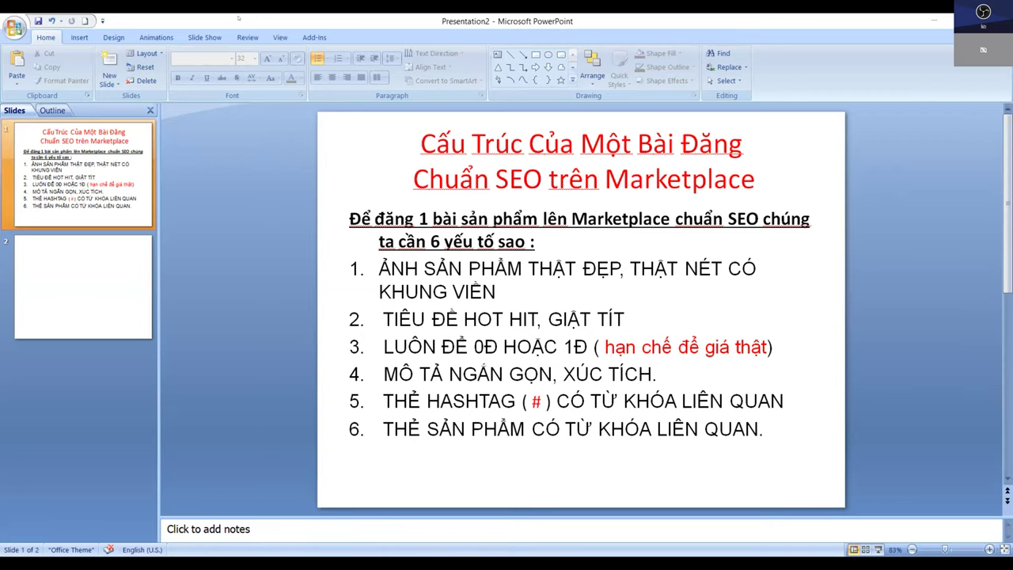
Switch to the Marketplace listing draft for the iPhone Xs Max earphones in the browser and examine its full title
key("alt+Tab")
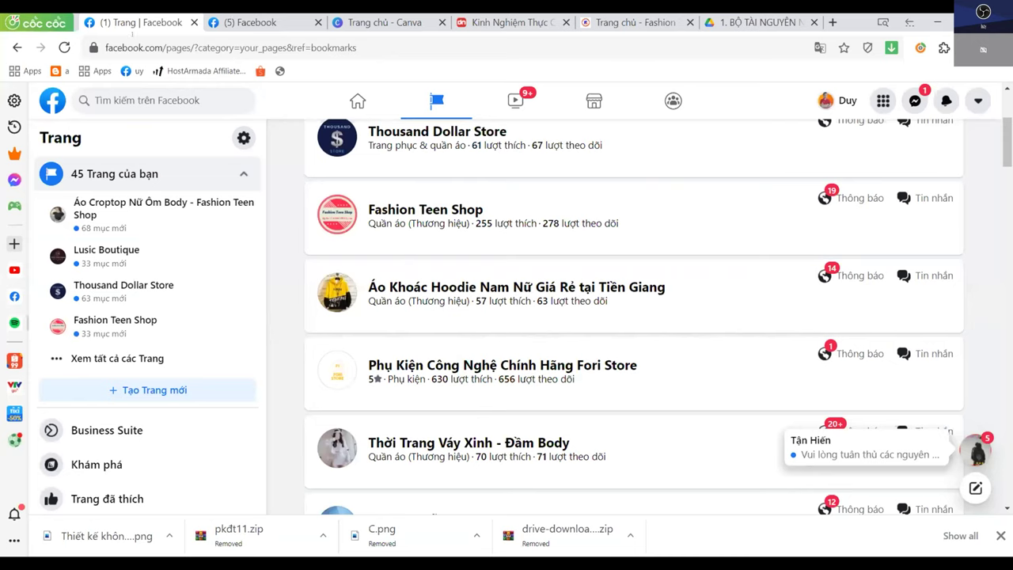
left_click(247, 22)
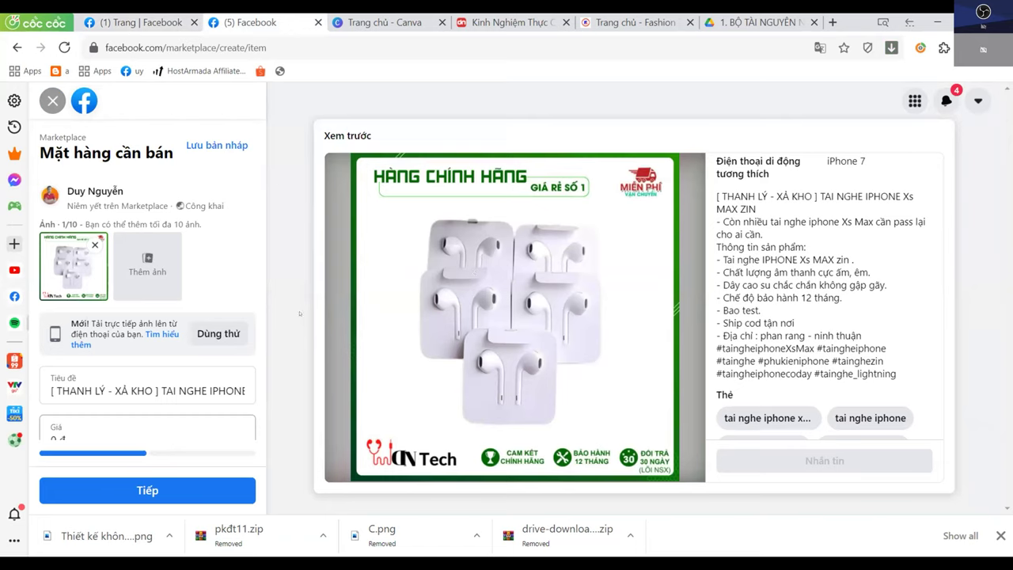
scroll(154, 298, "down", 2)
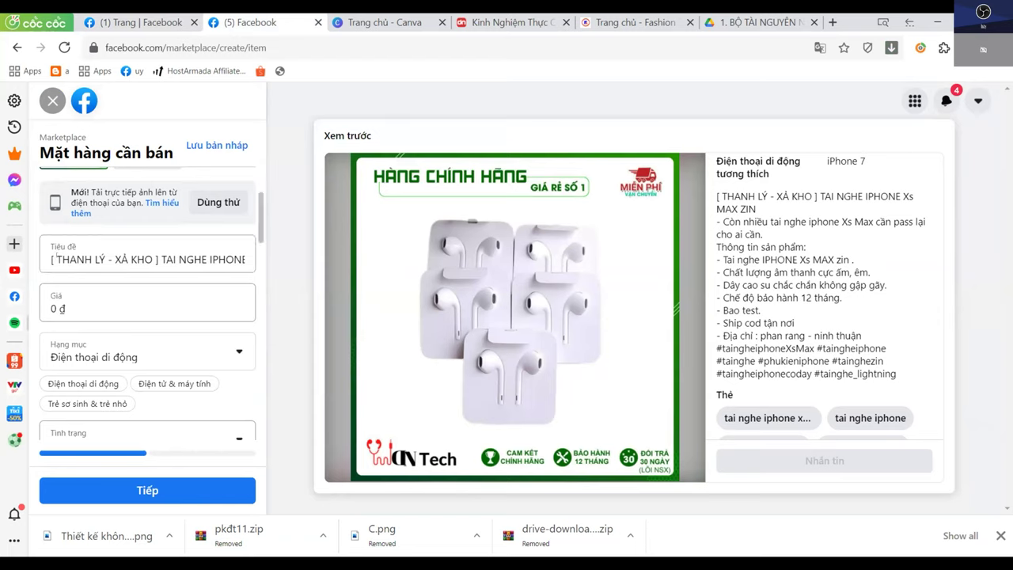
left_click(47, 258)
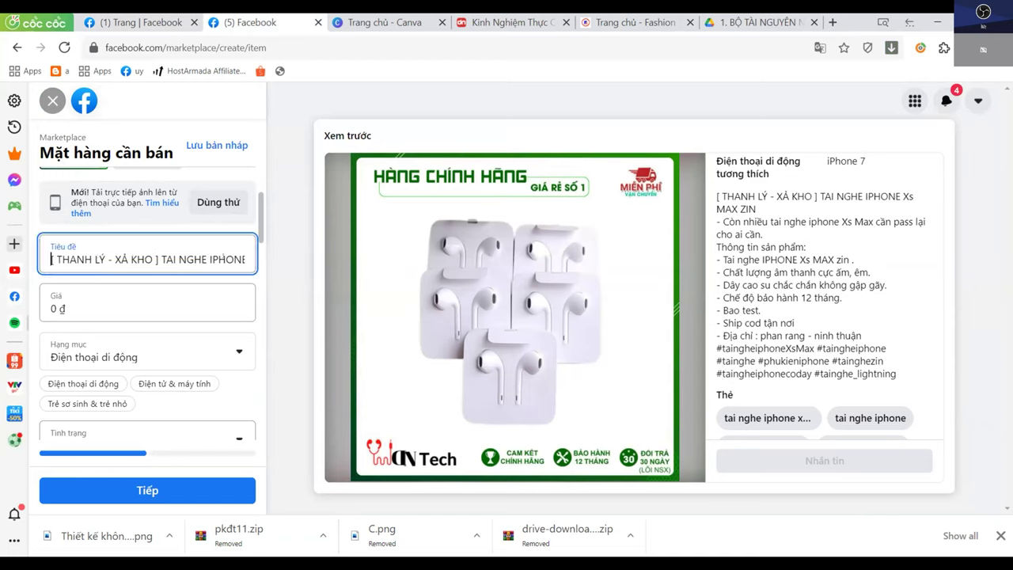
left_click_drag(49, 259, 249, 260)
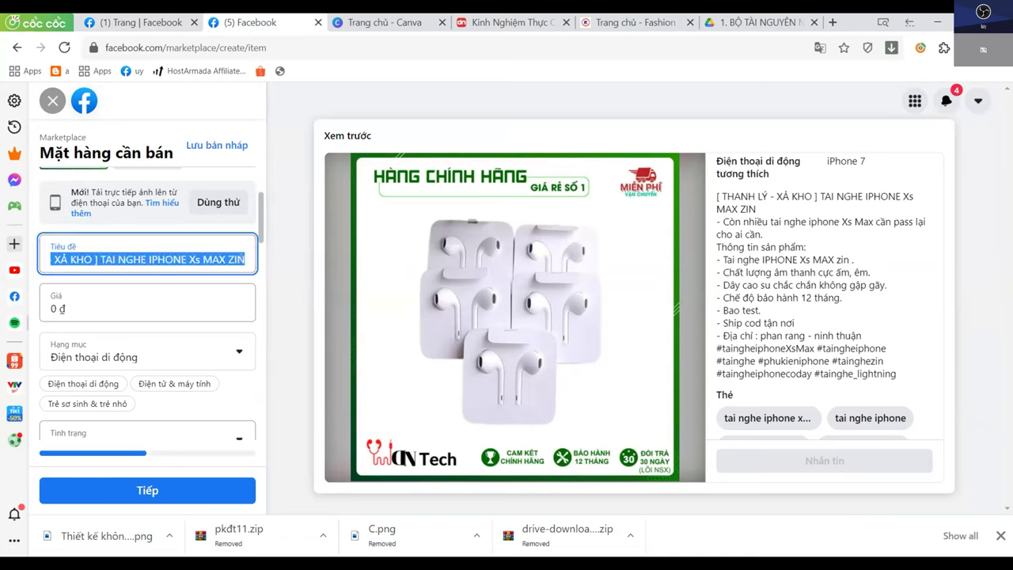
left_click(245, 258)
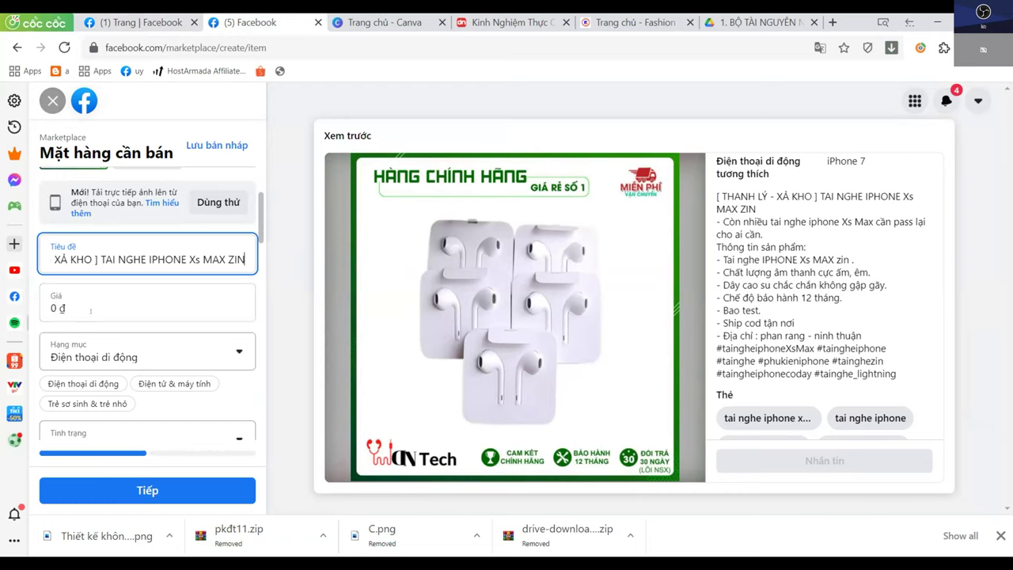
Review the listing's price, category, condition and description text
scroll(69, 305, "down", 1)
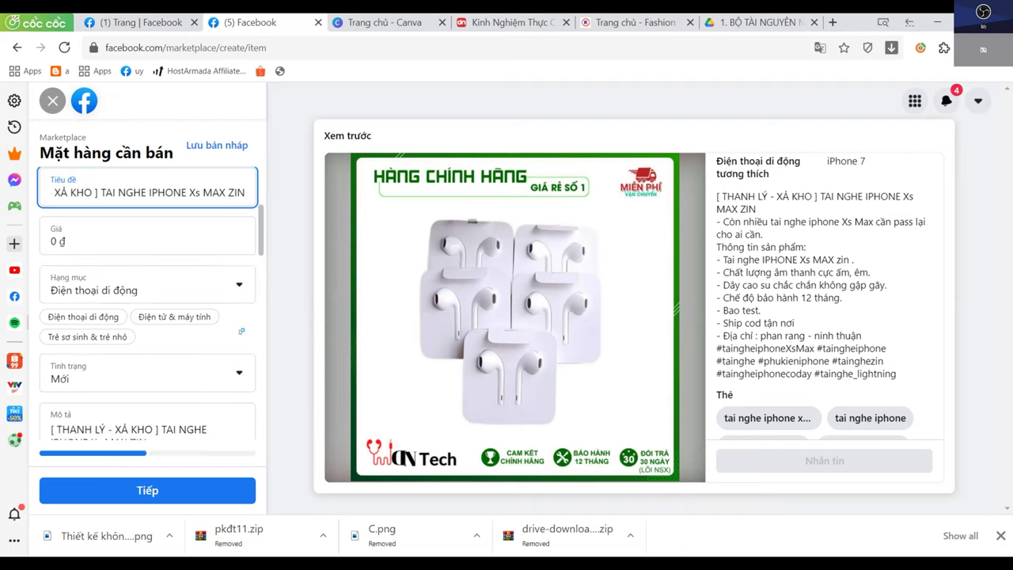
scroll(114, 313, "down", 1)
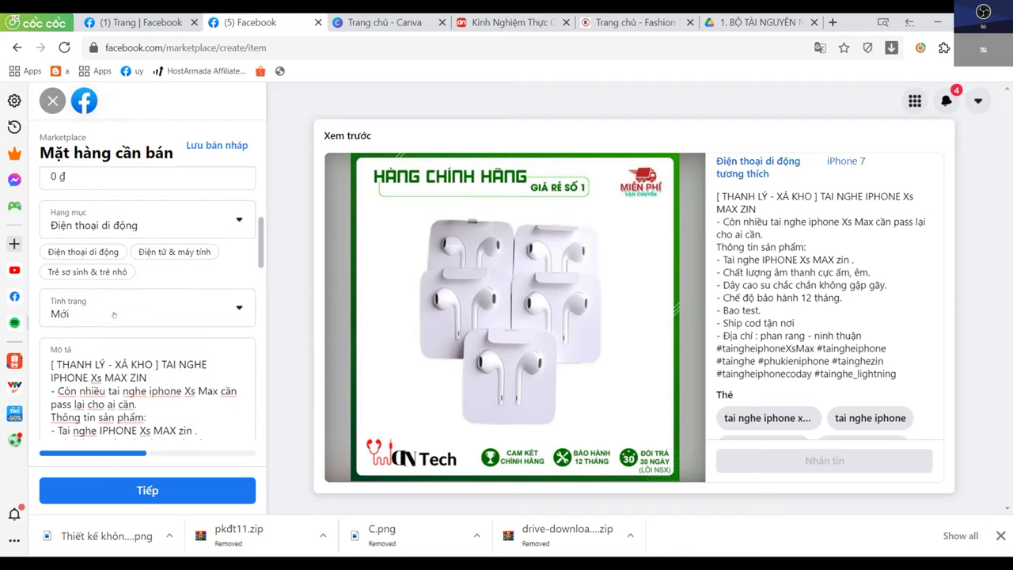
scroll(114, 314, "down", 1)
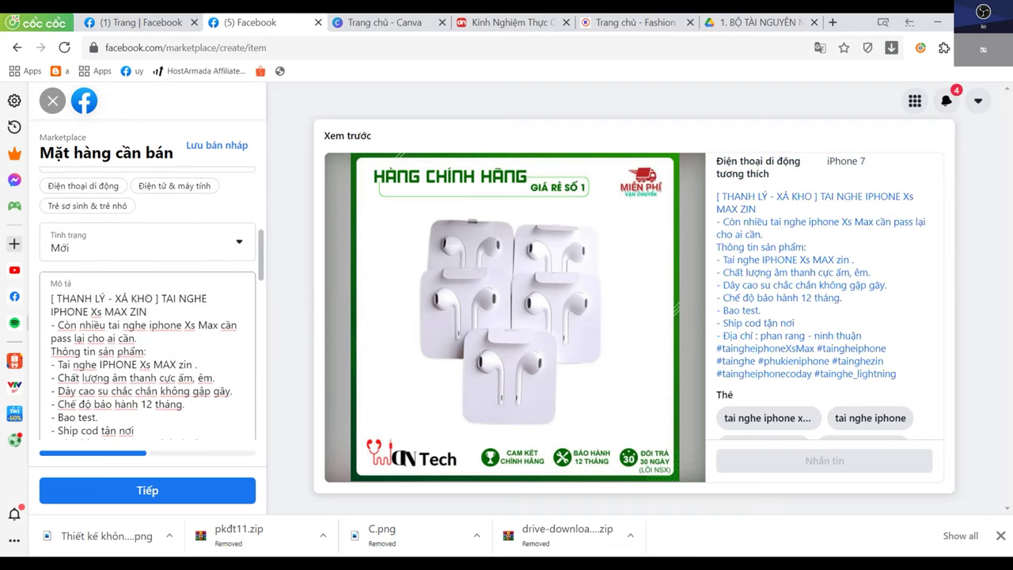
scroll(258, 285, "down", 2)
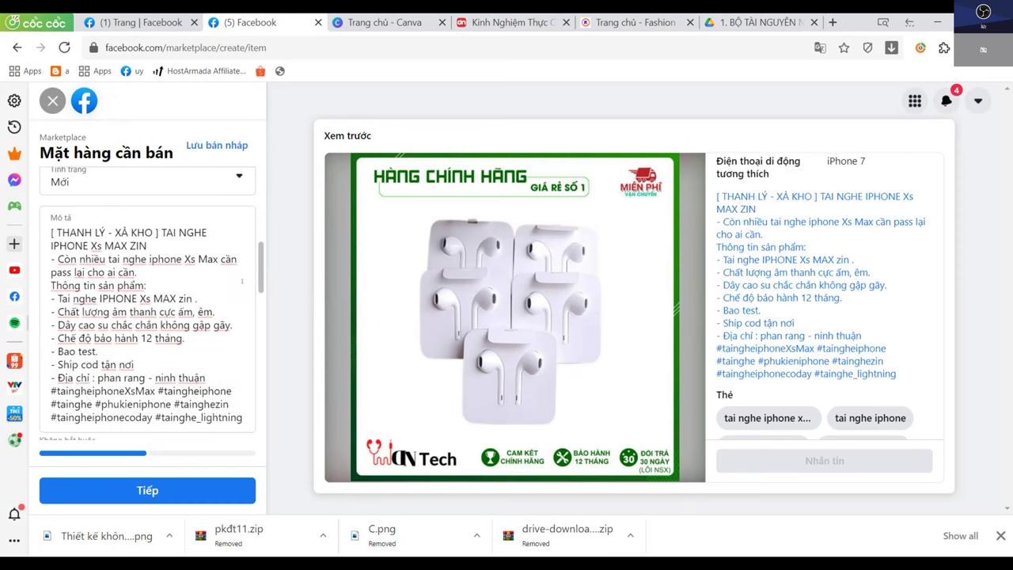
scroll(239, 277, "up", 1)
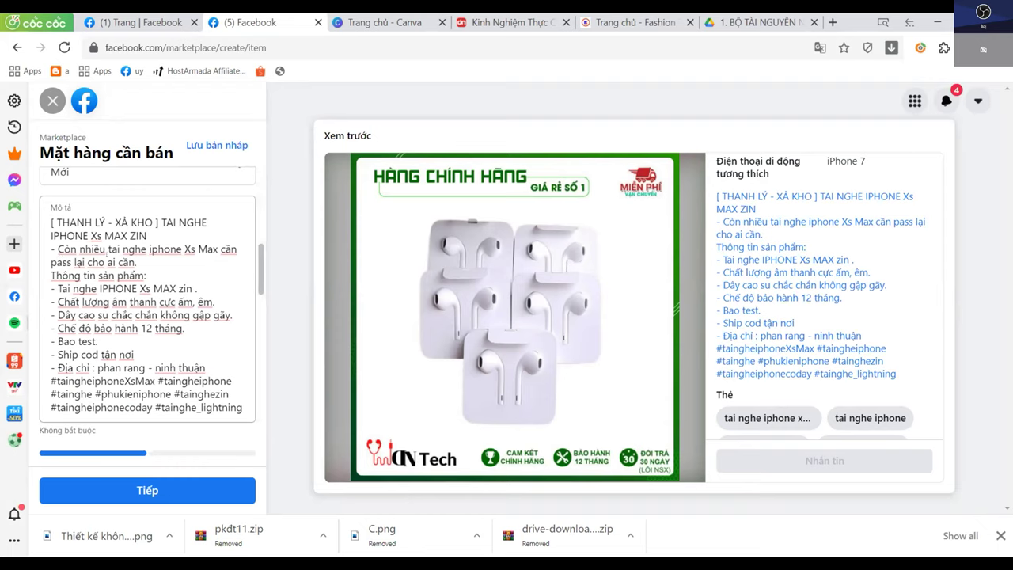
scroll(147, 300, "down", 1)
scroll(147, 301, "up", 1)
Highlight the product name "TAI NGHE IPHONE Xs MAX ZIN" in the description and again in the listing title
left_click_drag(161, 225, 148, 236)
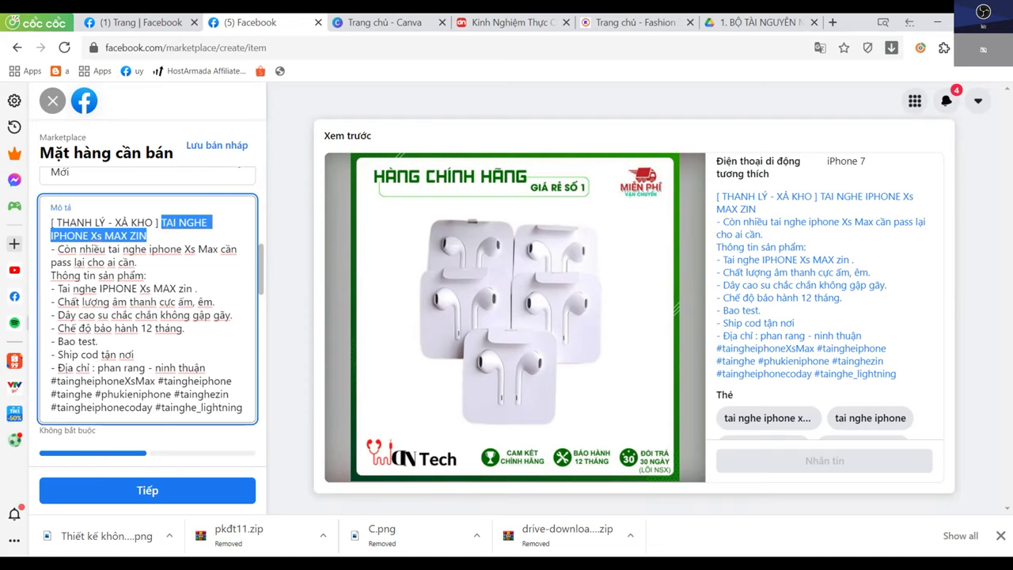
left_click_drag(260, 284, 260, 211)
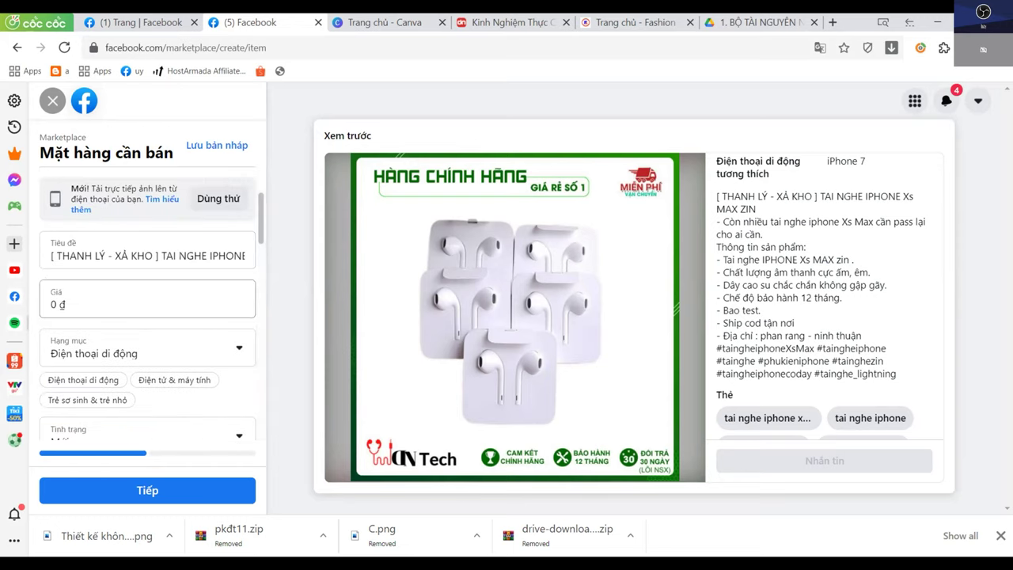
left_click_drag(161, 255, 247, 255)
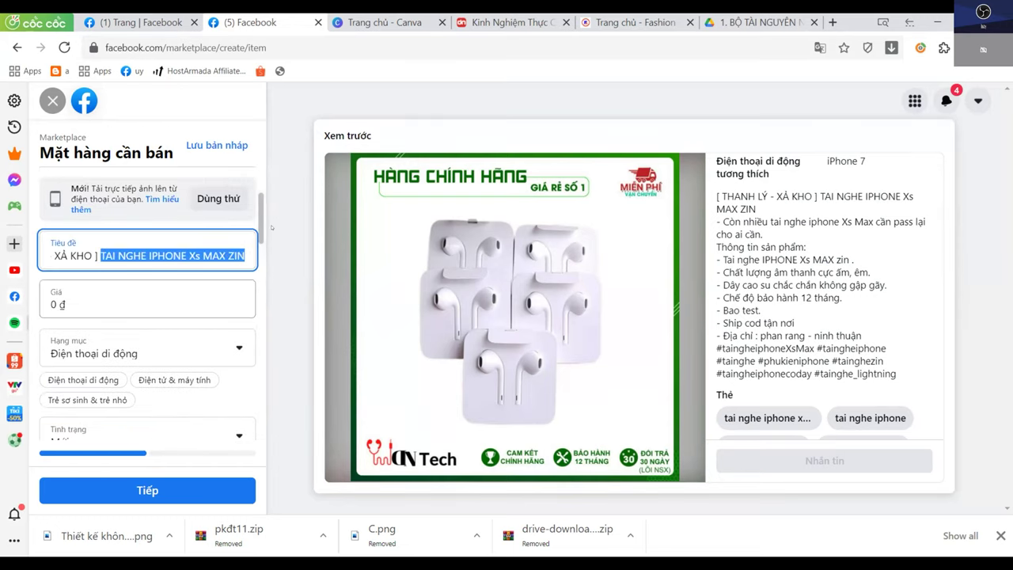
Review the description's hashtags, the compatible phone and the product tags, and open the listing's location field
scroll(192, 319, "down", 2)
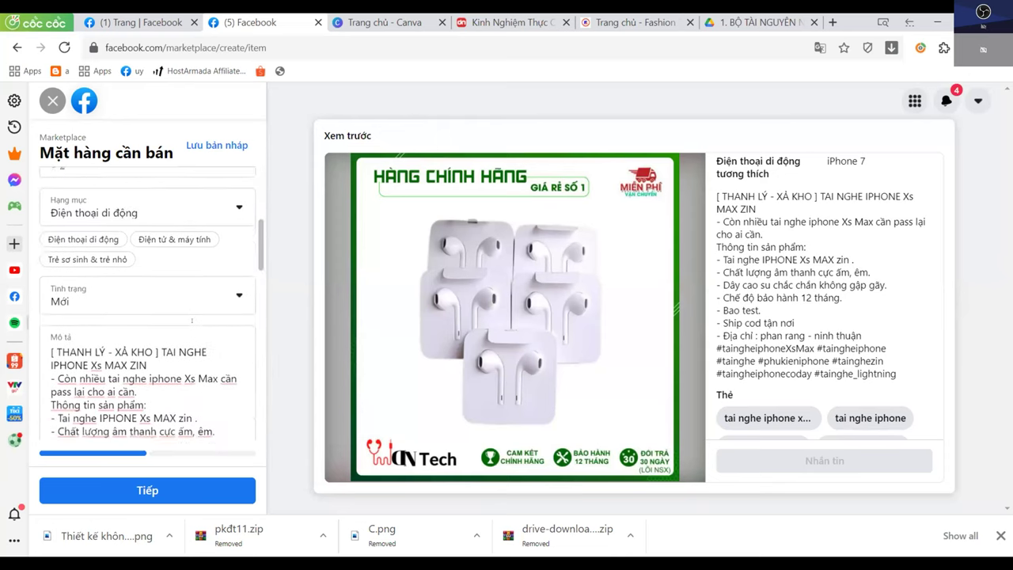
scroll(191, 320, "down", 2)
left_click(197, 302)
scroll(147, 317, "down", 1)
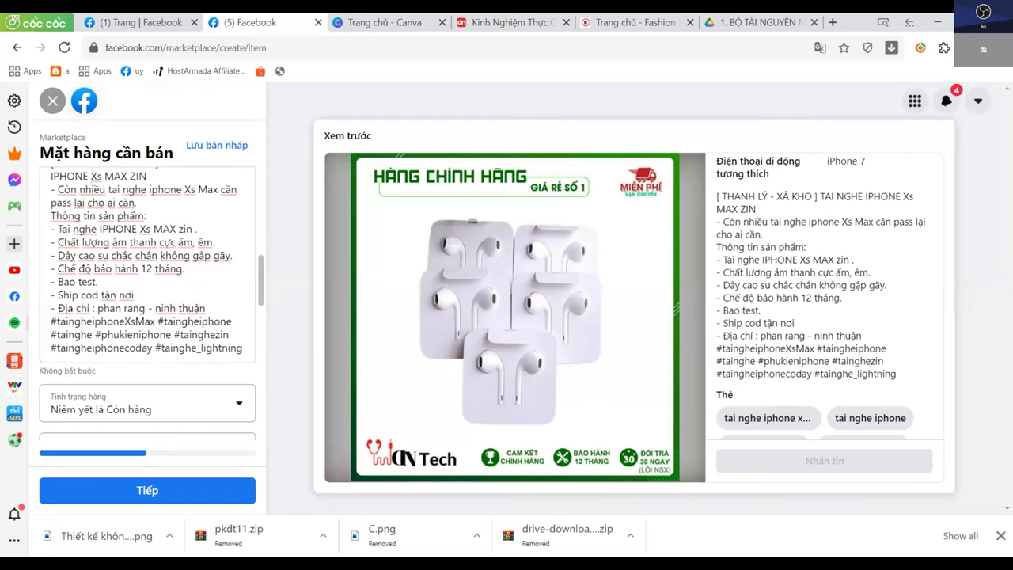
left_click_drag(264, 298, 257, 333)
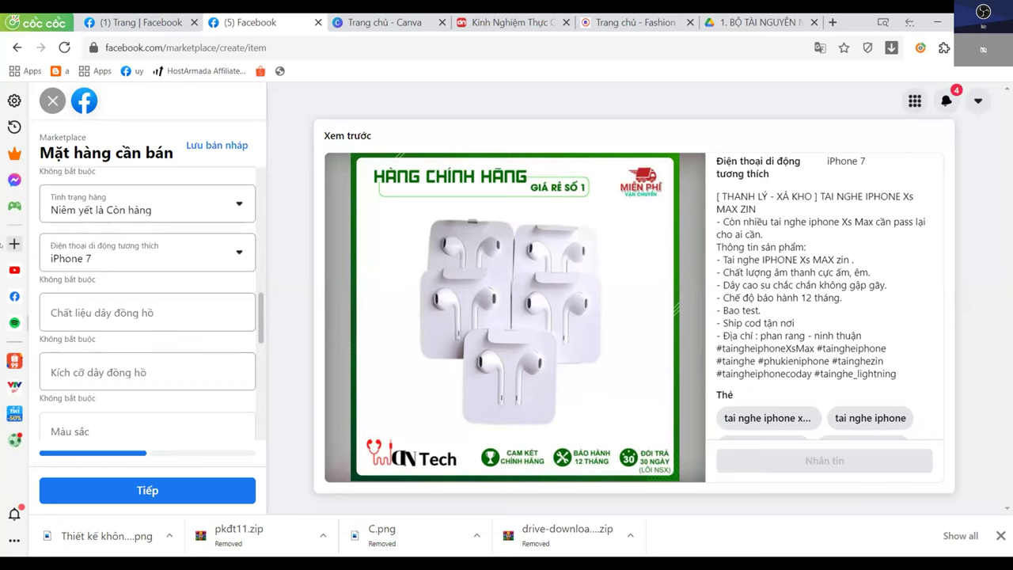
scroll(81, 298, "down", 3)
left_click(82, 298)
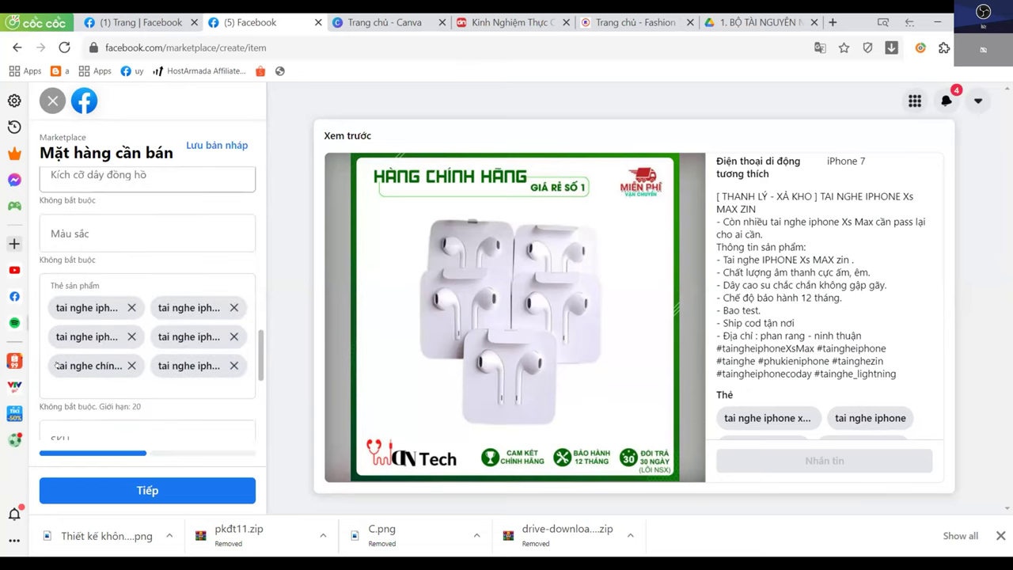
scroll(162, 356, "down", 2)
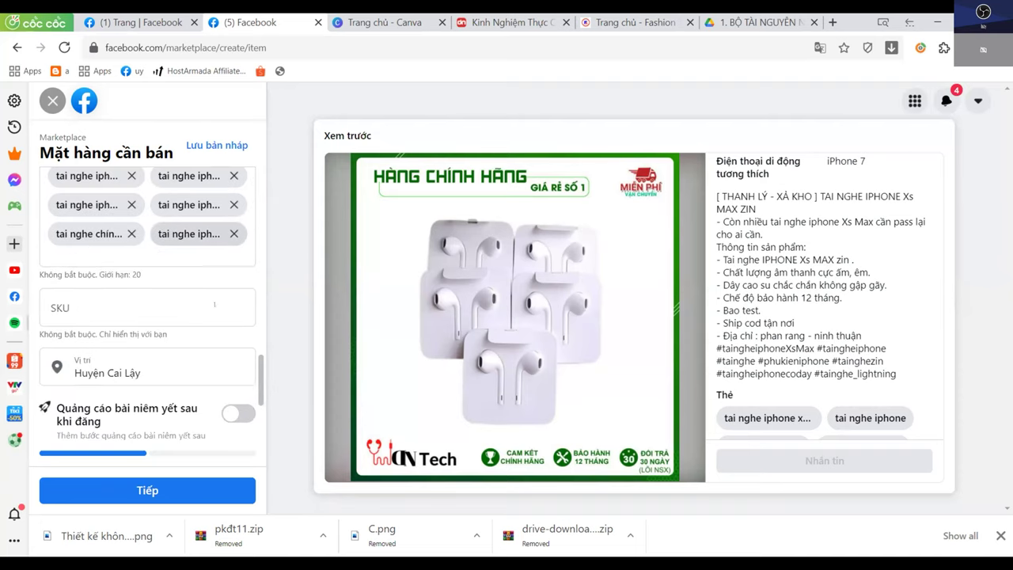
left_click(149, 357)
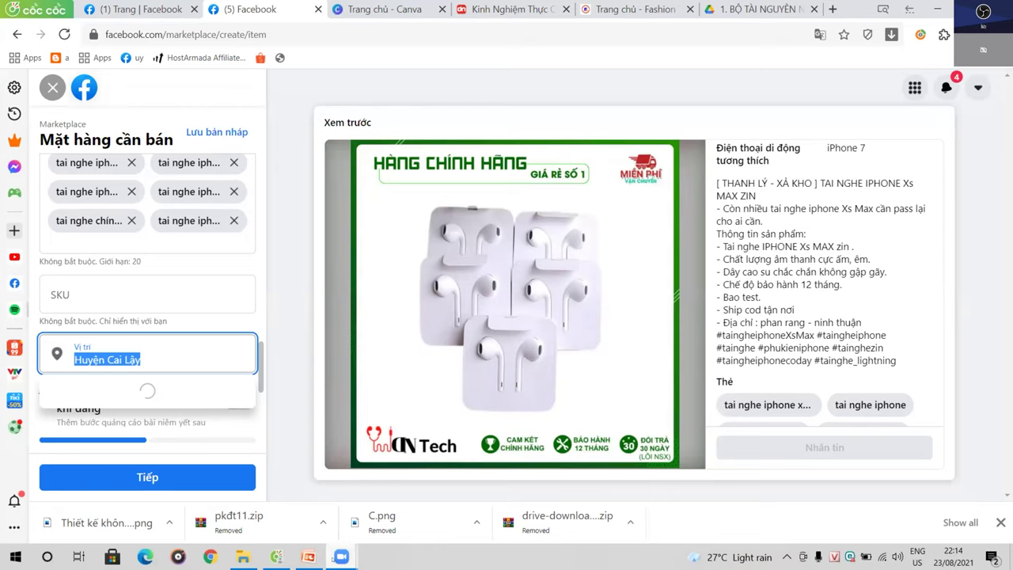
mouse_move(338, 556)
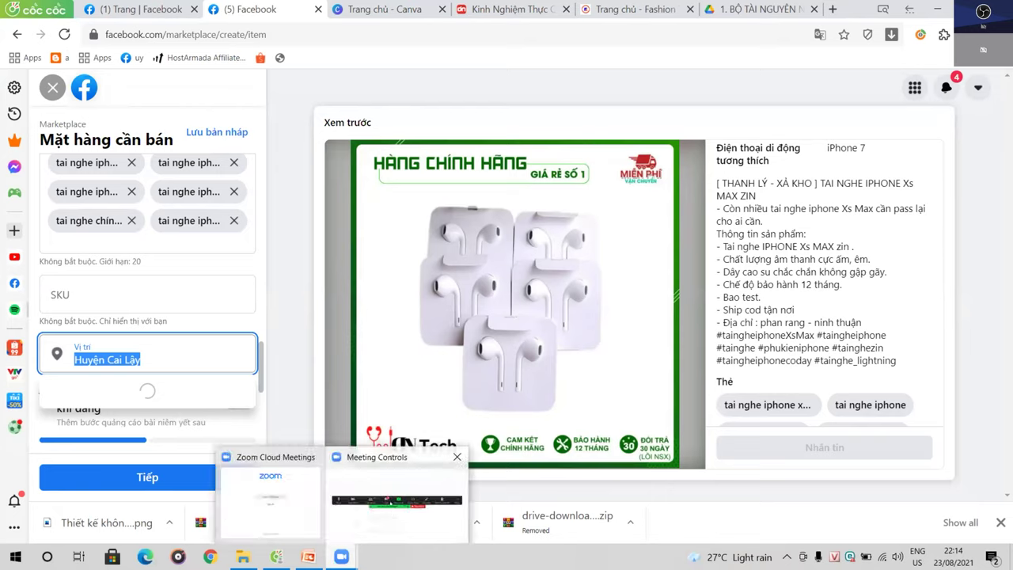
mouse_move(276, 557)
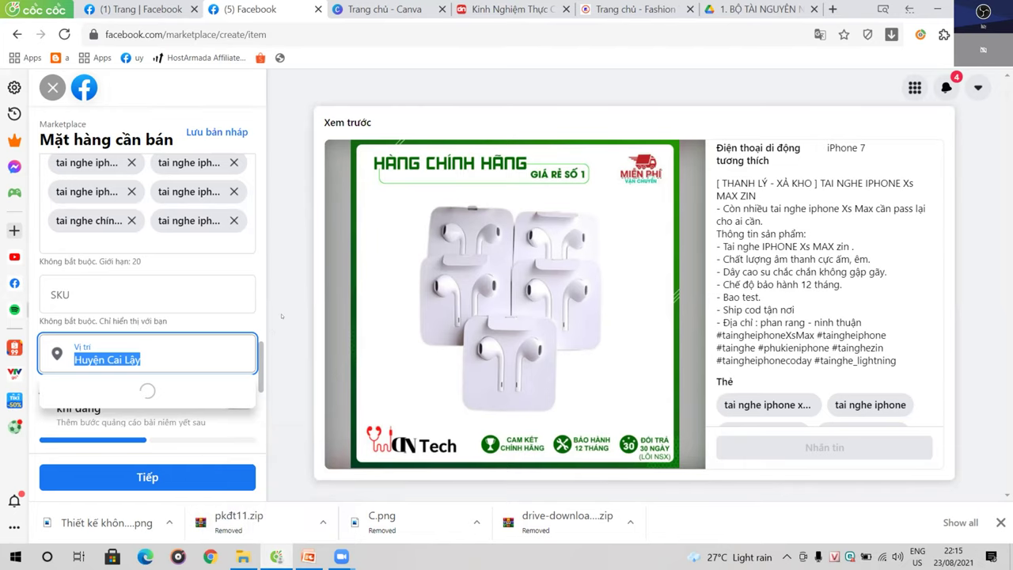
key("super+d")
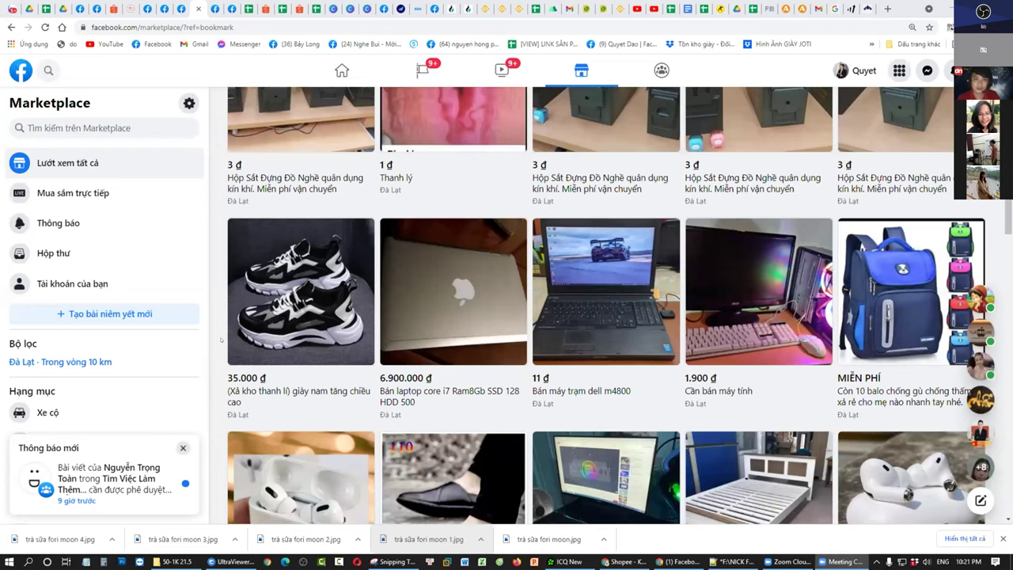
Return to the Facebook home page and reopen Marketplace from there
scroll(221, 340, "up", 3)
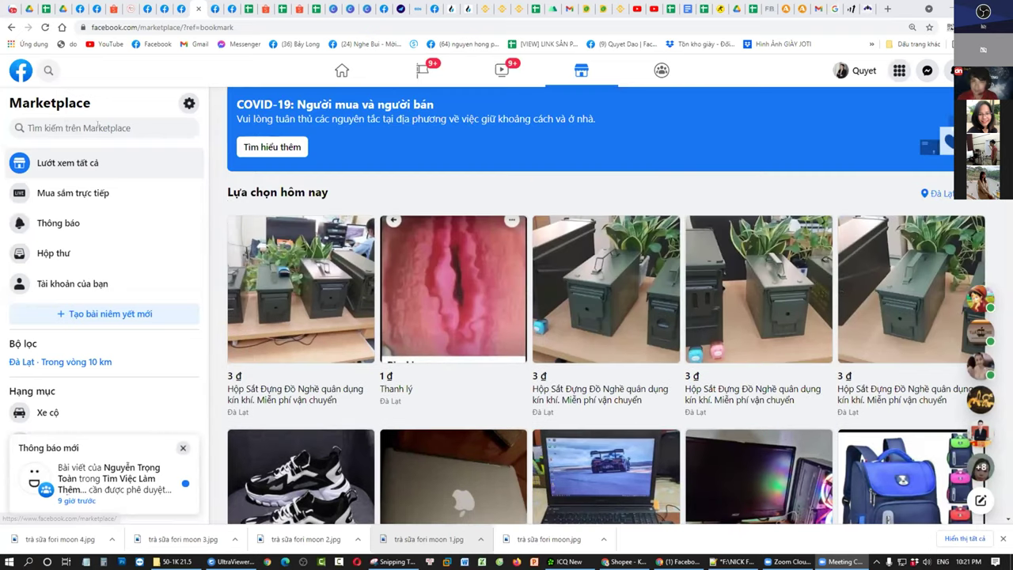
key("alt+Left")
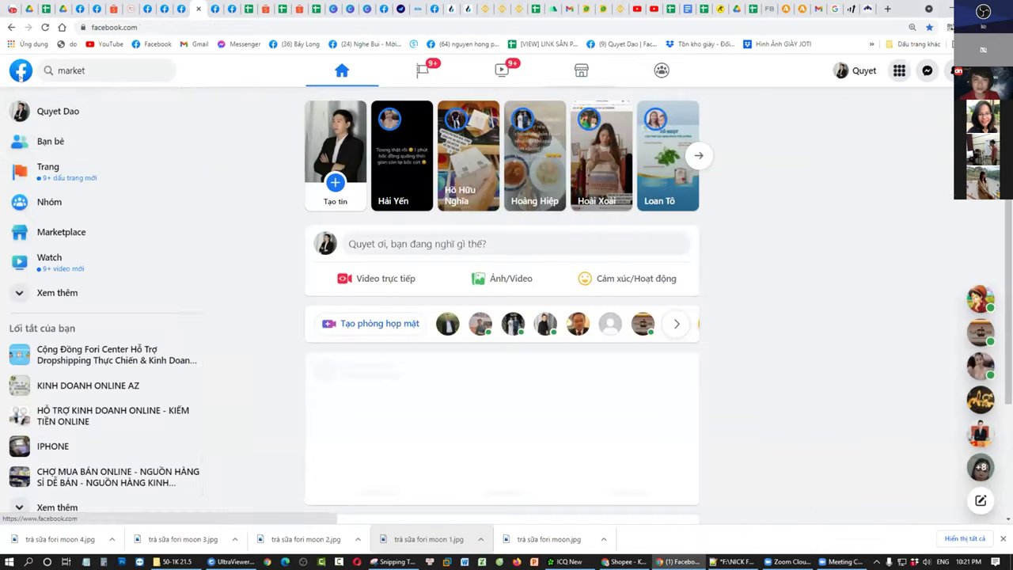
left_click(60, 229)
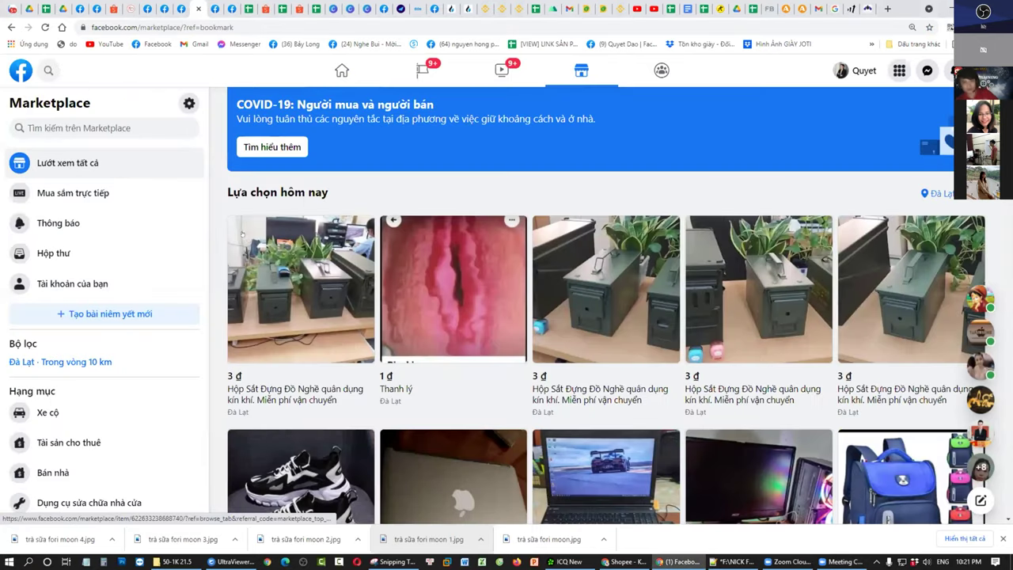
scroll(79, 331, "down", 1)
scroll(79, 331, "up", 1)
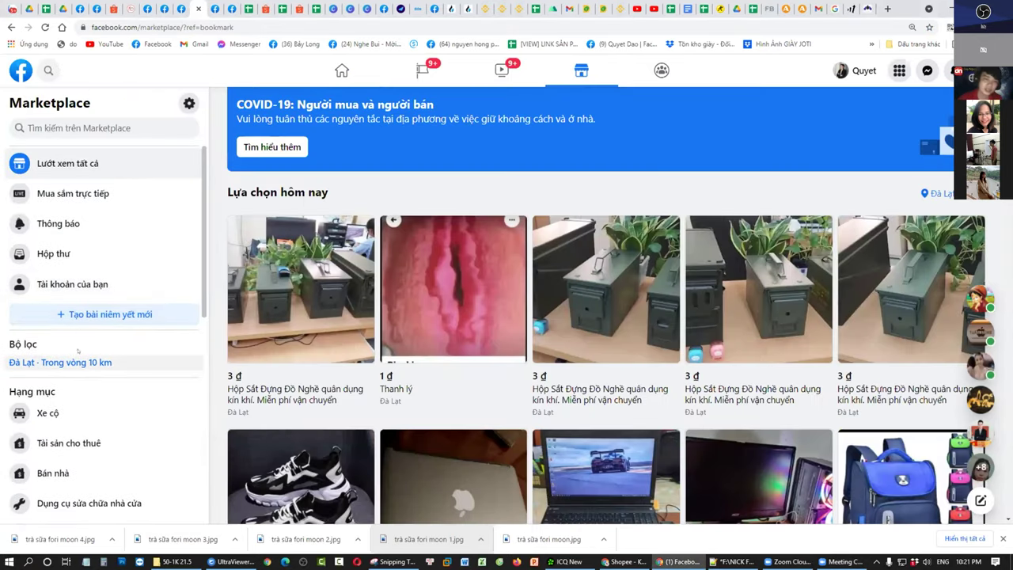
Search Marketplace for "tai nghe s7" and look over the product images, titles and prices of the results
left_click(72, 127)
type("tải")
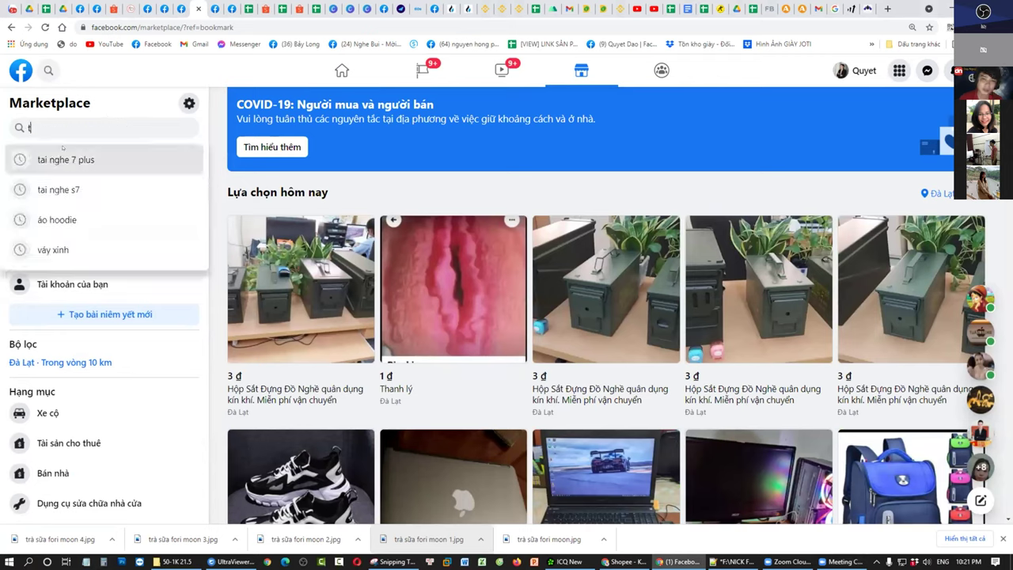
key("BackSpace")
type("i  n")
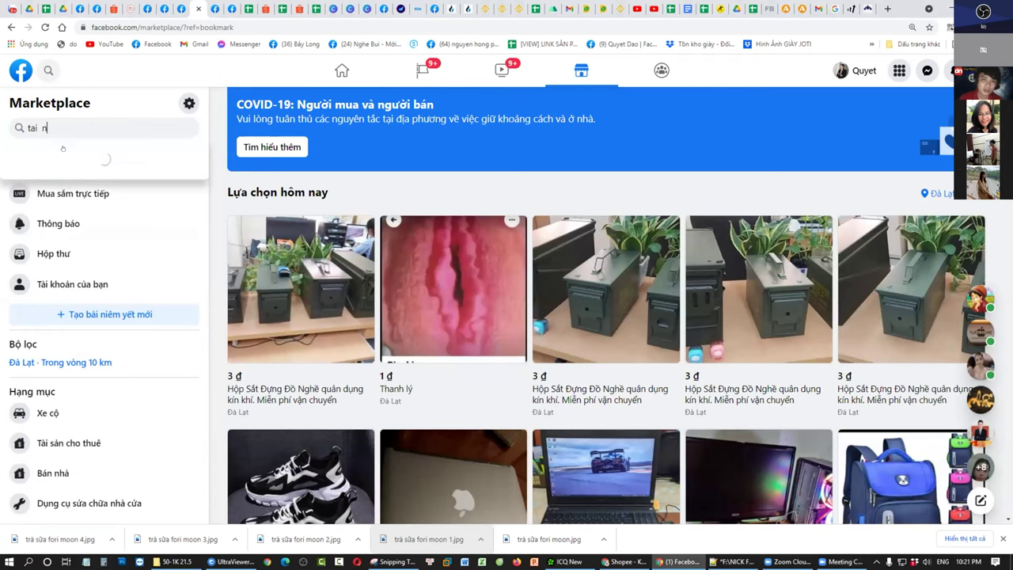
type("ghe s7")
key("Return")
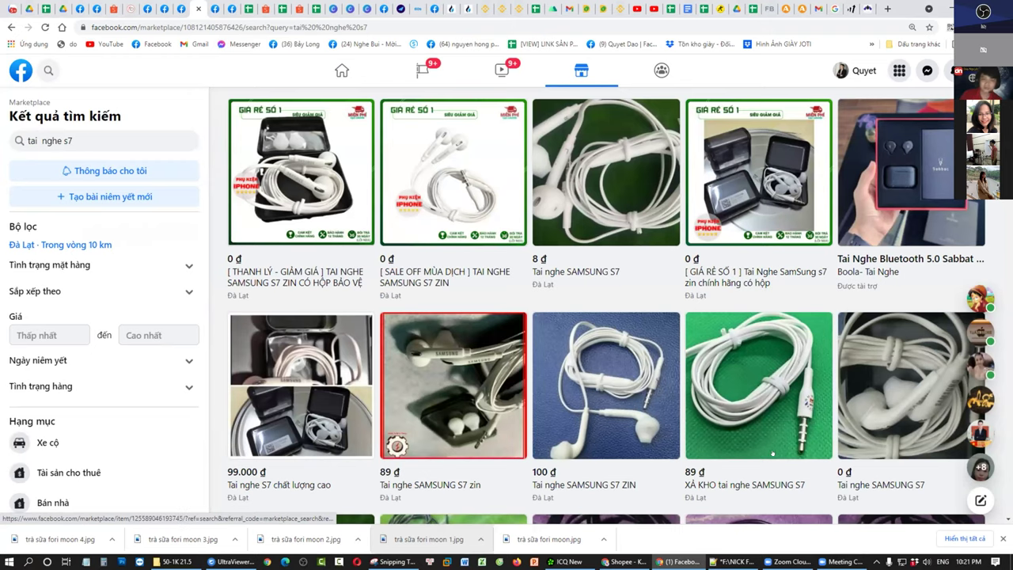
scroll(772, 453, "down", 1)
scroll(760, 395, "up", 1)
scroll(752, 356, "down", 1)
scroll(745, 325, "up", 1)
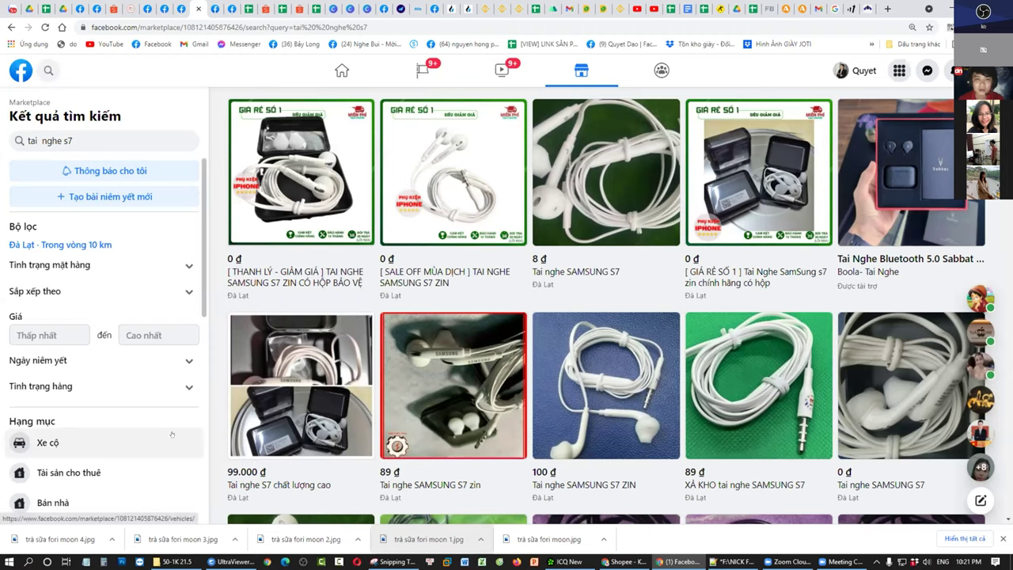
Look through the Zalo web conversation list around the TR4. TRAINING DROPSHIP FORI group, and open the Trang Giày nữ shop page on Shopee
left_click(511, 8)
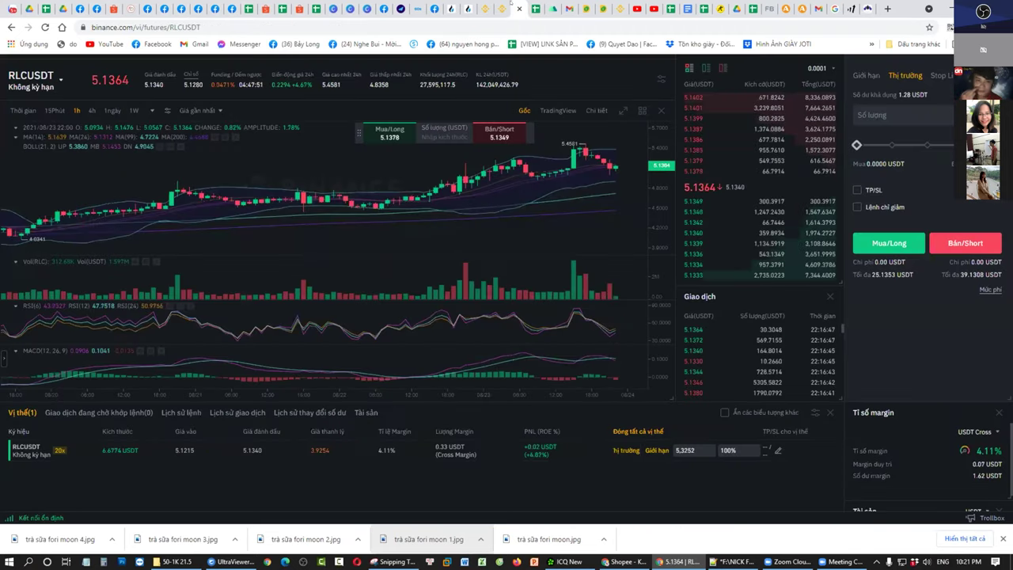
key("ctrl+1")
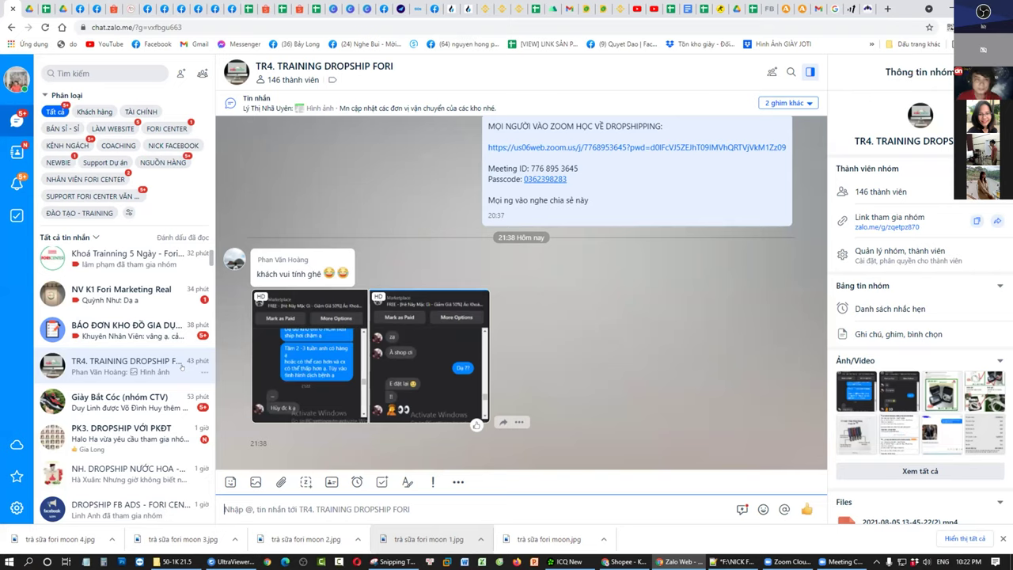
scroll(182, 367, "down", 2)
scroll(114, 394, "up", 3)
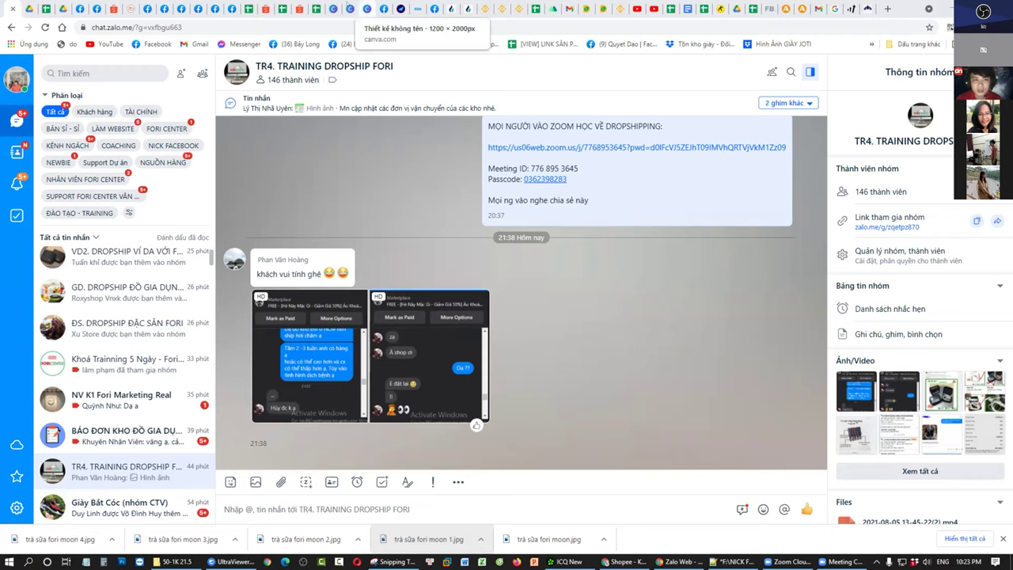
left_click(266, 9)
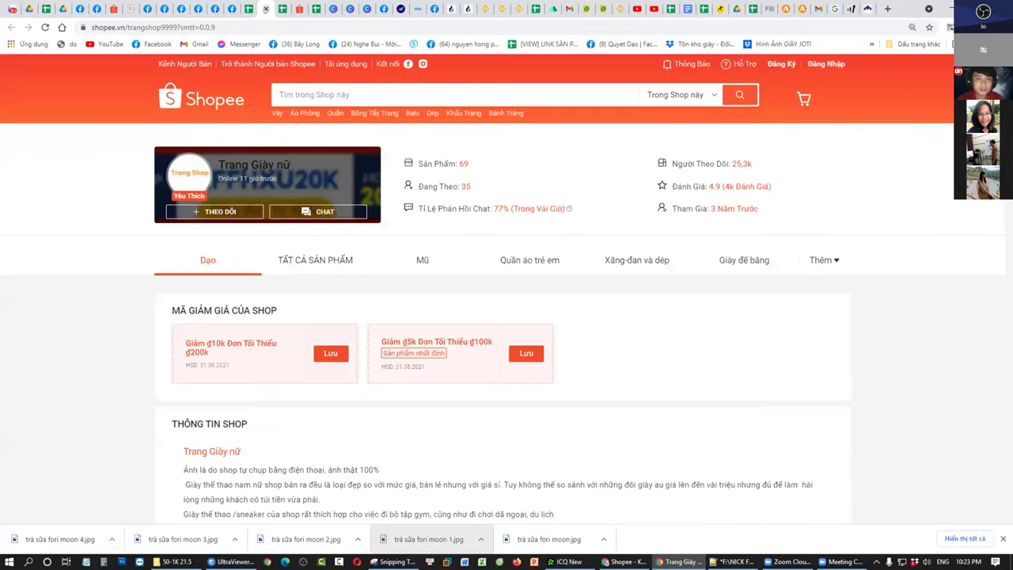
Look over the hat and children's clothing sections of the Trang Giày nữ shop, and close its page
scroll(507, 317, "down", 15)
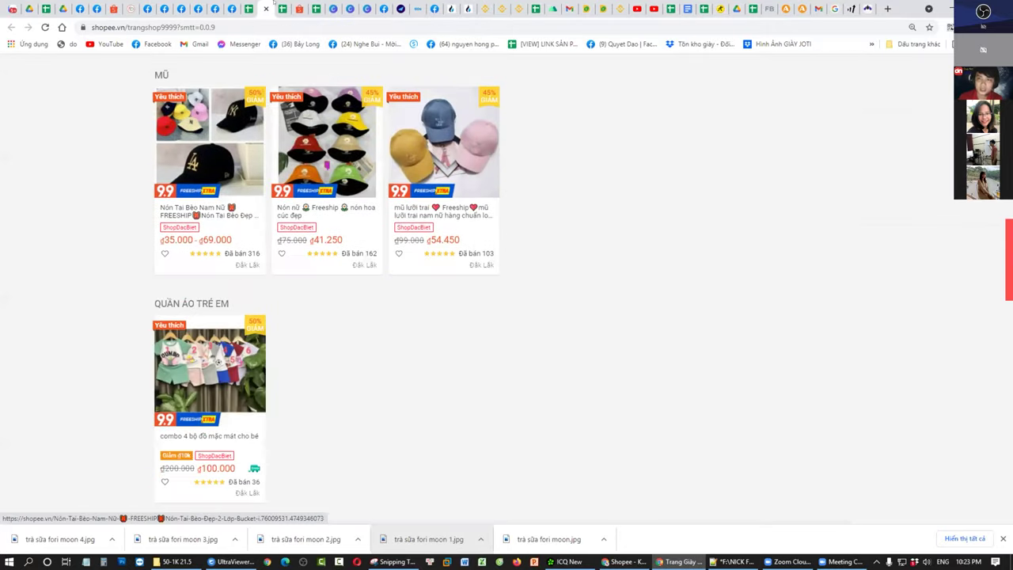
left_click(267, 9)
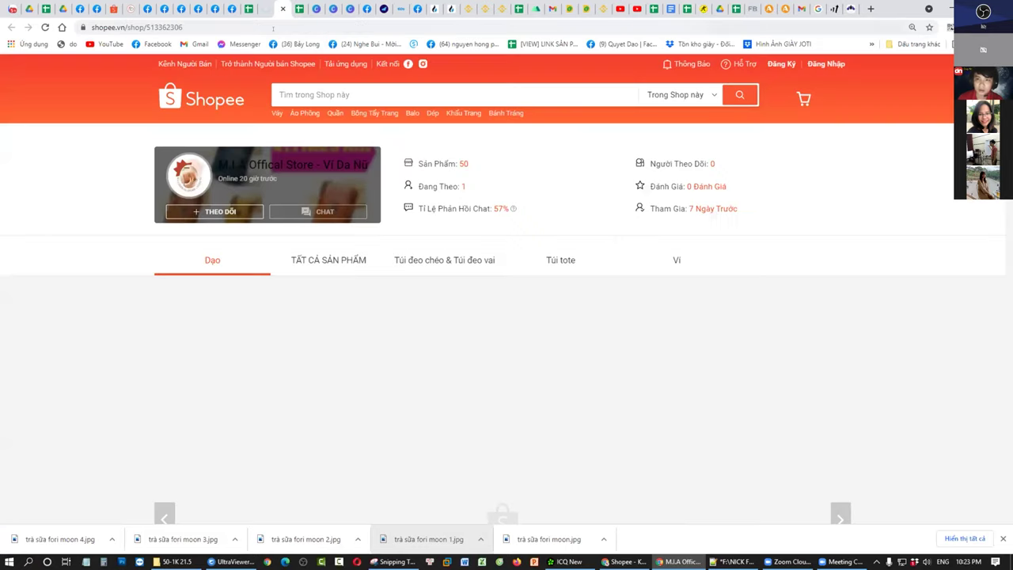
left_click(266, 8)
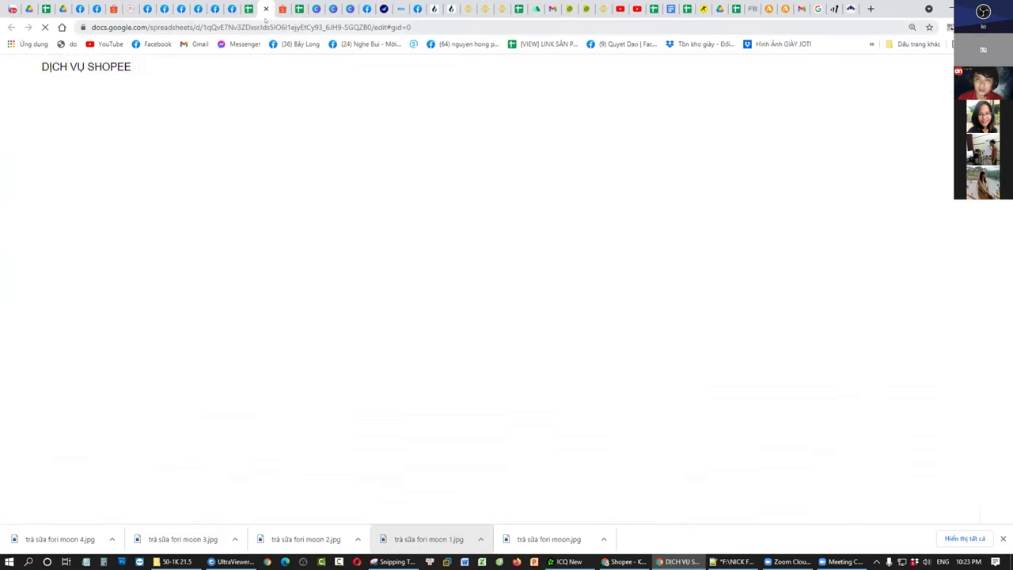
Check the DỊCH VỤ SHOPEE service price sheet among the open spreadsheets, and return to the Facebook home feed
left_click(266, 9)
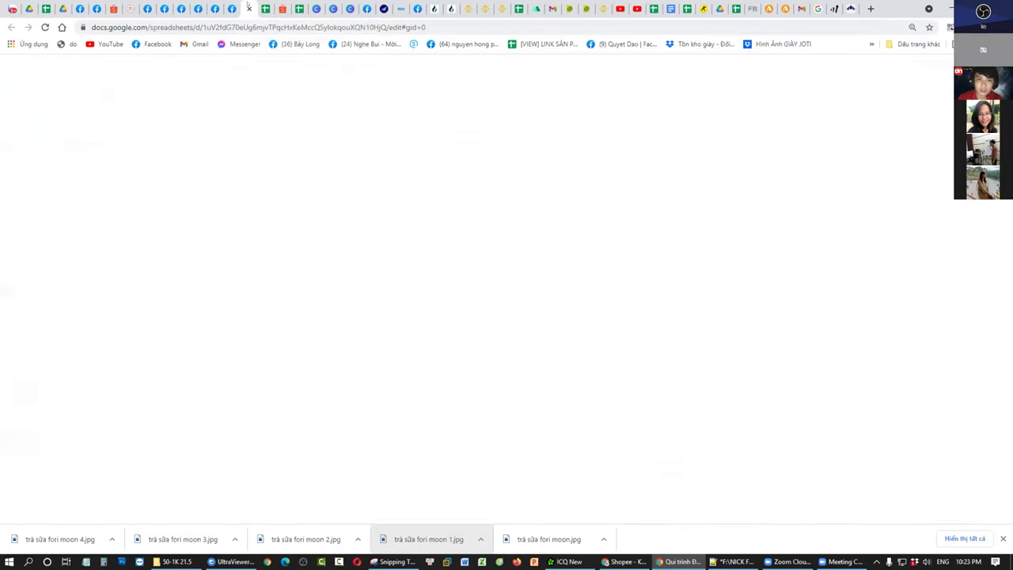
left_click(266, 8)
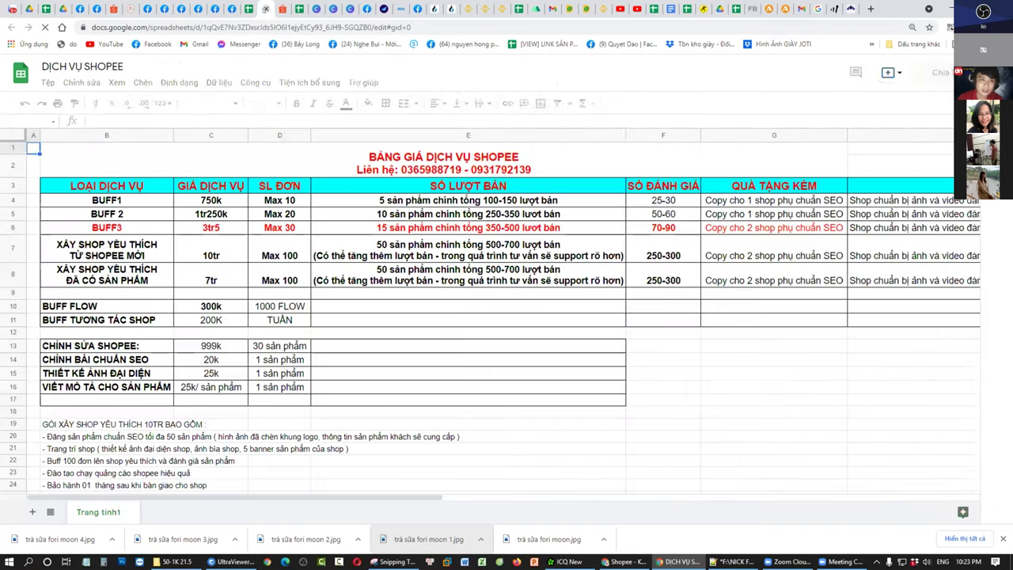
left_click(283, 9)
left_click(282, 9)
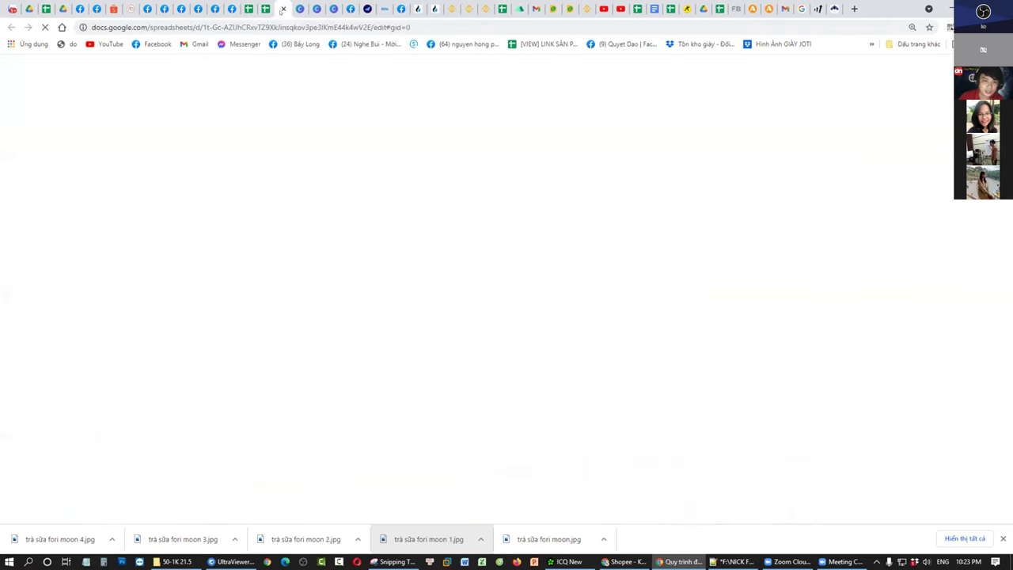
left_click(223, 9)
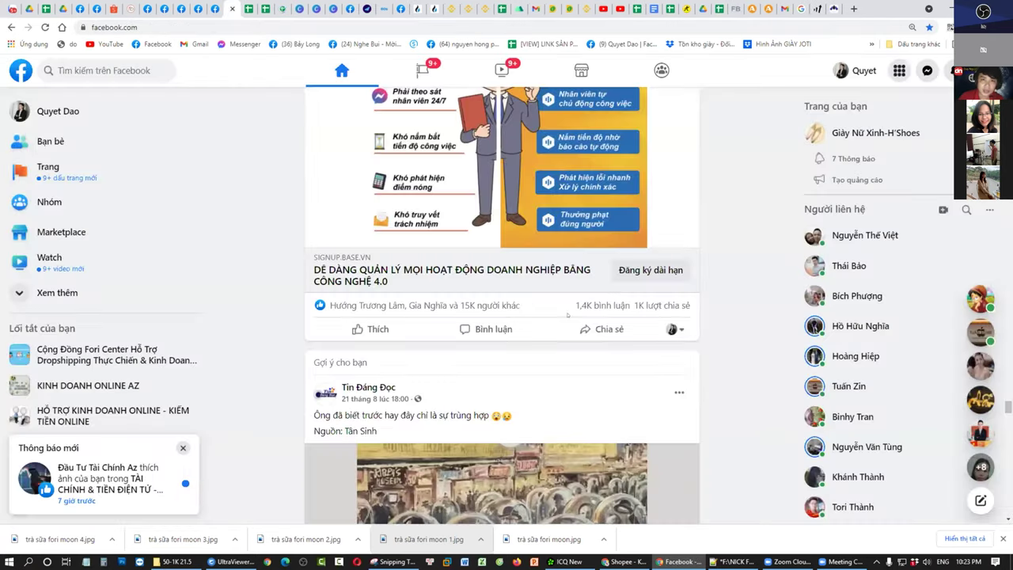
scroll(570, 428, "down", 8)
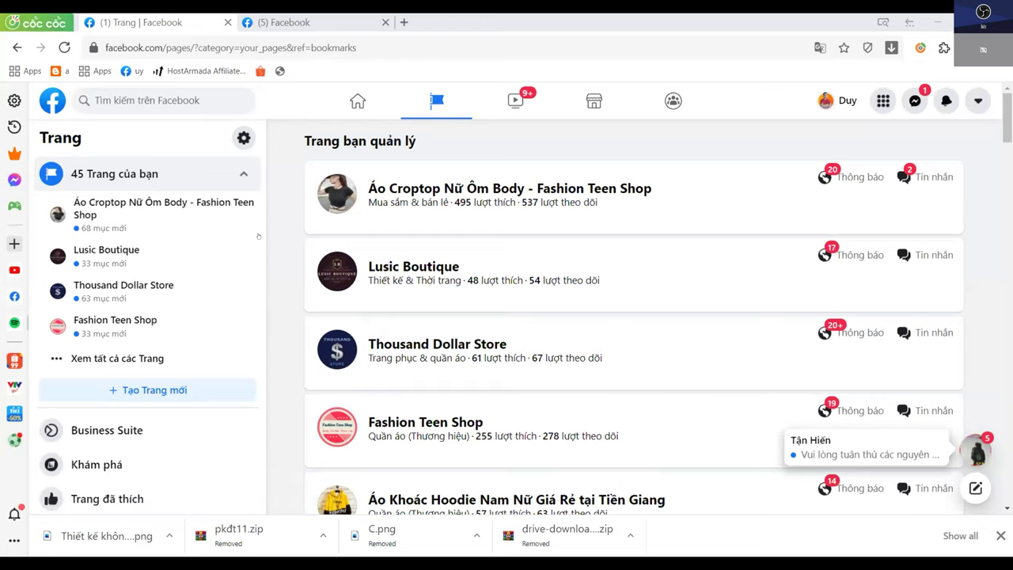
Look over the list of managed Facebook Pages and open the Áo Croptop Nữ Ôm Body - Fashion Teen Shop page
scroll(467, 230, "down", 2)
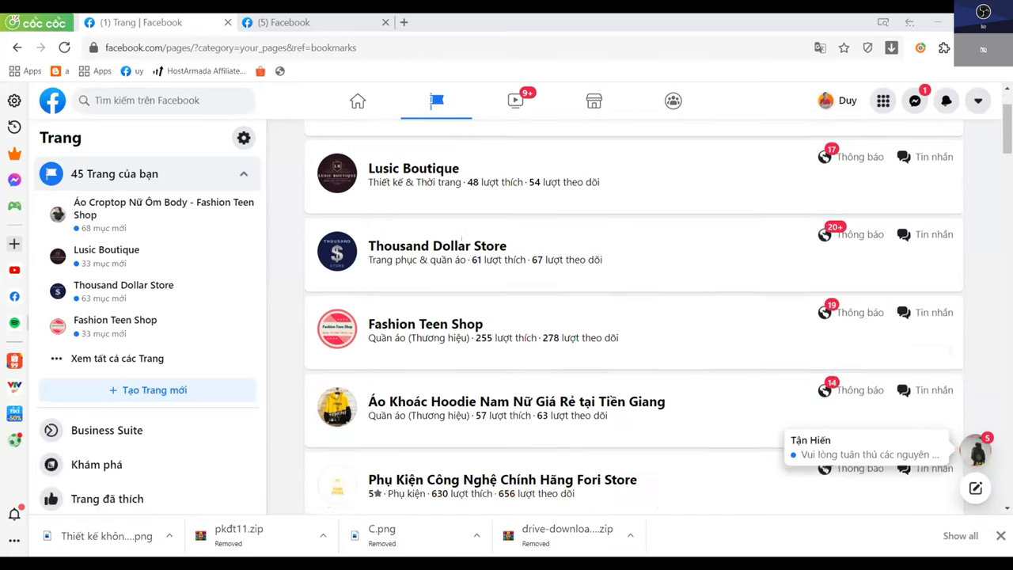
scroll(357, 176, "up", 2)
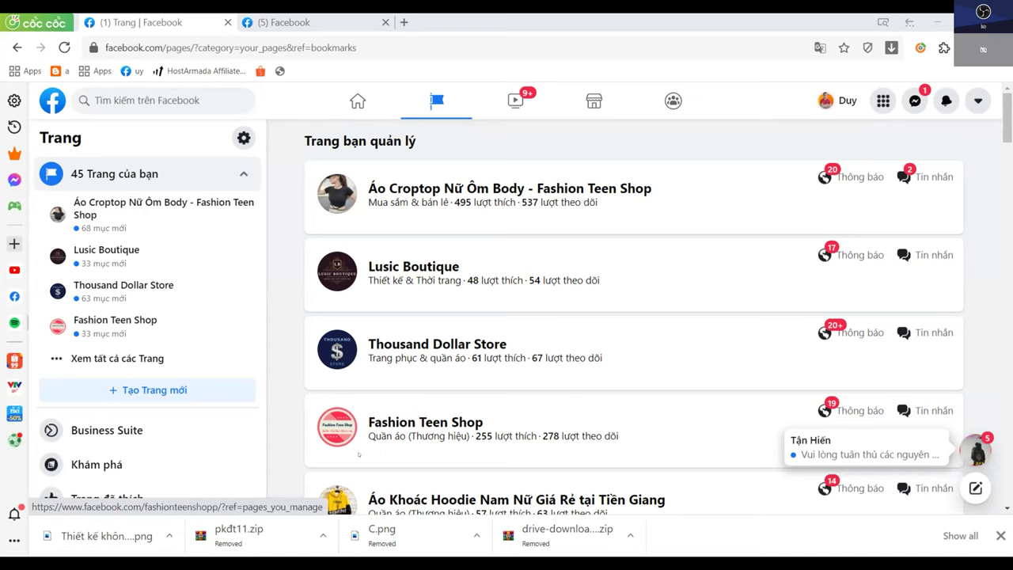
scroll(356, 446, "down", 1)
scroll(409, 345, "up", 1)
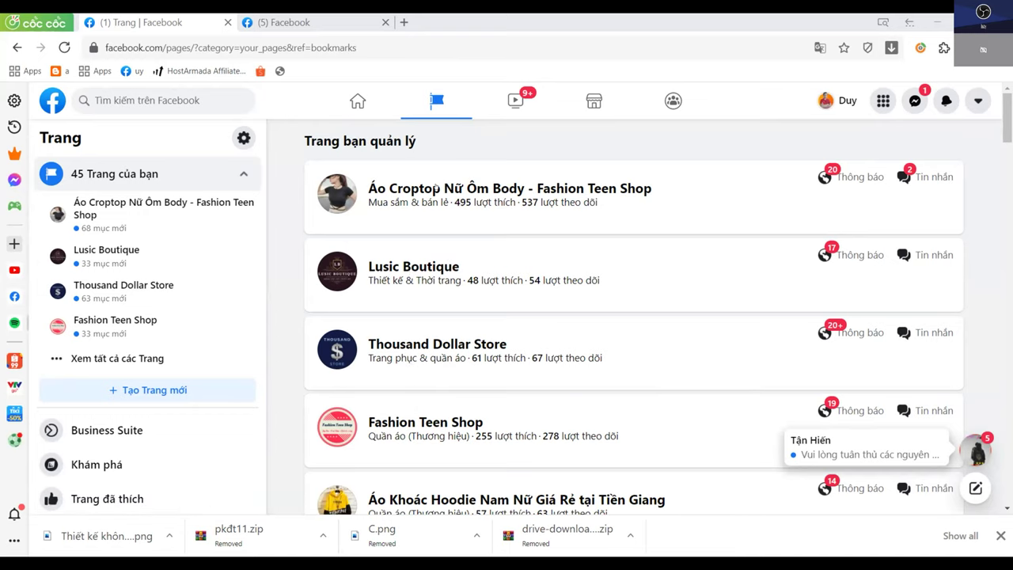
left_click(434, 190)
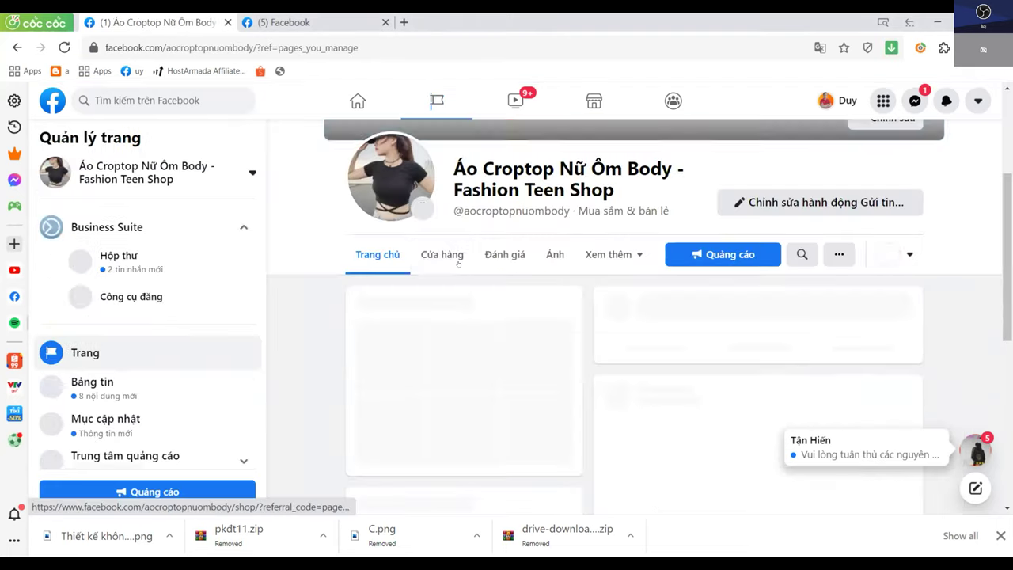
Review the shop page's cover, name, pinned post and introduction with its hashtags and Shopee link
scroll(459, 278, "down", 1)
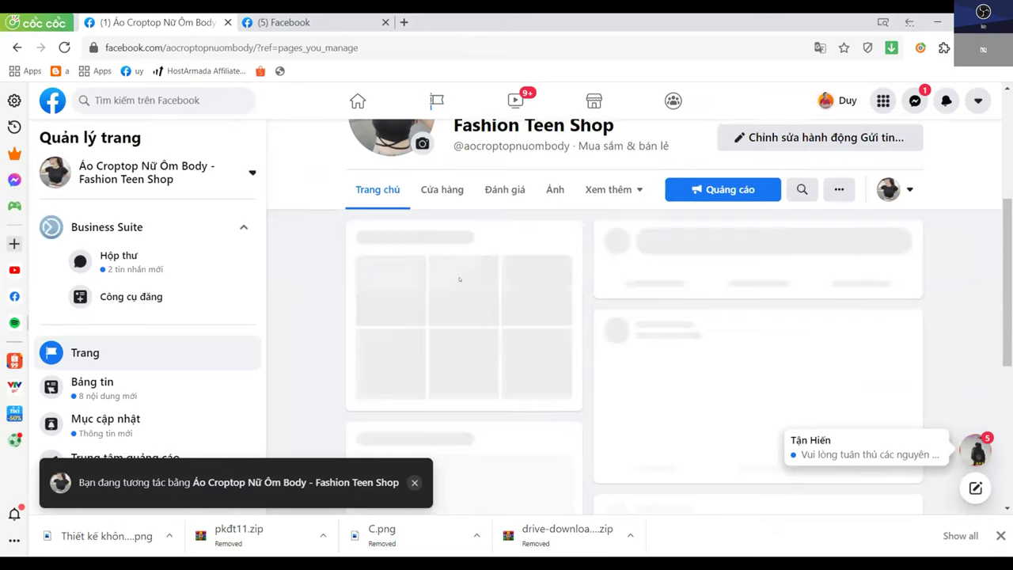
scroll(643, 294, "up", 3)
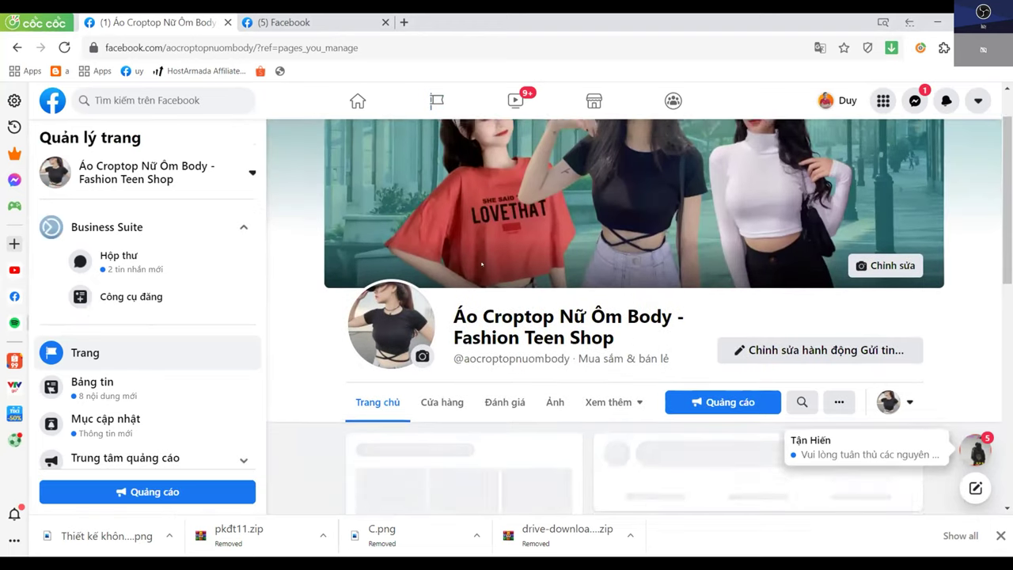
scroll(721, 321, "down", 2)
scroll(720, 320, "down", 2)
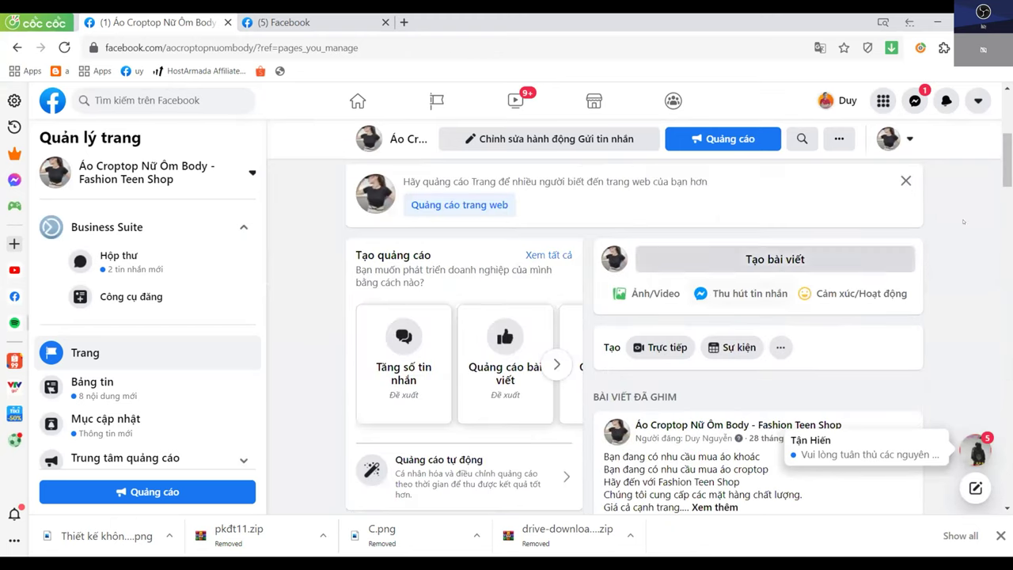
scroll(633, 332, "down", 5)
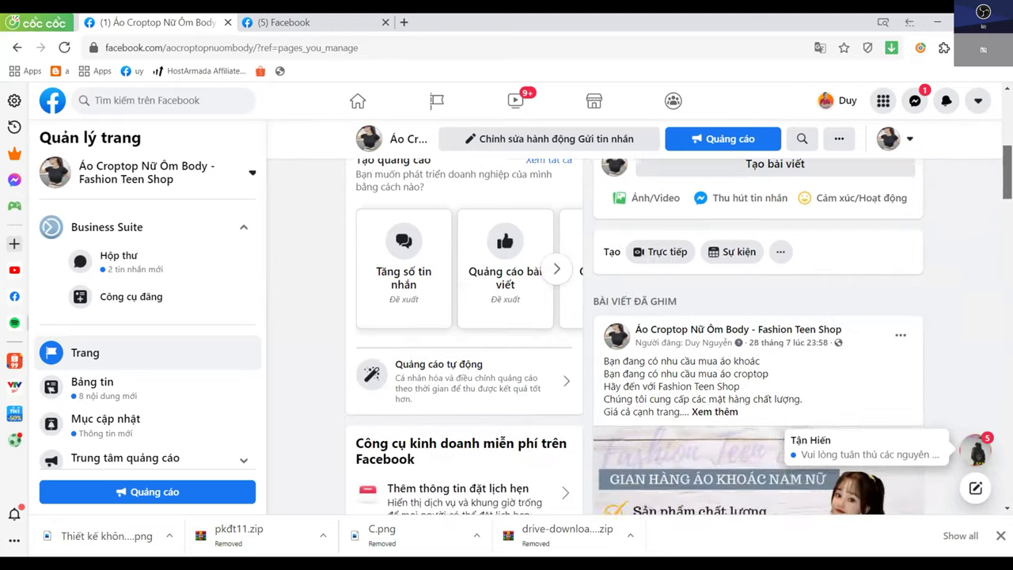
scroll(633, 333, "down", 10)
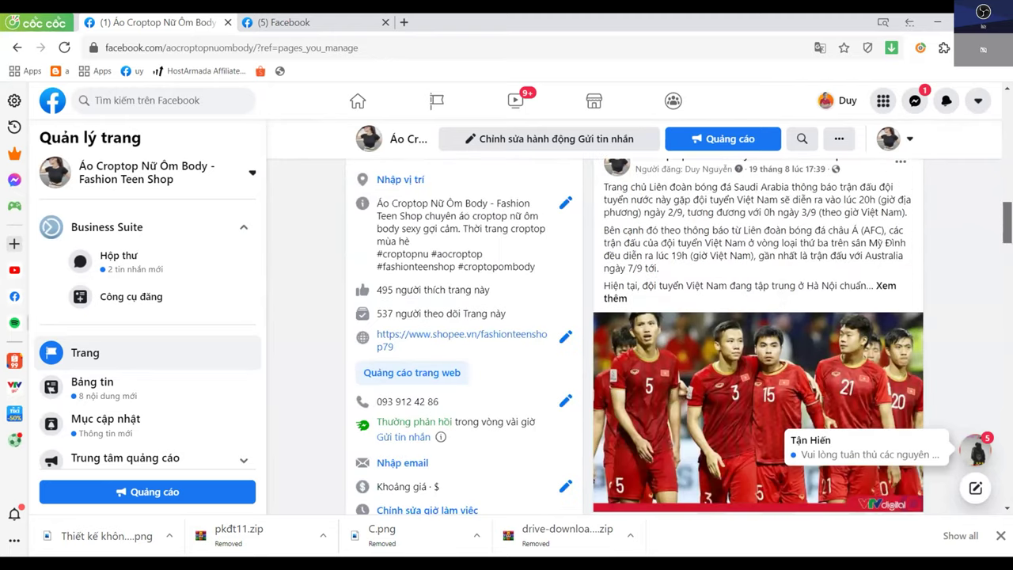
Examine the shop page's entertainment and product posts with their reach figures, its store section and its 28-day insights
scroll(633, 333, "down", 8)
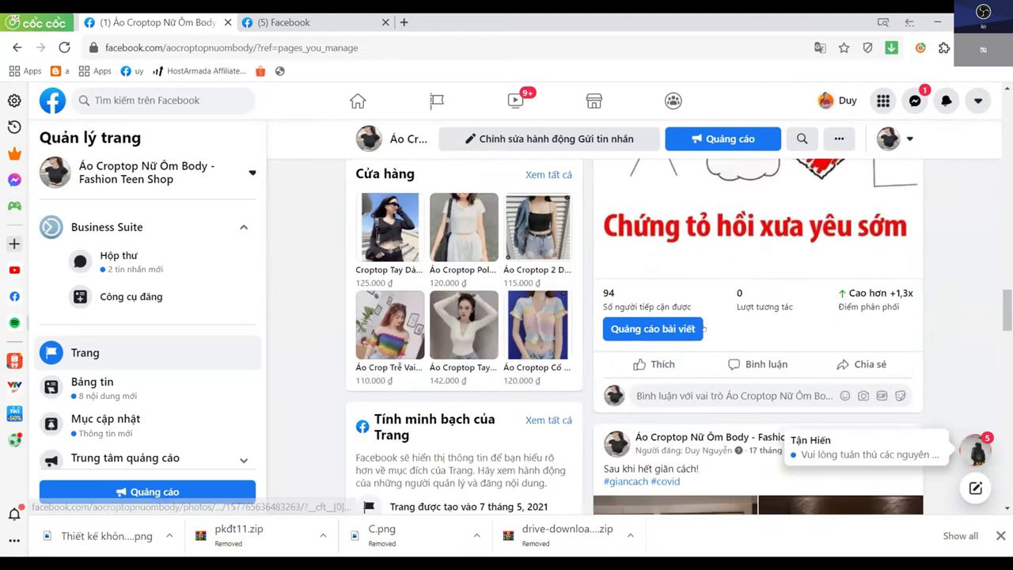
scroll(758, 332, "down", 7)
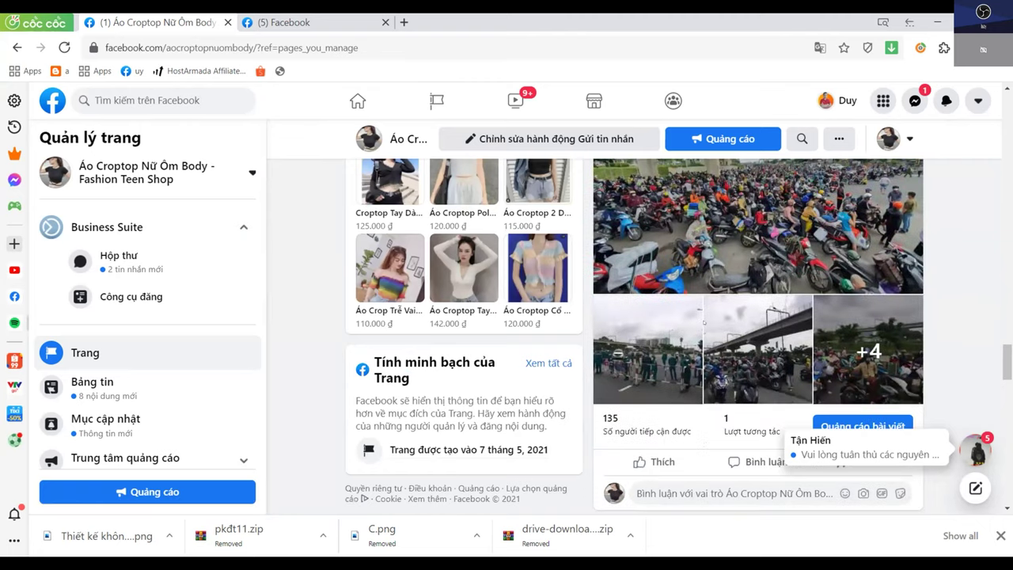
scroll(638, 305, "up", 3)
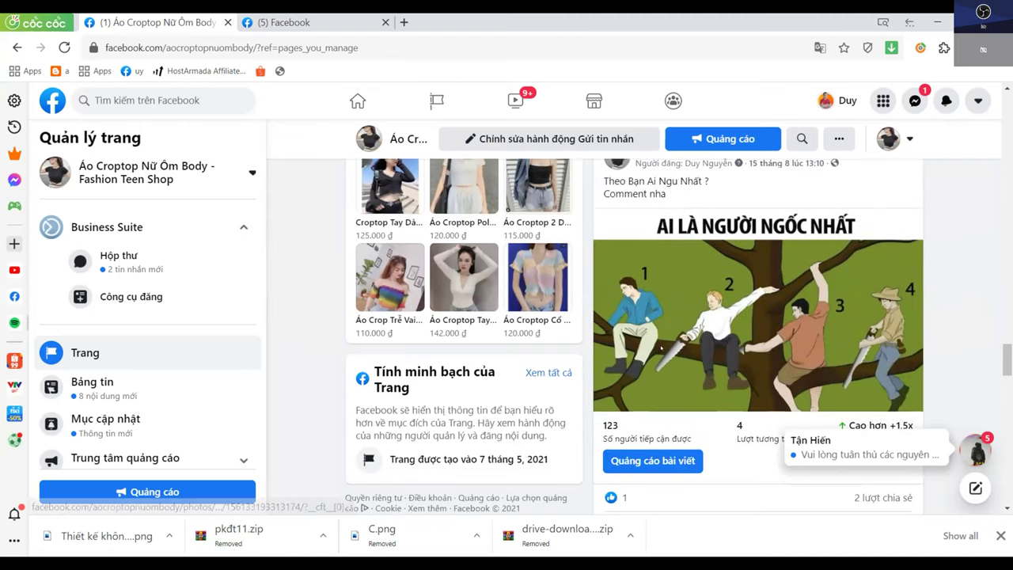
scroll(638, 305, "down", 6)
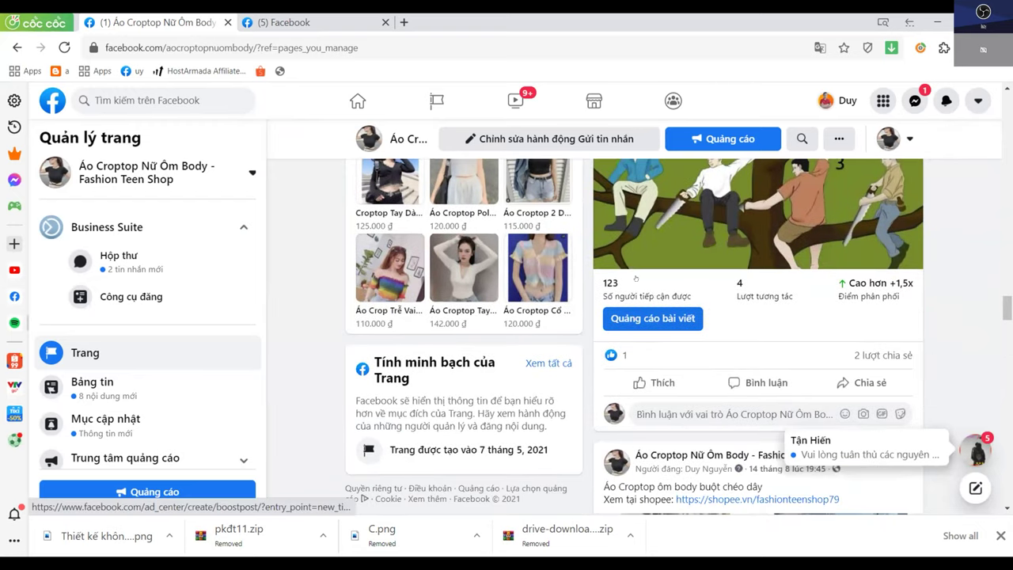
scroll(622, 276, "down", 1)
scroll(652, 288, "down", 2)
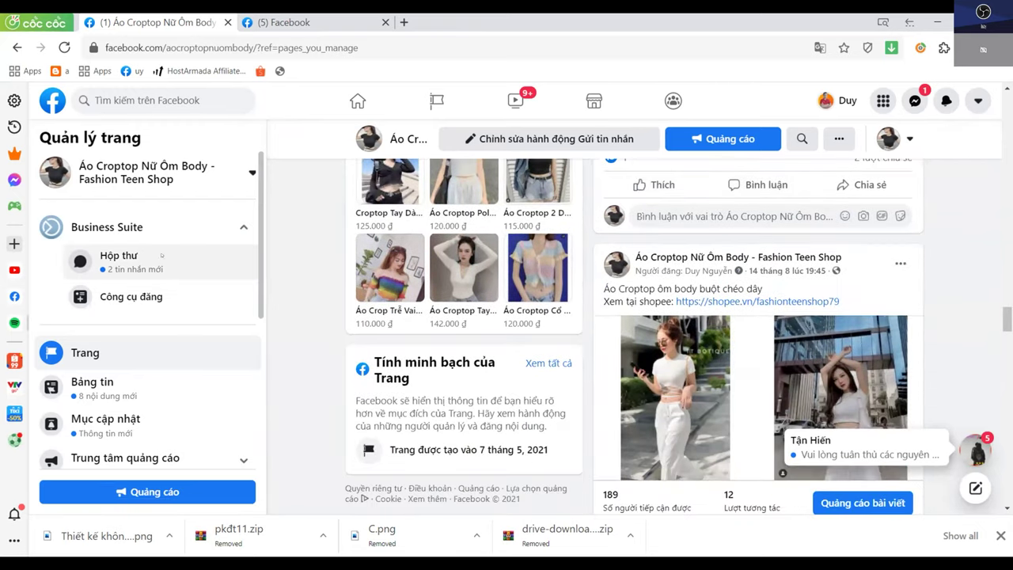
scroll(653, 287, "up", 2)
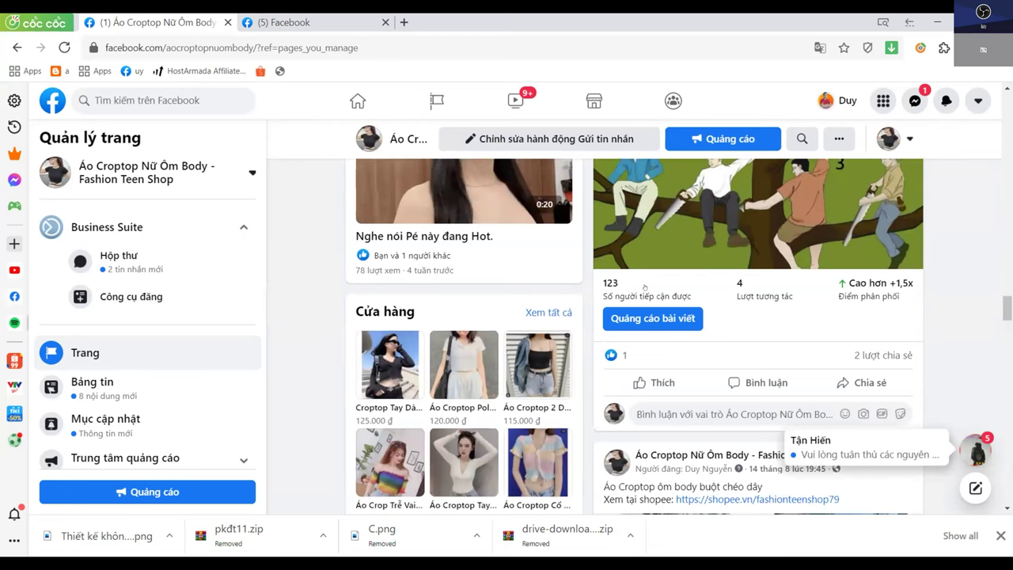
scroll(649, 284, "down", 2)
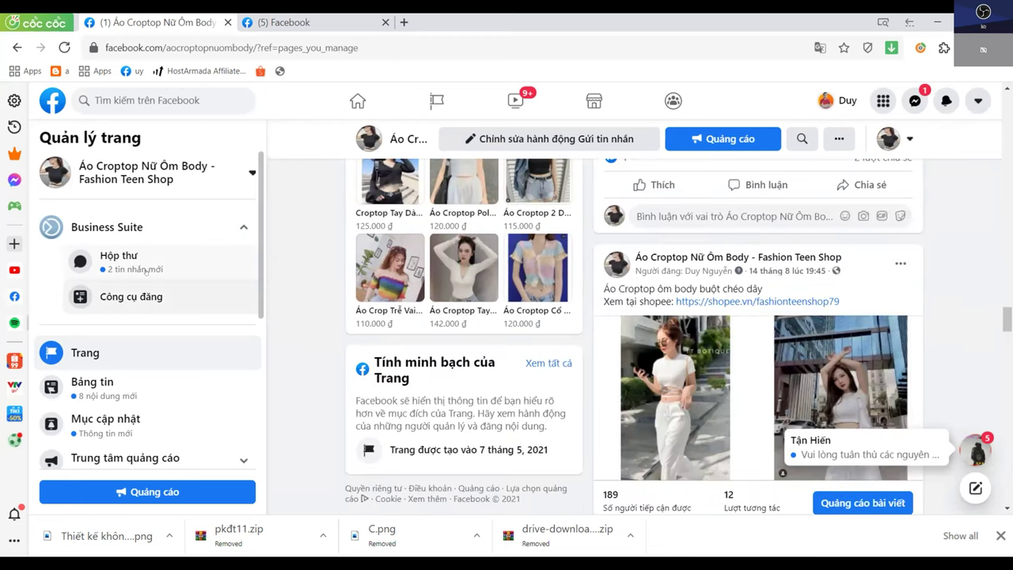
scroll(591, 278, "up", 10)
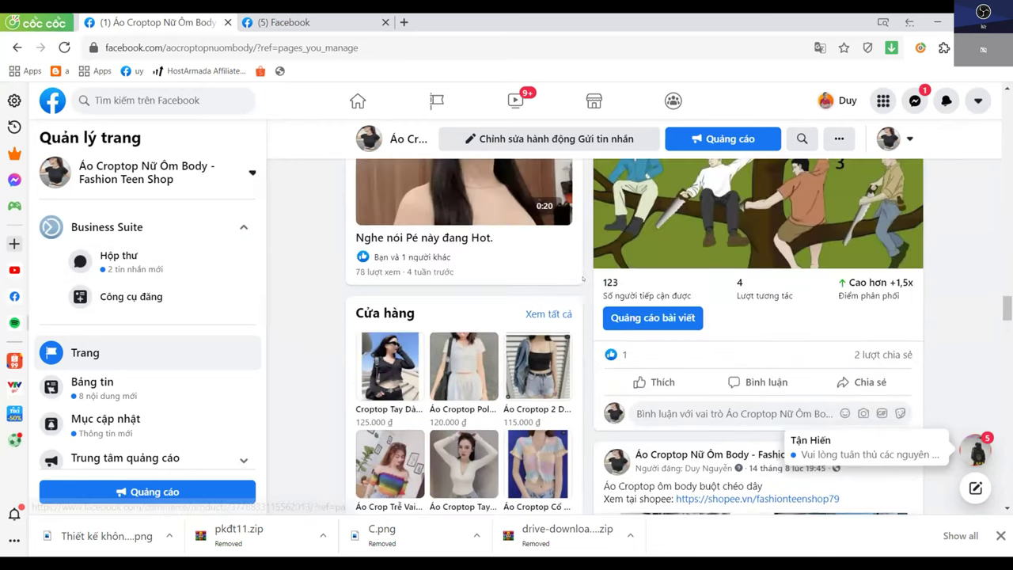
scroll(592, 317, "up", 4)
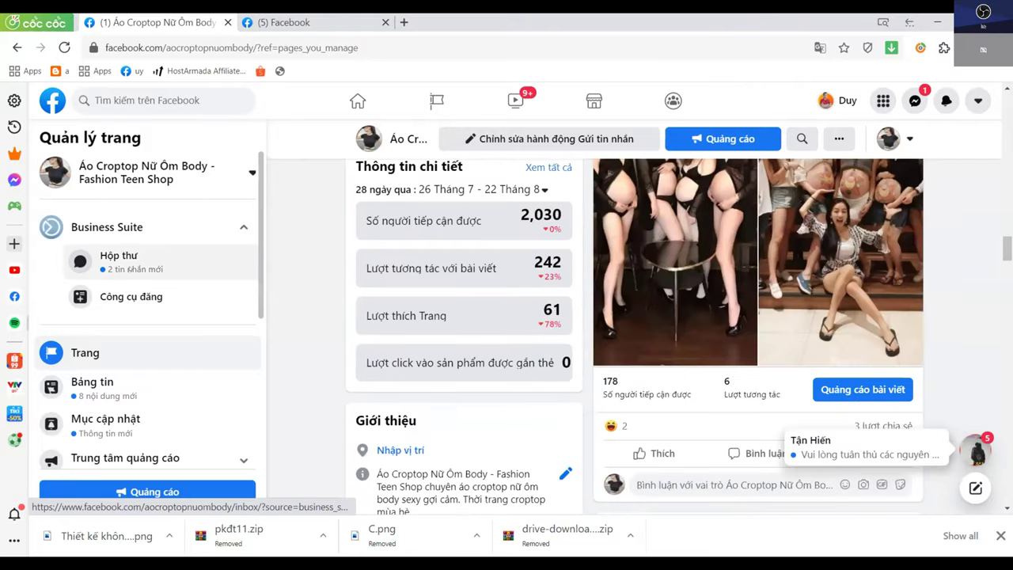
Open the shop page's inbox and read the newest customer conversation with its product photos
left_click(130, 269)
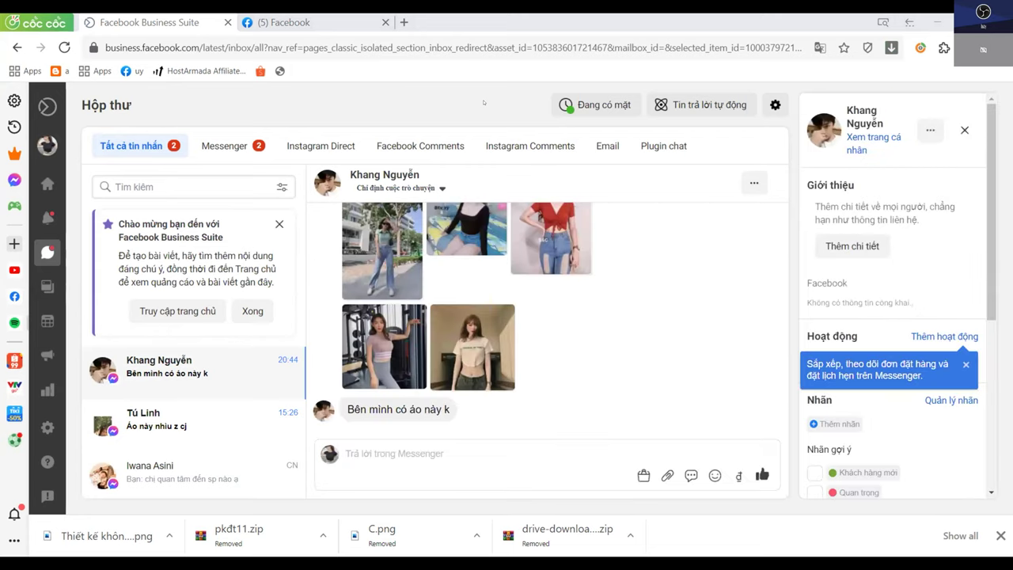
scroll(546, 316, "up", 2)
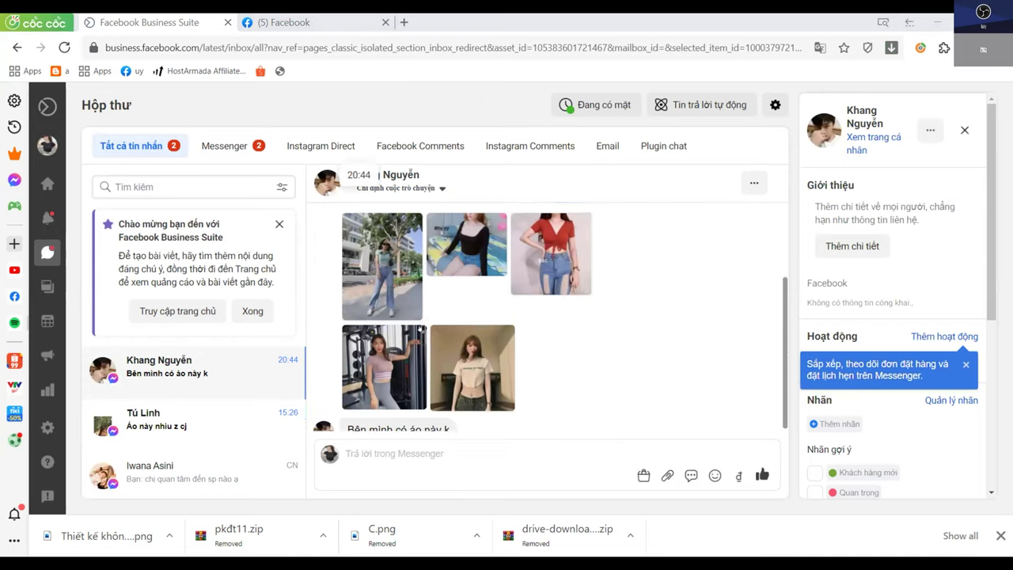
scroll(546, 317, "down", 3)
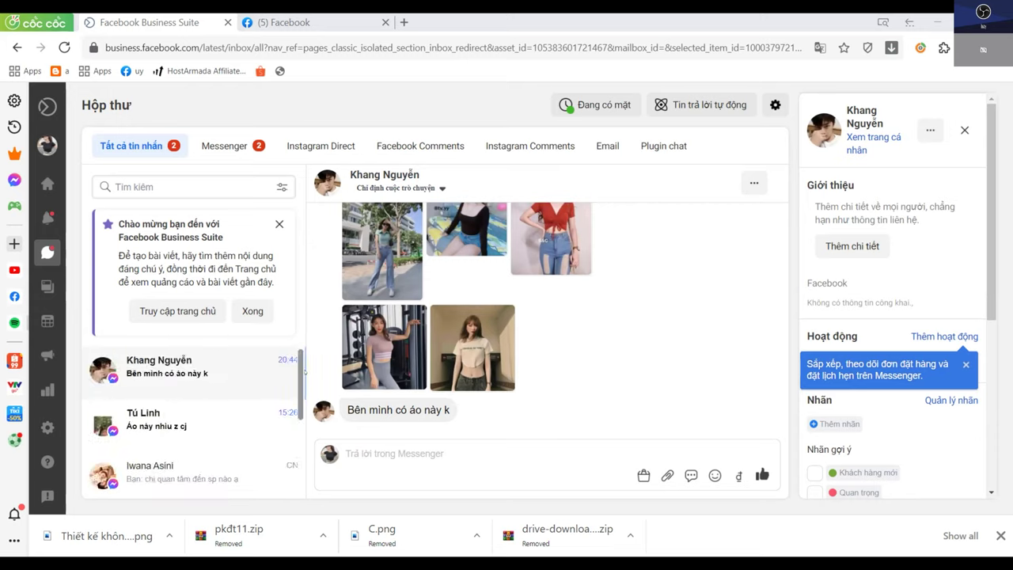
Dismiss the Business Suite welcome message and look through the inbox's list of customer conversations
left_click(278, 224)
scroll(172, 306, "down", 2)
scroll(172, 306, "up", 2)
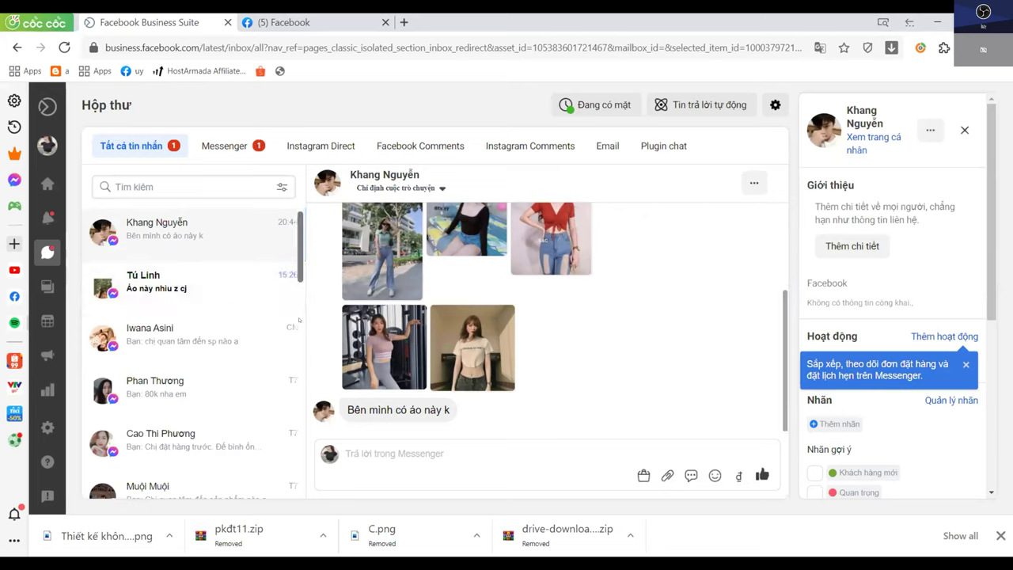
scroll(172, 332, "down", 2)
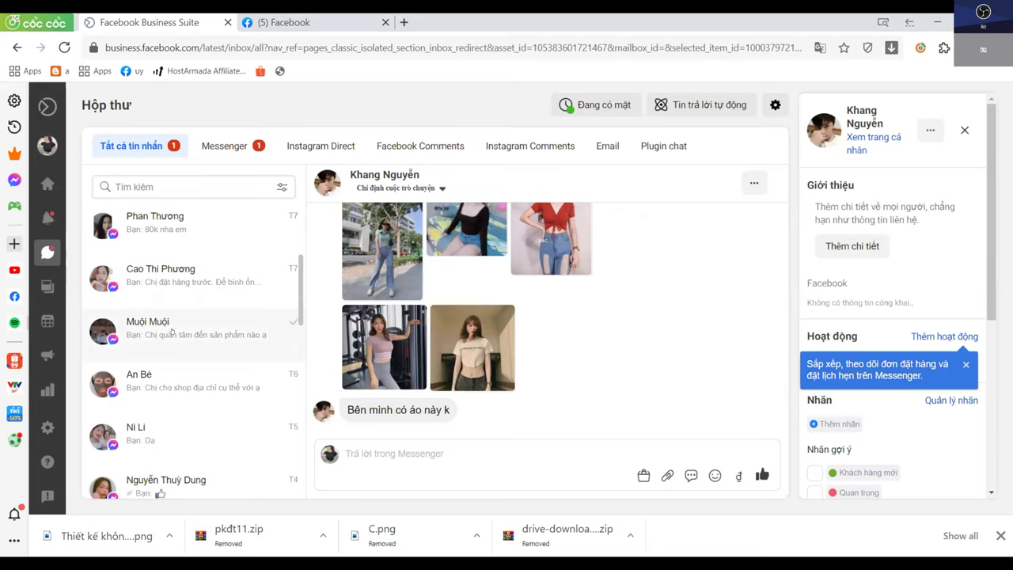
scroll(172, 332, "down", 8)
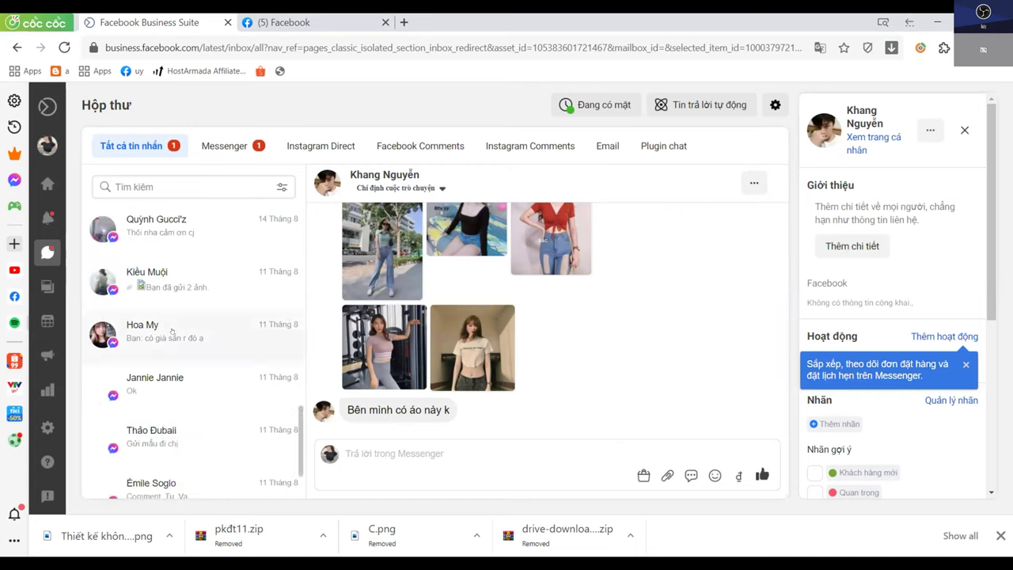
scroll(172, 331, "down", 1)
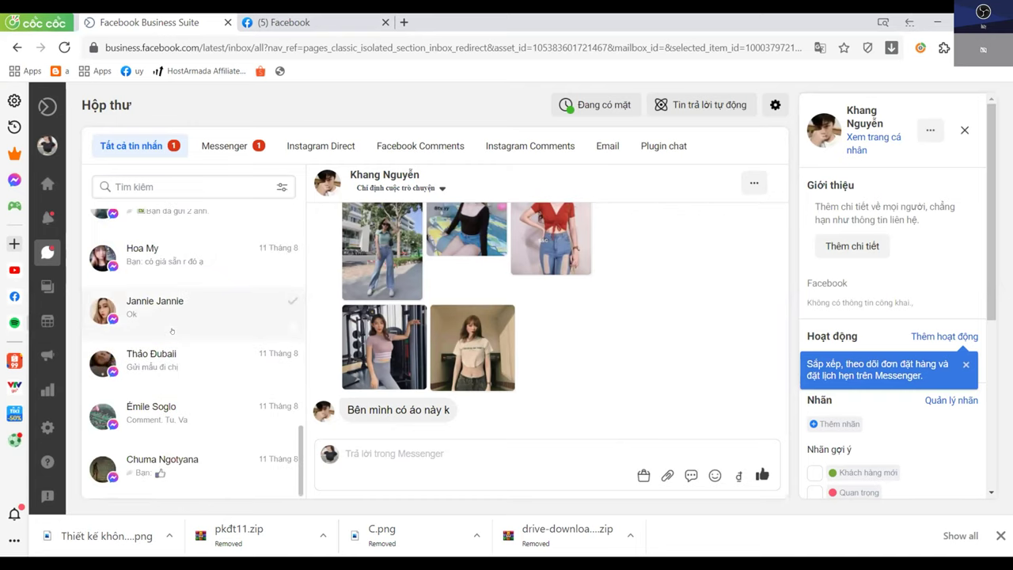
scroll(171, 331, "up", 3)
scroll(172, 331, "down", 2)
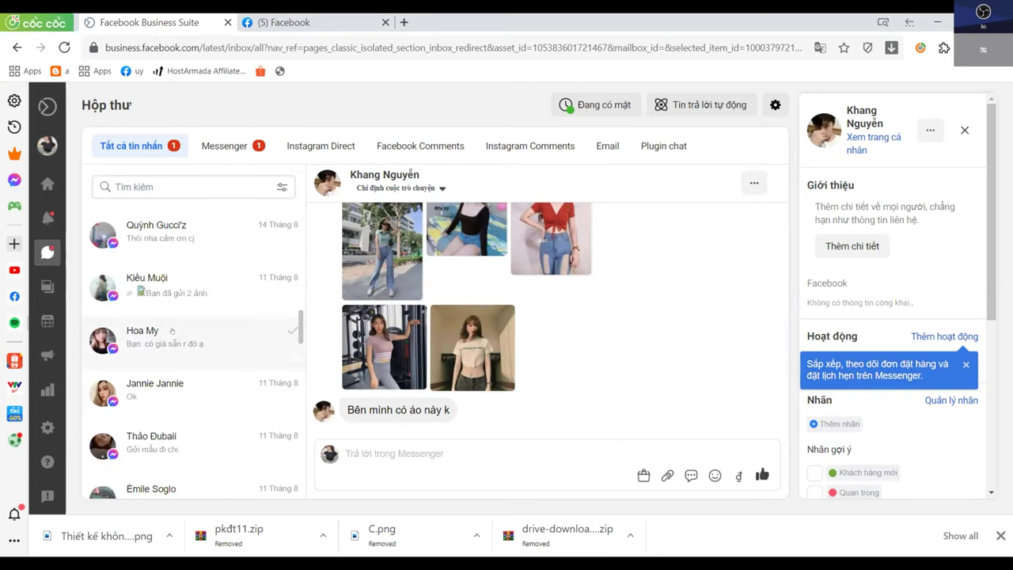
scroll(172, 331, "down", 1)
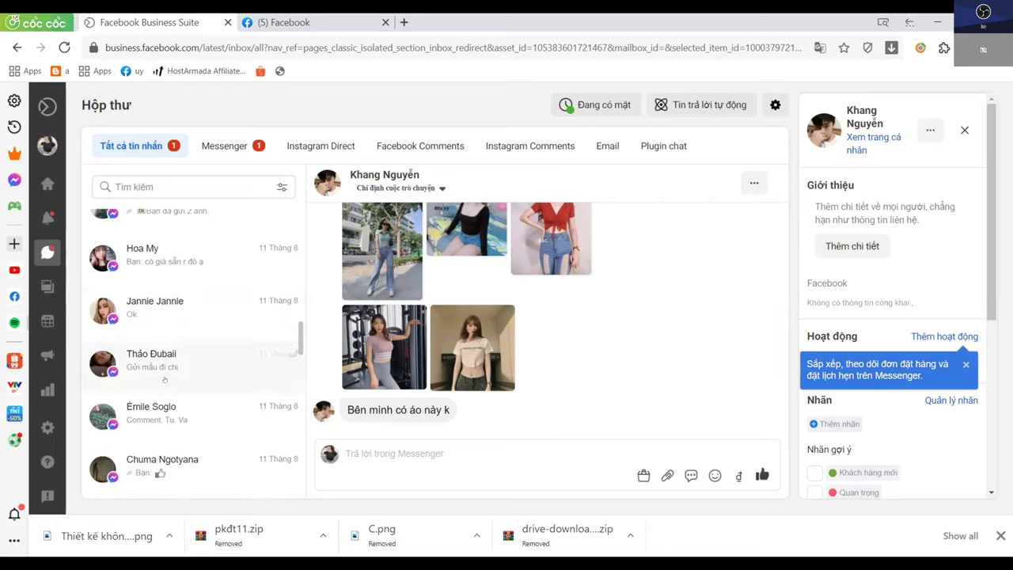
Look through the inbox's older customer conversations, back to the earliest ones, and return to the newest
scroll(163, 381, "down", 1)
scroll(163, 380, "down", 6)
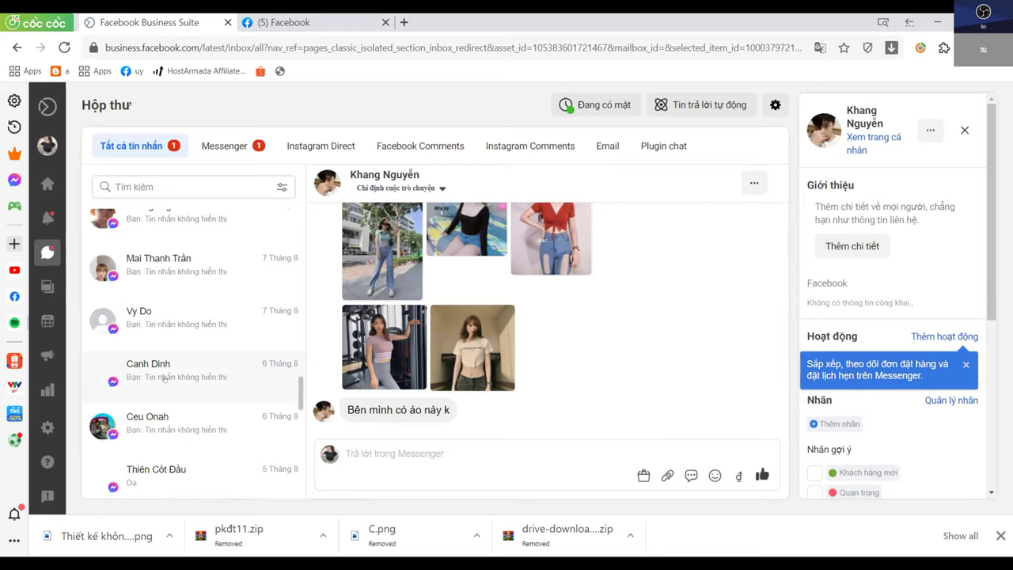
scroll(164, 379, "down", 6)
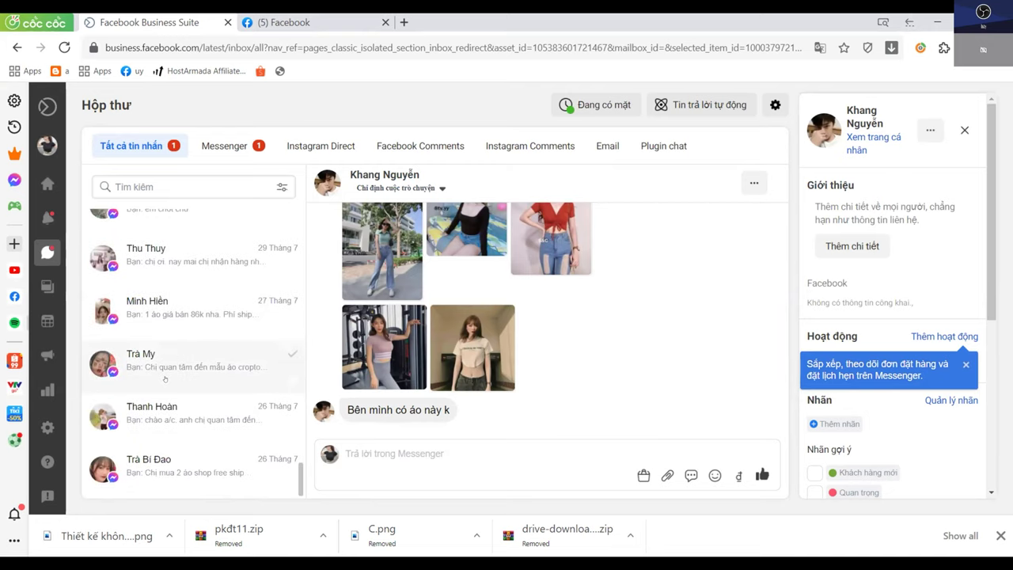
scroll(164, 379, "down", 6)
scroll(169, 372, "down", 6)
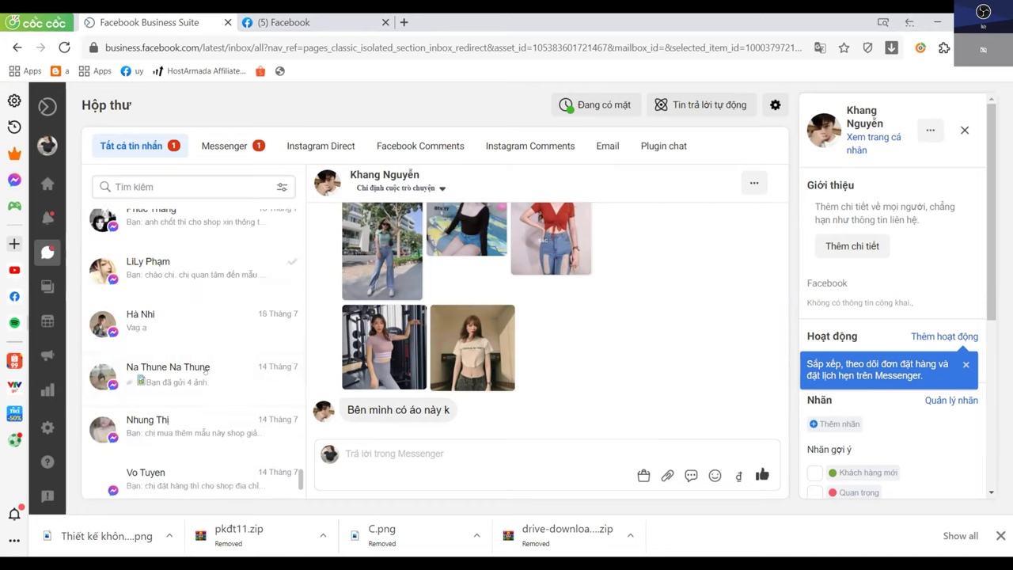
scroll(204, 369, "down", 2)
scroll(146, 444, "down", 4)
scroll(147, 446, "down", 5)
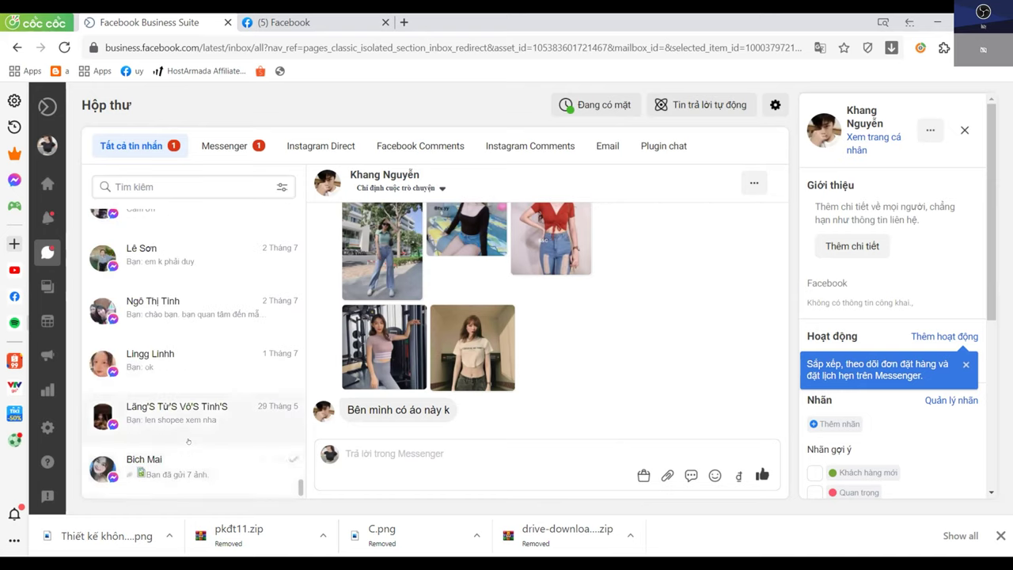
scroll(189, 441, "up", 12)
scroll(296, 416, "down", 15)
scroll(296, 315, "up", 15)
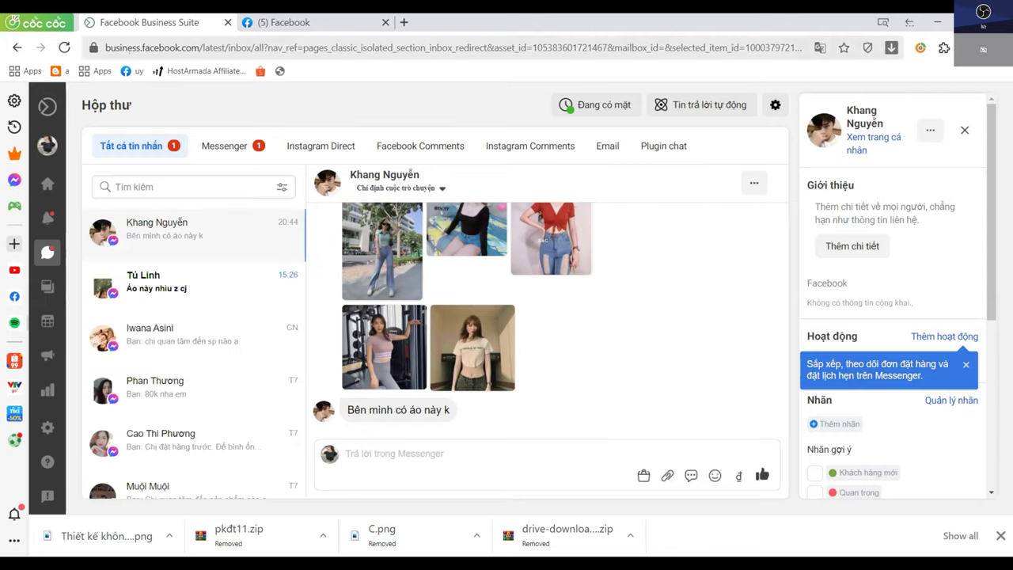
key("ctrl+Tab")
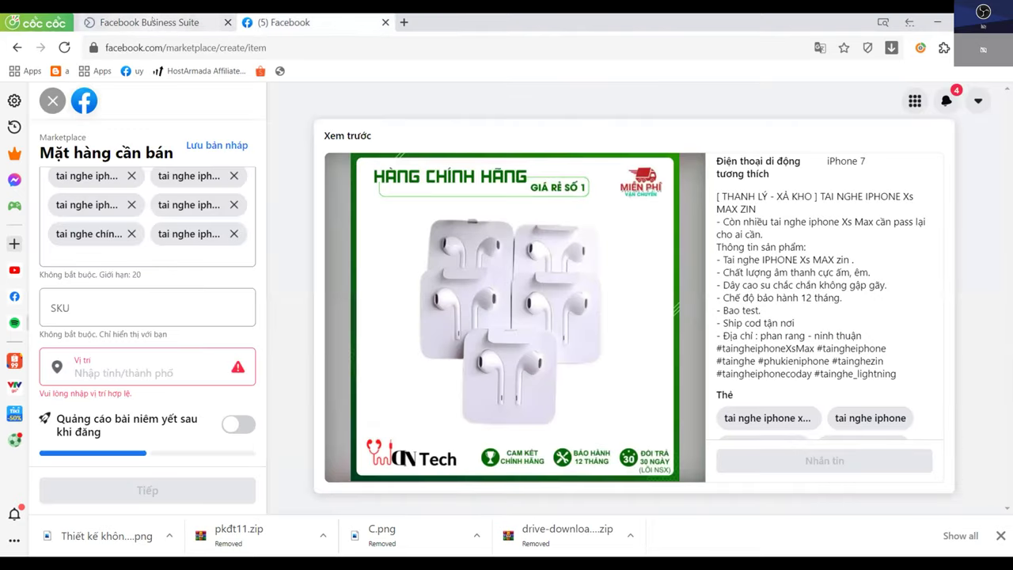
left_click(198, 29)
key("ctrl+Tab")
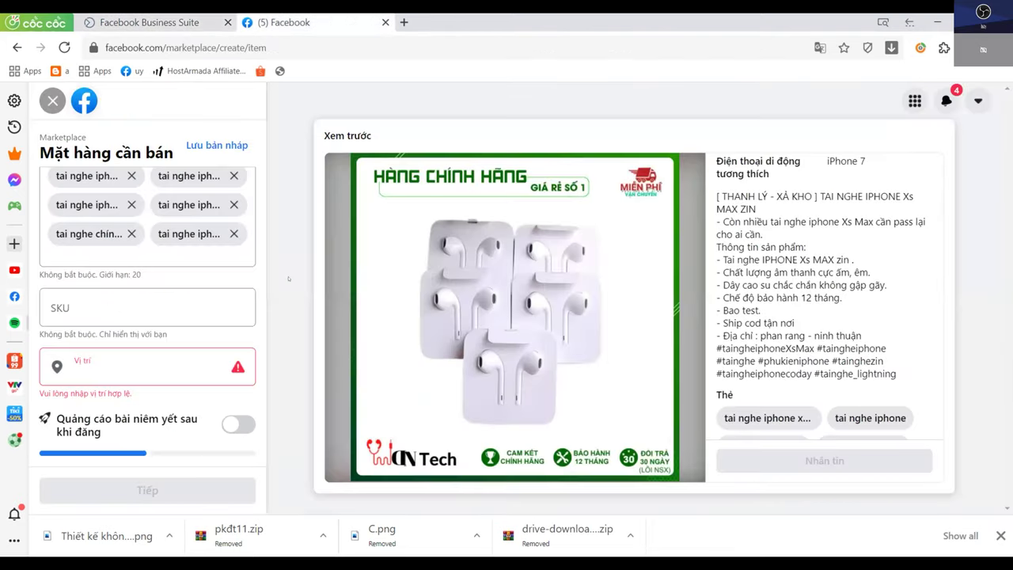
key("ctrl+Tab")
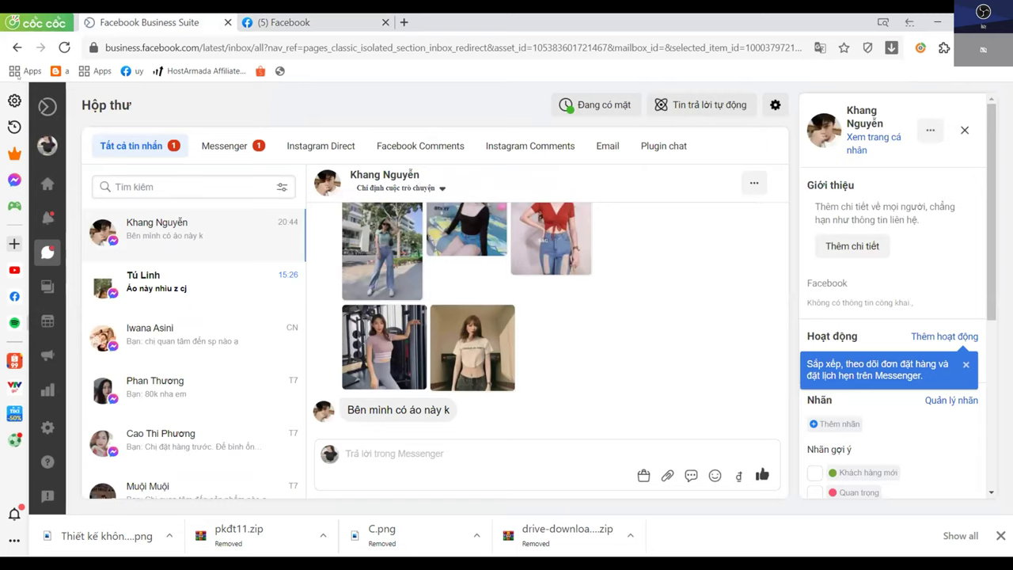
Go to the Facebook home feed and open the Áo Croptop Nữ Ôm Body - Fashion Teen Shop page from the managed Pages
mouse_move(38, 109)
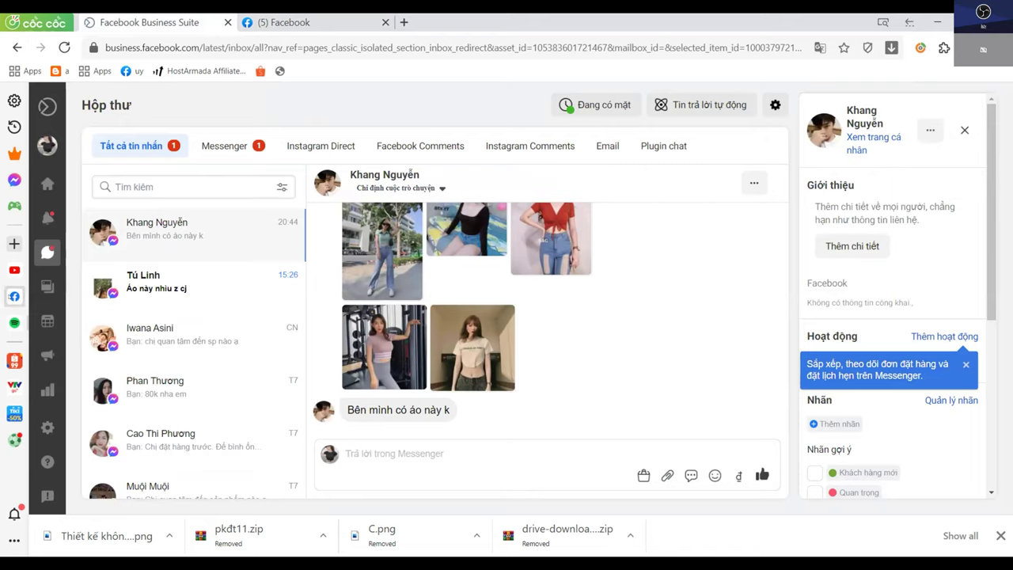
left_click(15, 296)
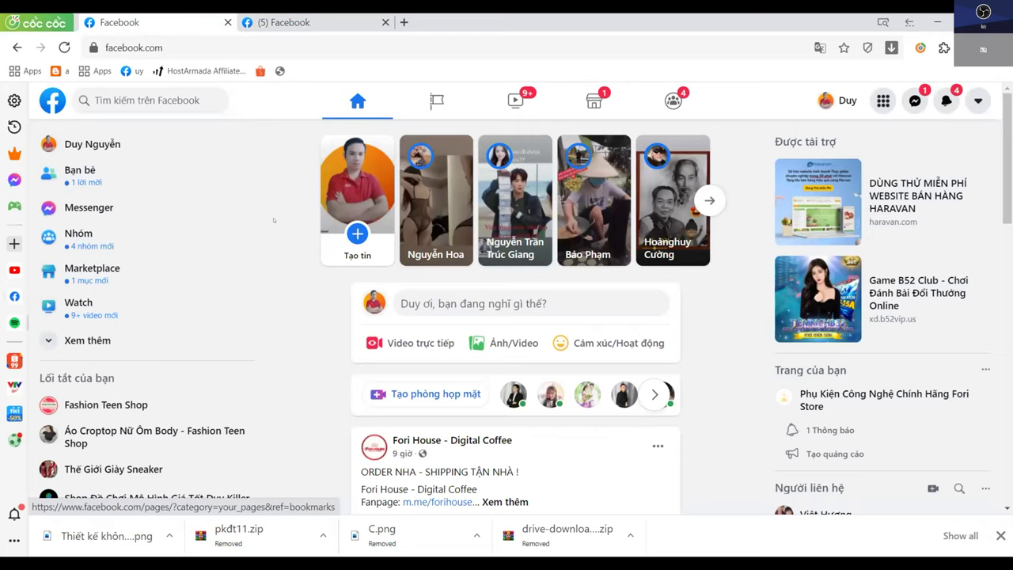
left_click(437, 100)
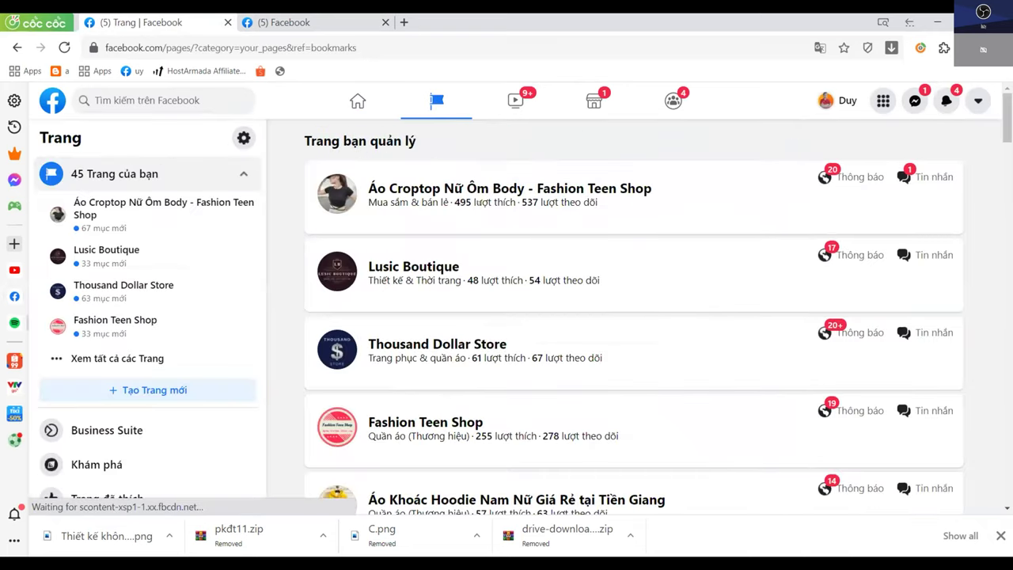
left_click(493, 189)
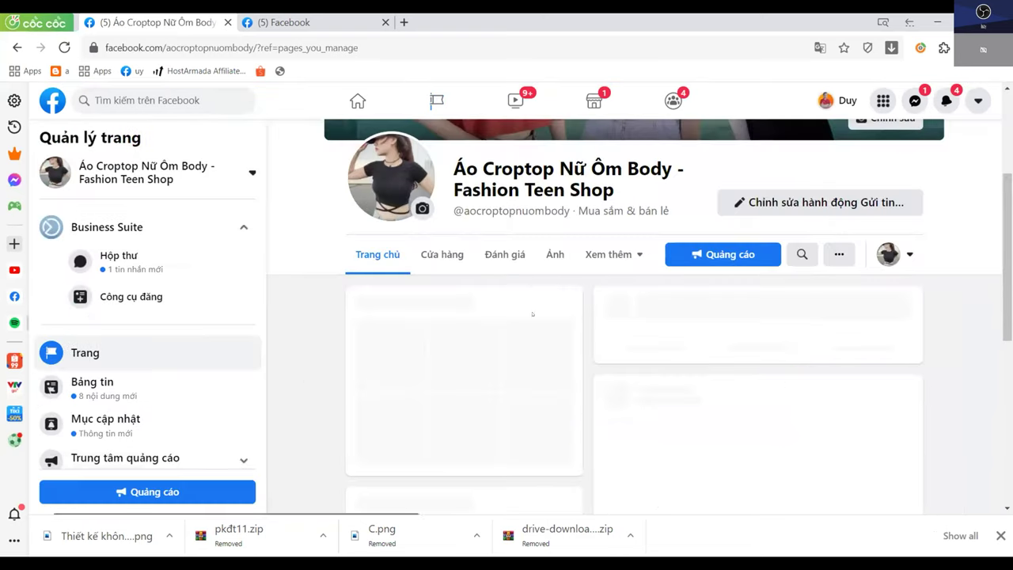
Examine the shop page's entertainment and croptop product posts, including their reach figures and customer comments
scroll(532, 314, "down", 1)
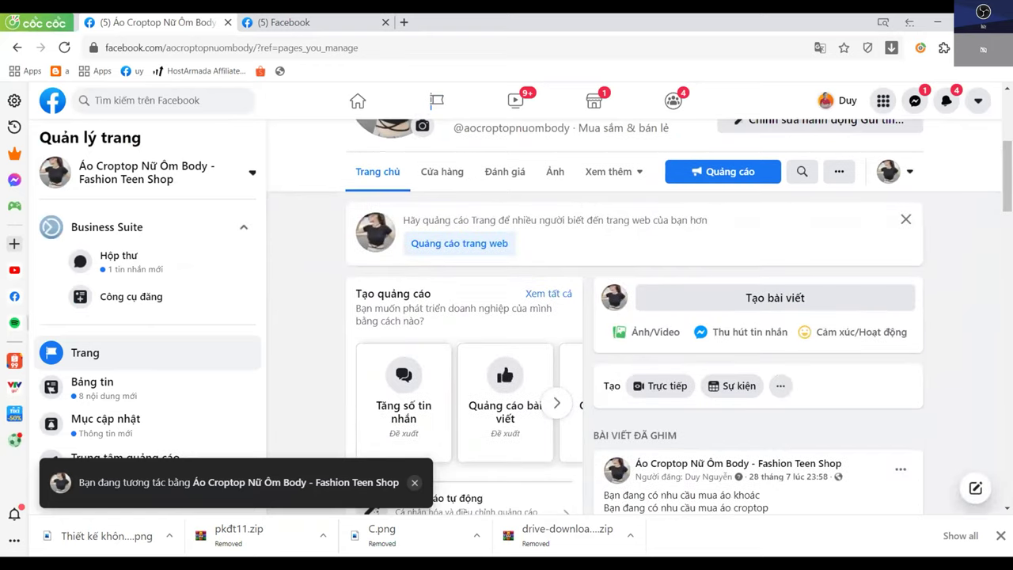
scroll(966, 313, "down", 8)
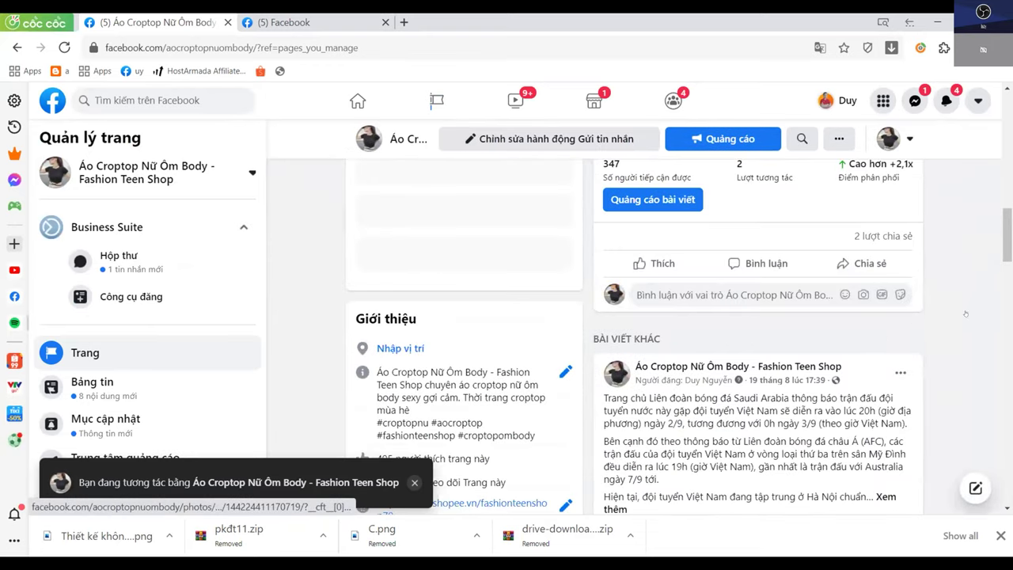
scroll(966, 313, "down", 10)
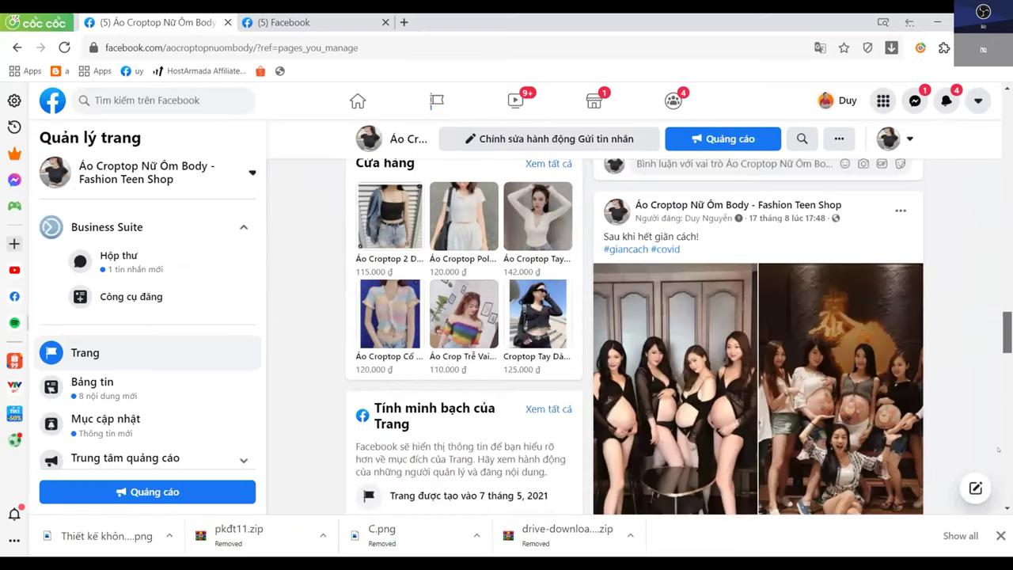
scroll(764, 338, "down", 8)
scroll(763, 338, "down", 3)
scroll(766, 337, "up", 3)
scroll(770, 336, "down", 2)
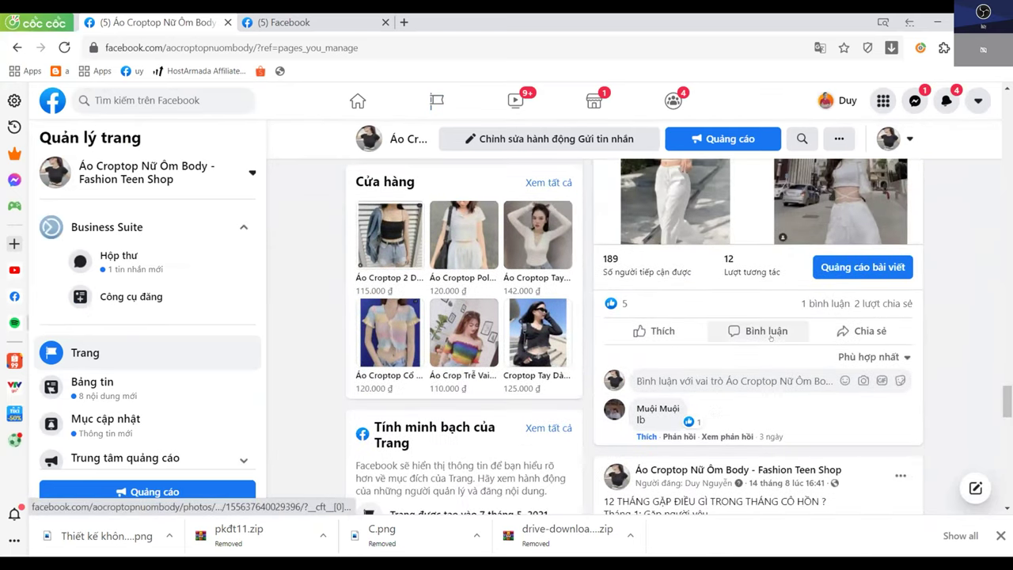
scroll(770, 336, "down", 7)
scroll(755, 314, "up", 4)
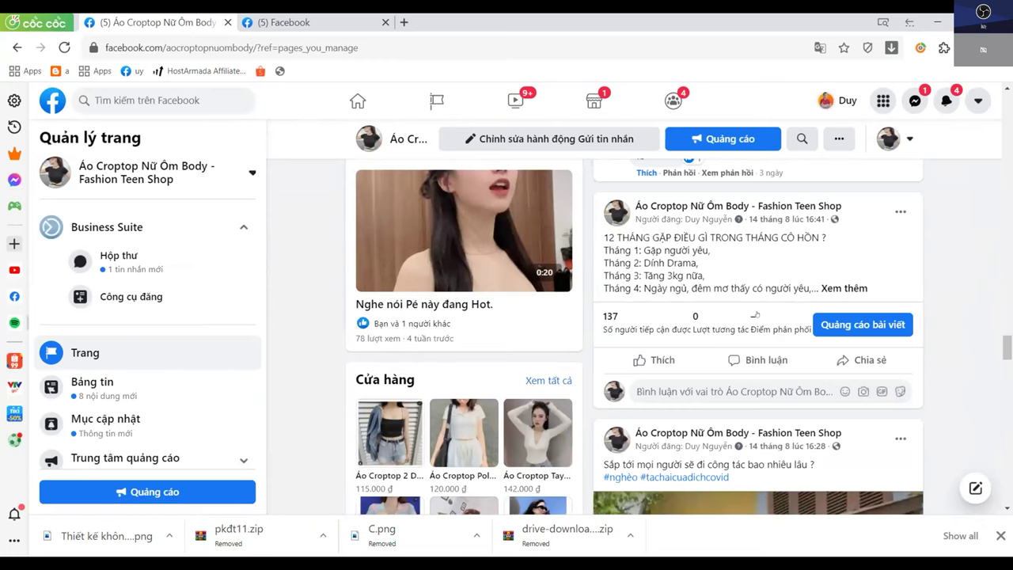
scroll(756, 314, "down", 10)
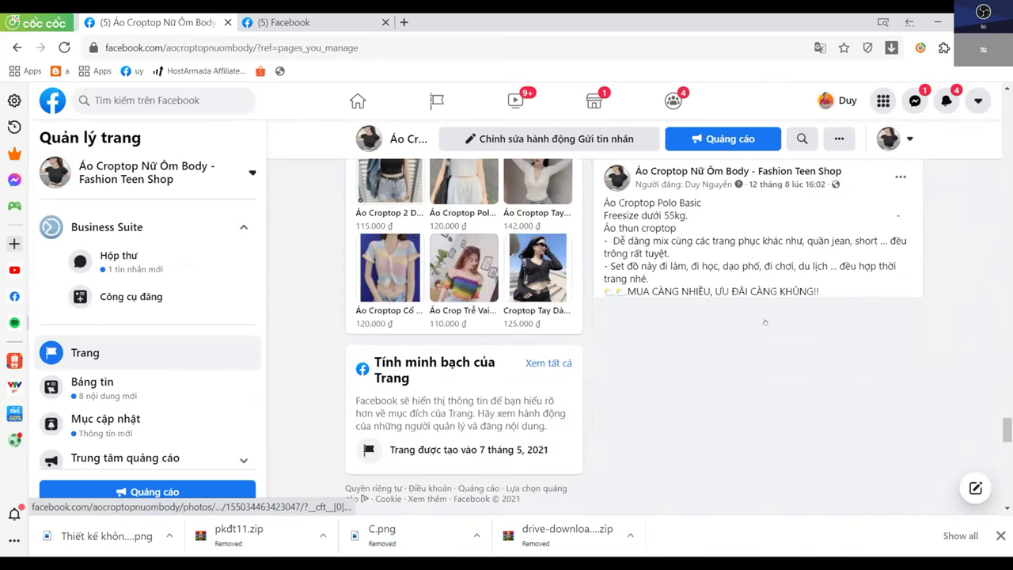
scroll(765, 322, "down", 4)
scroll(767, 321, "up", 6)
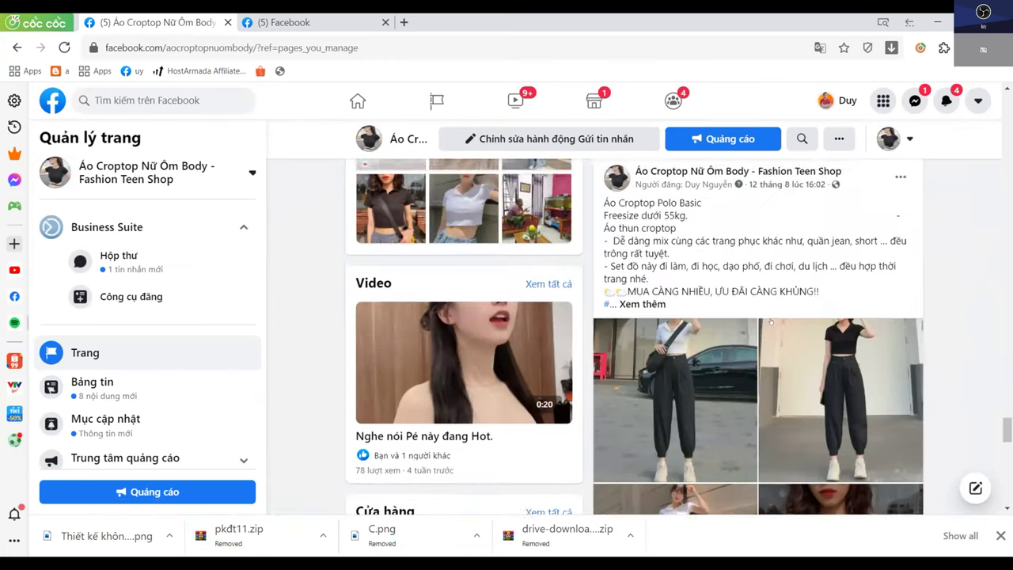
scroll(770, 321, "down", 10)
scroll(770, 322, "up", 2)
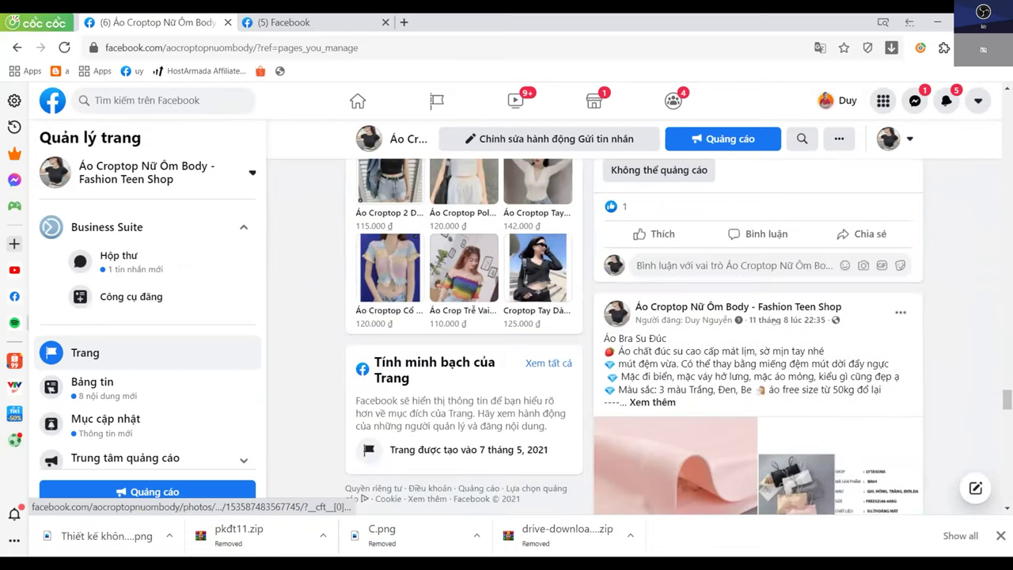
scroll(745, 271, "down", 7)
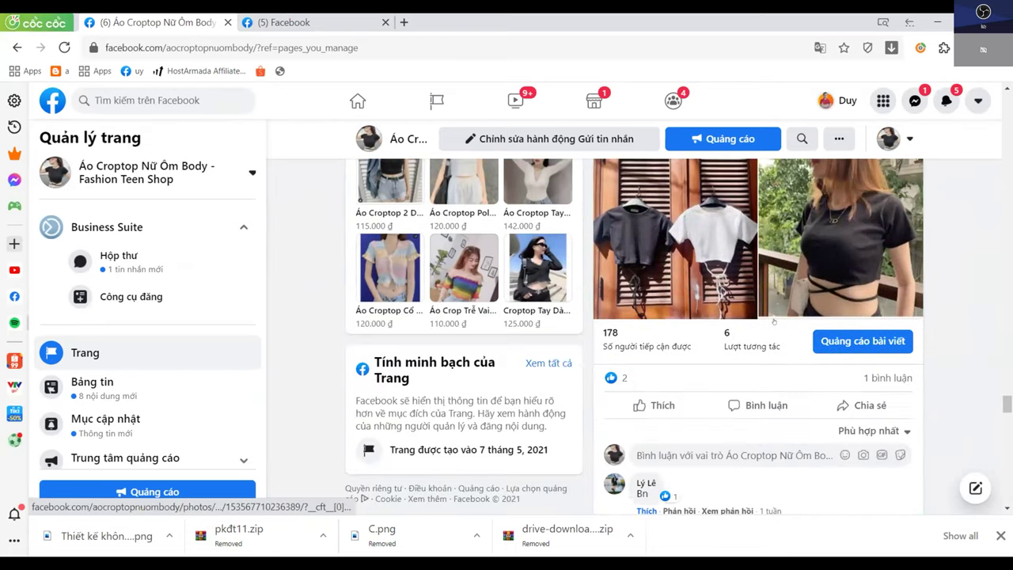
scroll(677, 260, "up", 8)
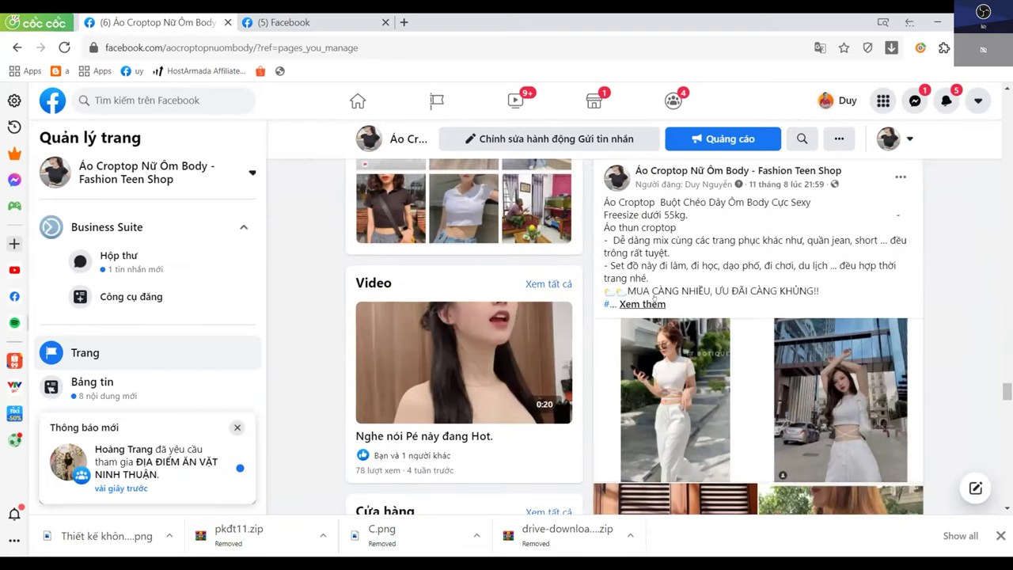
Expand the full text of the Áo Croptop Buột Chéo Dây Ôm Body Cực Sexy post and review its hashtags and photos
left_click(646, 303)
scroll(647, 303, "up", 1)
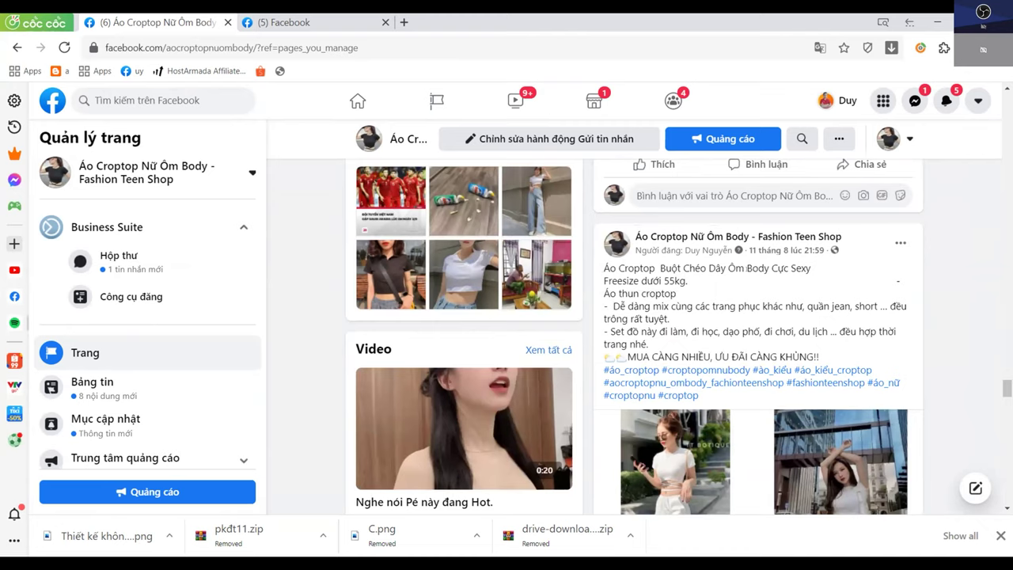
scroll(631, 305, "down", 1)
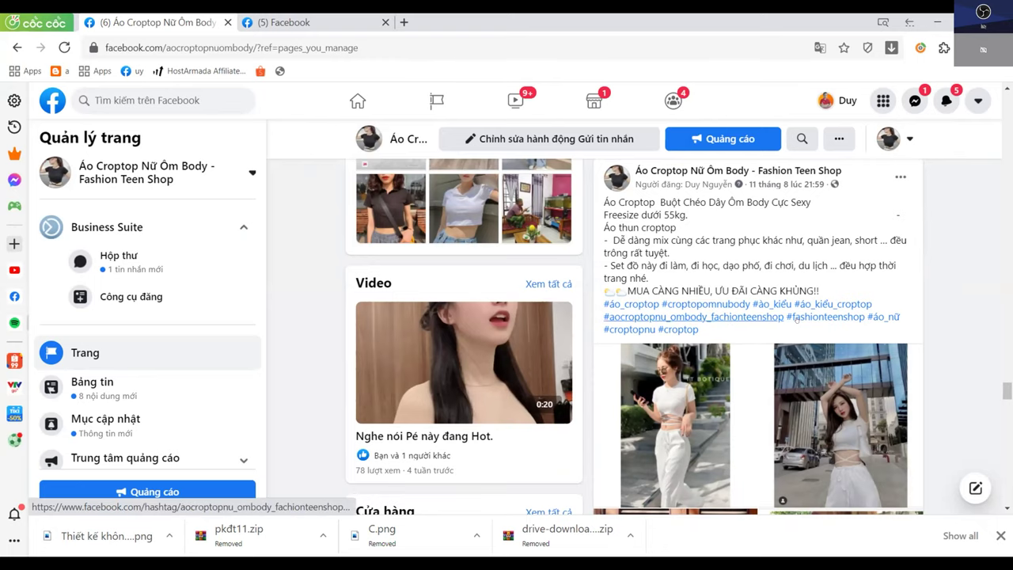
scroll(947, 321, "down", 2)
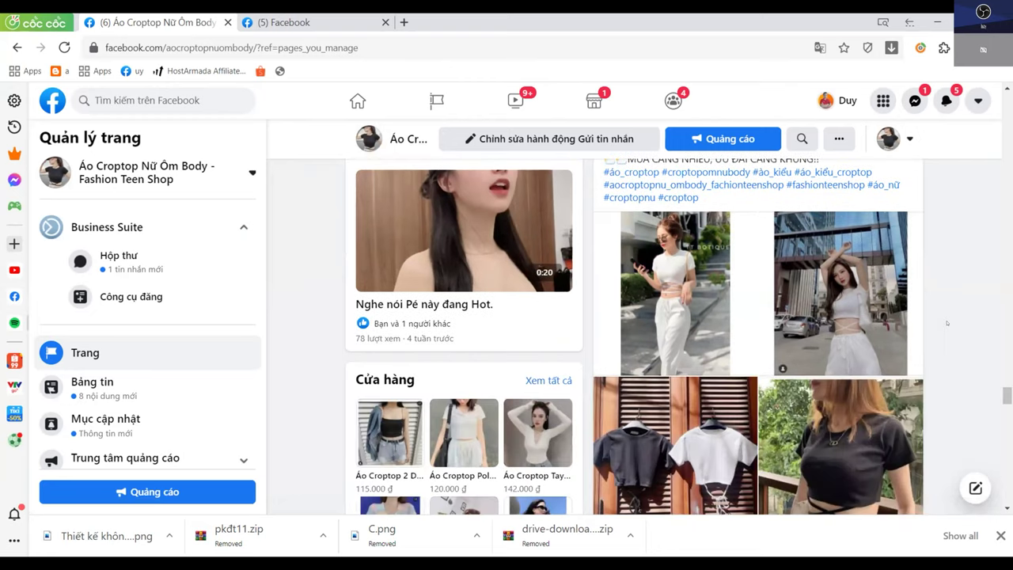
scroll(947, 321, "up", 2)
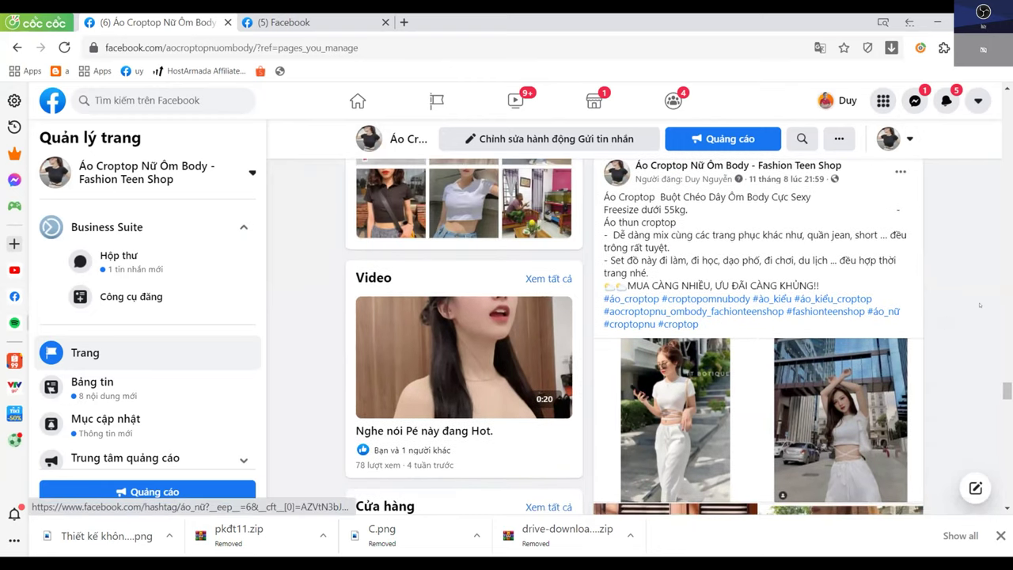
scroll(980, 304, "down", 2)
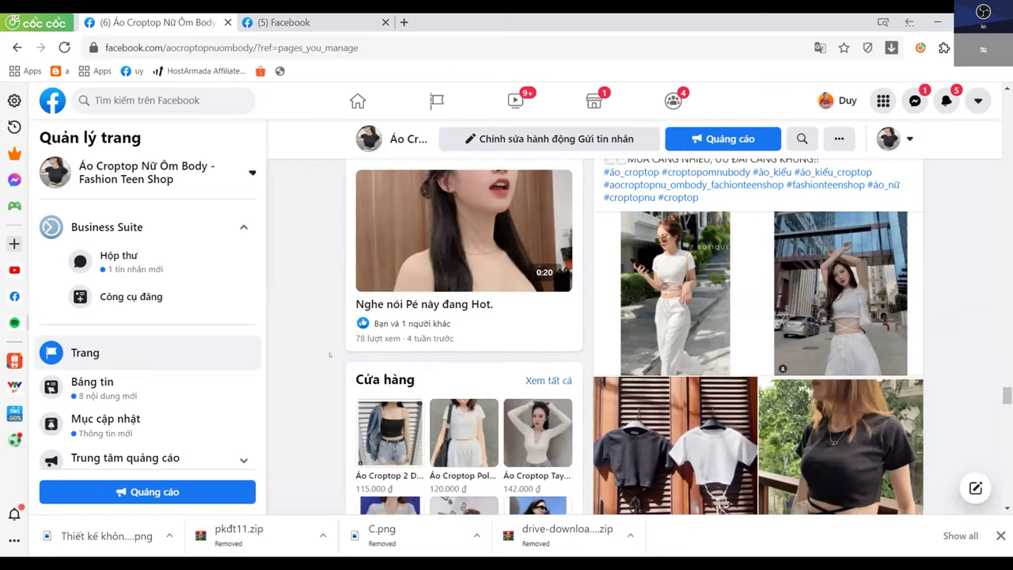
scroll(728, 315, "down", 3)
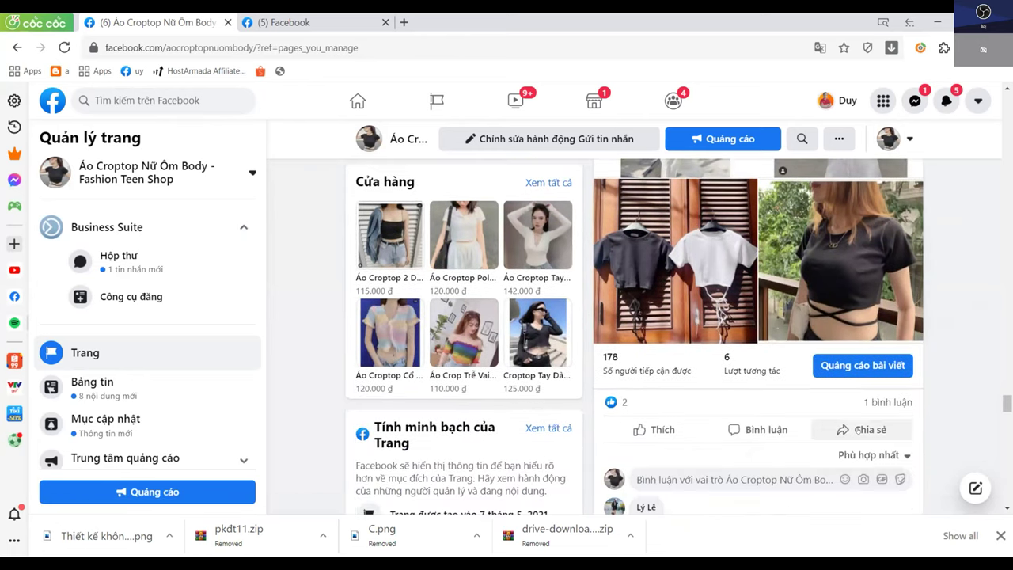
Share the Áo Croptop Buột Chéo Dây post as the shop page to the group Quần Áo Giá Rẻ Học Sinh
left_click(859, 432)
scroll(791, 317, "down", 2)
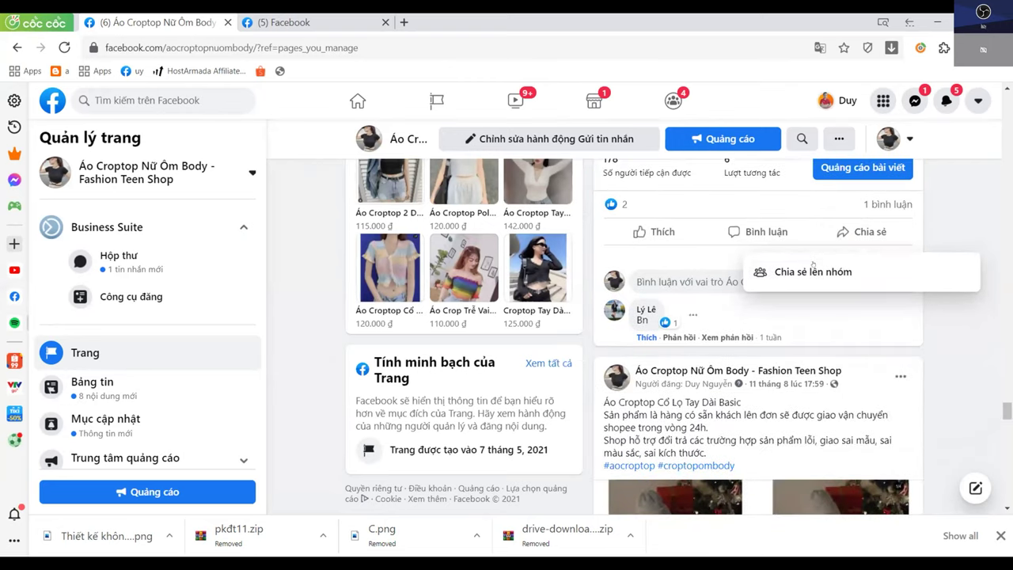
left_click(799, 272)
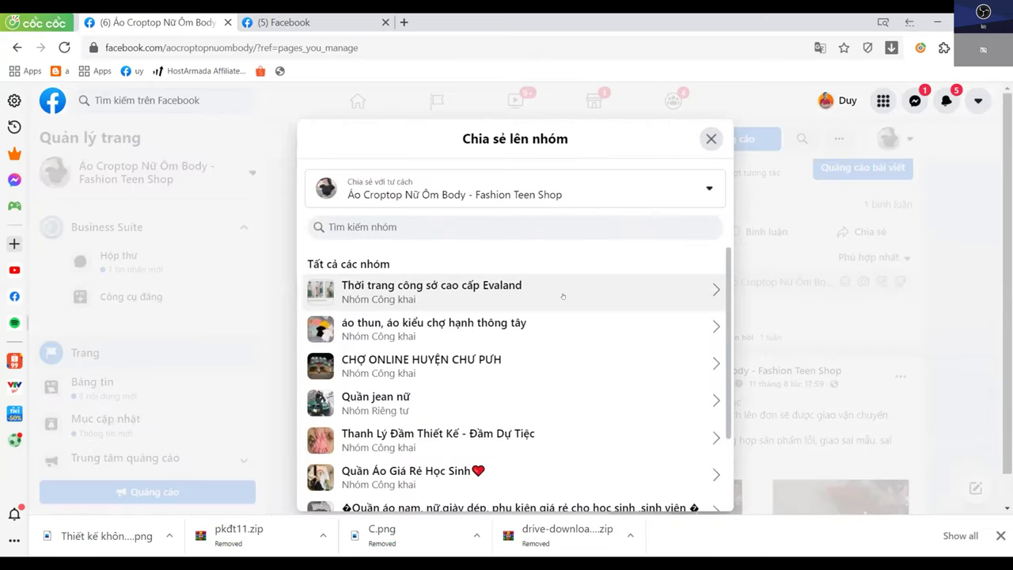
scroll(408, 309, "down", 2)
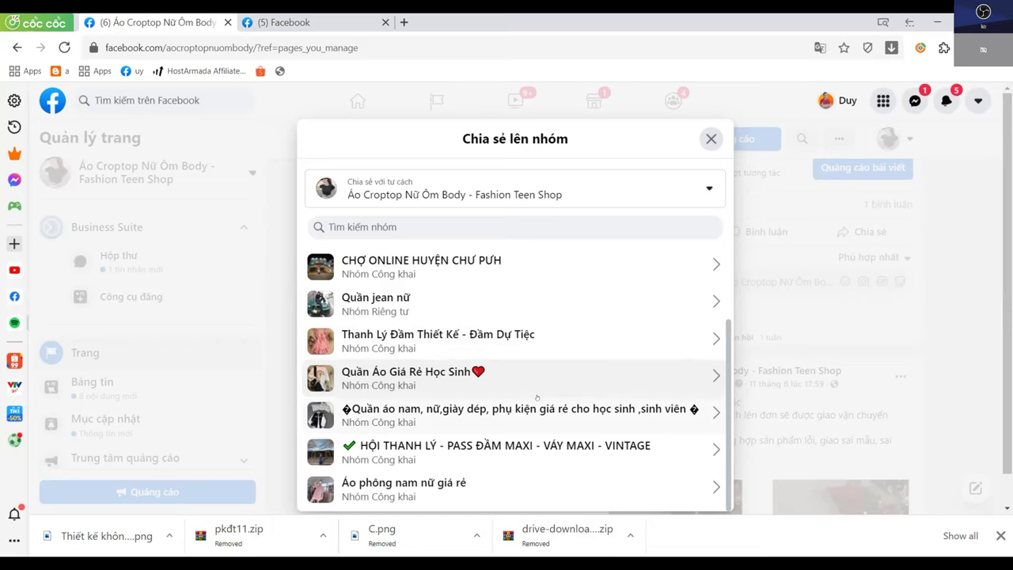
left_click(619, 379)
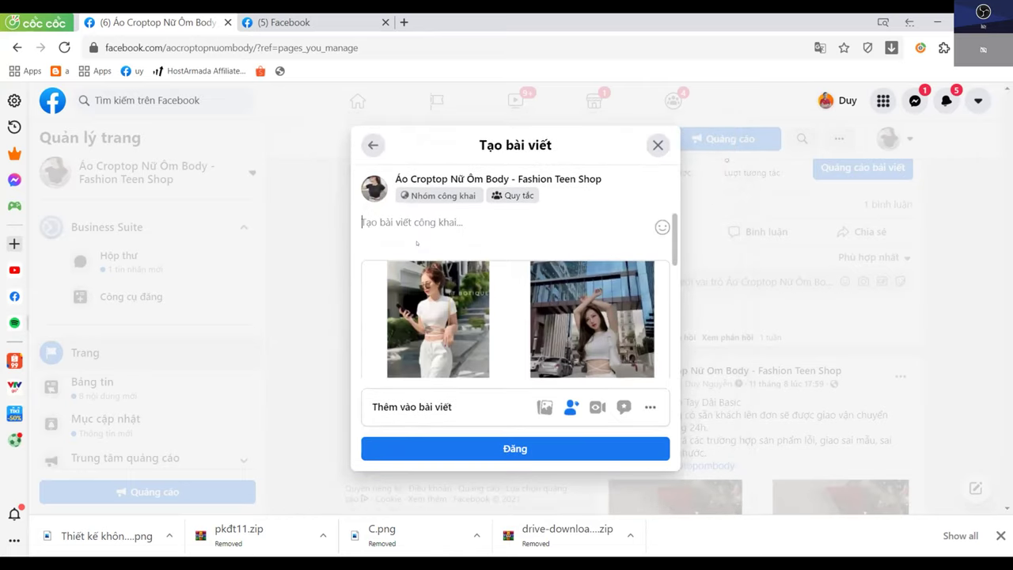
left_click(518, 448)
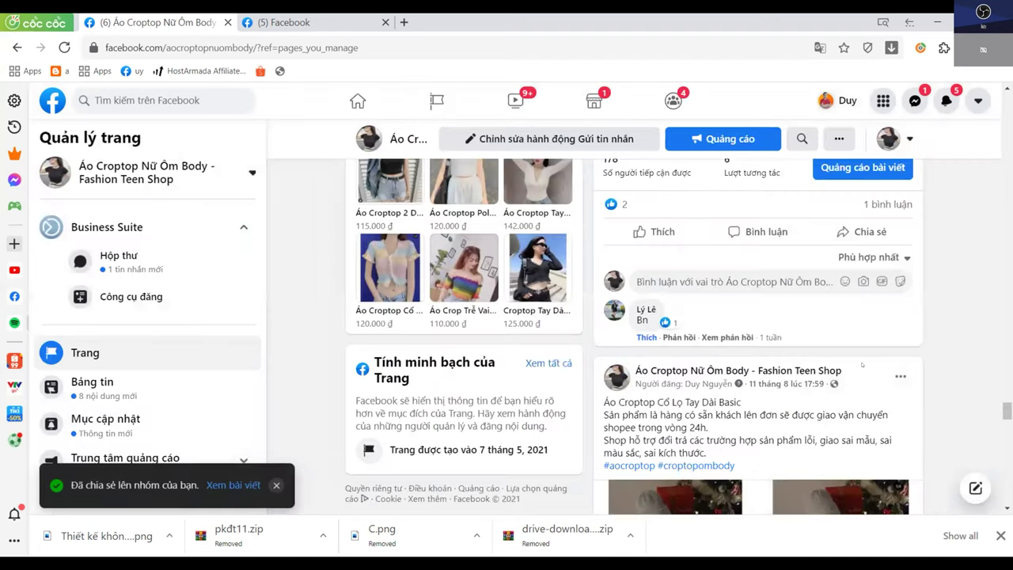
Share the Áo Croptop Buột Chéo Dây post as the shop page to another group
scroll(864, 325, "up", 1)
left_click(866, 306)
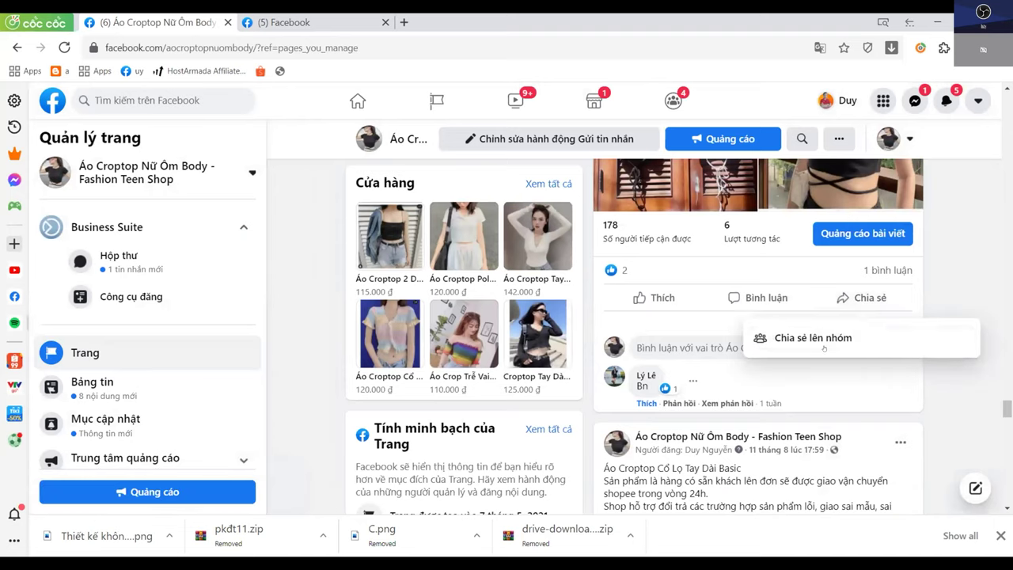
left_click(824, 340)
scroll(376, 332, "down", 1)
scroll(376, 333, "up", 1)
left_click(425, 329)
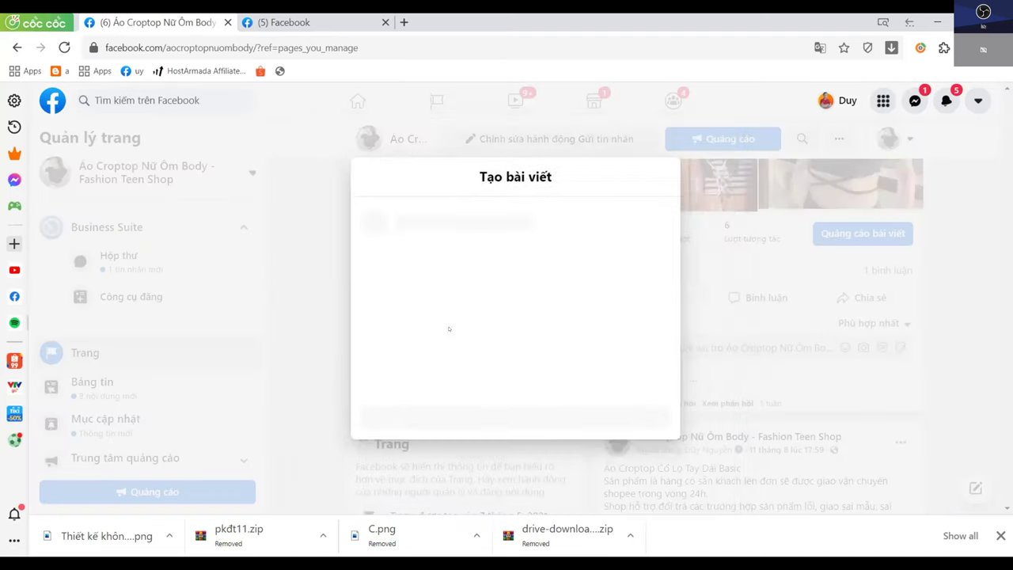
left_click(500, 446)
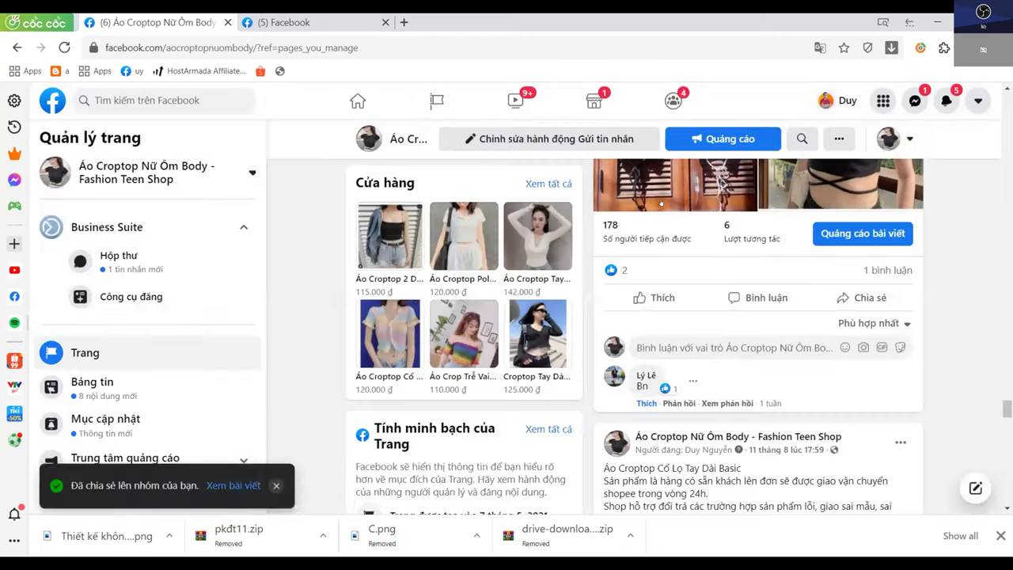
Examine the shop page's older product and entertainment posts, including their reach, shares and comments, along with the page's 28-day insights
scroll(621, 297, "up", 3)
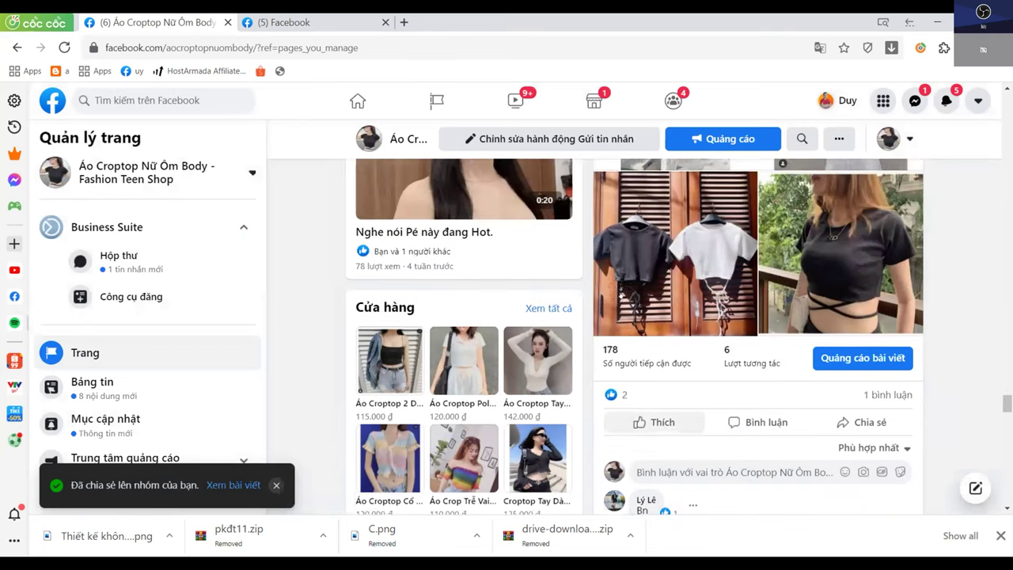
scroll(737, 311, "down", 3)
scroll(737, 311, "down", 5)
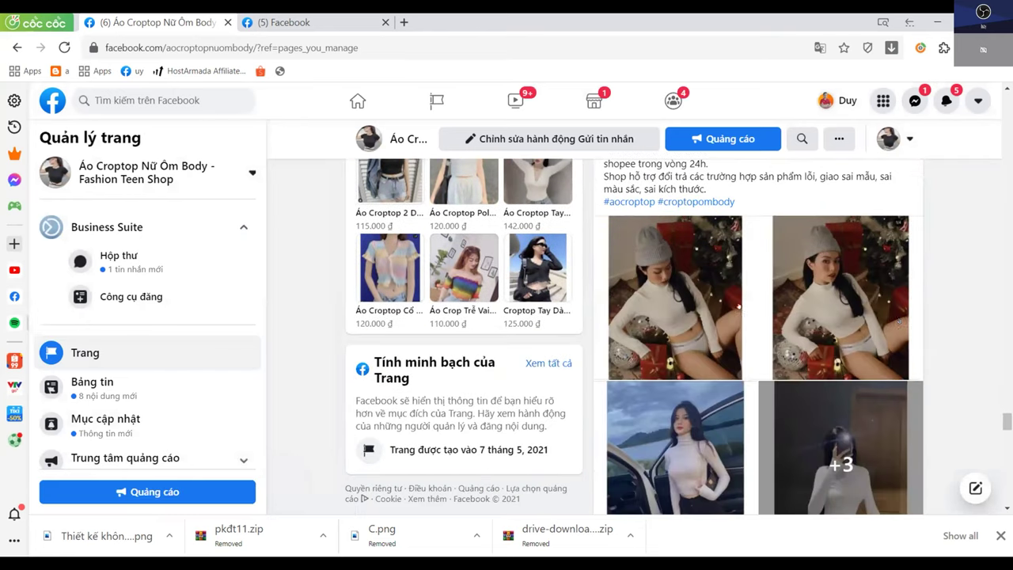
scroll(678, 323, "down", 10)
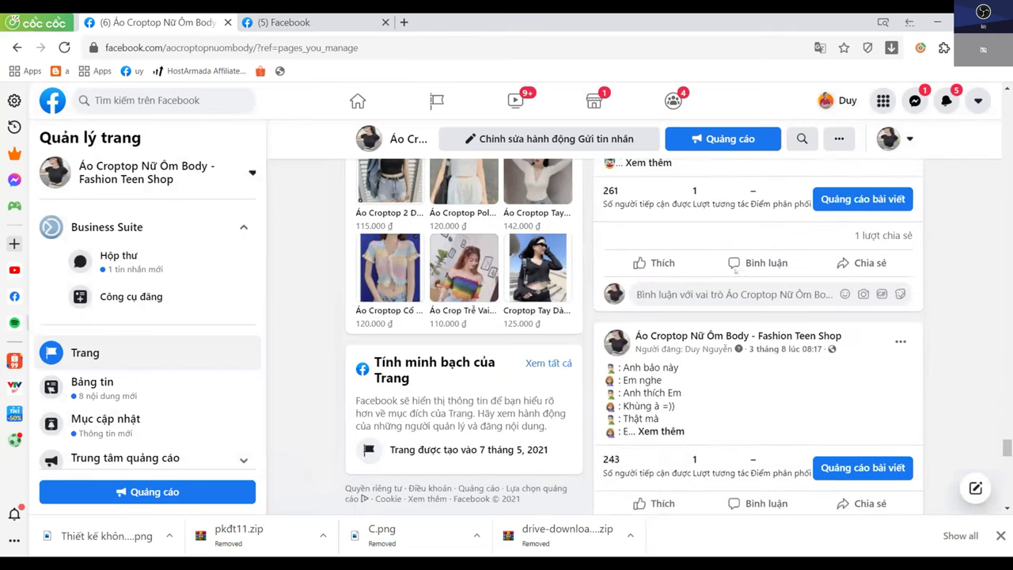
scroll(678, 323, "down", 3)
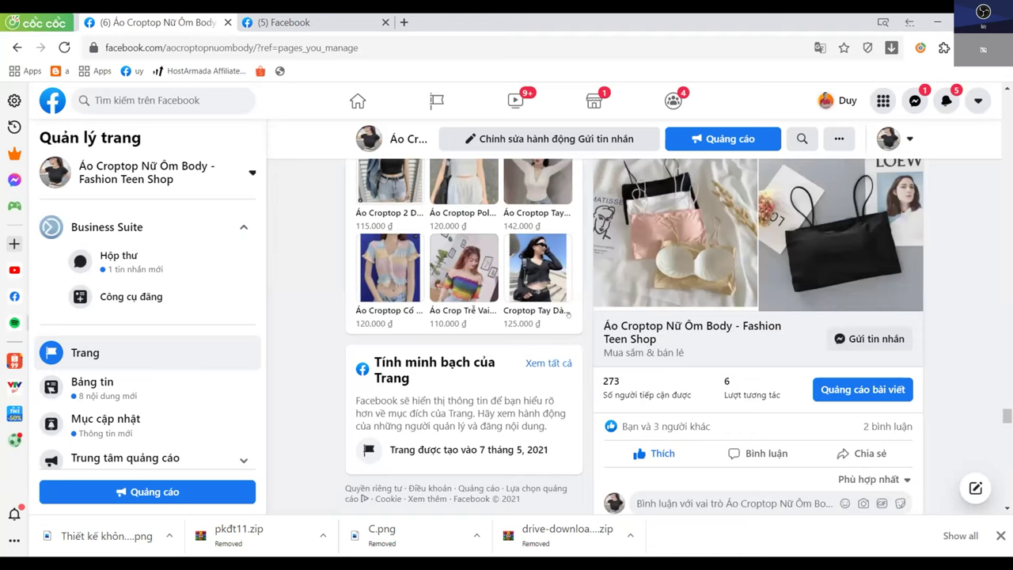
scroll(443, 301, "down", 5)
scroll(443, 280, "up", 3)
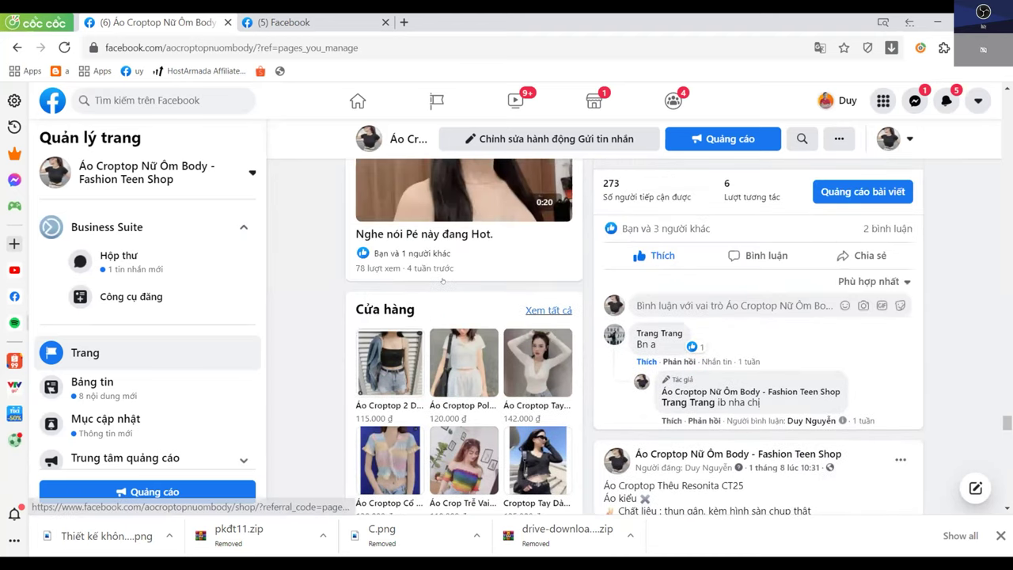
scroll(442, 280, "up", 7)
scroll(663, 259, "down", 5)
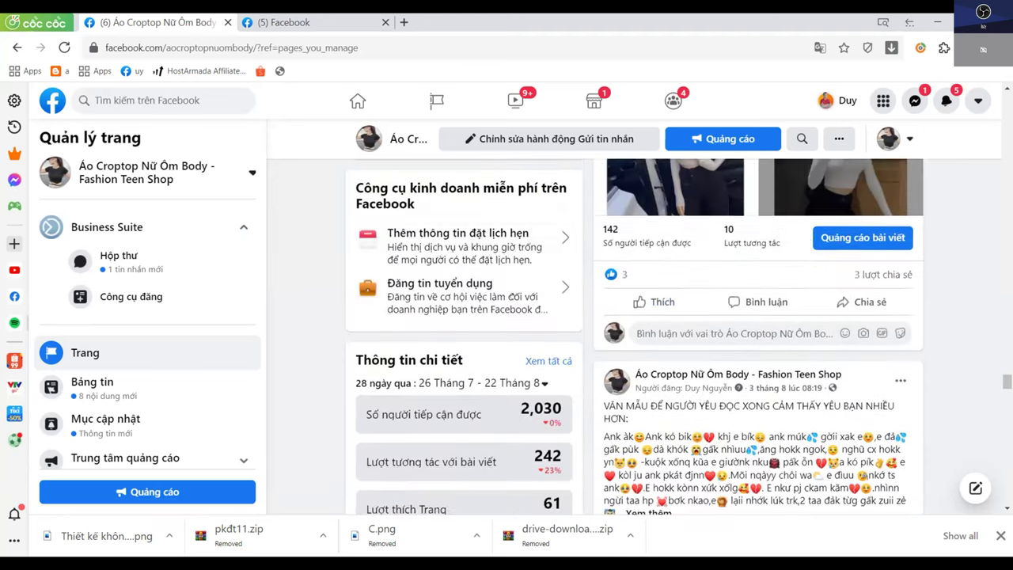
scroll(633, 316, "up", 10)
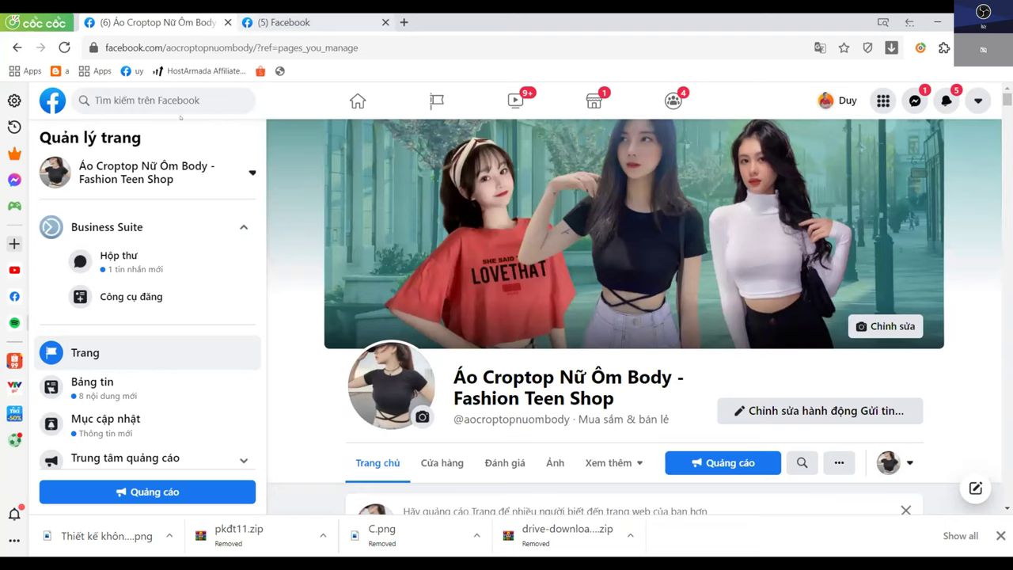
Return to the TAI NGHE IPHONE Xs MAX ZIN listing form and set its location to Phan Rang - Tháp Chàm
key("ctrl+Tab")
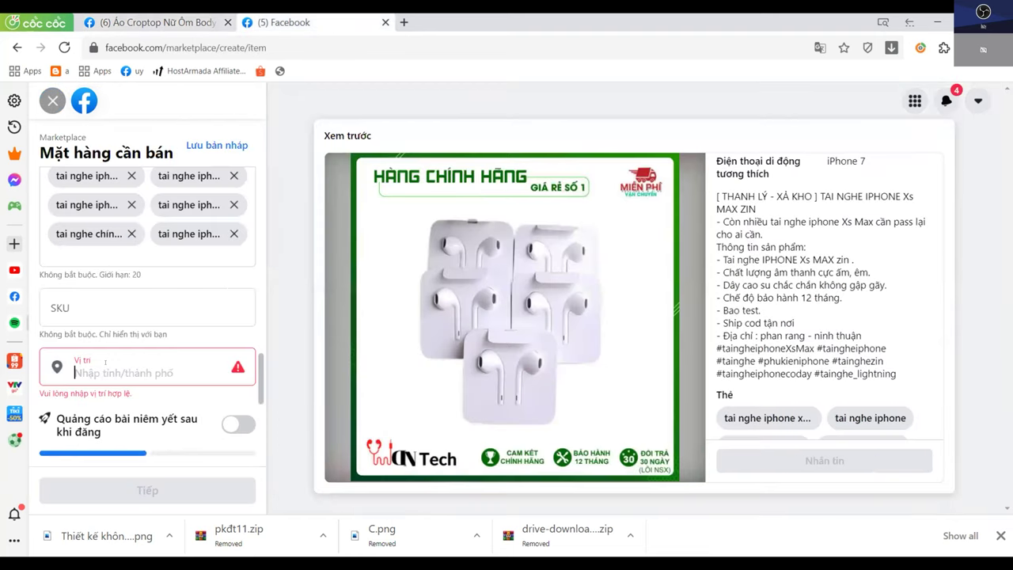
left_click(106, 364)
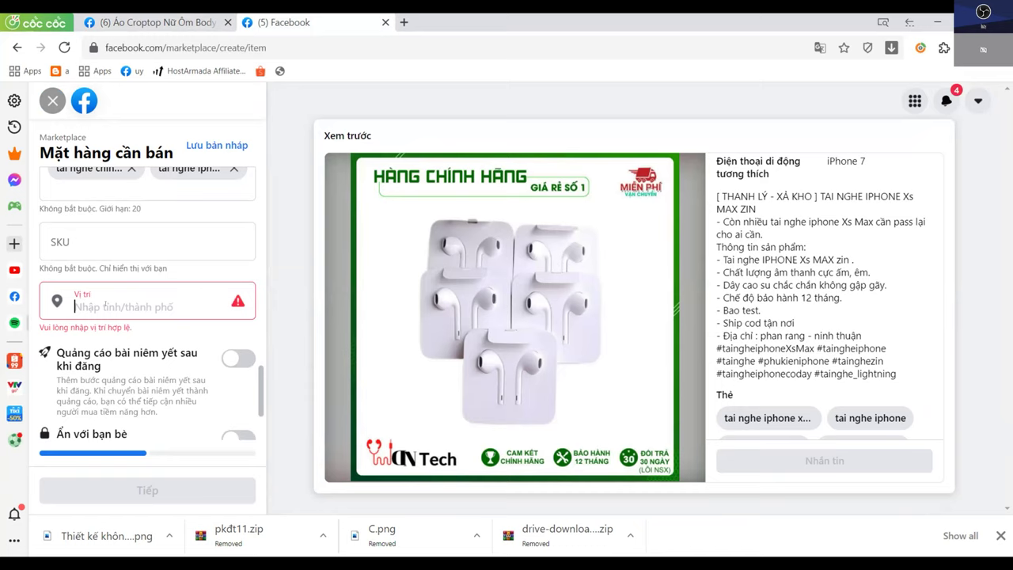
left_click(106, 303)
type("th")
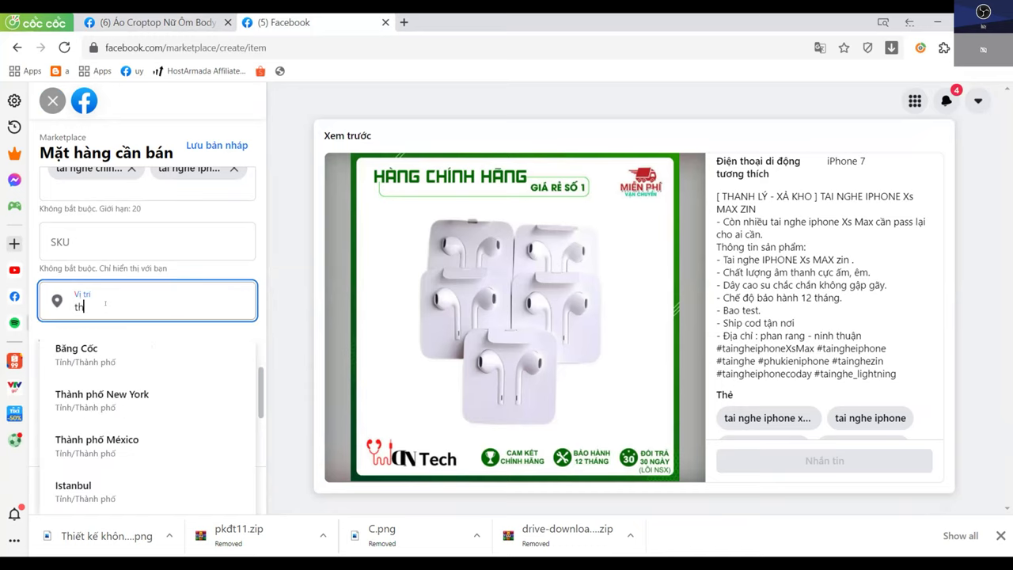
key("BackSpace")
key("BackSpace")
type("phan")
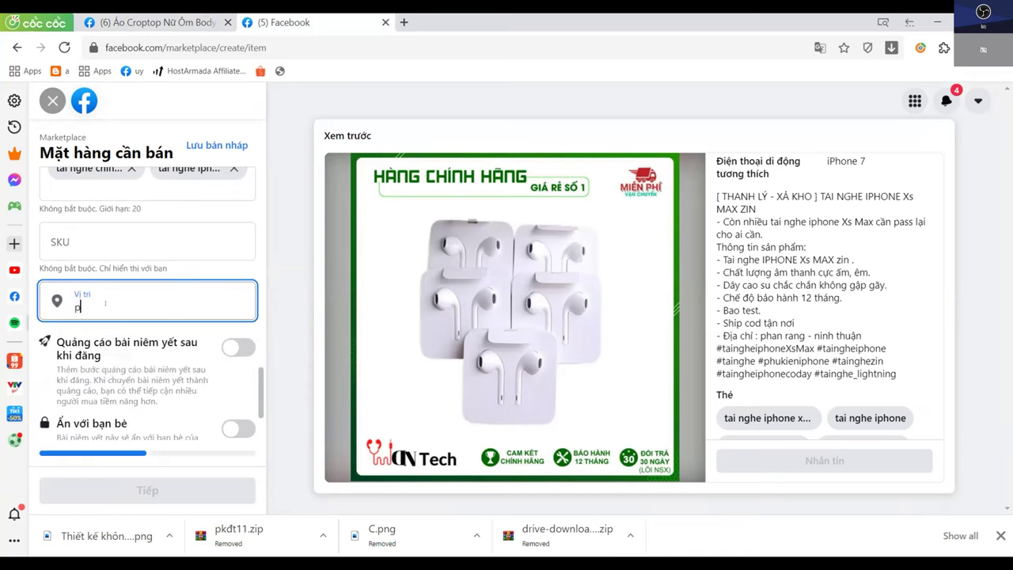
key("BackSpace")
type("n rang -")
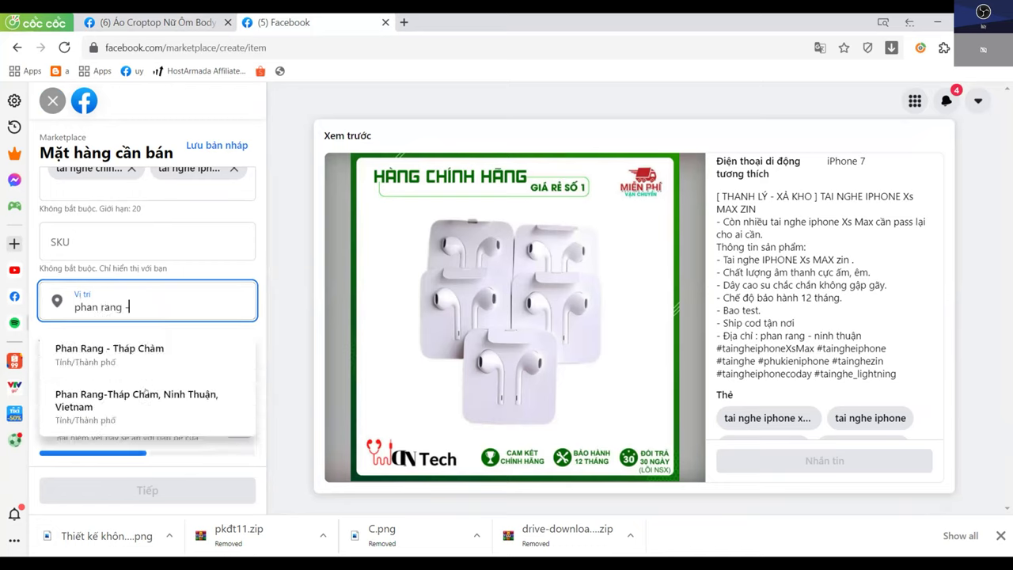
left_click(109, 348)
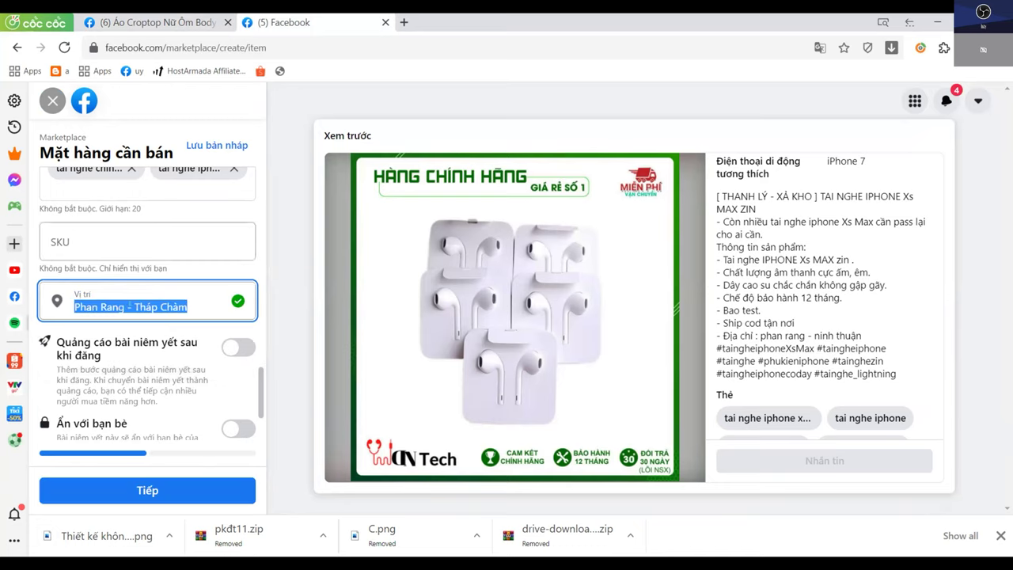
scroll(124, 273, "up", 3)
key("Tab")
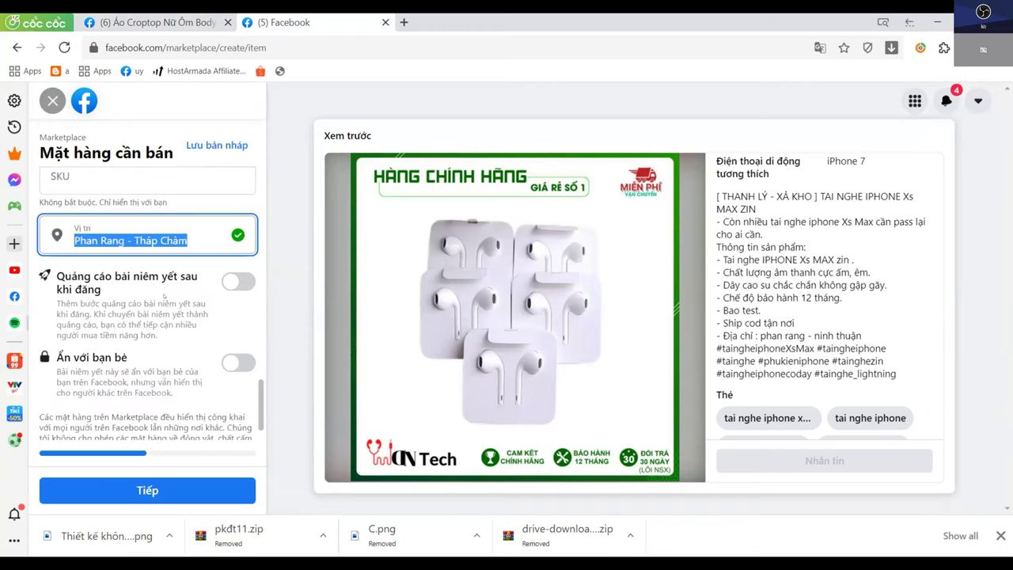
Continue to the listing's audience options and publish the earphone listing on Marketplace without selecting any groups
left_click(171, 490)
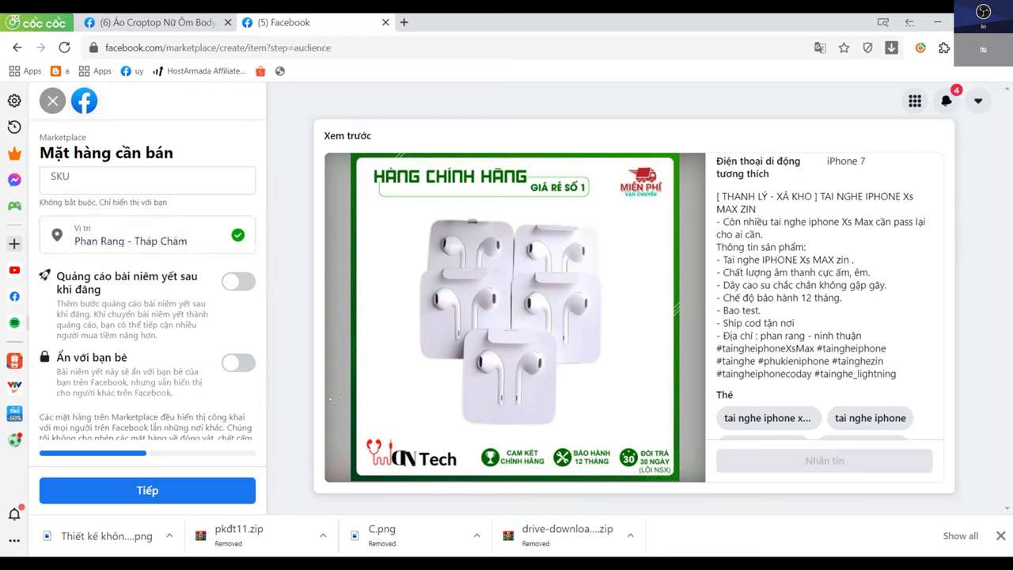
left_click(237, 486)
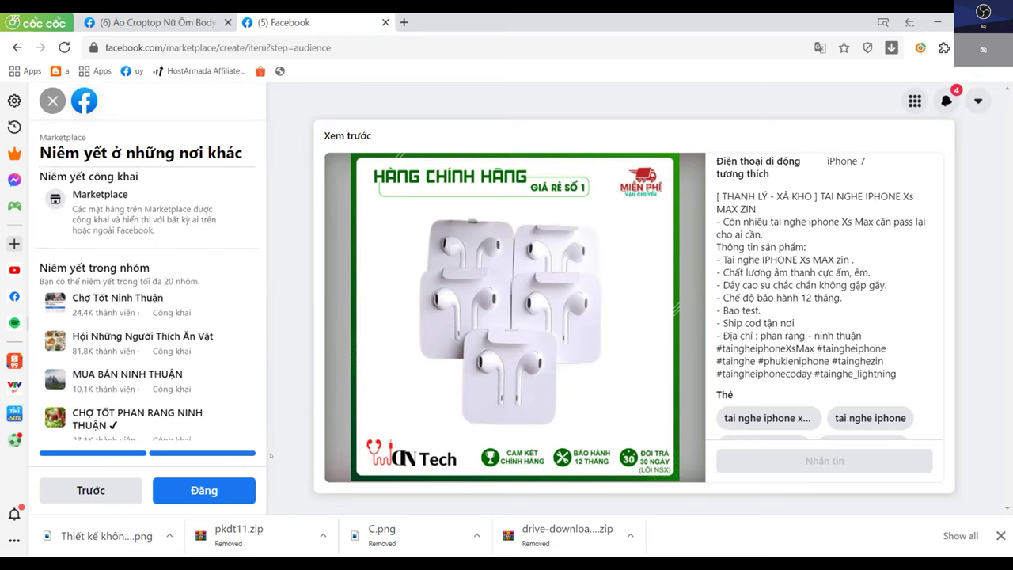
left_click(224, 491)
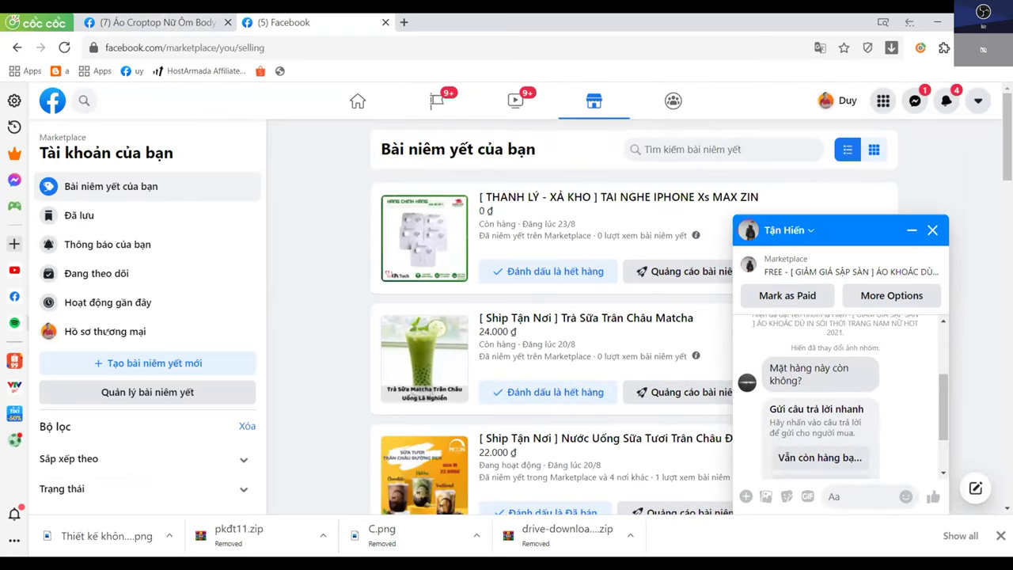
Review the account's published Marketplace listings, including their titles, posting dates, placements and view counts
scroll(552, 336, "down", 2)
scroll(551, 336, "down", 3)
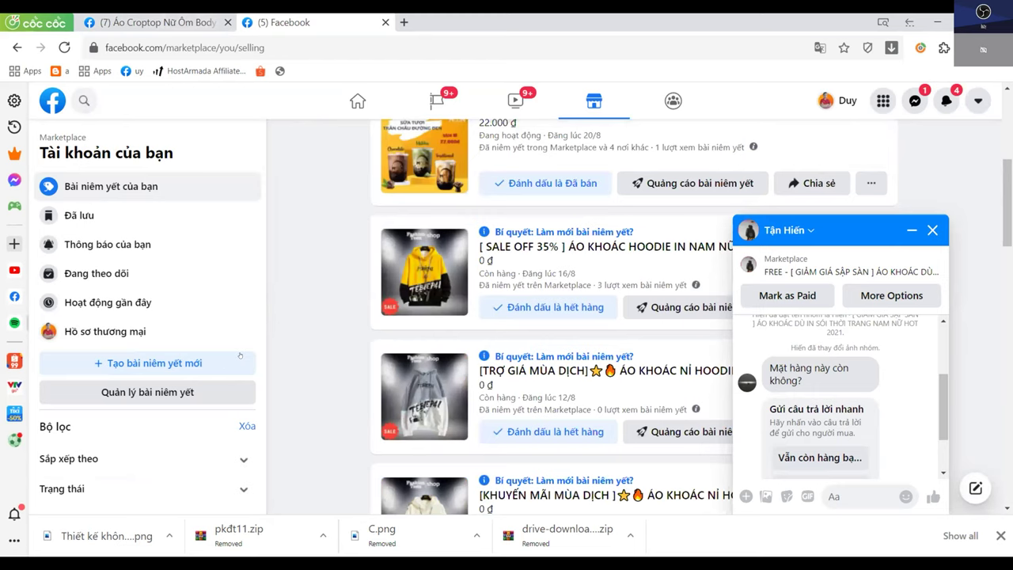
scroll(190, 414, "down", 10)
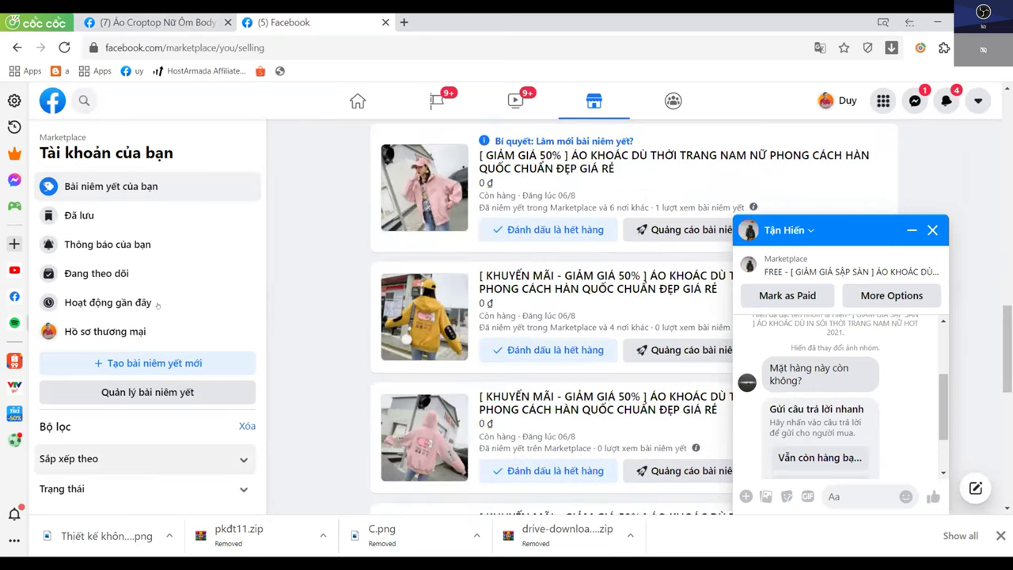
scroll(281, 295, "up", 10)
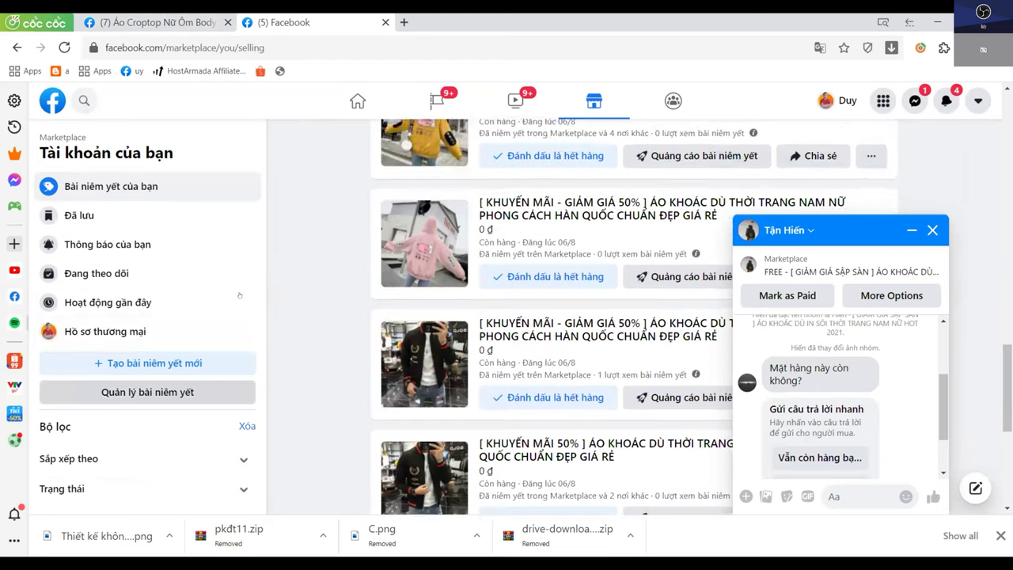
scroll(280, 295, "up", 3)
scroll(997, 238, "down", 5)
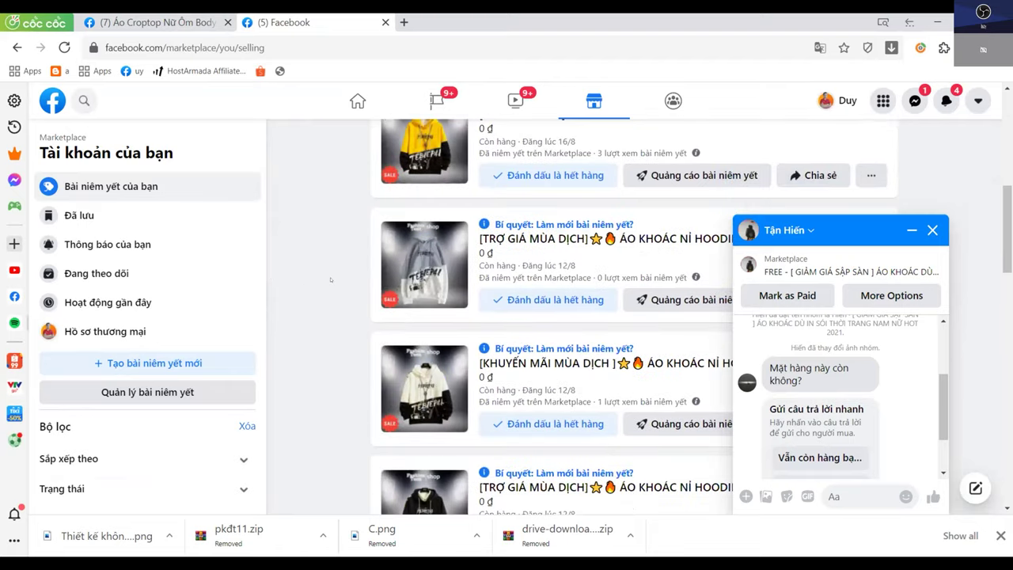
scroll(998, 237, "up", 2)
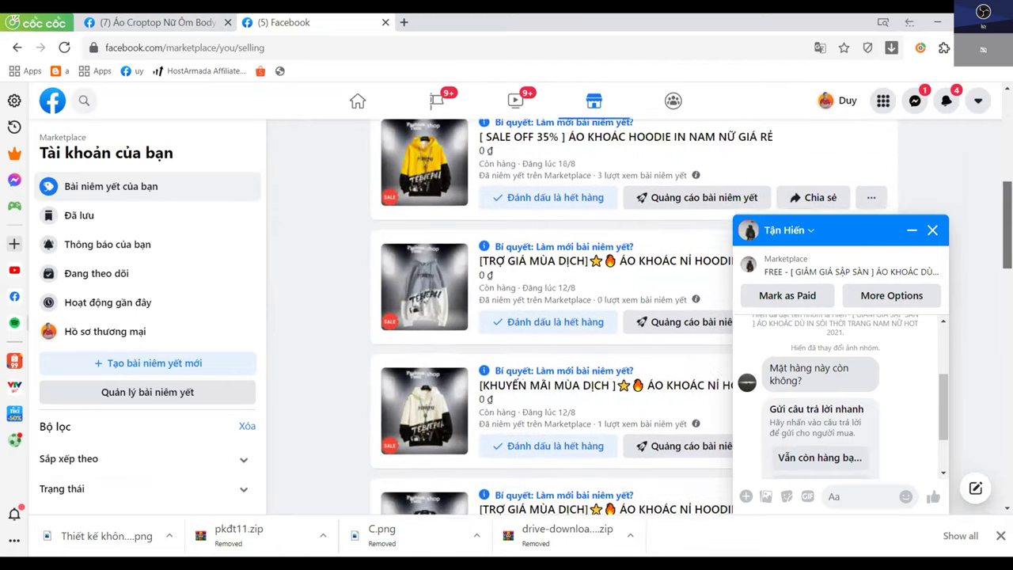
scroll(998, 237, "down", 7)
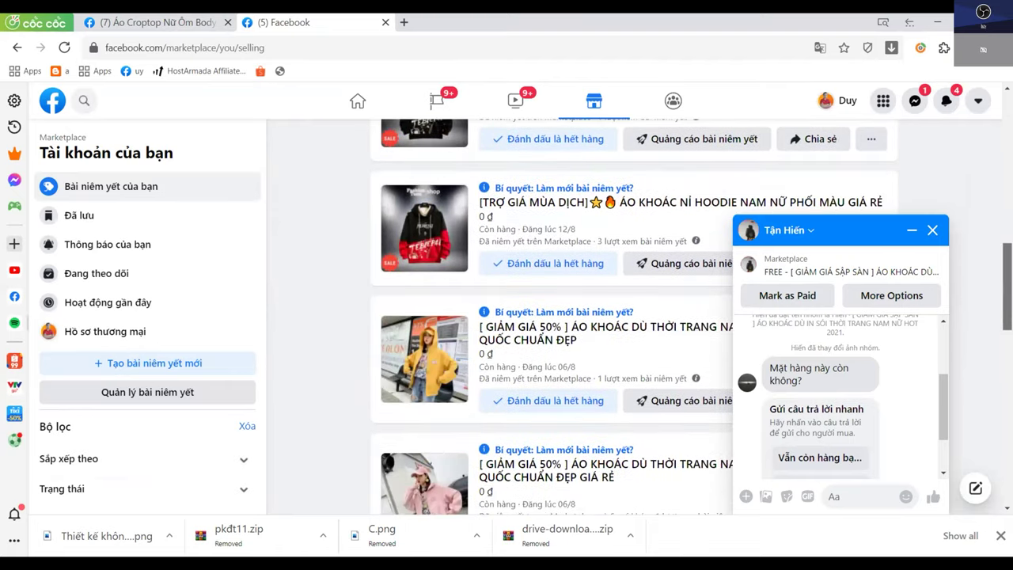
scroll(554, 317, "down", 5)
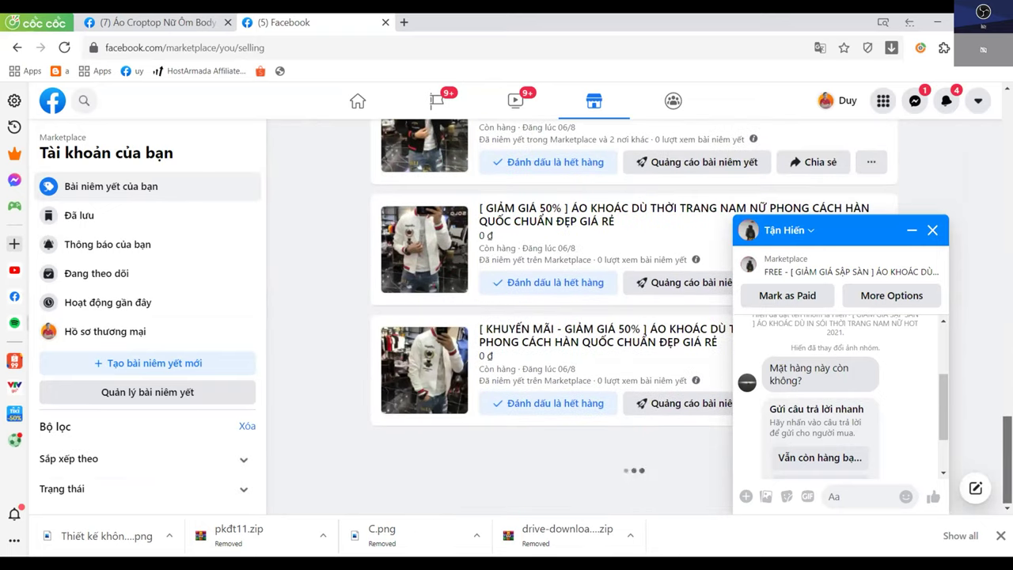
scroll(554, 316, "up", 15)
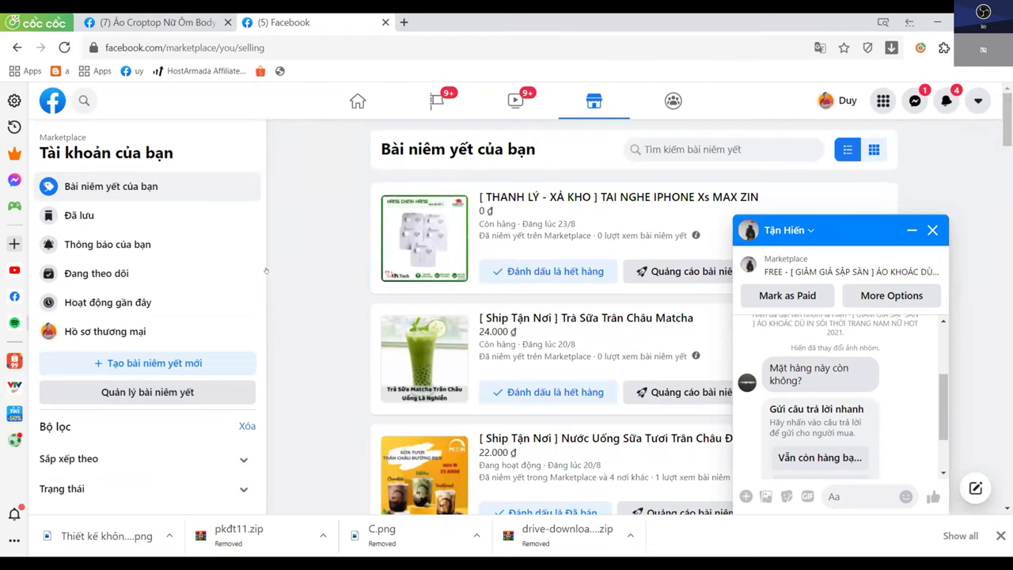
Open the Marketplace home feed's location filter and set the search radius to 10 km
left_click(150, 22)
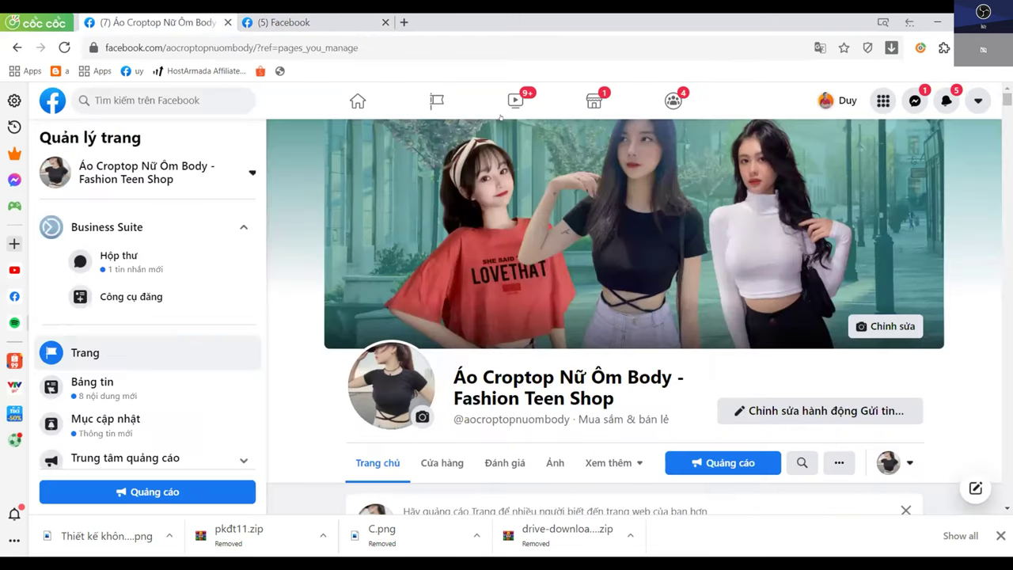
left_click(594, 101)
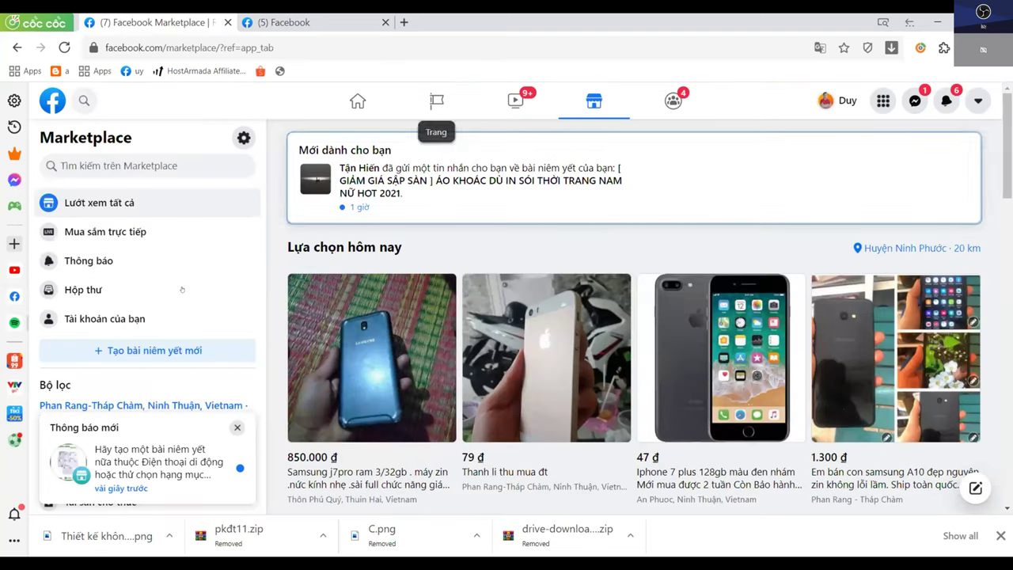
scroll(173, 346, "down", 2)
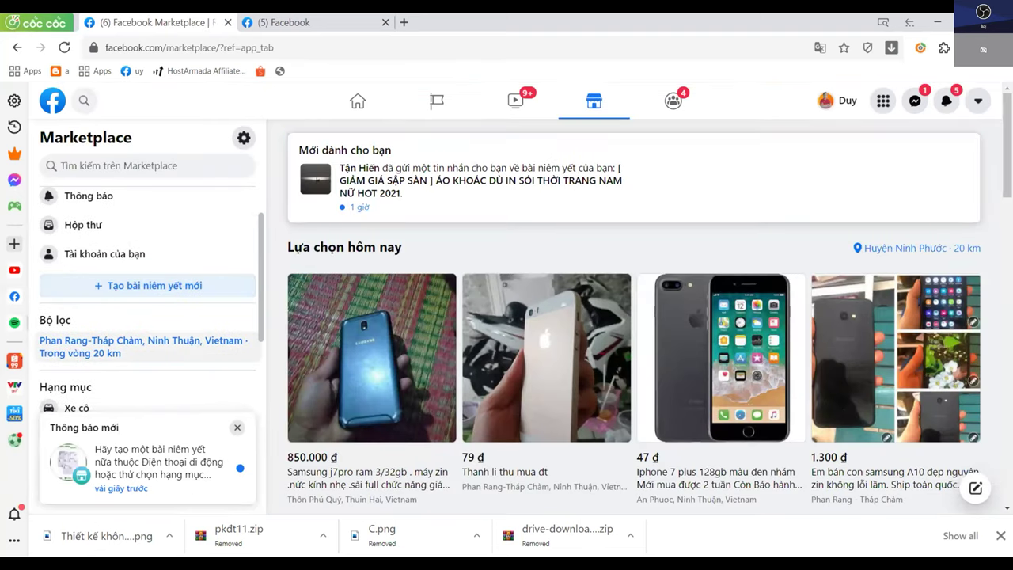
scroll(71, 334, "down", 1)
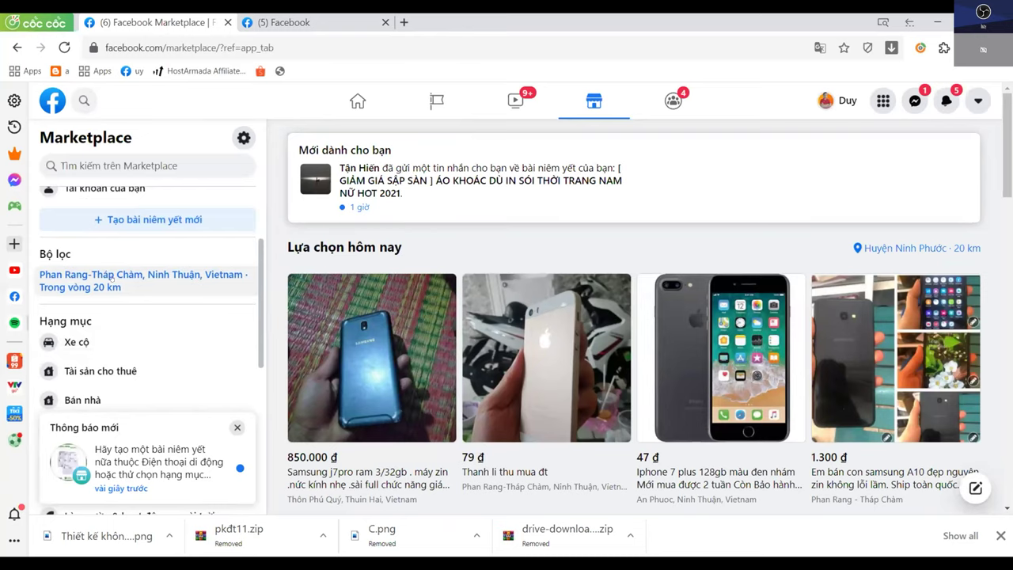
left_click(114, 280)
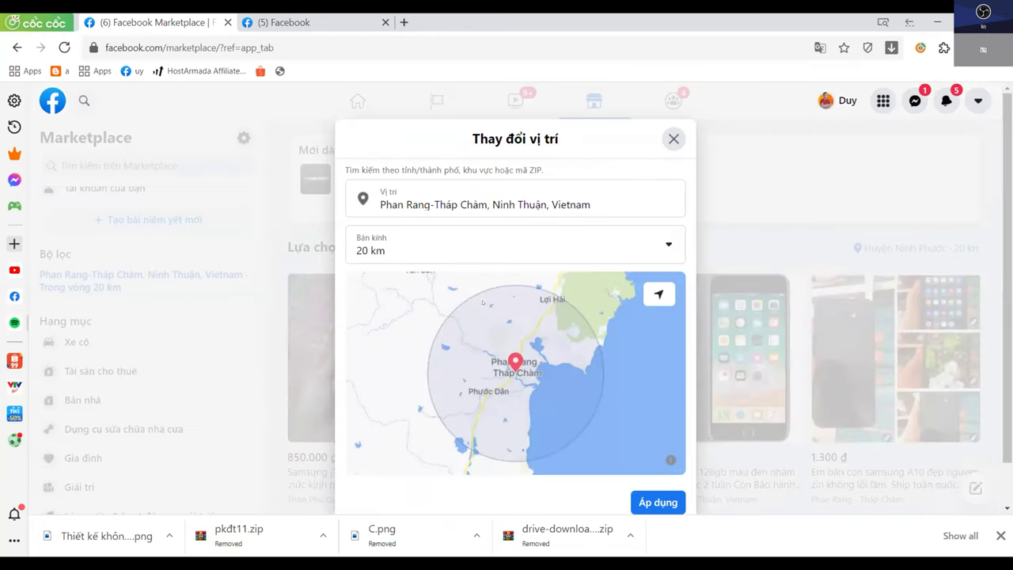
left_click(499, 254)
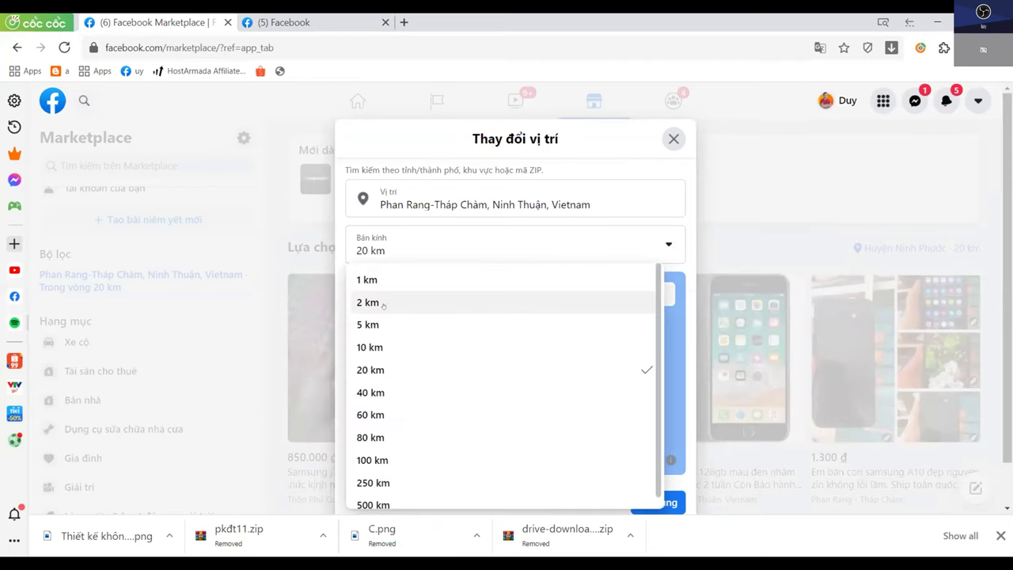
left_click(376, 347)
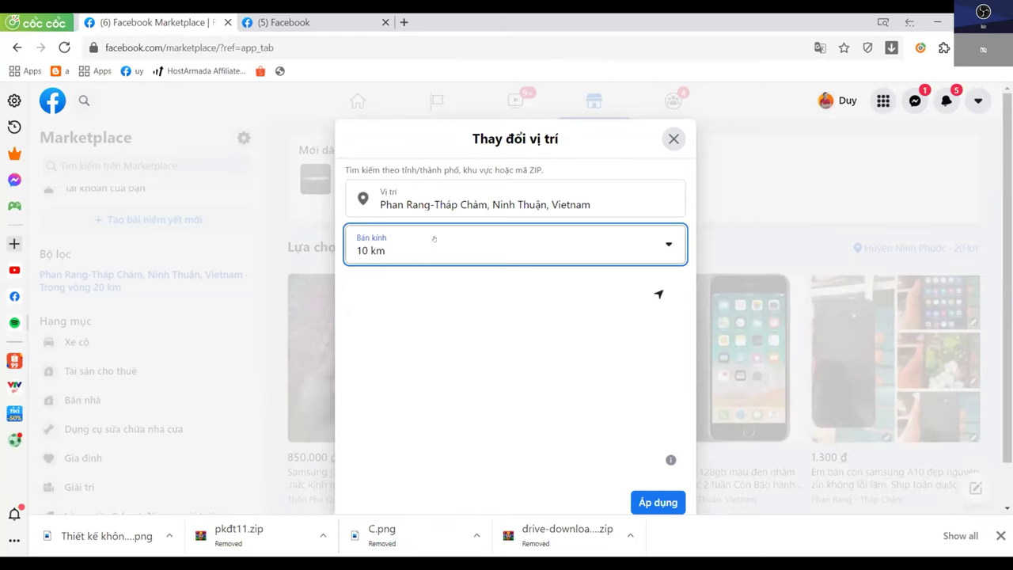
Change the Marketplace location to Đà Lạt with a 10 km radius and apply the filter
left_click(444, 204)
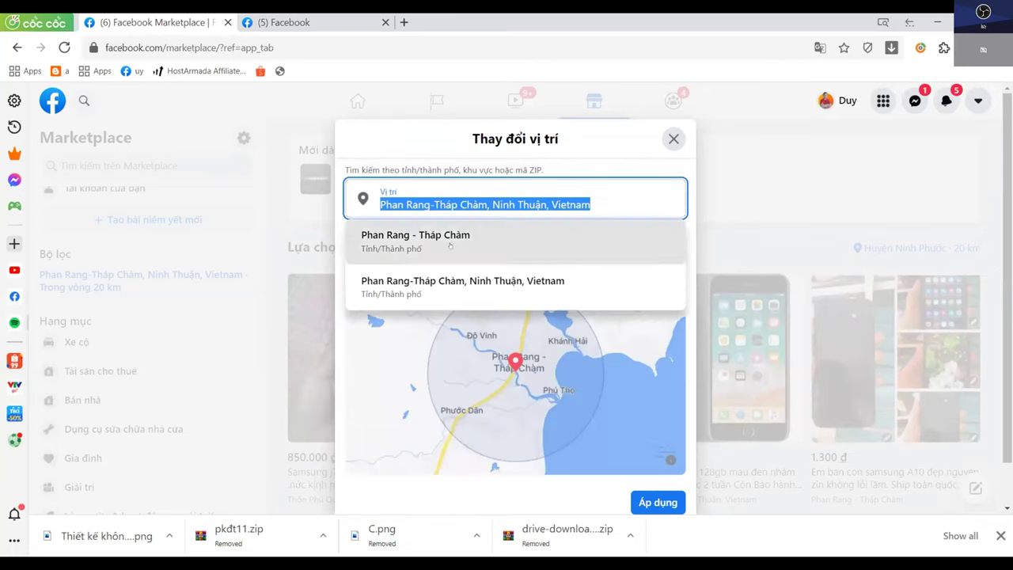
left_click(594, 203)
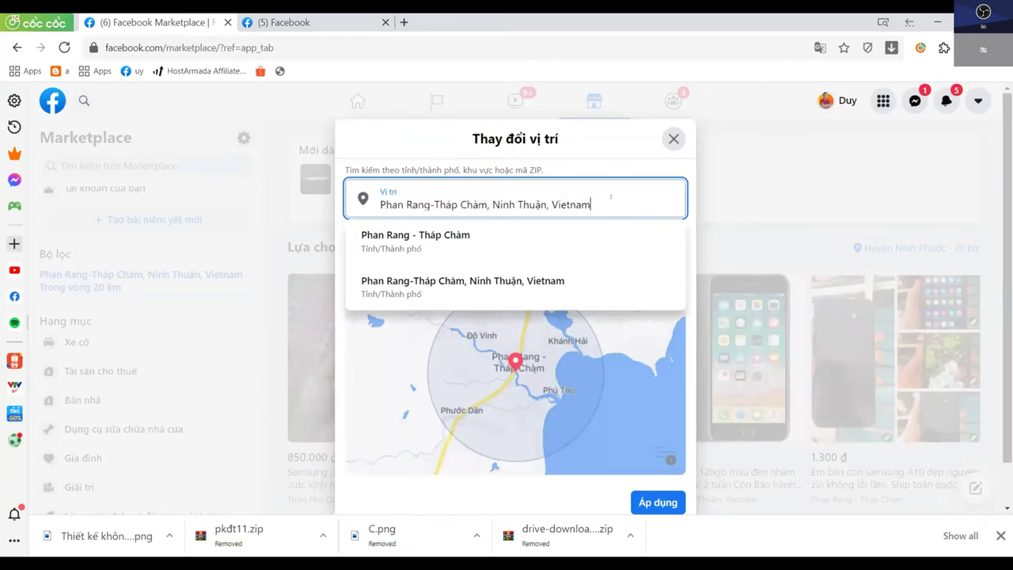
left_click_drag(595, 203, 380, 204)
key("BackSpace")
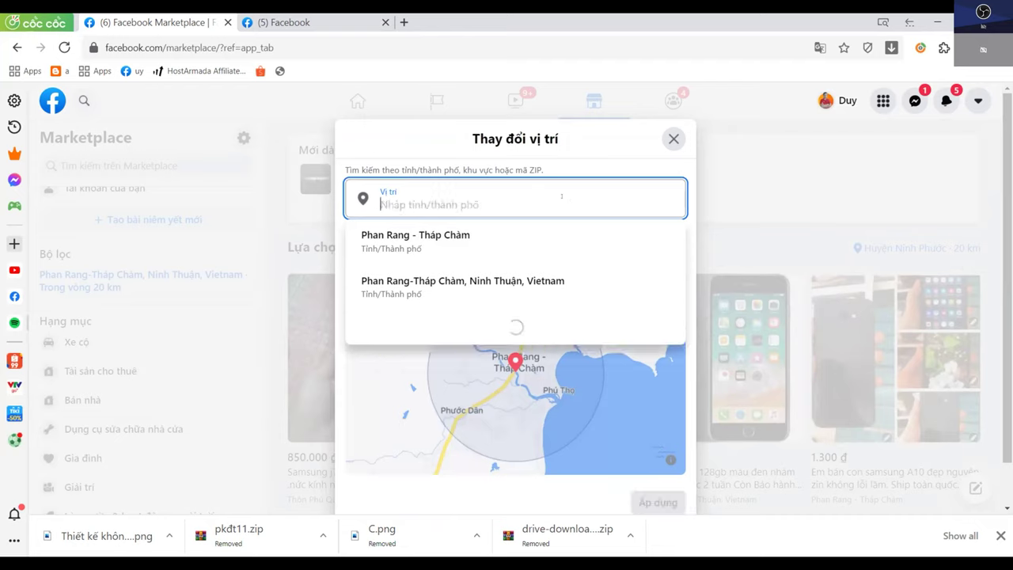
type("dat")
key("BackSpace")
type("d")
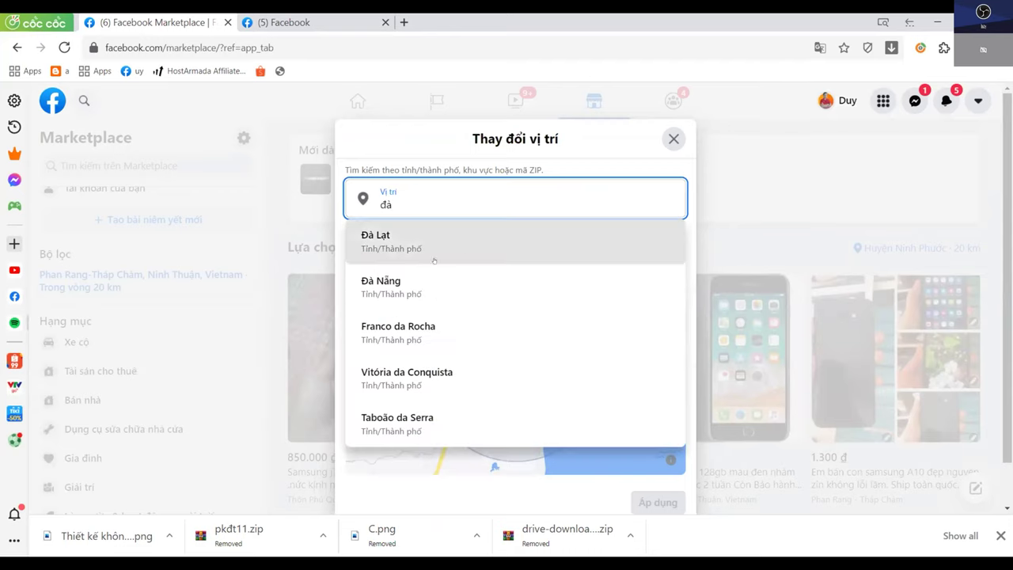
left_click(414, 252)
left_click(411, 246)
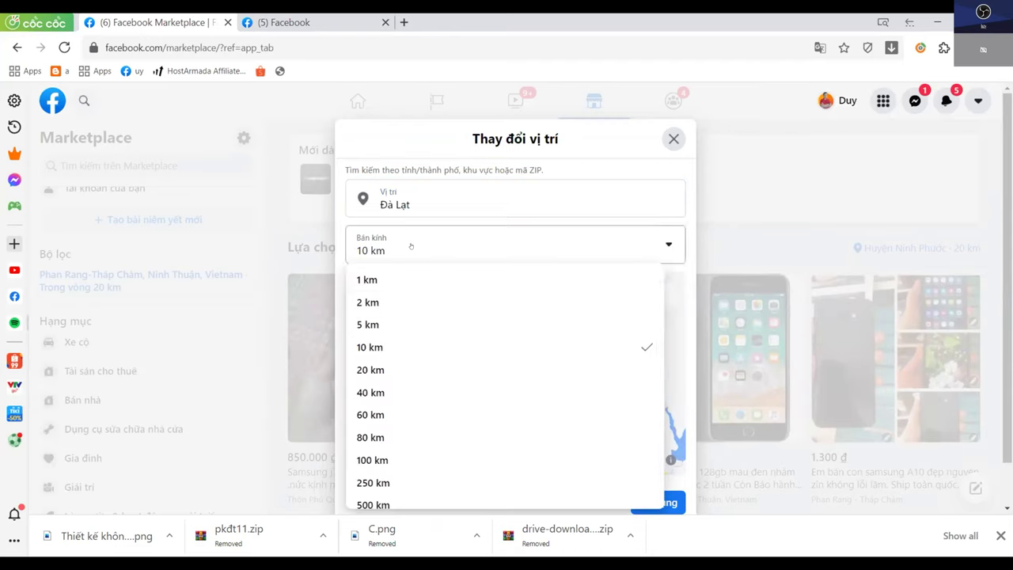
left_click(369, 345)
left_click(654, 502)
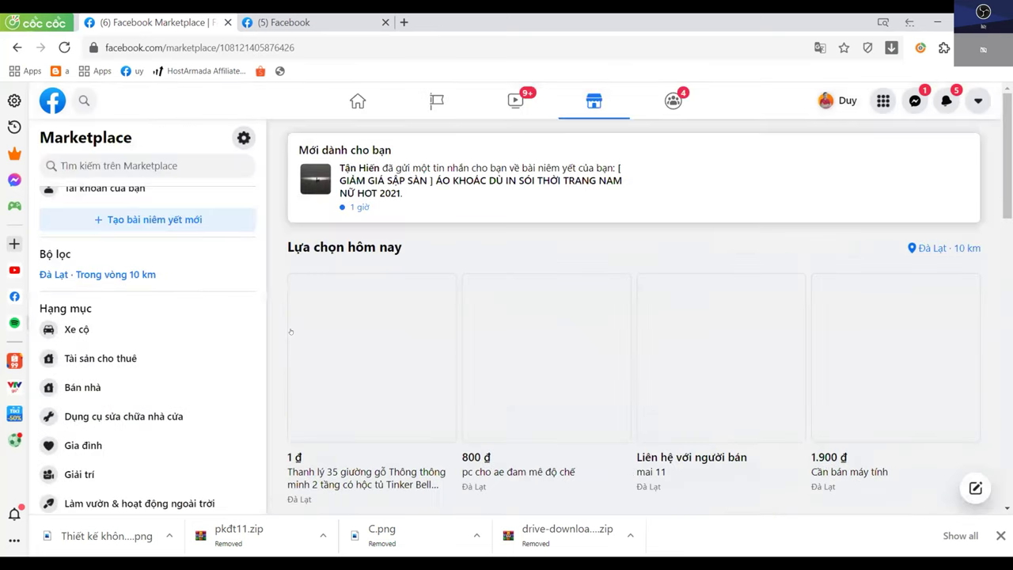
Browse the Đà Lạt listings and search Marketplace for "tai nghe samsung s7"
scroll(291, 331, "down", 5)
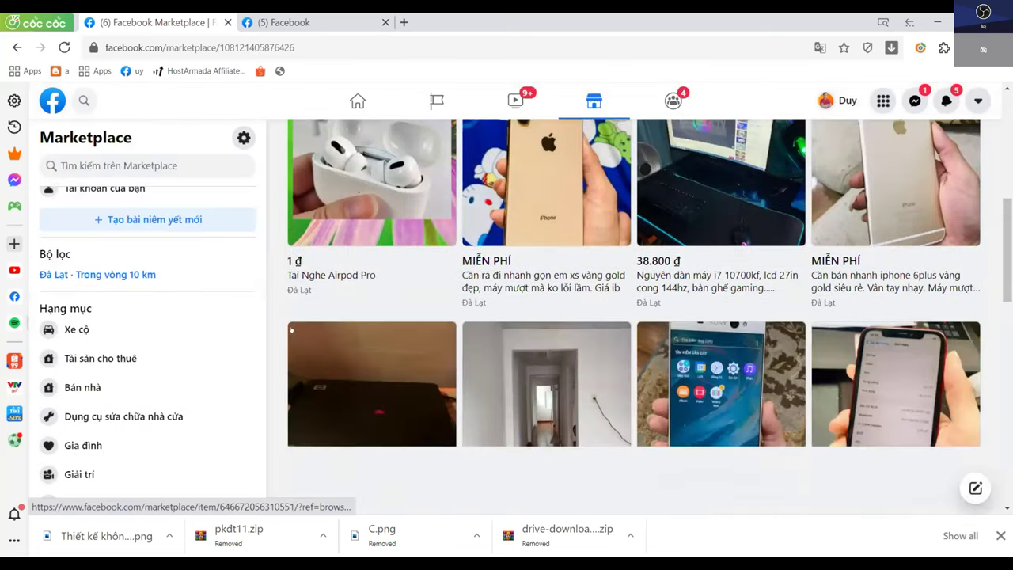
scroll(325, 303, "down", 3)
scroll(350, 270, "up", 3)
scroll(349, 271, "up", 5)
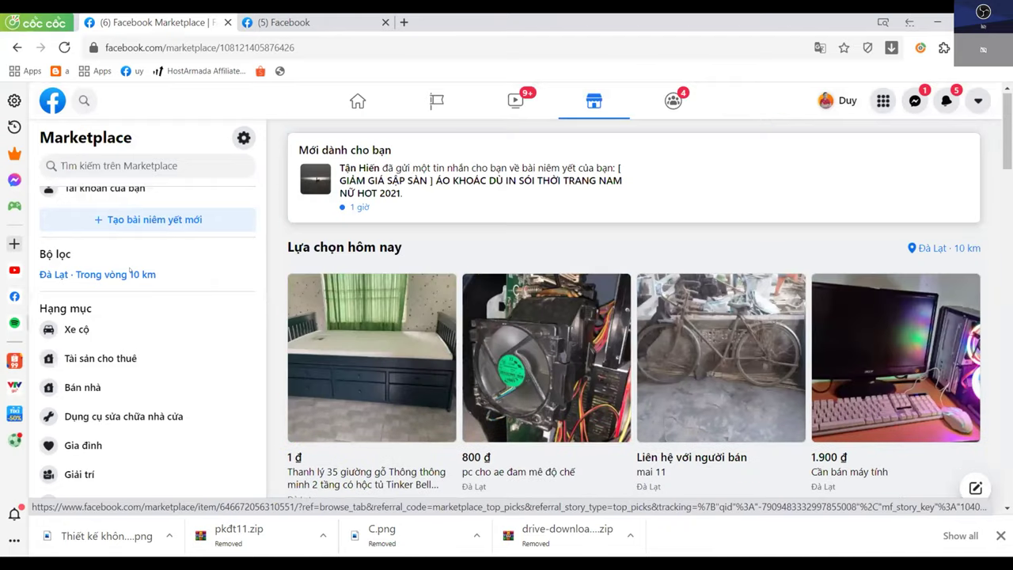
left_click(127, 165)
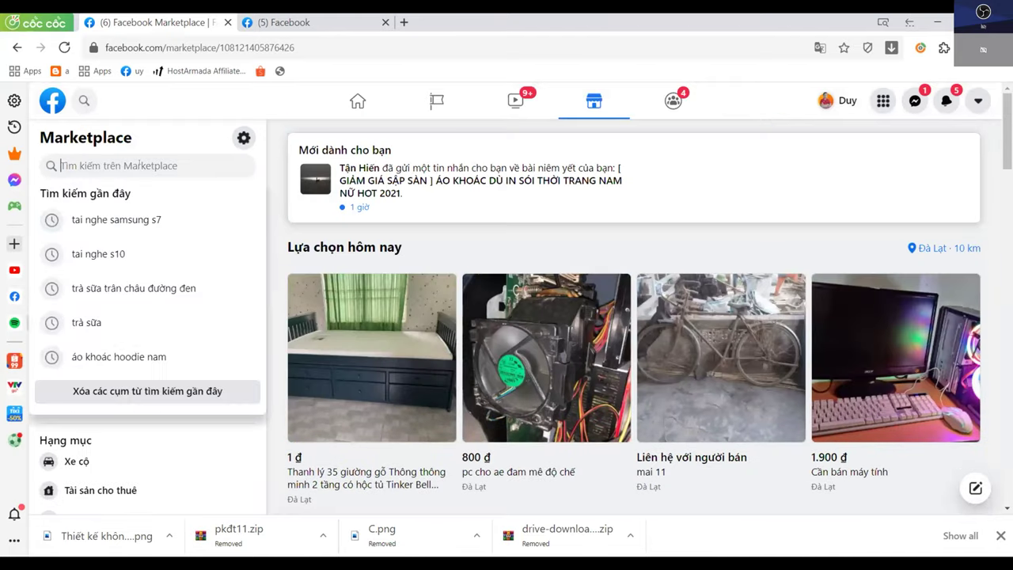
type("tai nghe ")
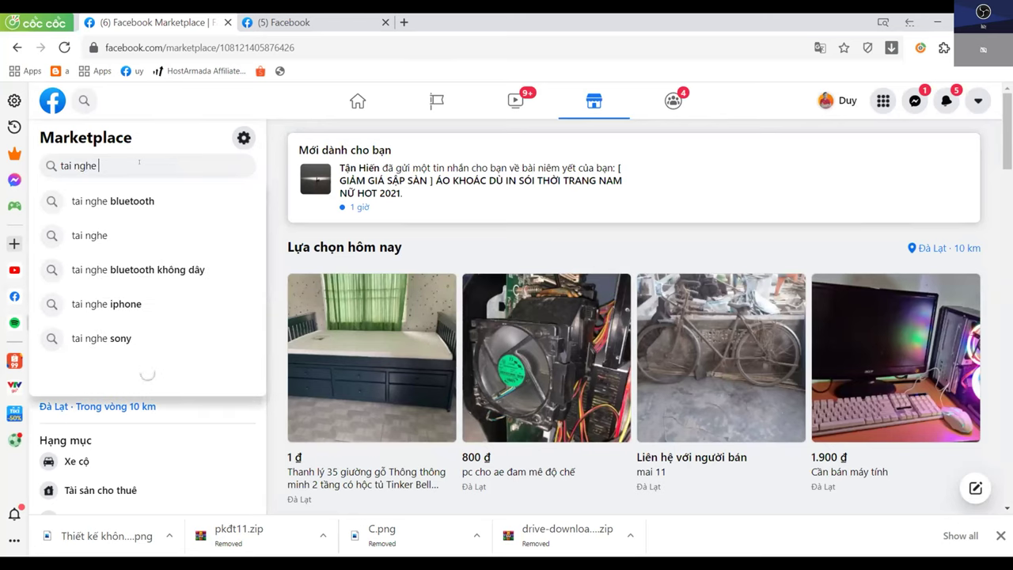
type("samsung s7")
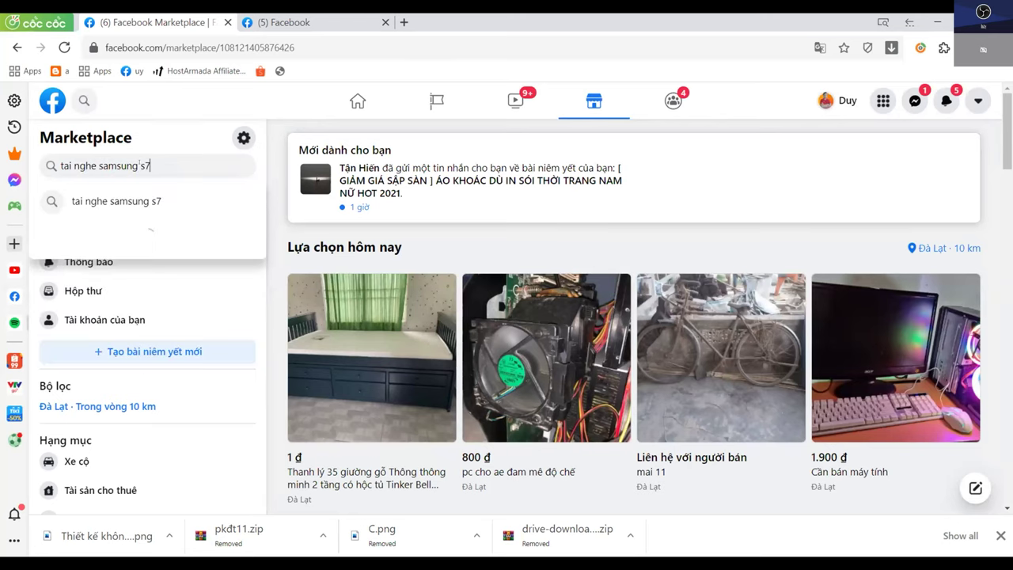
left_click(121, 202)
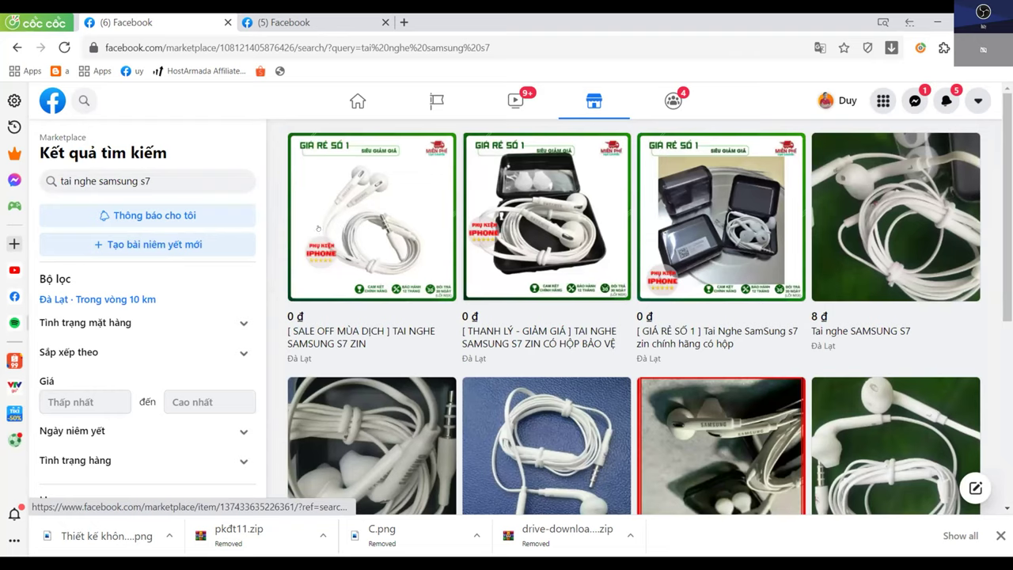
Open the "[ SALE OFF MÙA DỊCH ] TAI NGHE SAMSUNG S7 ZIN" listing, review its description, tags, location and seller details, and close it
scroll(401, 229, "down", 2)
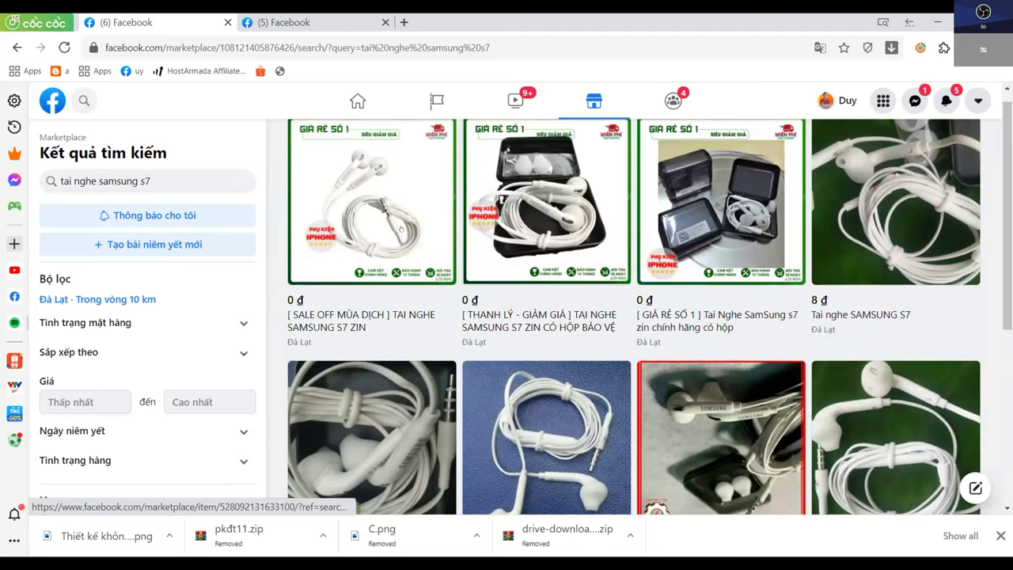
left_click(316, 229)
scroll(813, 245, "down", 2)
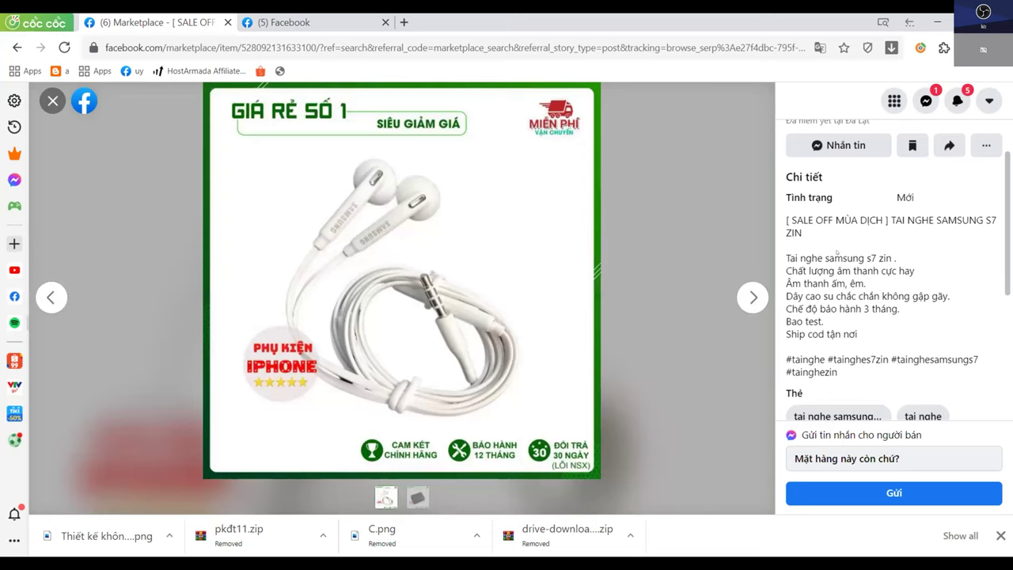
scroll(846, 283, "down", 1)
scroll(824, 246, "up", 1)
scroll(846, 277, "down", 4)
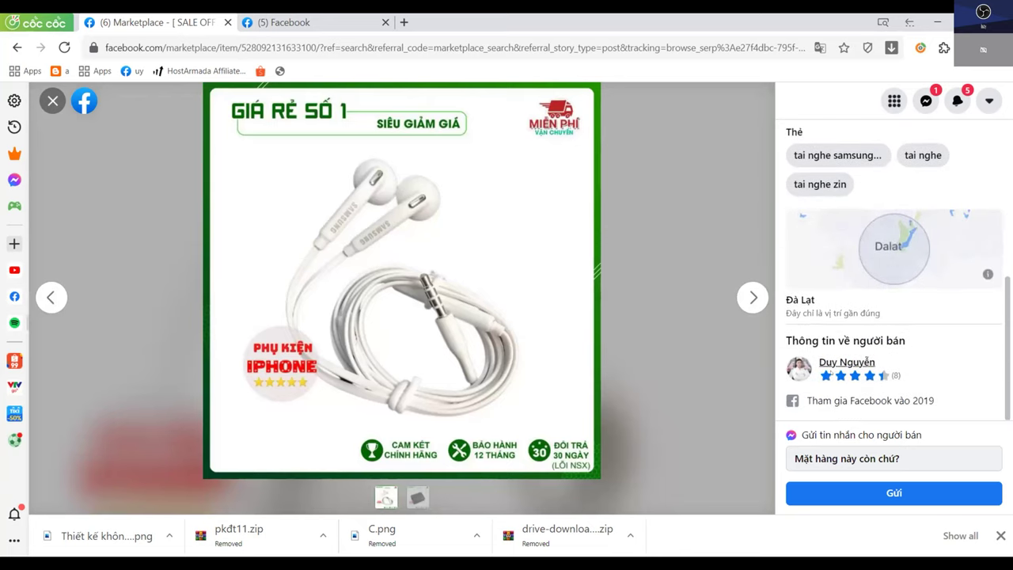
scroll(844, 269, "up", 3)
scroll(841, 262, "up", 2)
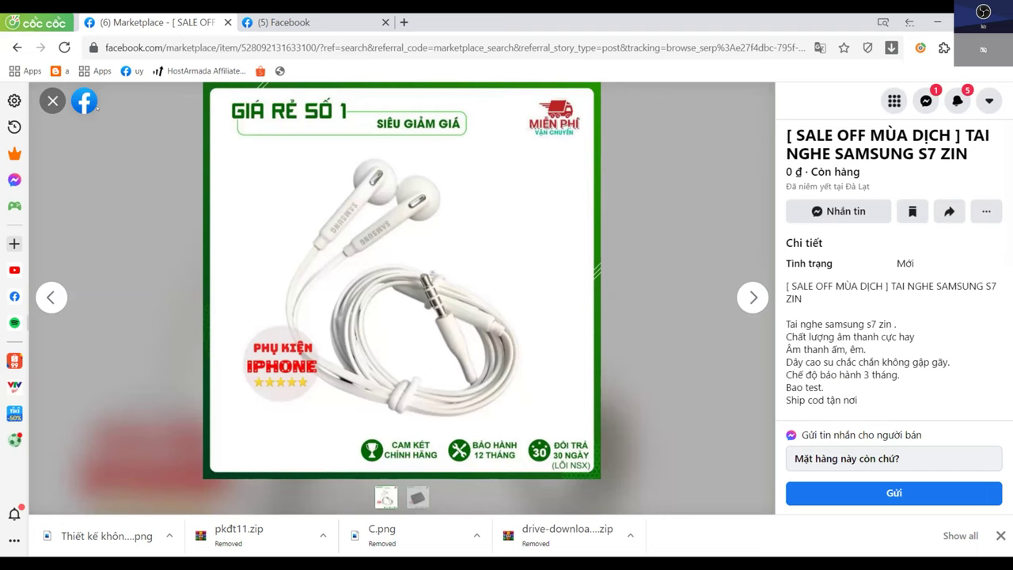
left_click(53, 101)
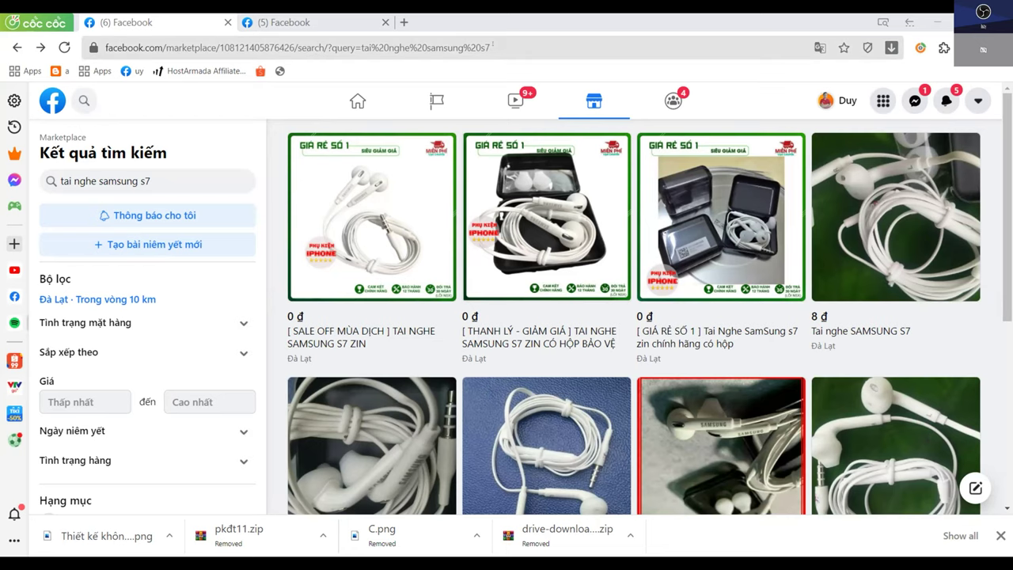
Go to the Auto Marketplace download page on forisoftware.com
left_click(491, 45)
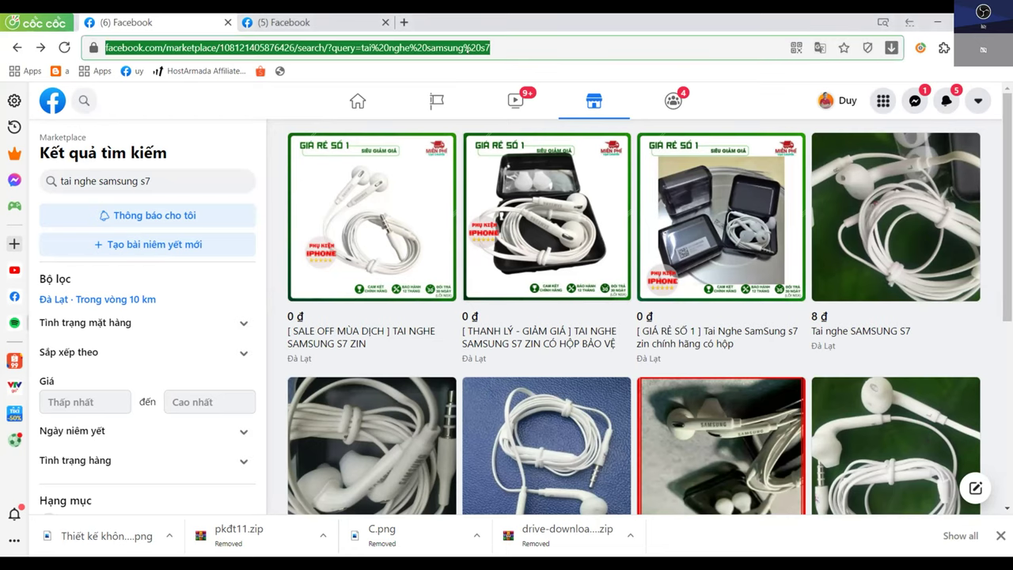
type("z")
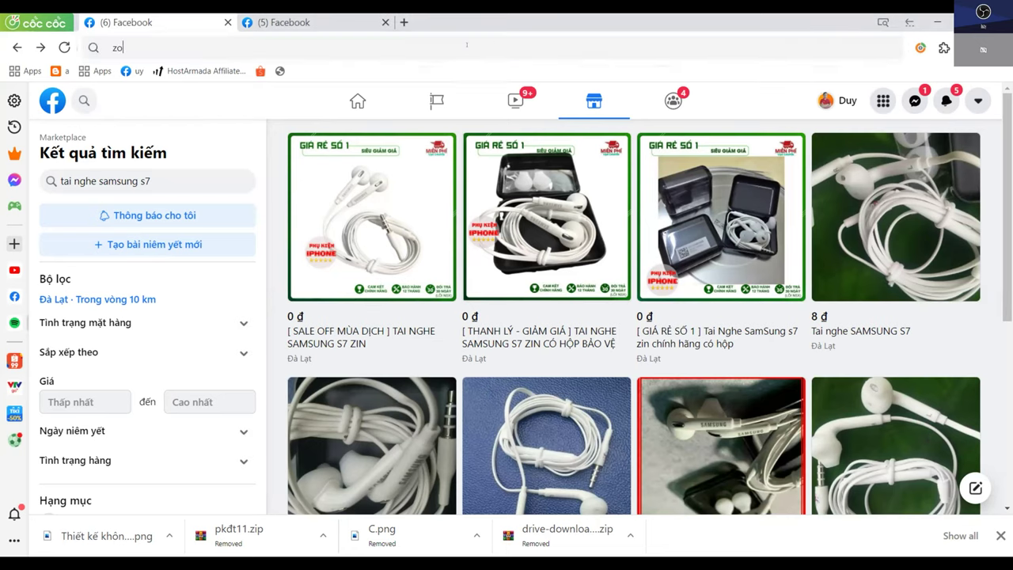
key("BackSpace")
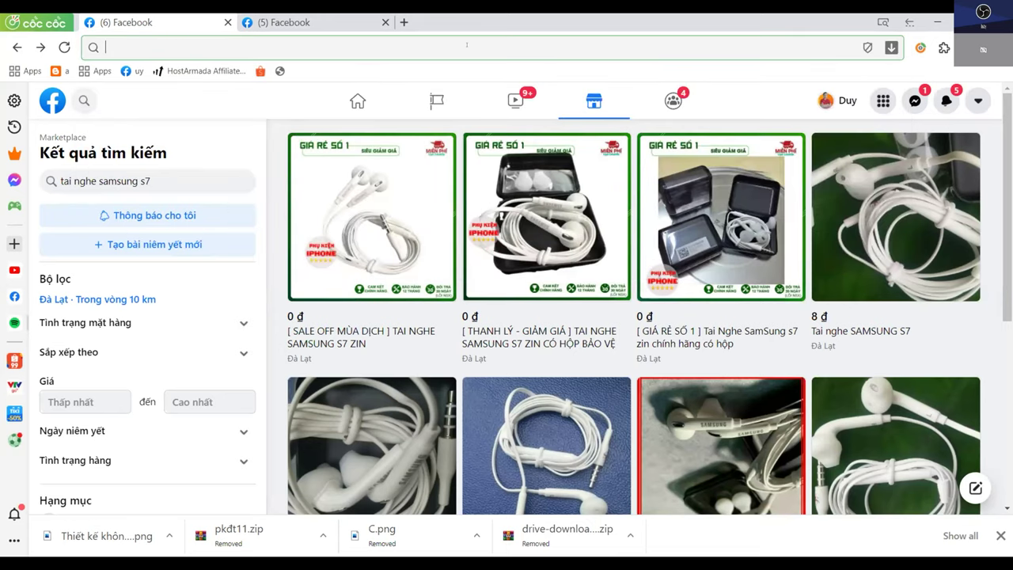
type("f")
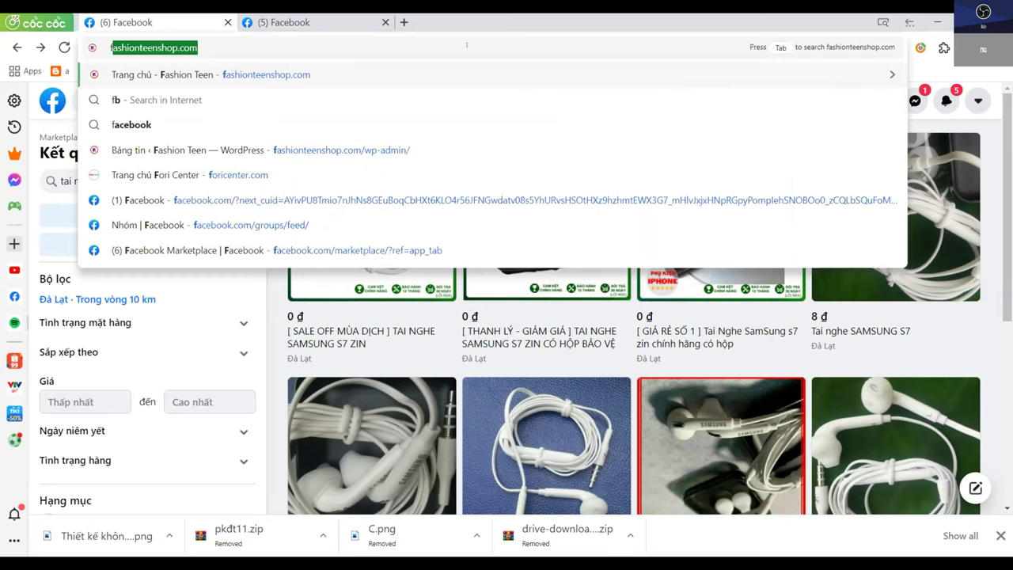
type("oris")
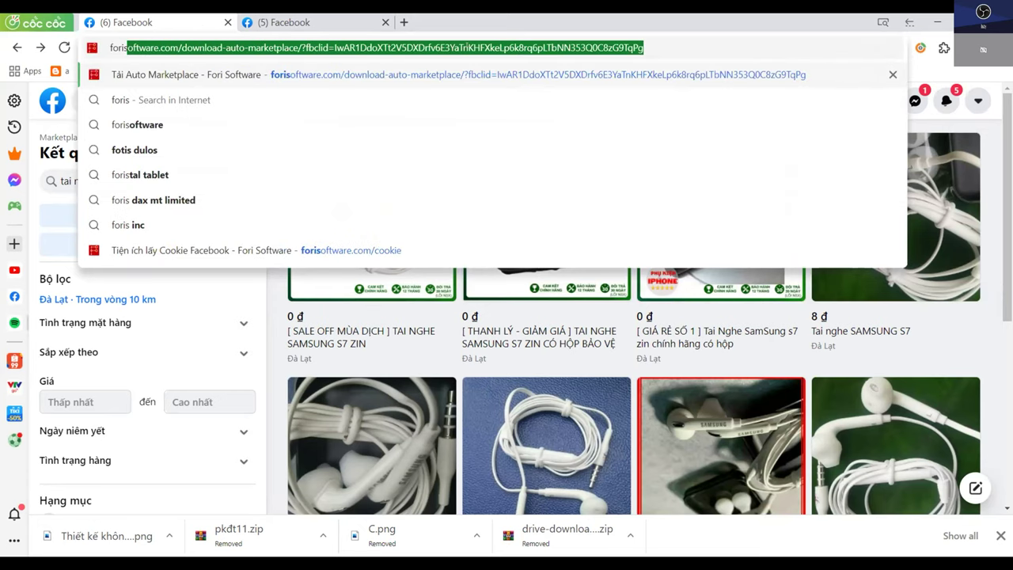
key("Return")
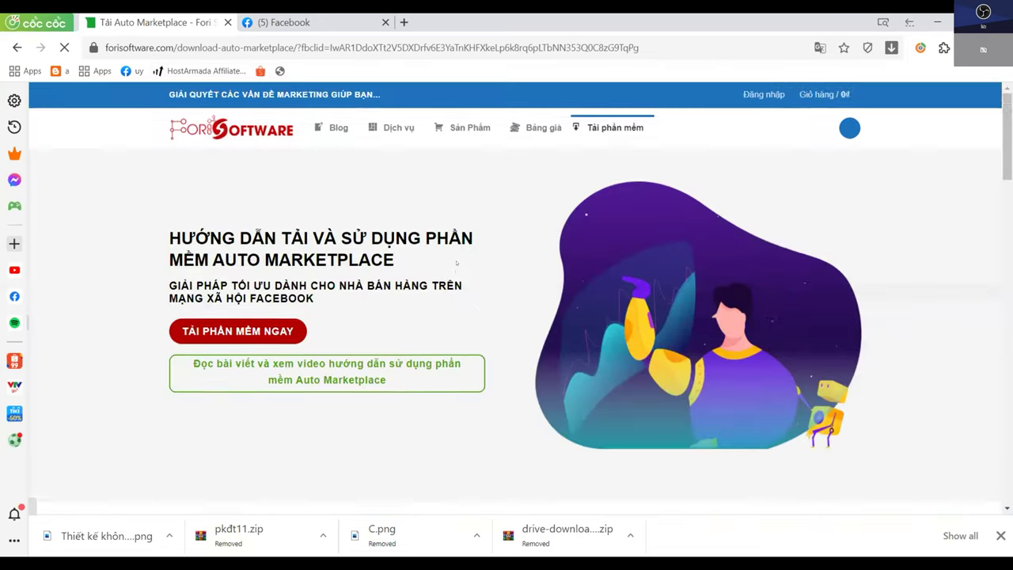
Examine the Auto Marketplace page's installation steps, download options and customer testimonials, and return to its beginning
scroll(456, 263, "down", 3)
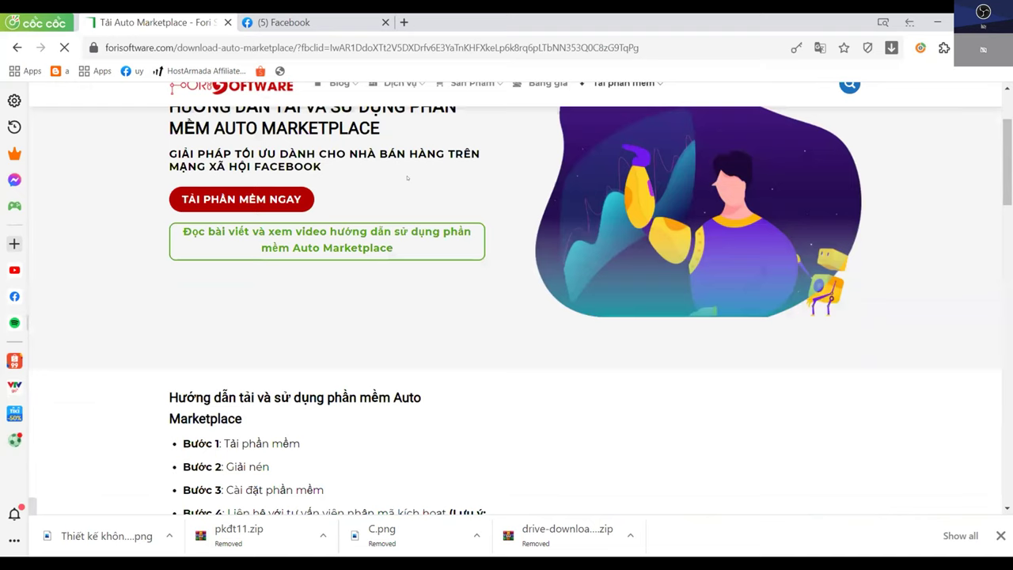
scroll(575, 296, "down", 3)
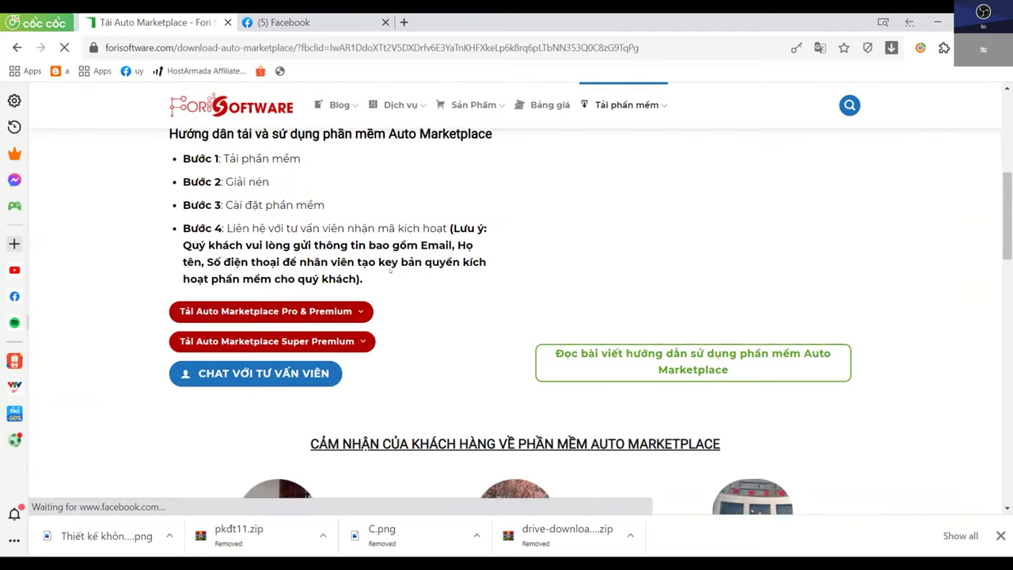
scroll(989, 235, "down", 1)
scroll(990, 235, "down", 4)
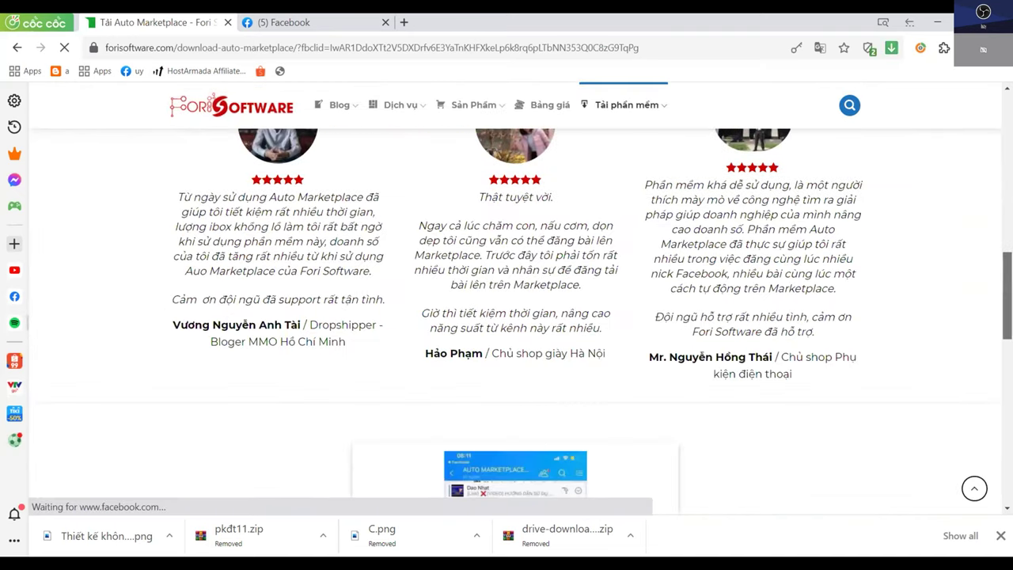
scroll(515, 316, "down", 9)
scroll(515, 316, "up", 9)
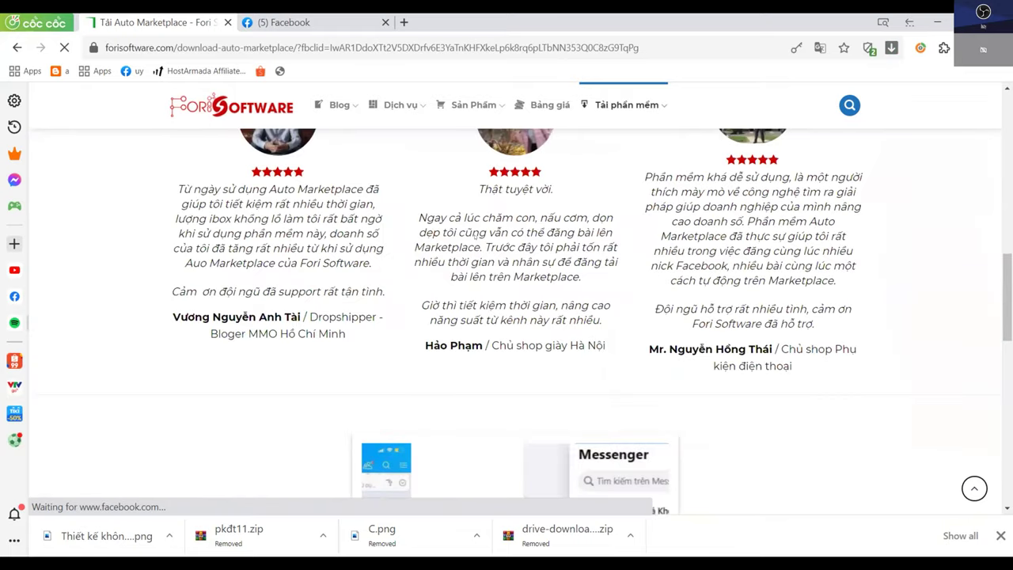
scroll(247, 143, "up", 10)
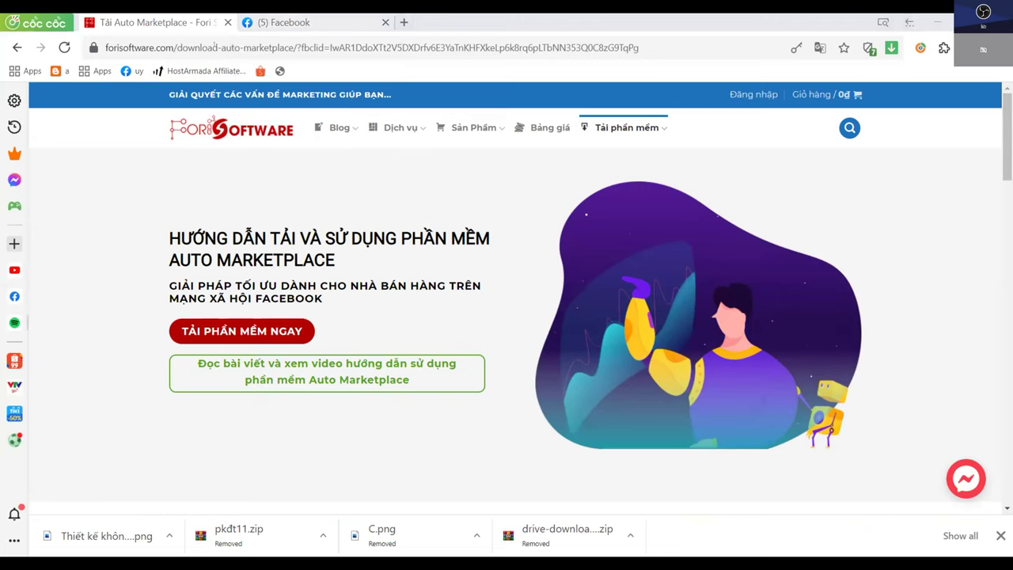
Switch to Facebook, minimize the open chat, and examine the account's own Marketplace listings from the newest to the late-July hoodie posts
key("ctrl+Tab")
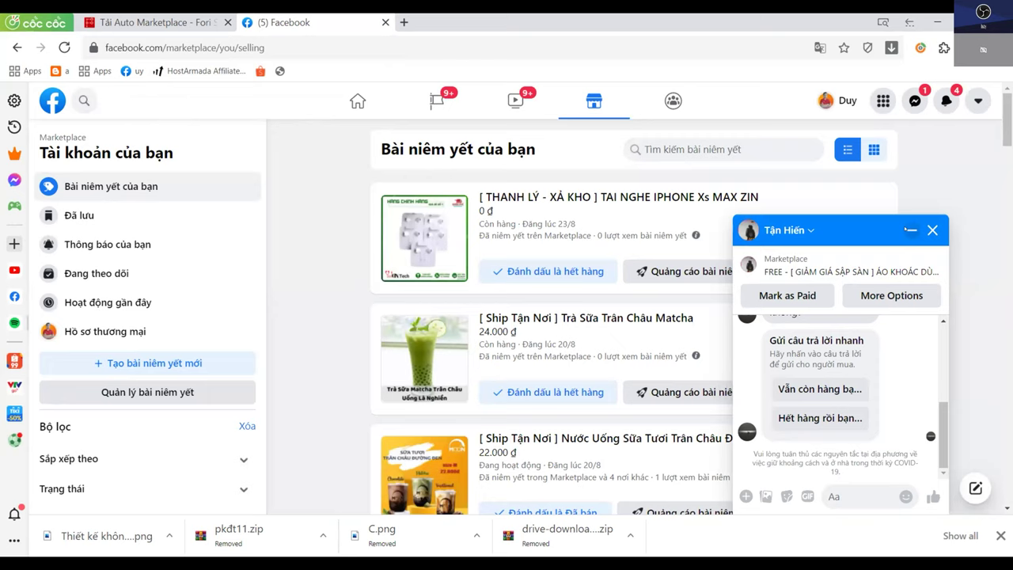
left_click(912, 230)
scroll(356, 297, "down", 3)
scroll(355, 297, "down", 3)
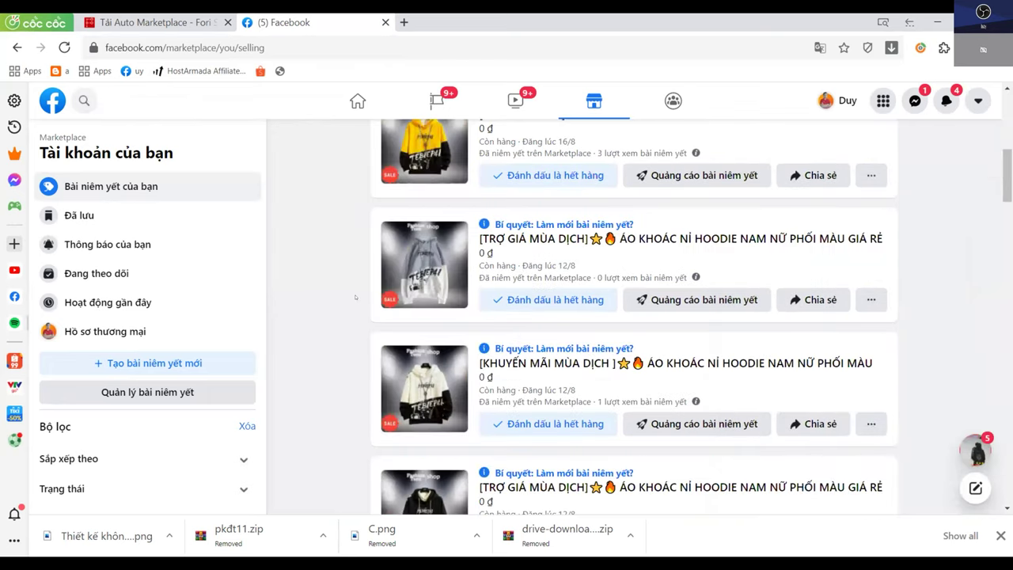
scroll(633, 317, "down", 10)
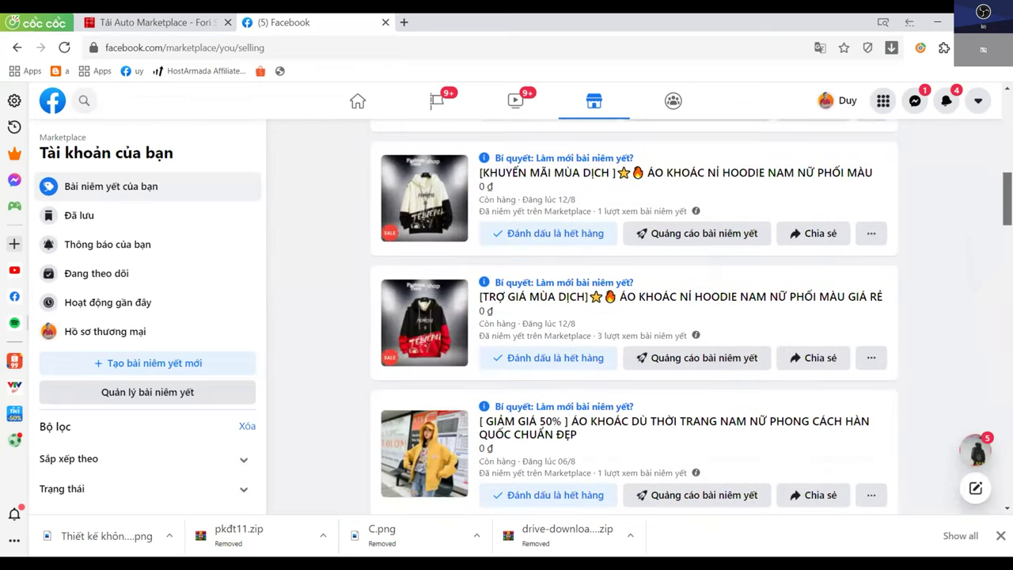
scroll(346, 227, "down", 10)
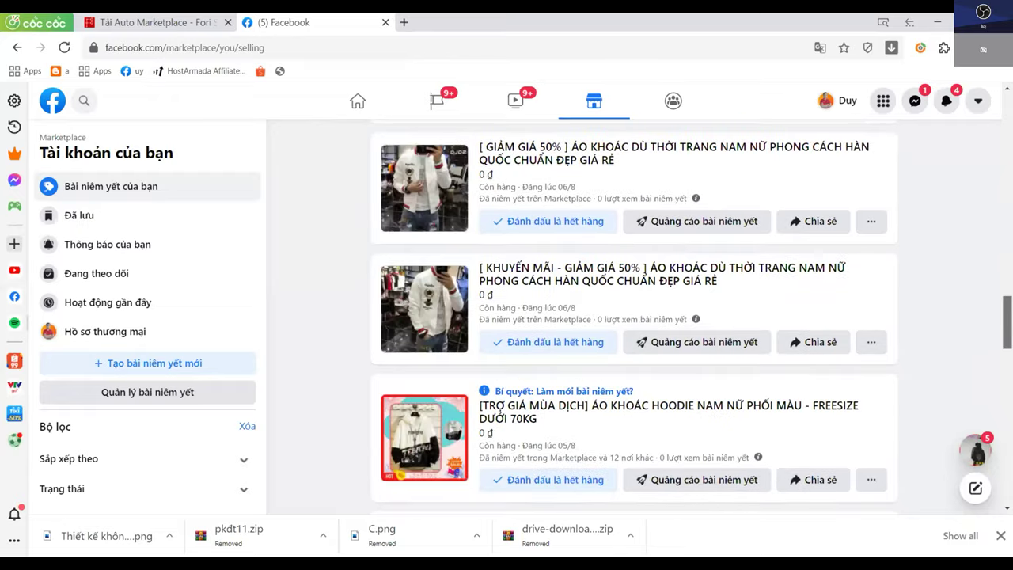
scroll(346, 227, "down", 7)
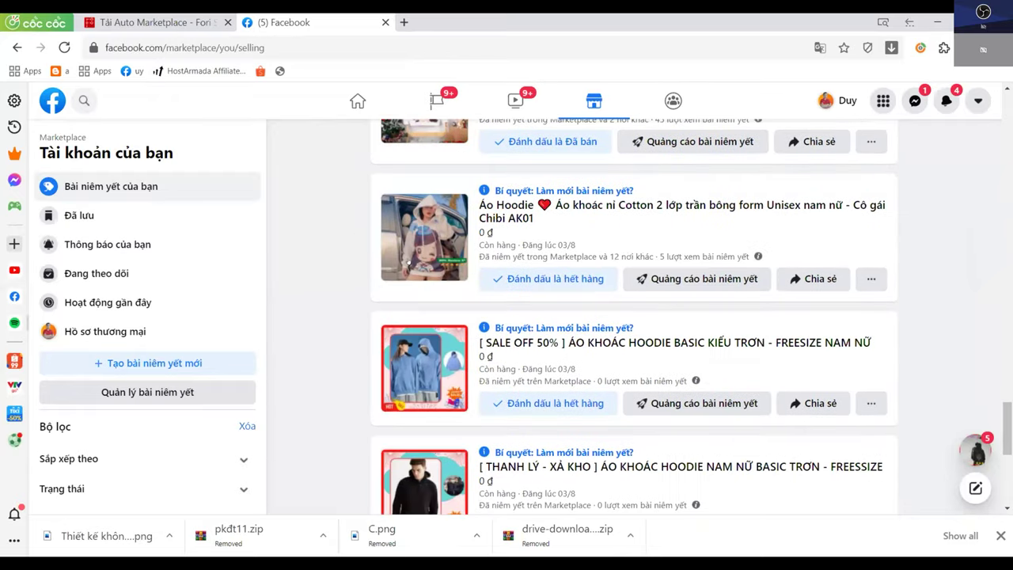
scroll(298, 254, "up", 7)
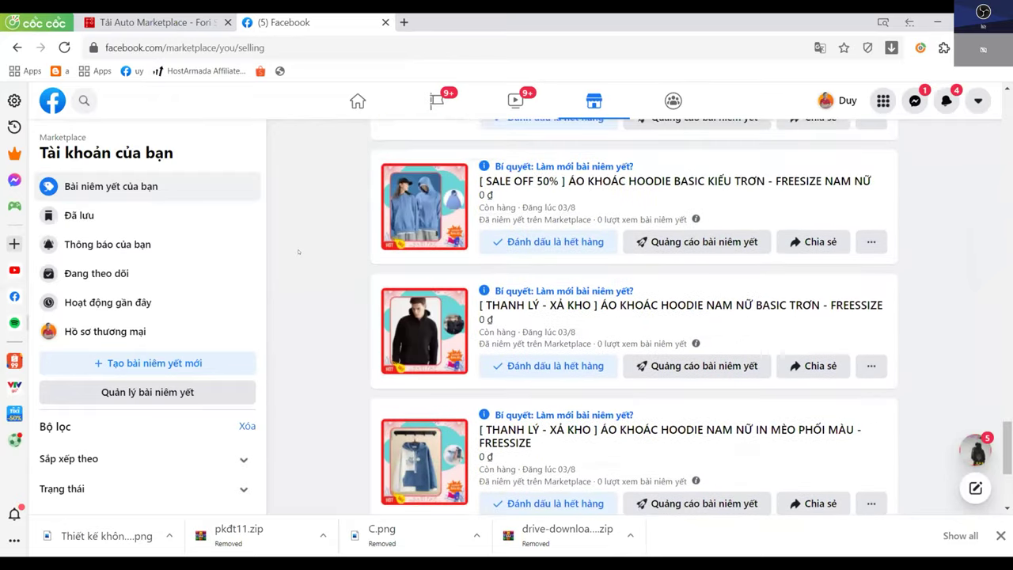
scroll(294, 244, "down", 6)
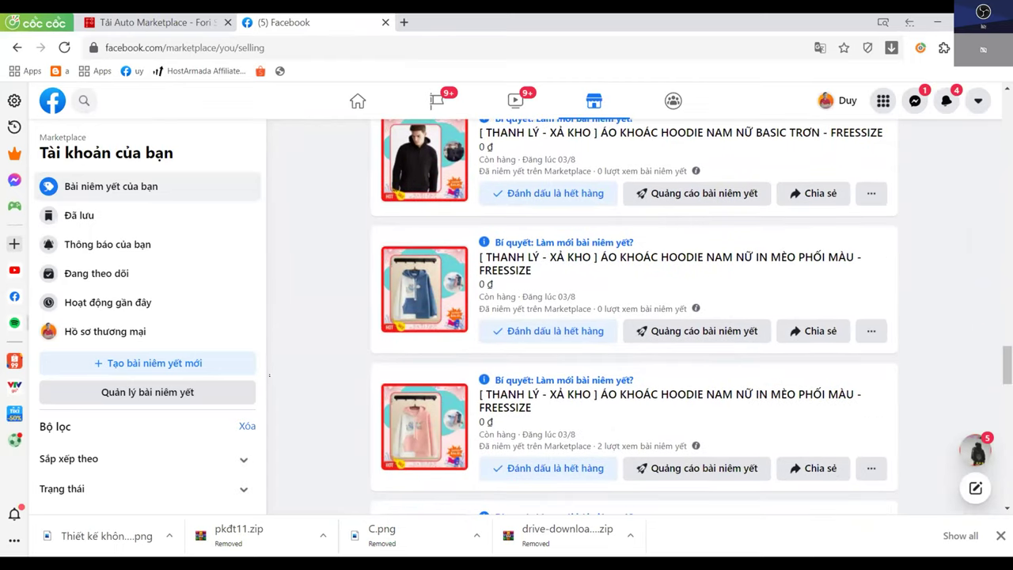
scroll(368, 346, "down", 6)
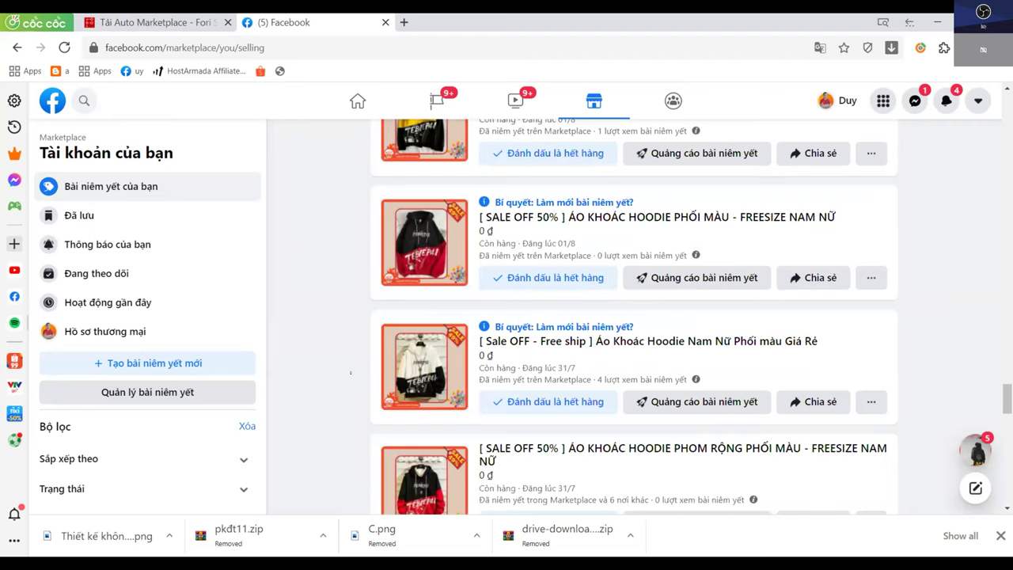
scroll(341, 312, "down", 5)
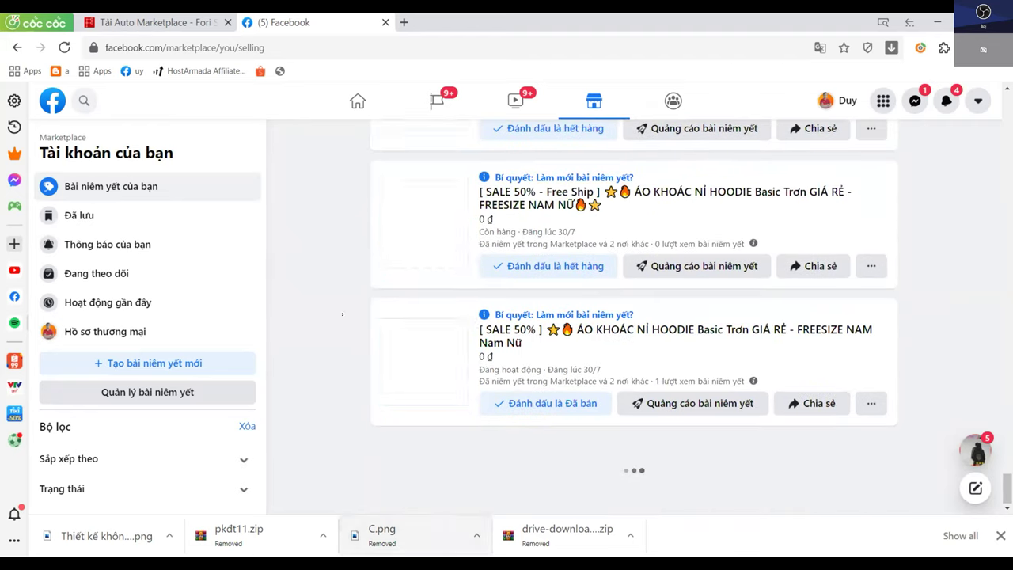
scroll(341, 301, "down", 3)
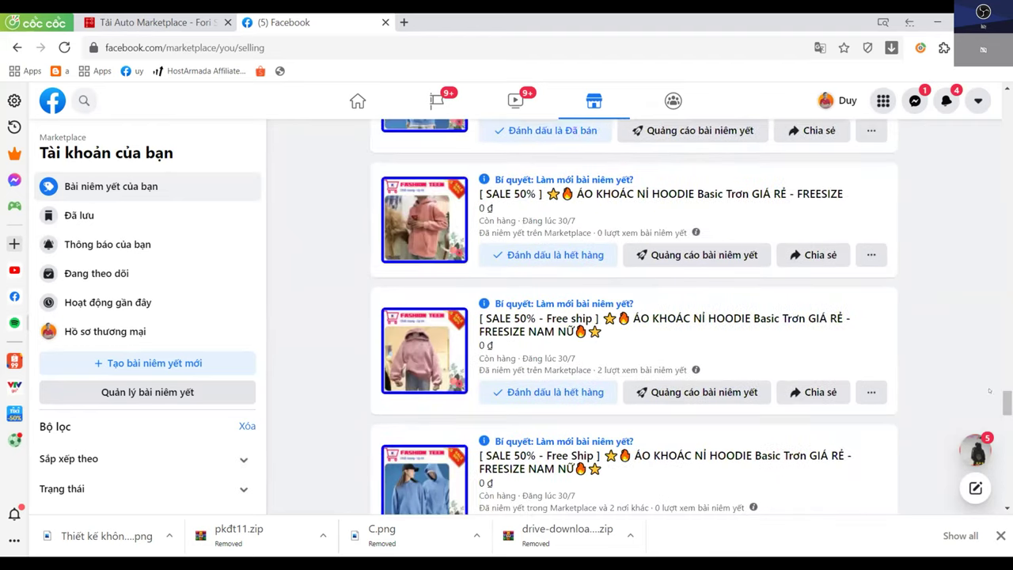
scroll(633, 333, "up", 5)
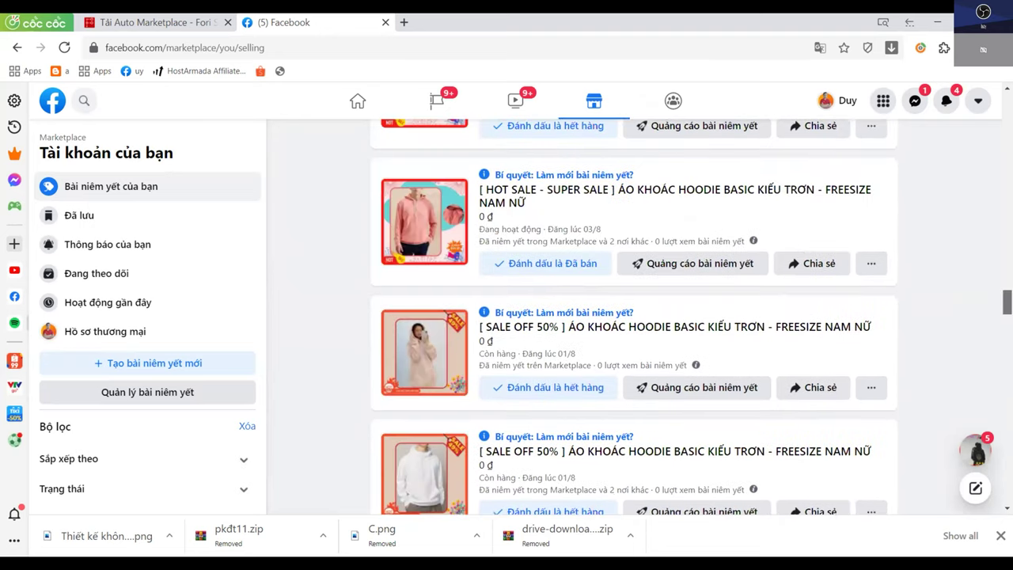
scroll(633, 316, "up", 10)
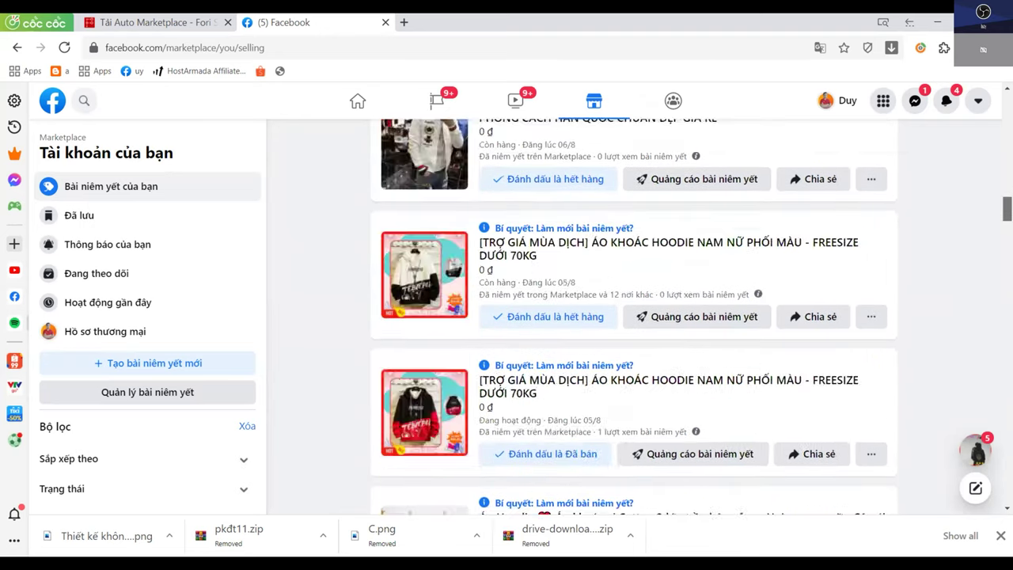
scroll(633, 317, "down", 10)
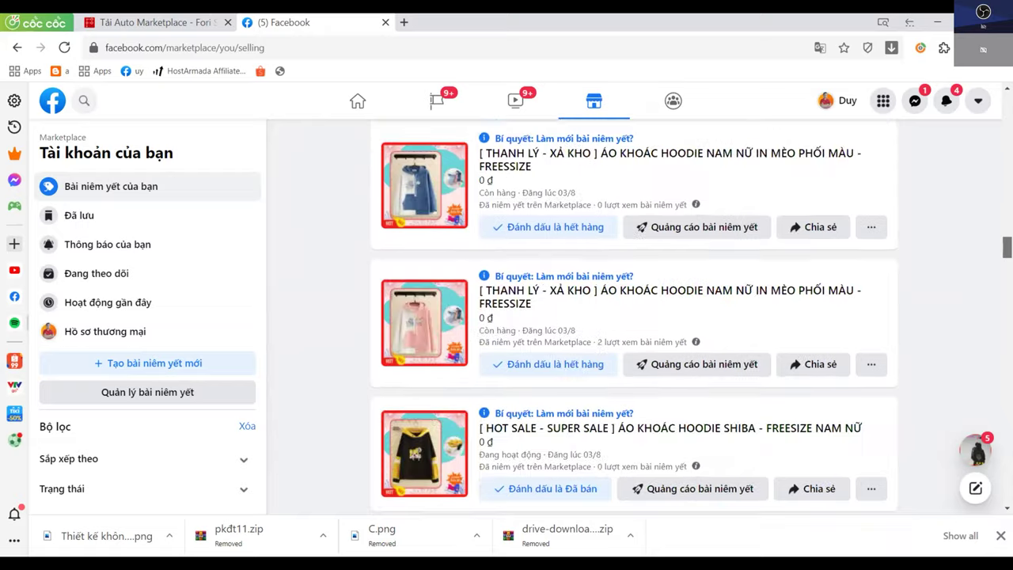
scroll(633, 316, "down", 5)
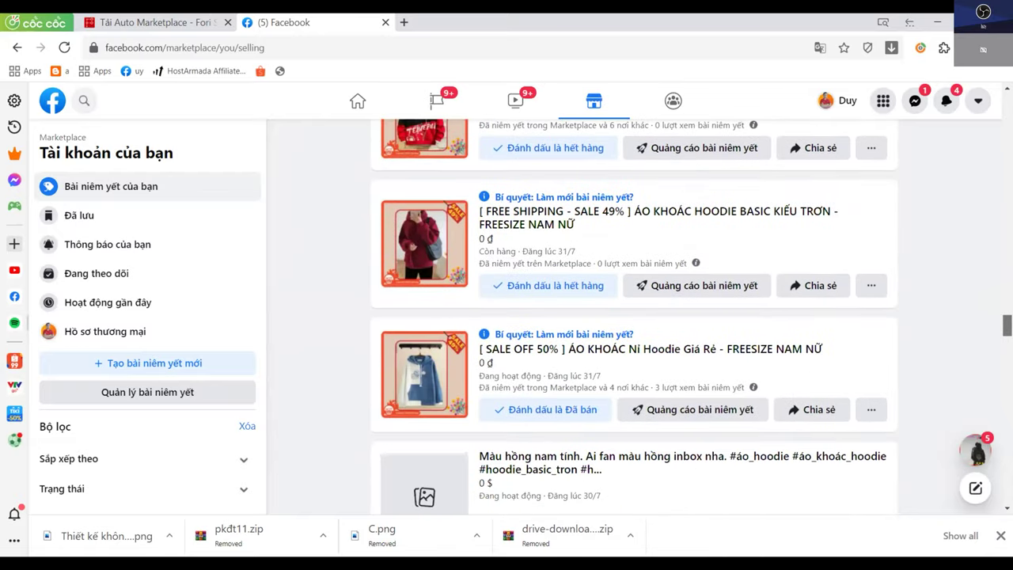
scroll(633, 317, "down", 10)
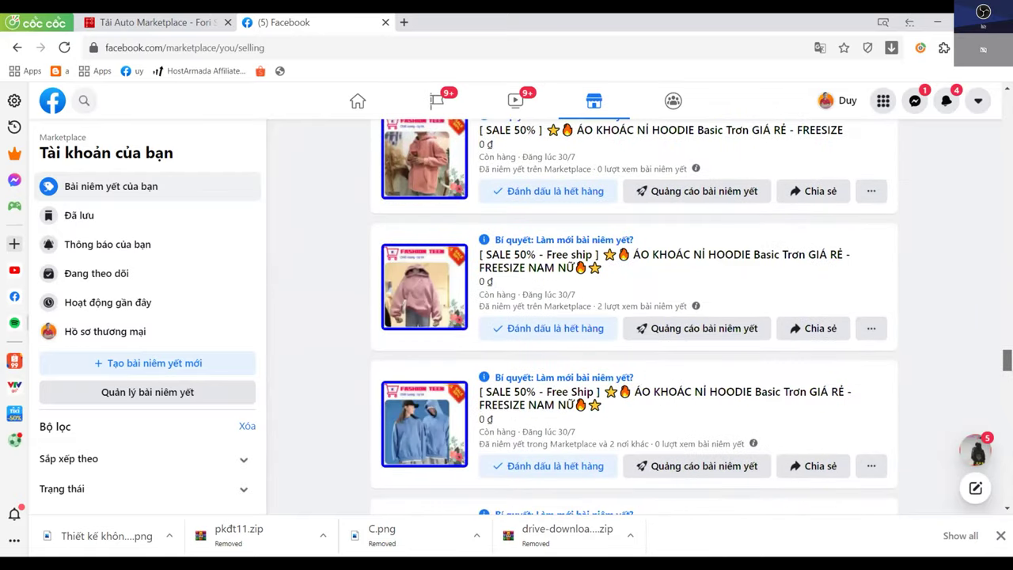
scroll(340, 178, "up", 15)
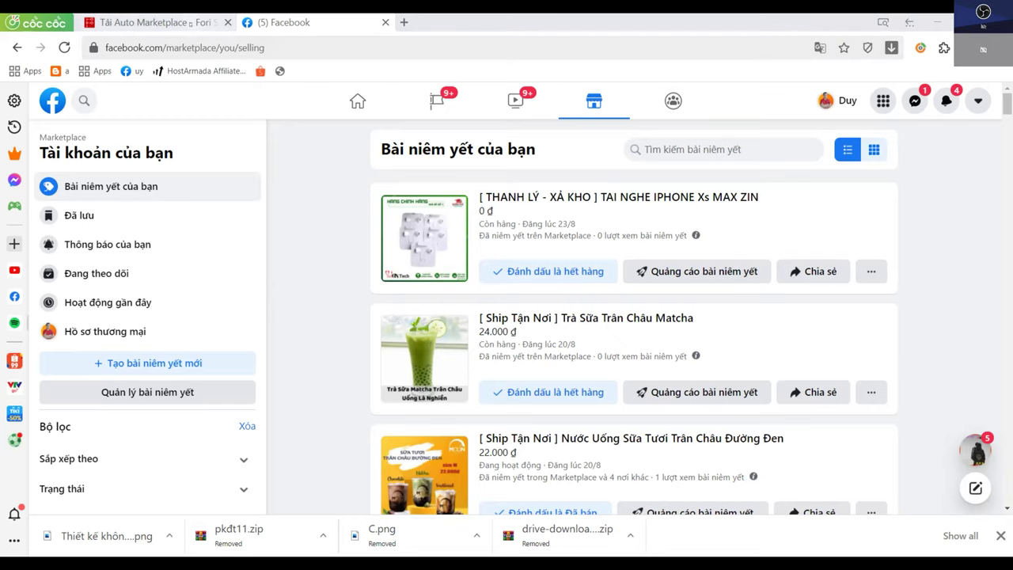
Replace the Auto Marketplace page with the Giaohangtietkiem customer order management page
key("ctrl+shift+Tab")
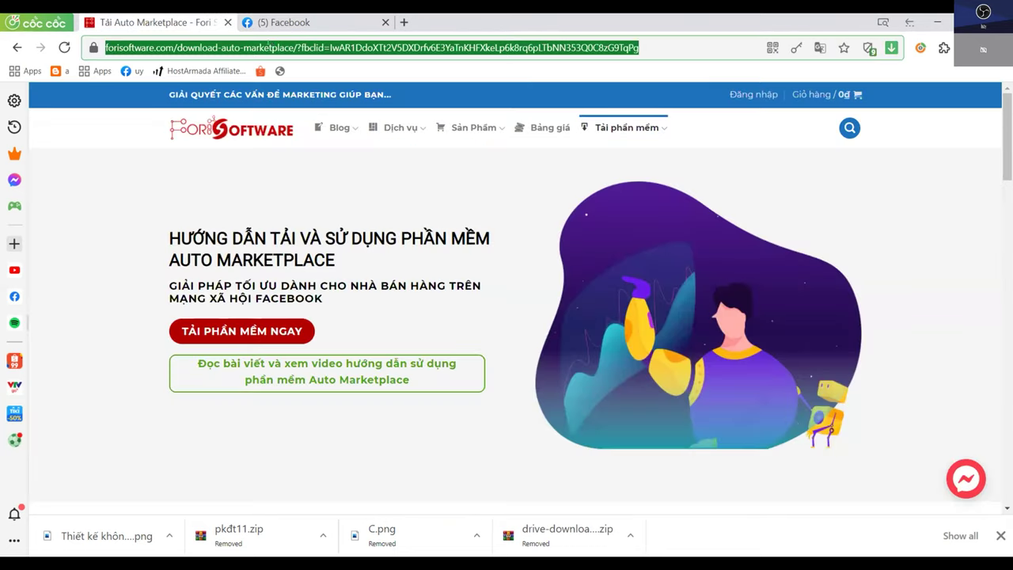
type("giao")
key("Return")
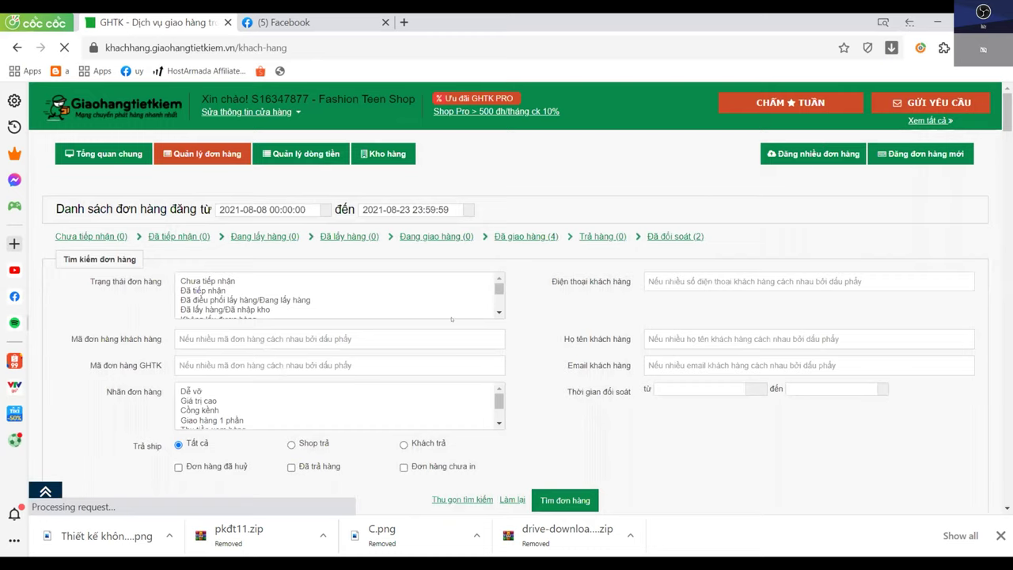
Examine the shop's order list for delivery statuses, COD amounts, shipping fees and notes, and close the Giaohangtietkiem page
scroll(431, 337, "down", 5)
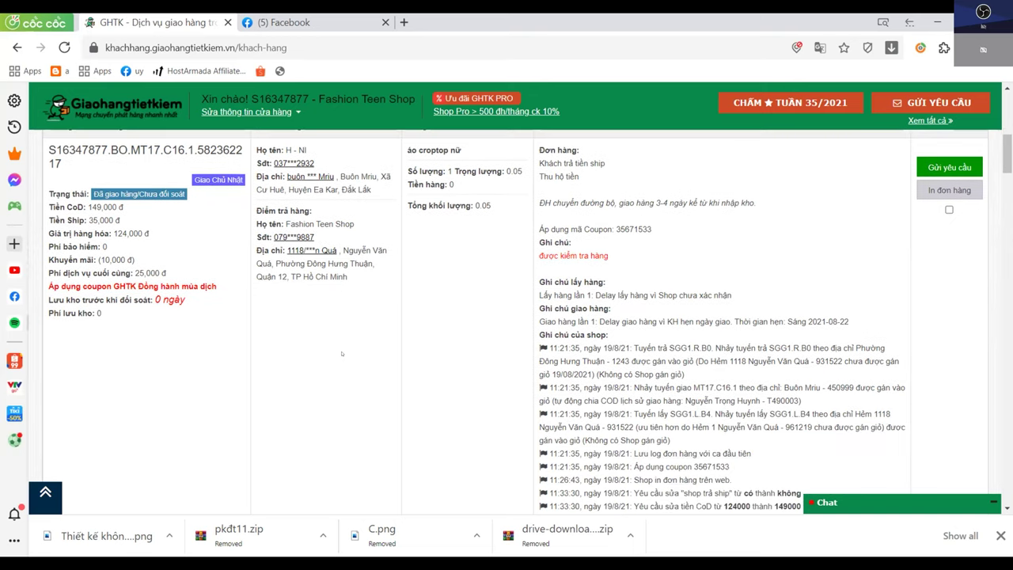
scroll(468, 302, "down", 2)
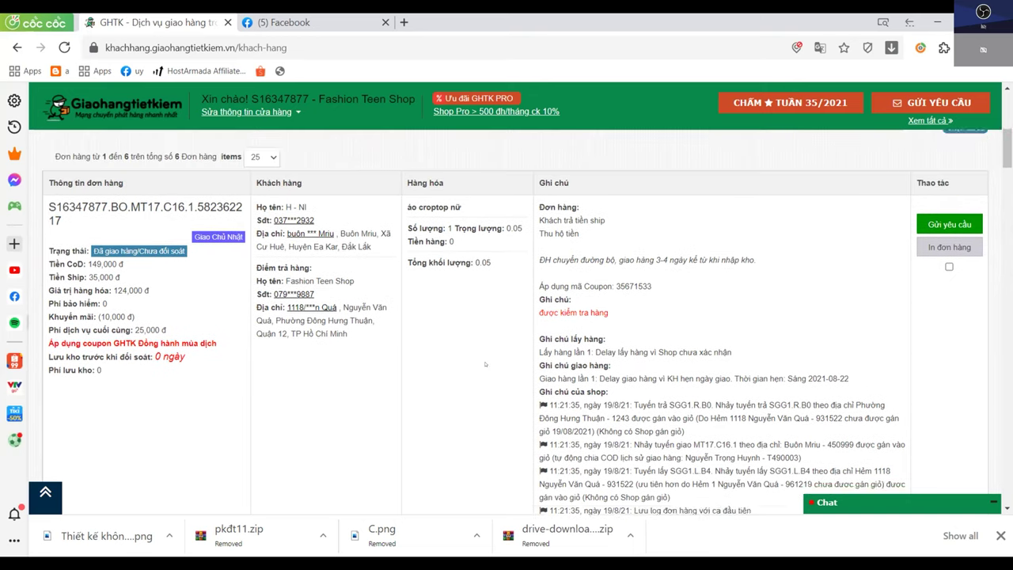
scroll(232, 311, "up", 2)
scroll(449, 303, "down", 2)
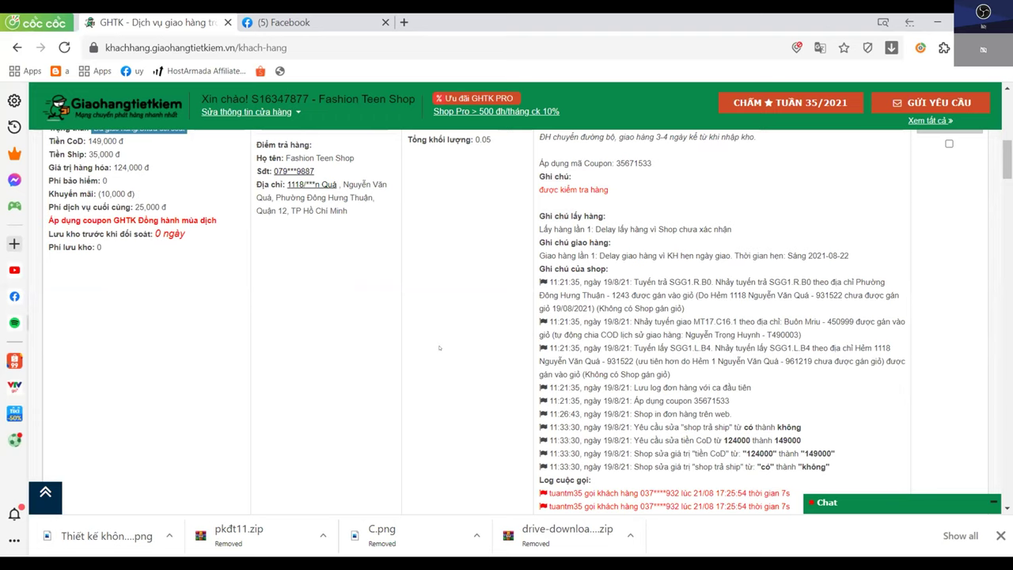
scroll(439, 347, "down", 5)
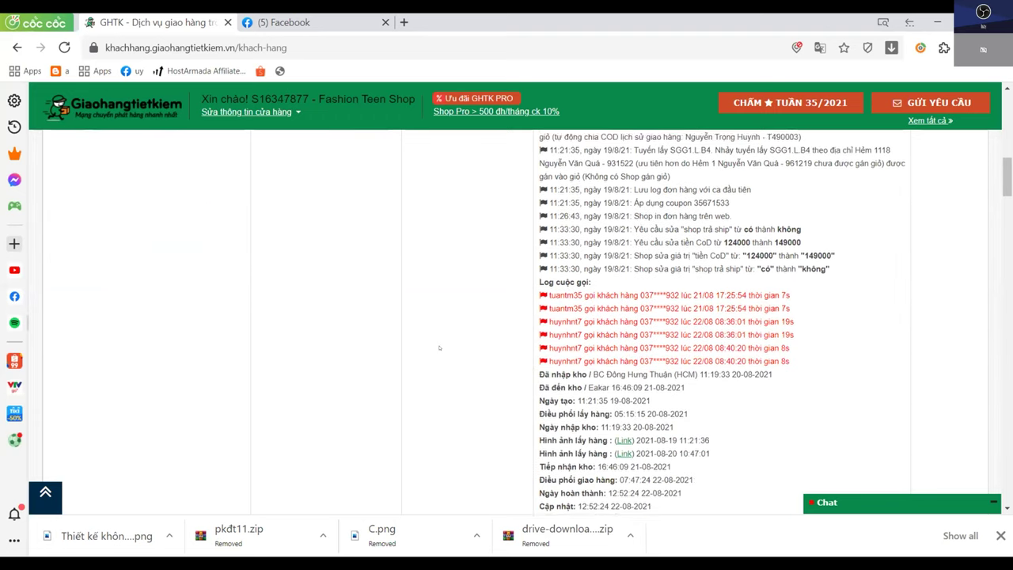
scroll(444, 345, "down", 3)
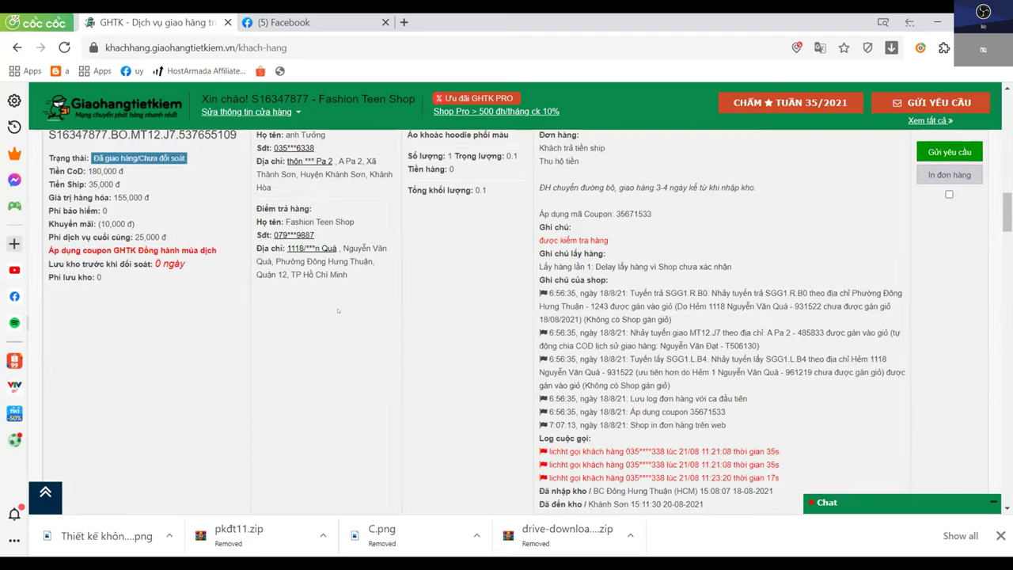
scroll(490, 289, "up", 5)
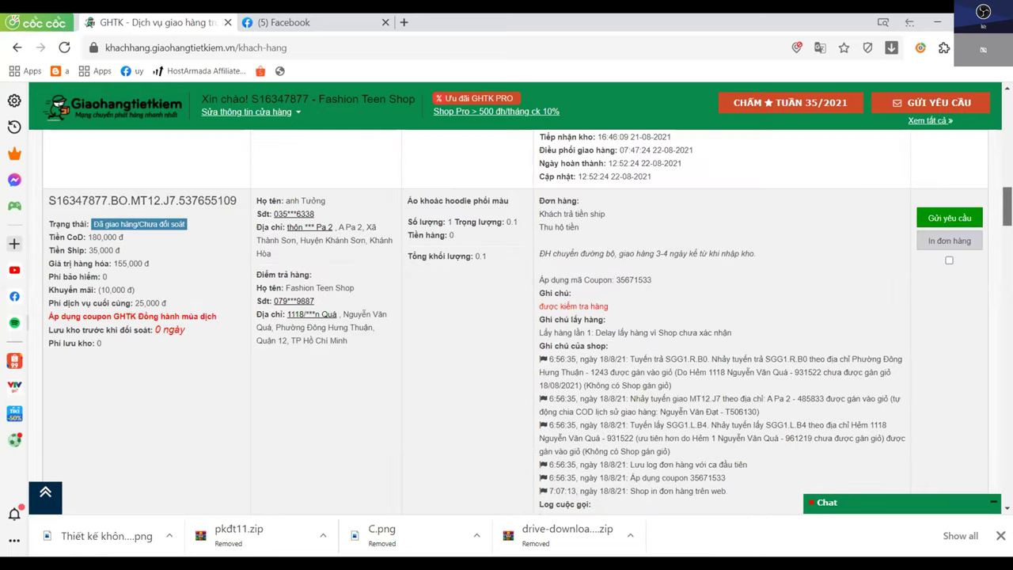
scroll(515, 316, "up", 10)
scroll(515, 317, "down", 8)
scroll(1000, 288, "down", 20)
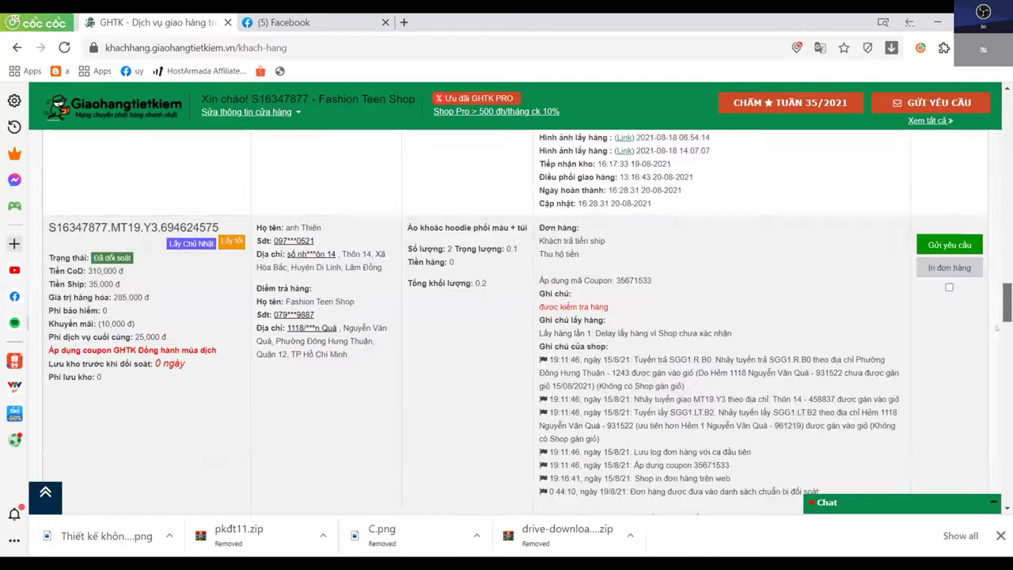
scroll(1000, 288, "up", 20)
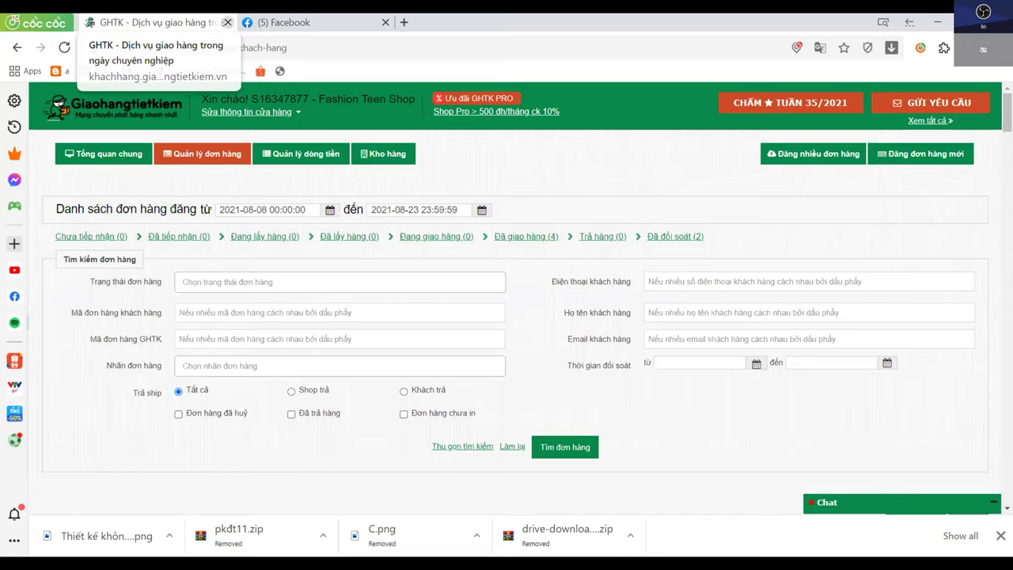
key("ctrl+Tab")
left_click(228, 22)
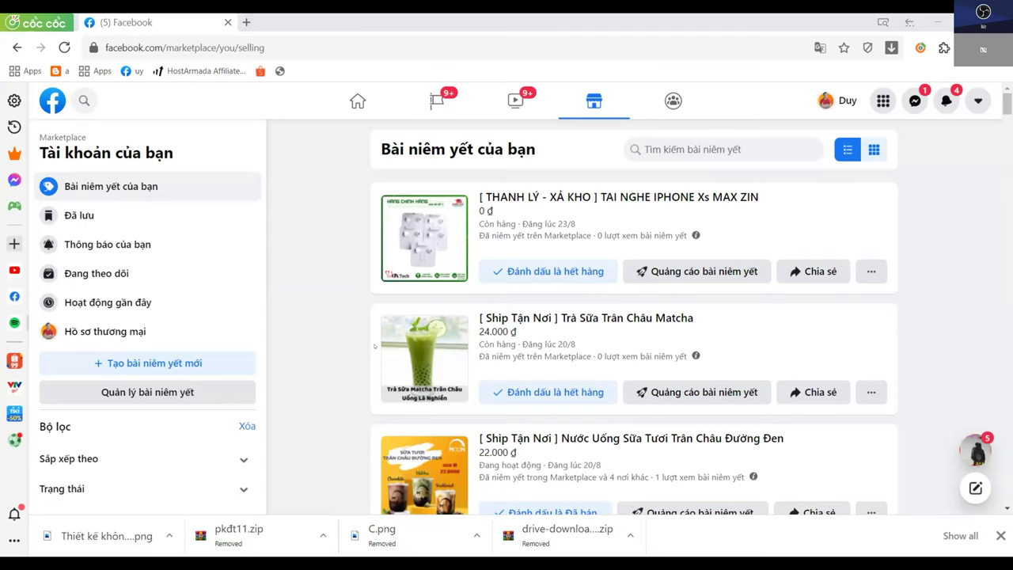
scroll(341, 235, "down", 2)
scroll(341, 235, "up", 2)
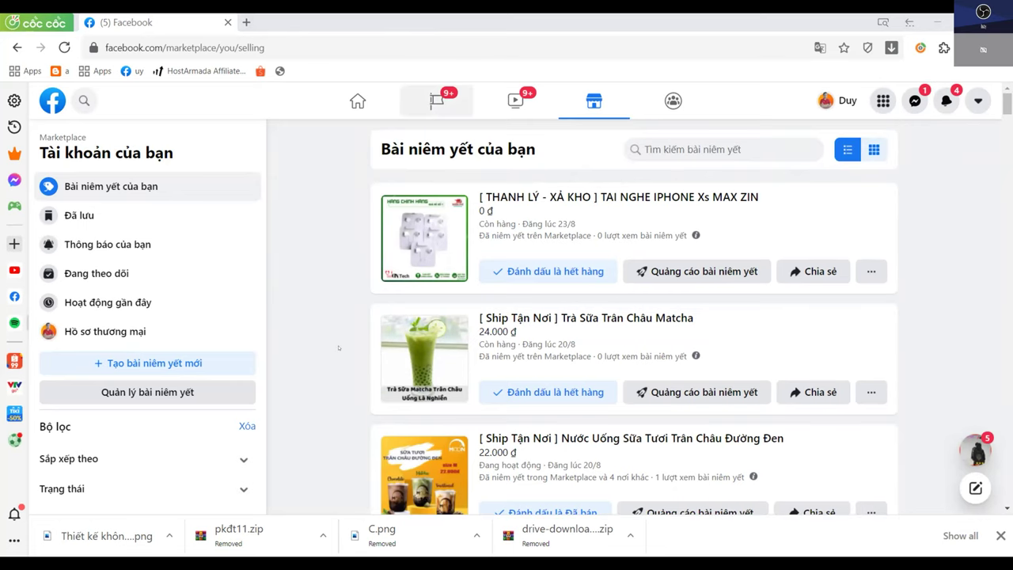
scroll(338, 348, "down", 1)
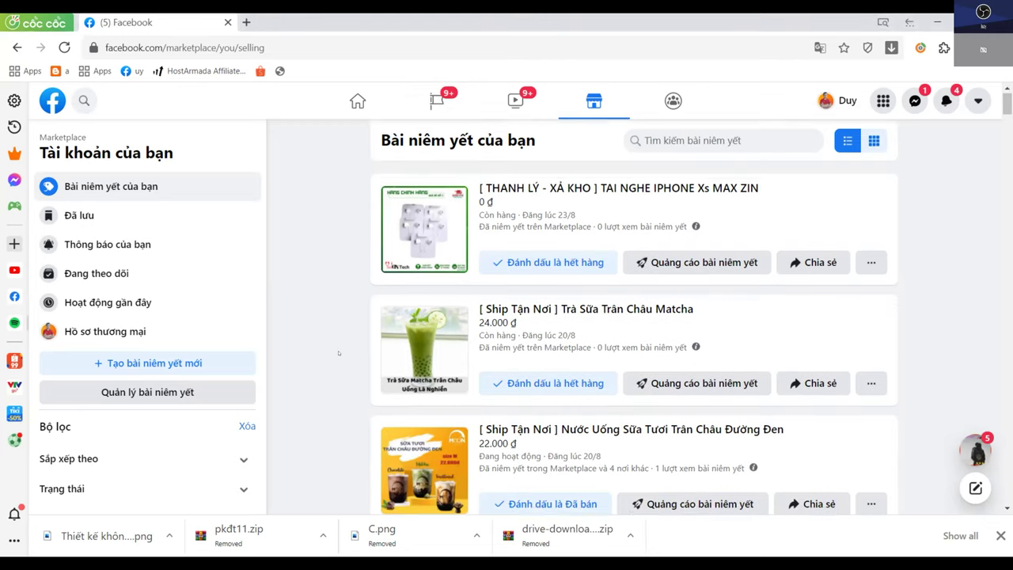
scroll(339, 353, "up", 1)
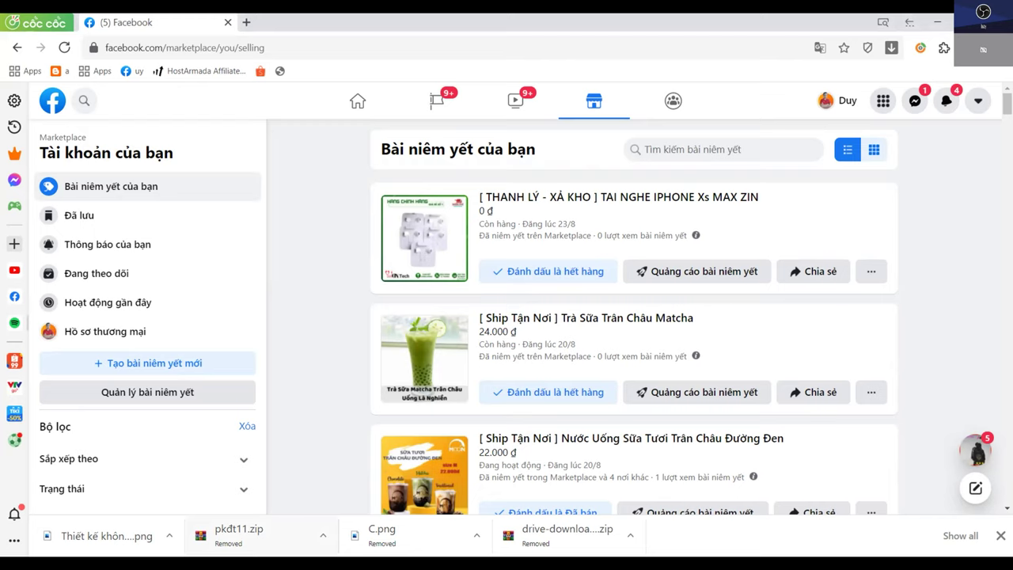
Open canva.com in a new tab, postpone the email confirmation, and bring the recent designs on the home page into view
left_click(246, 22)
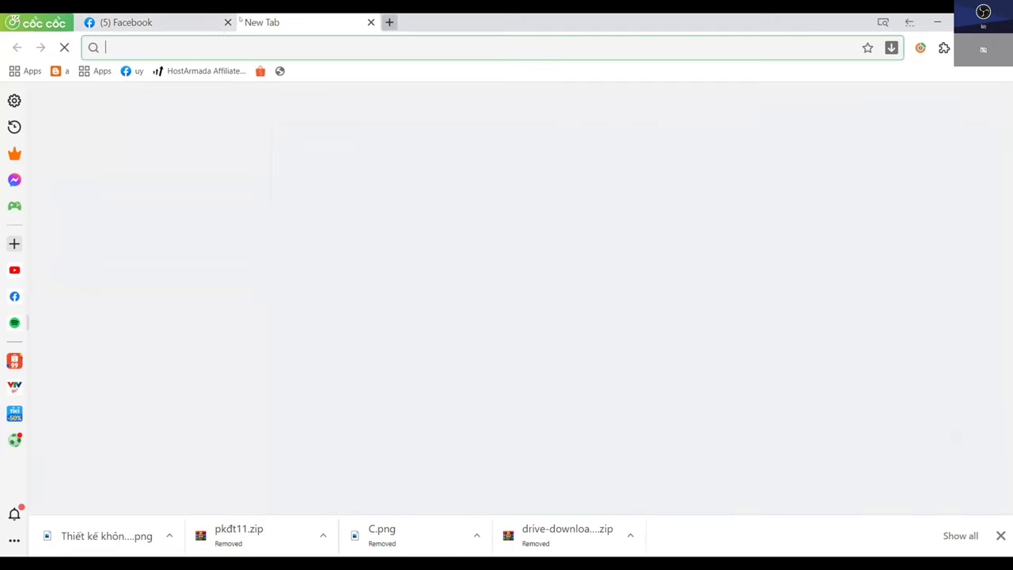
type("can")
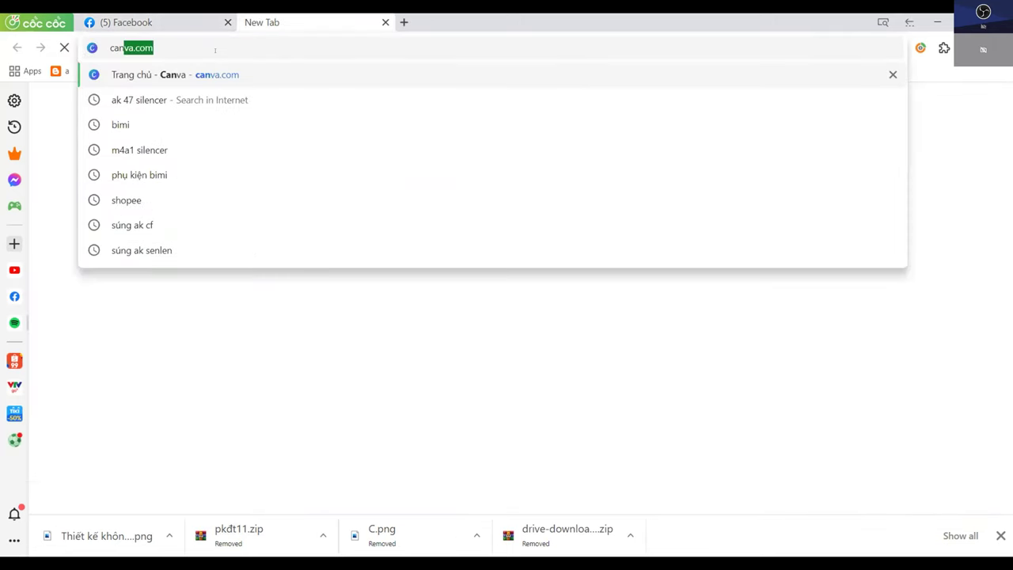
key("Return")
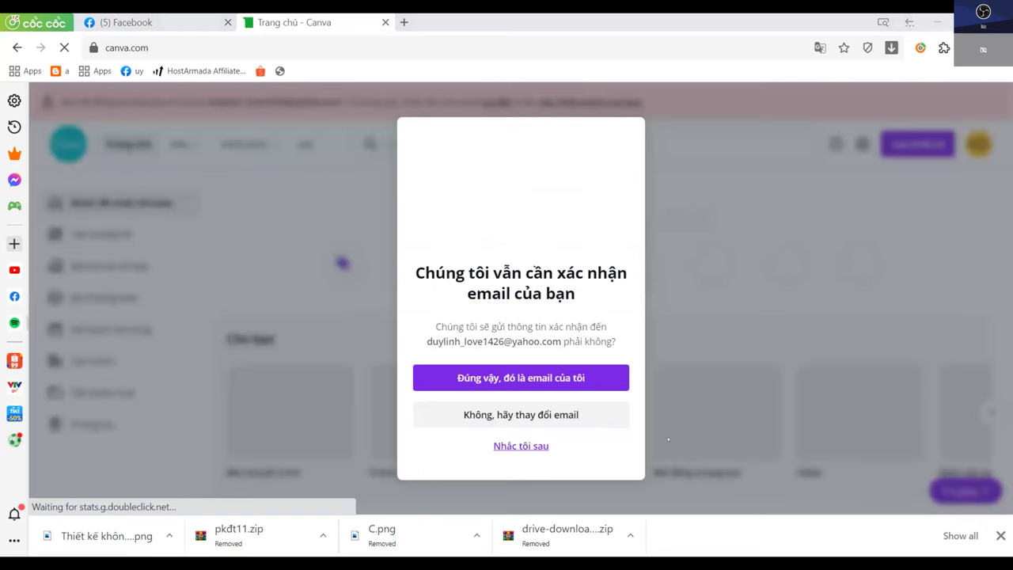
left_click(519, 446)
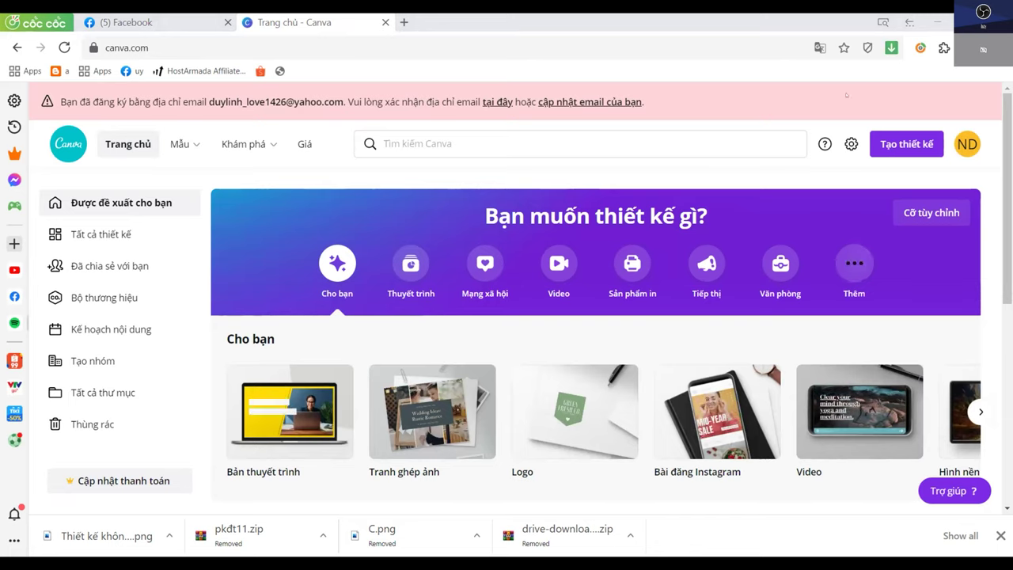
scroll(441, 304, "down", 5)
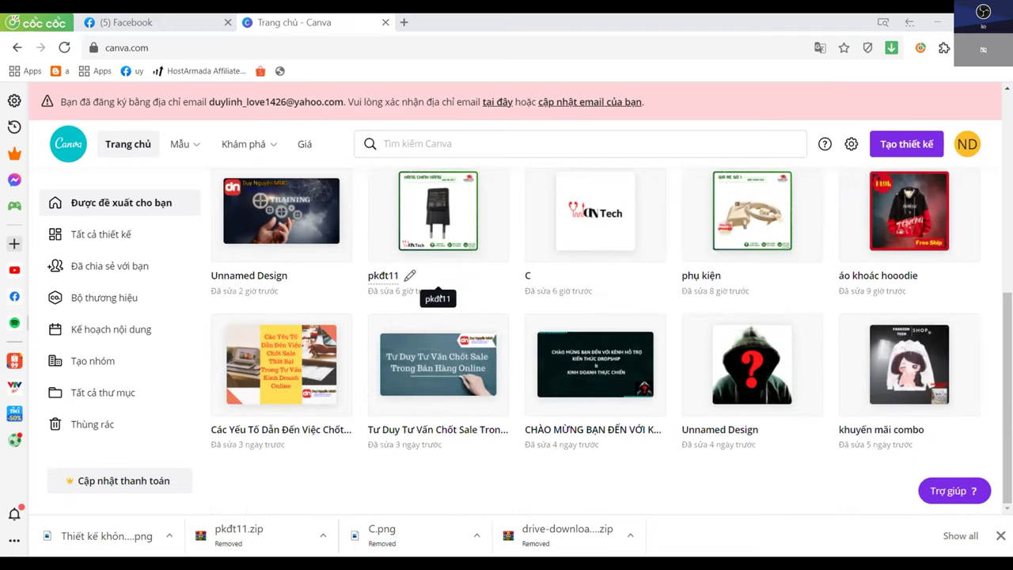
Open the pkđt11 design from the recent designs and examine the framed product images on its first five pages
scroll(441, 304, "up", 2)
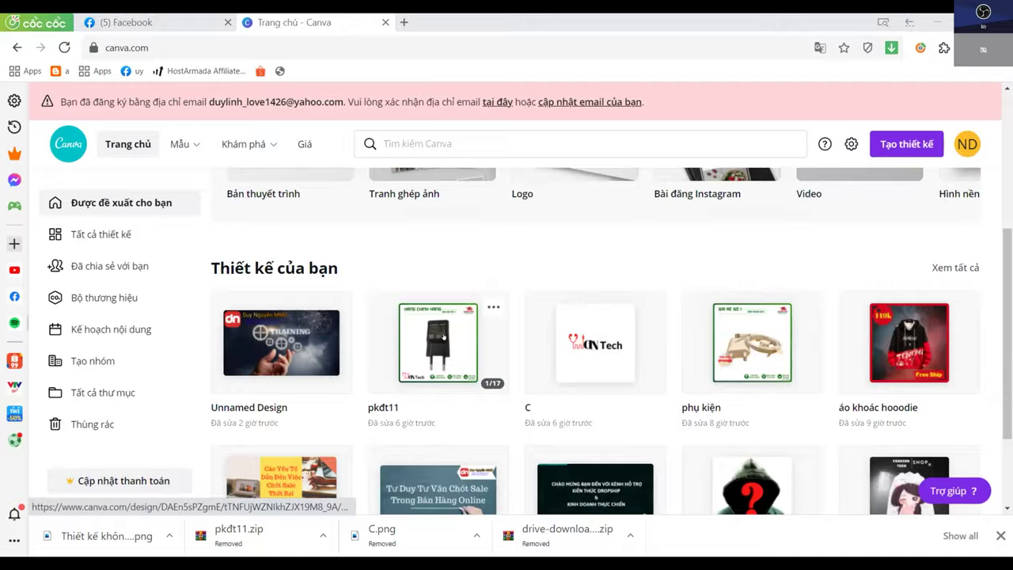
left_click(443, 336)
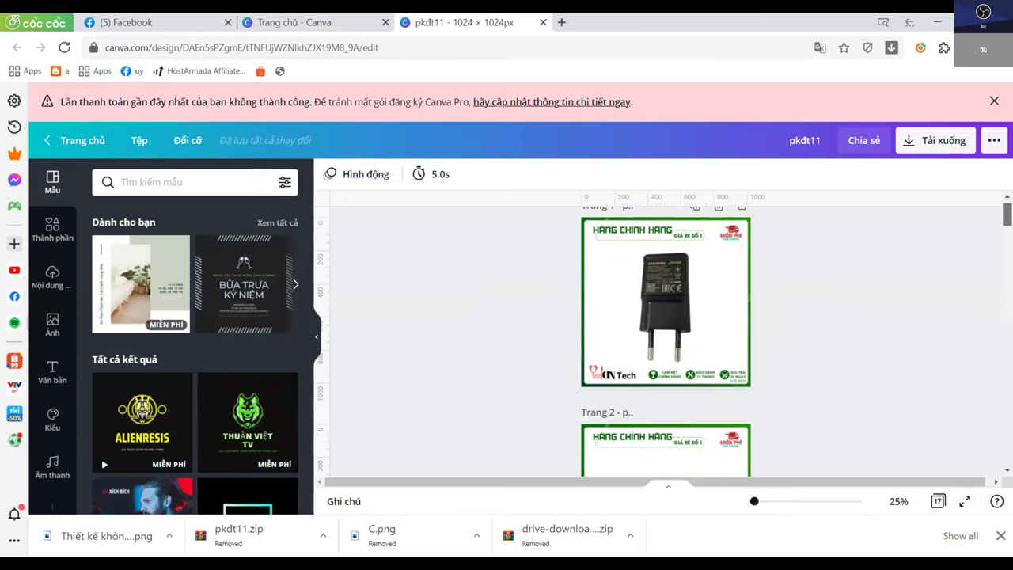
scroll(665, 340, "down", 5)
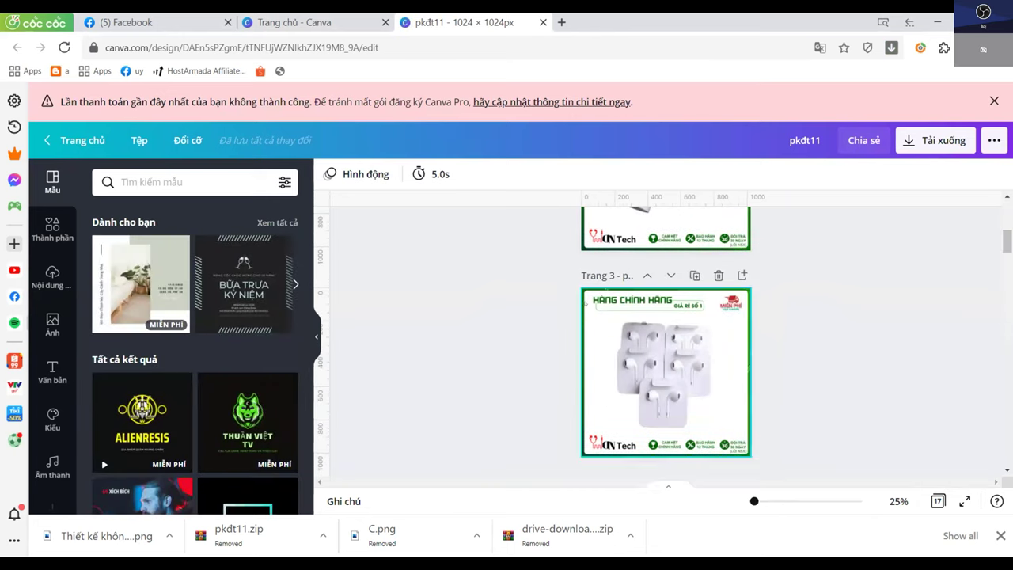
scroll(552, 314, "down", 3)
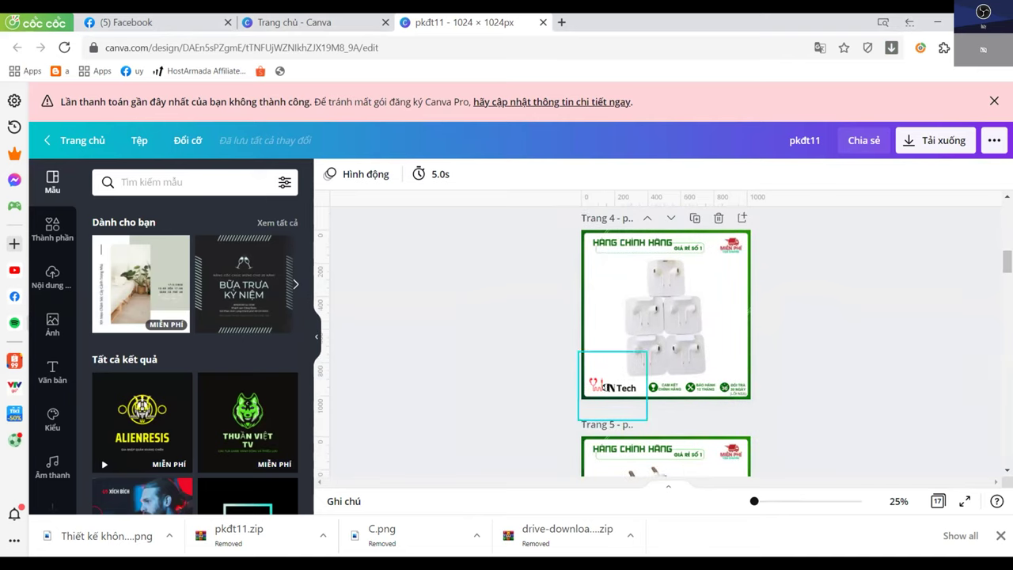
left_click(604, 386)
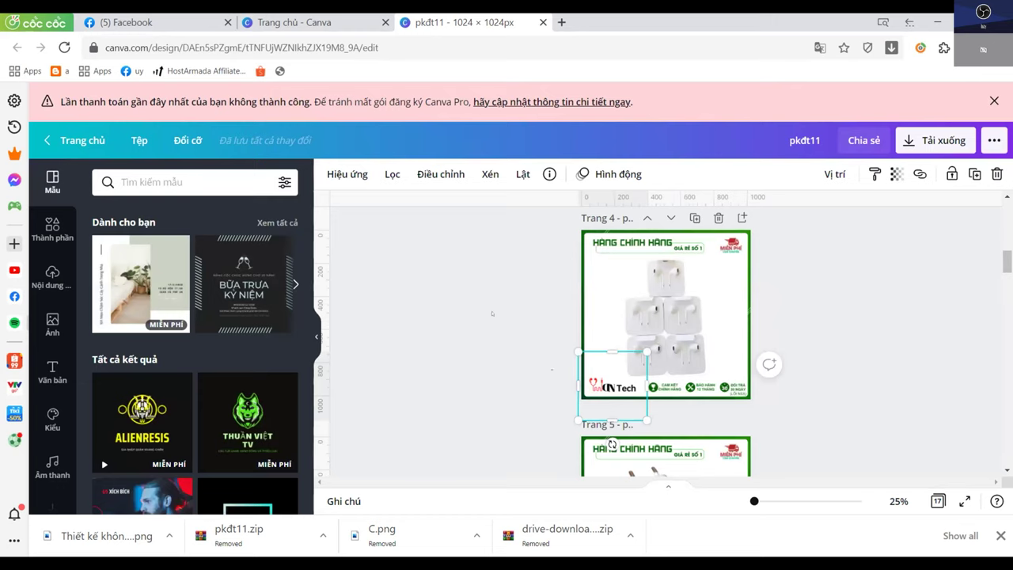
left_click(492, 313)
scroll(685, 306, "down", 3)
scroll(686, 305, "up", 1)
Show the uploaded images in the design editor and examine the sale and promotion frames among them
left_click(46, 279)
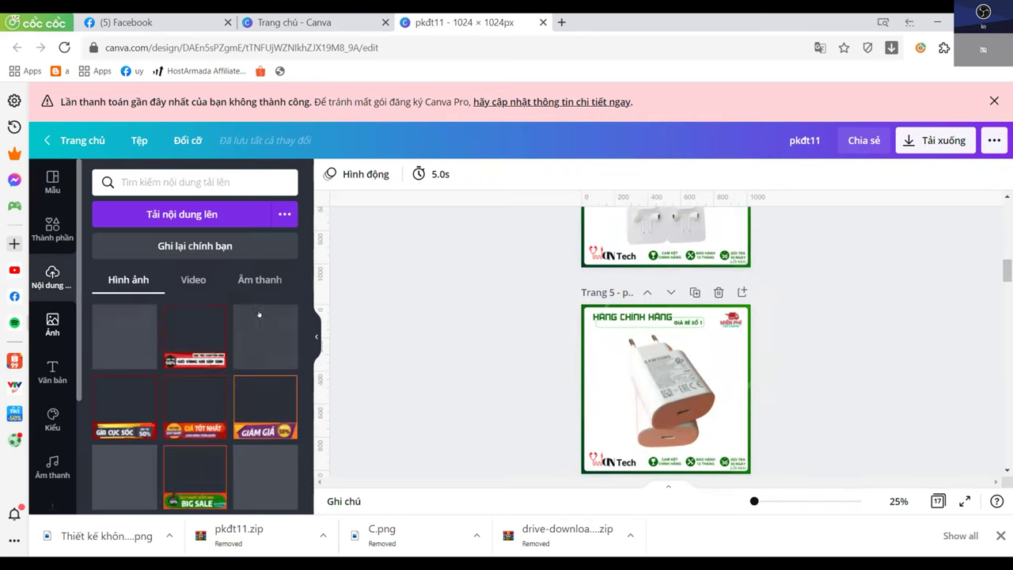
scroll(162, 340, "down", 1)
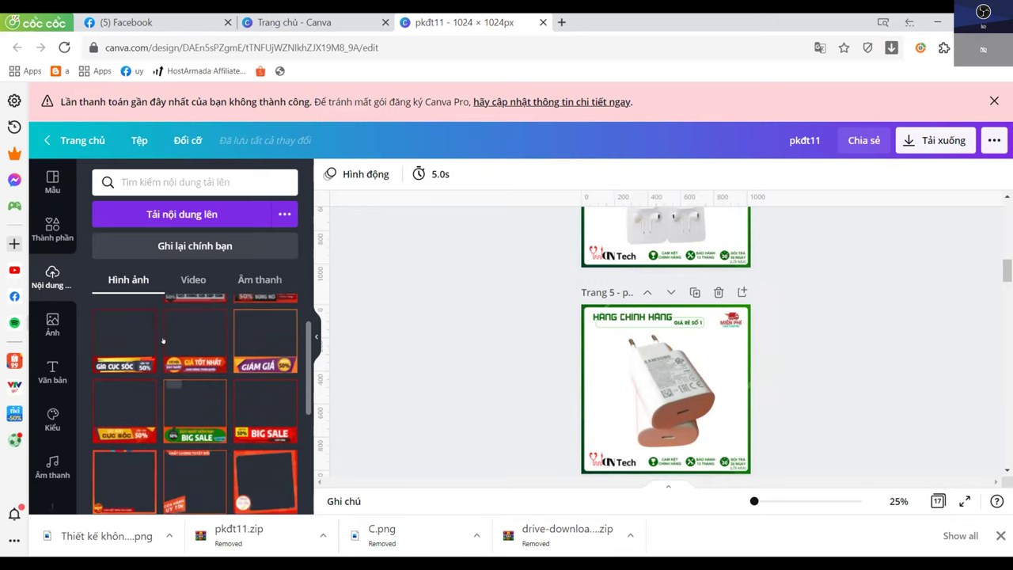
scroll(198, 348, "down", 1)
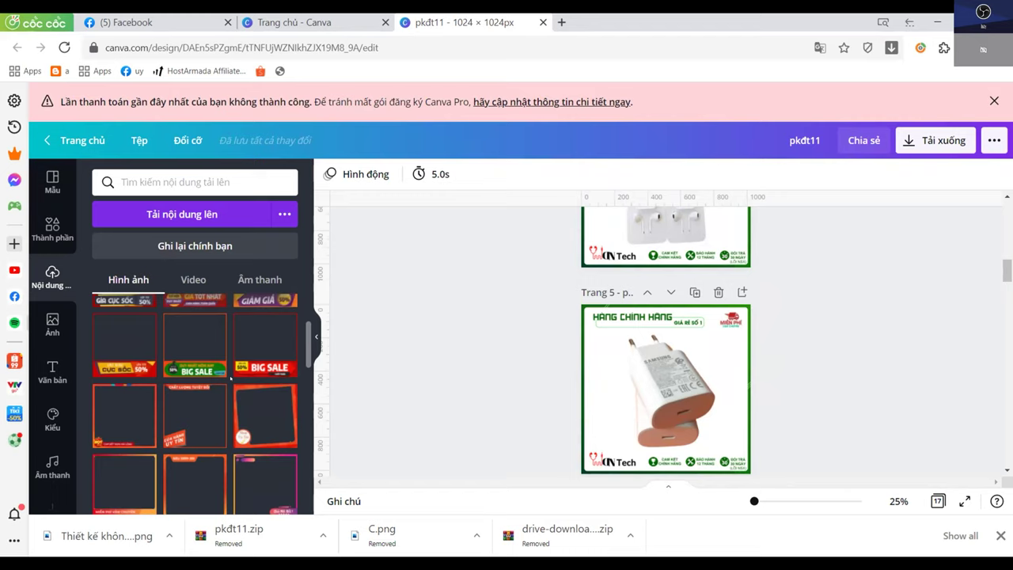
scroll(230, 378, "up", 2)
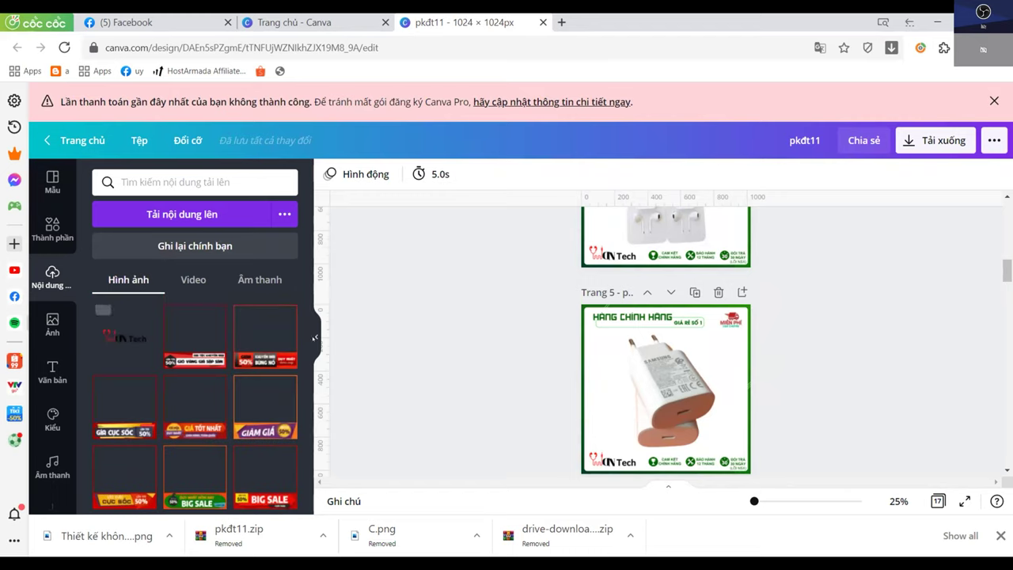
scroll(198, 349, "down", 1)
scroll(199, 370, "down", 1)
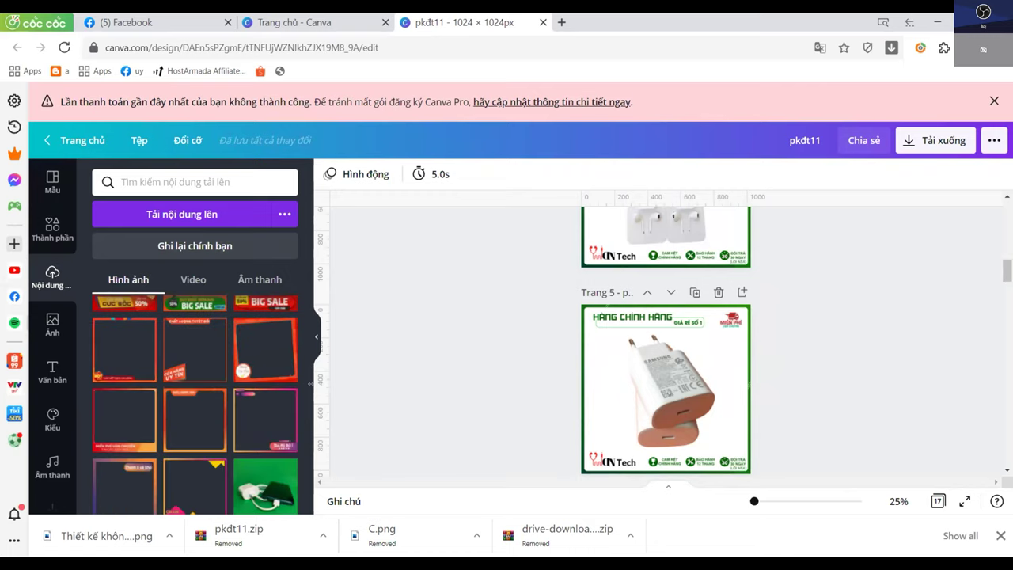
scroll(665, 356, "down", 1)
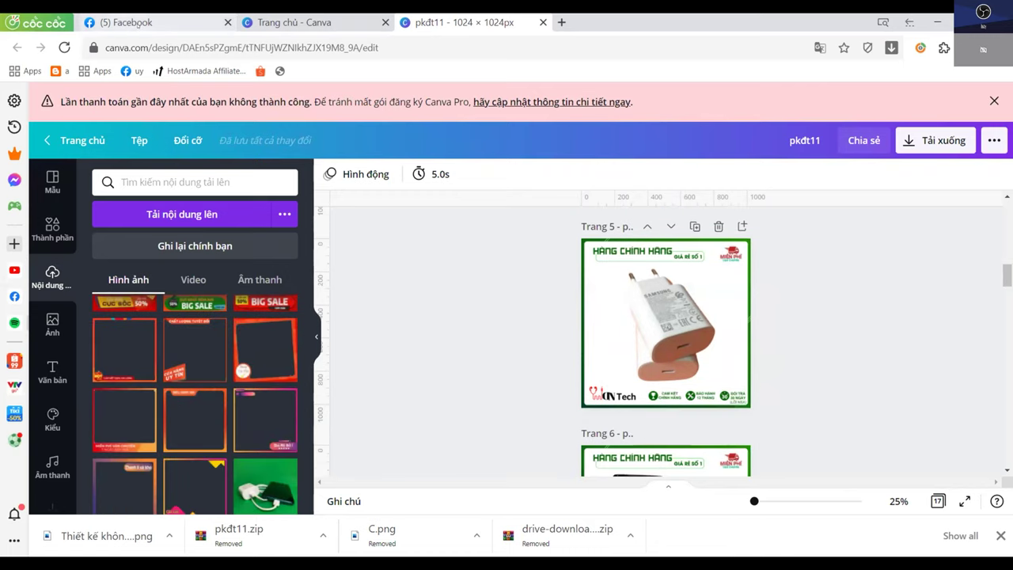
Switch to Facebook and review the account's newest Marketplace listings
left_click(196, 27)
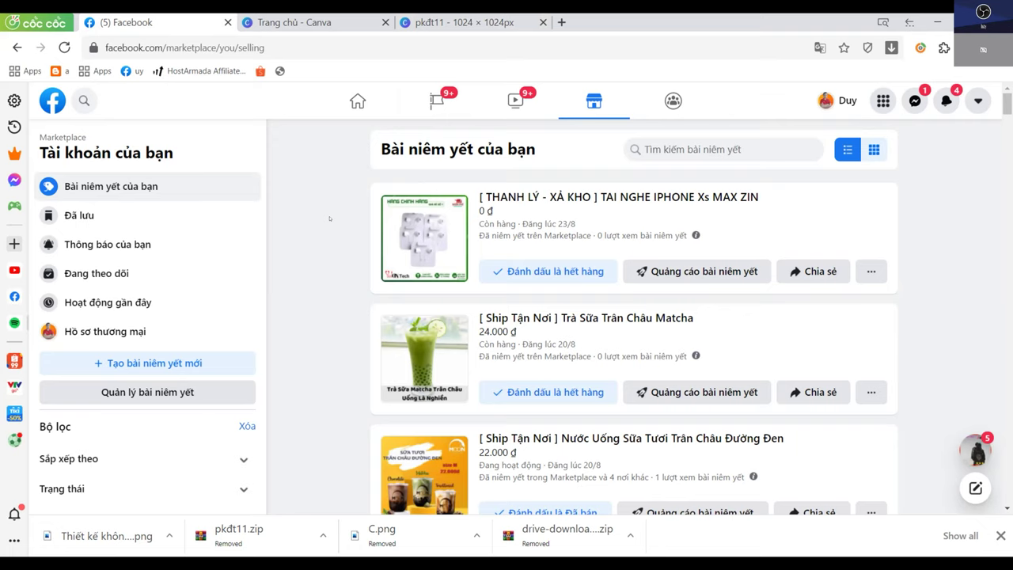
scroll(329, 218, "down", 4)
scroll(329, 218, "up", 4)
scroll(341, 312, "down", 1)
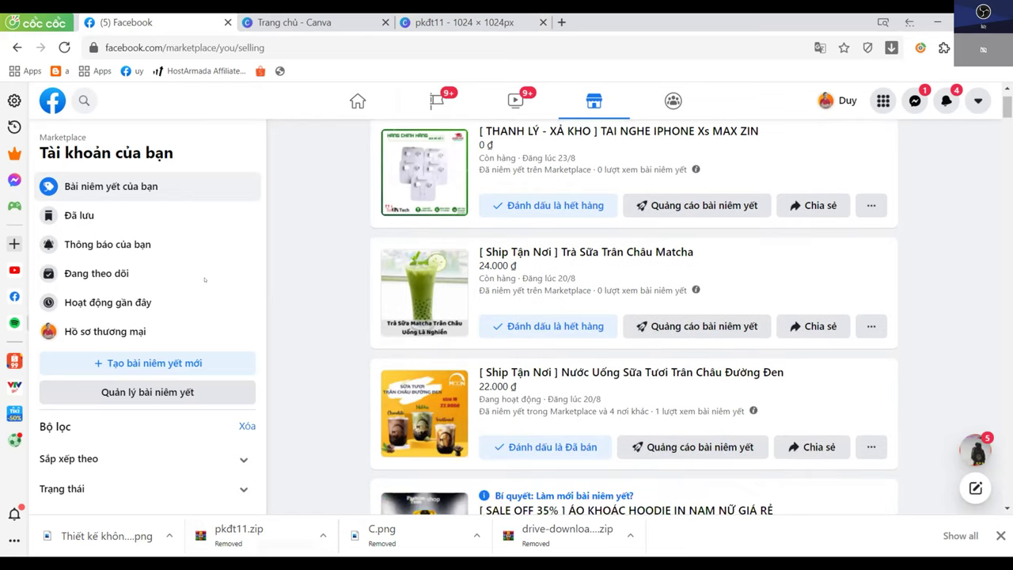
Replace the Facebook page with the duynguyenmmo.com blog and bring the end of its post list into view
left_click(205, 48)
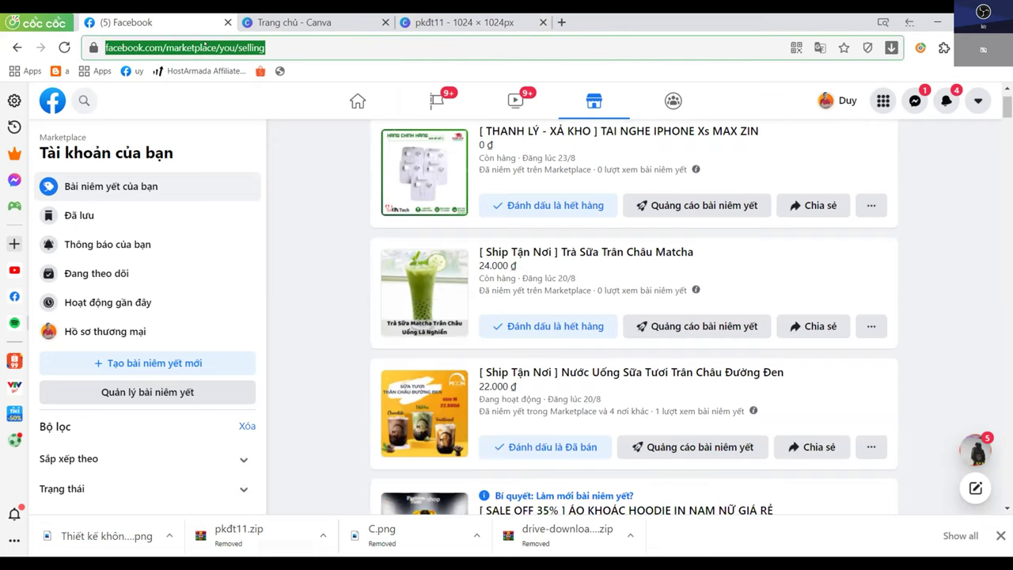
type("duy")
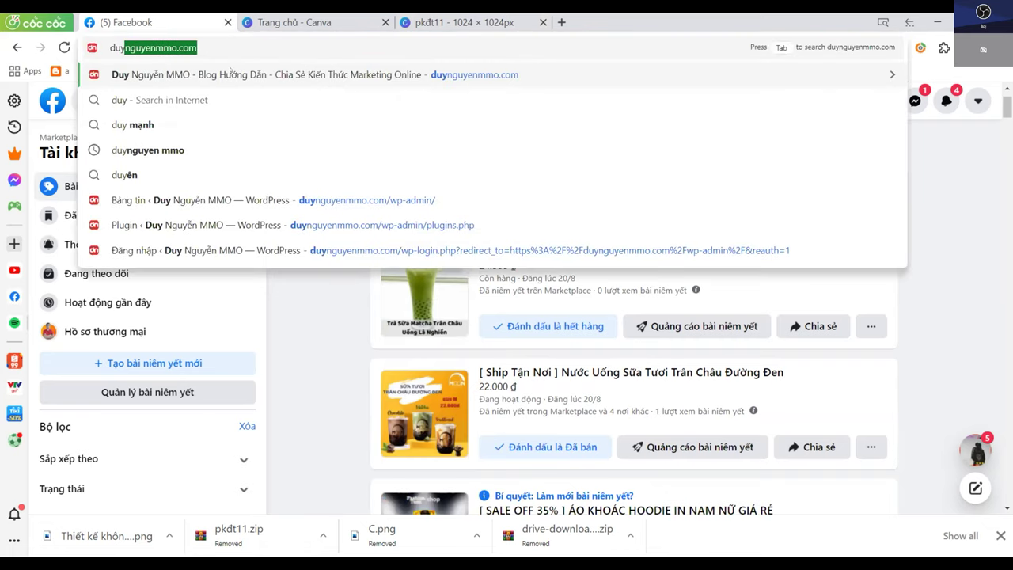
key("Return")
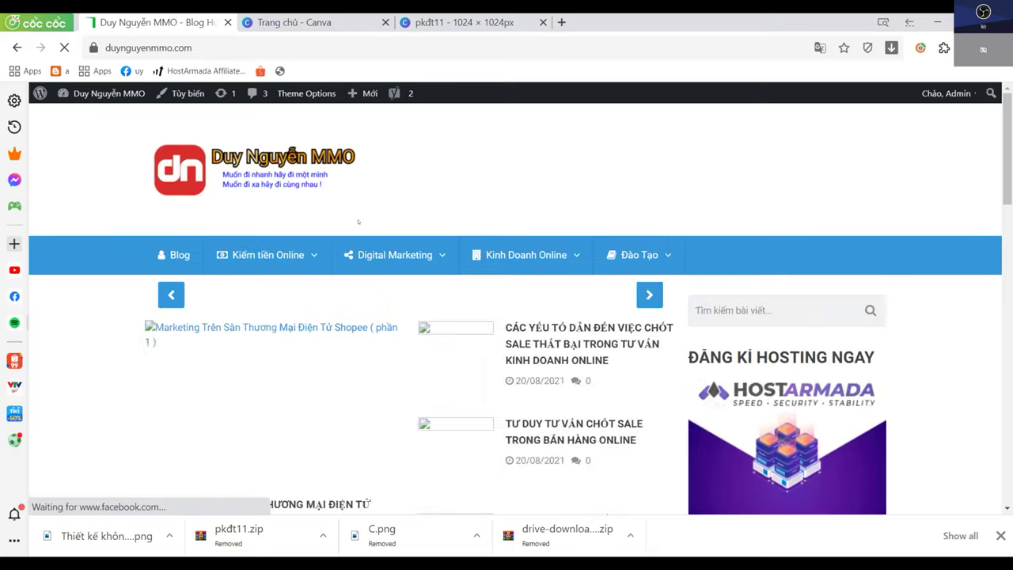
scroll(360, 228, "down", 15)
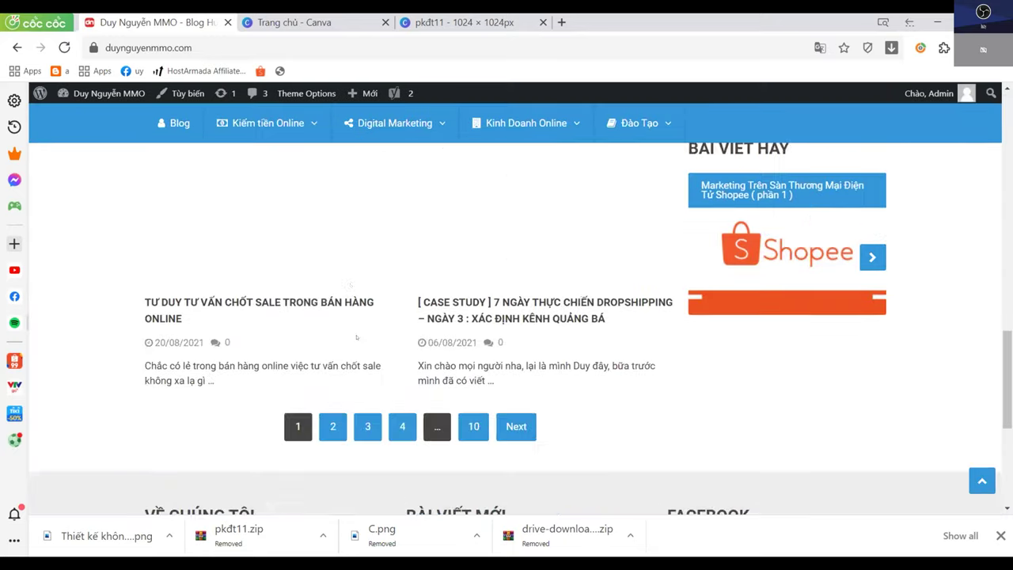
Go to page 2 of the blog posts and open the article "Bảo vệ: Kinh Nghiệm Thực Chiến Giúp Có Đơn Hàng Đầu Tiên"
left_click(331, 164)
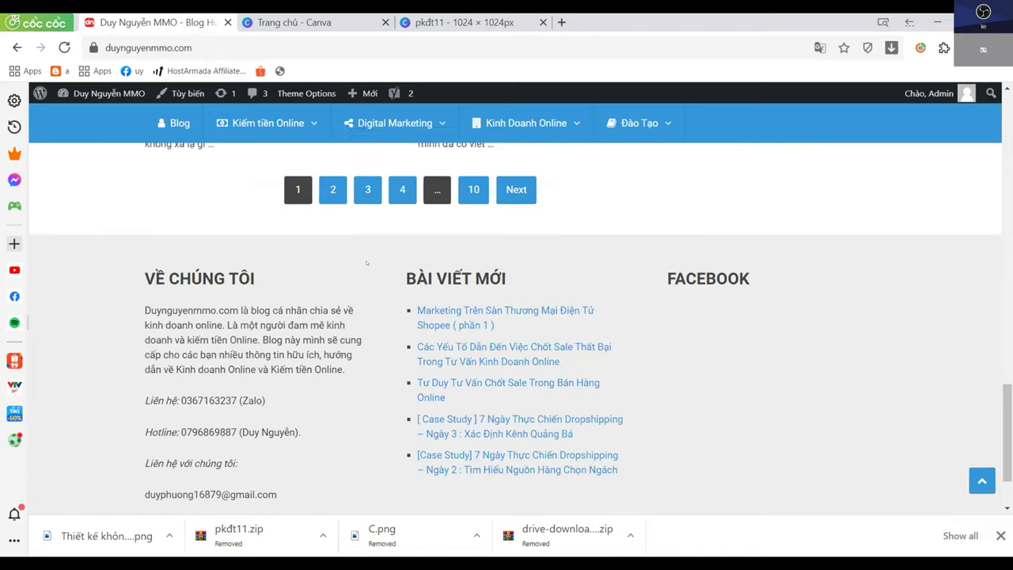
scroll(366, 262, "down", 5)
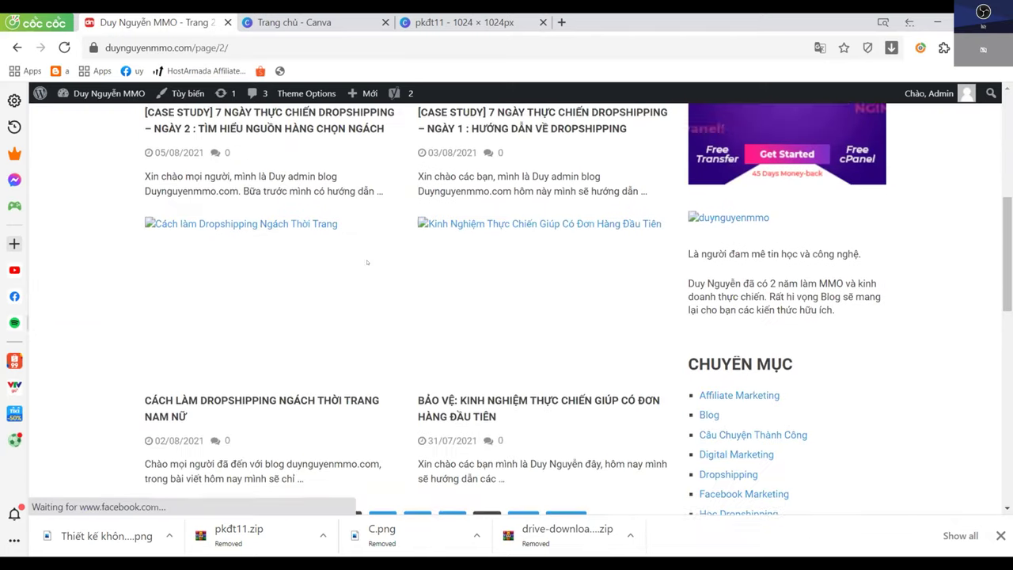
scroll(493, 251, "down", 1)
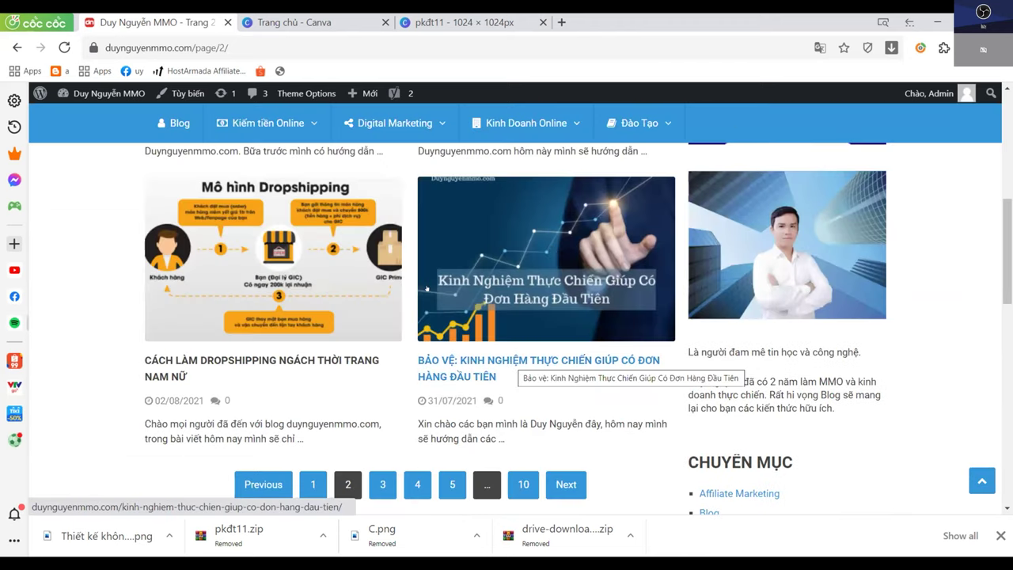
left_click(513, 366)
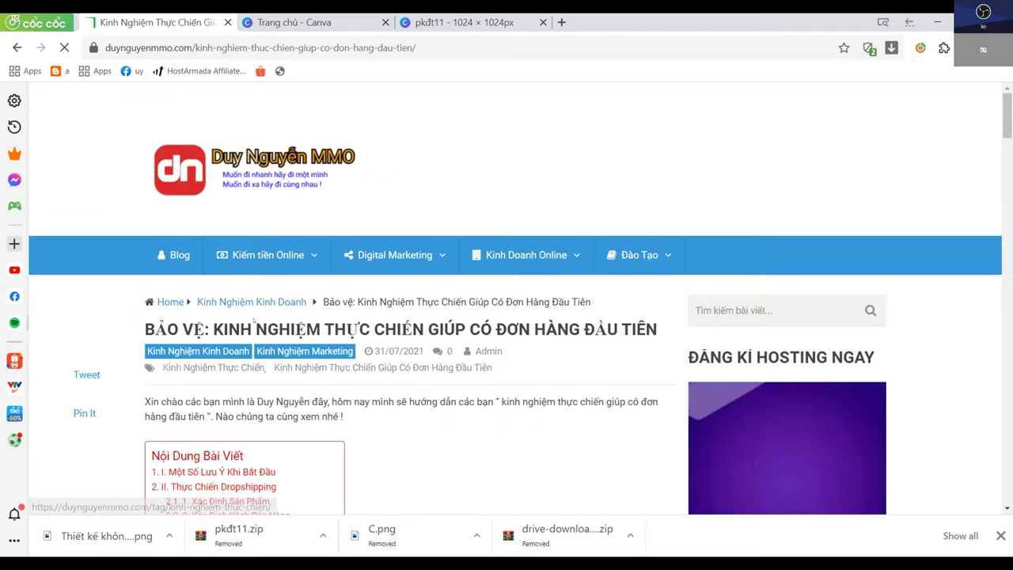
Examine the article's sections on choosing products, sales channels and SEO-standard Marketplace posting, including the embedded video
scroll(391, 320, "down", 7)
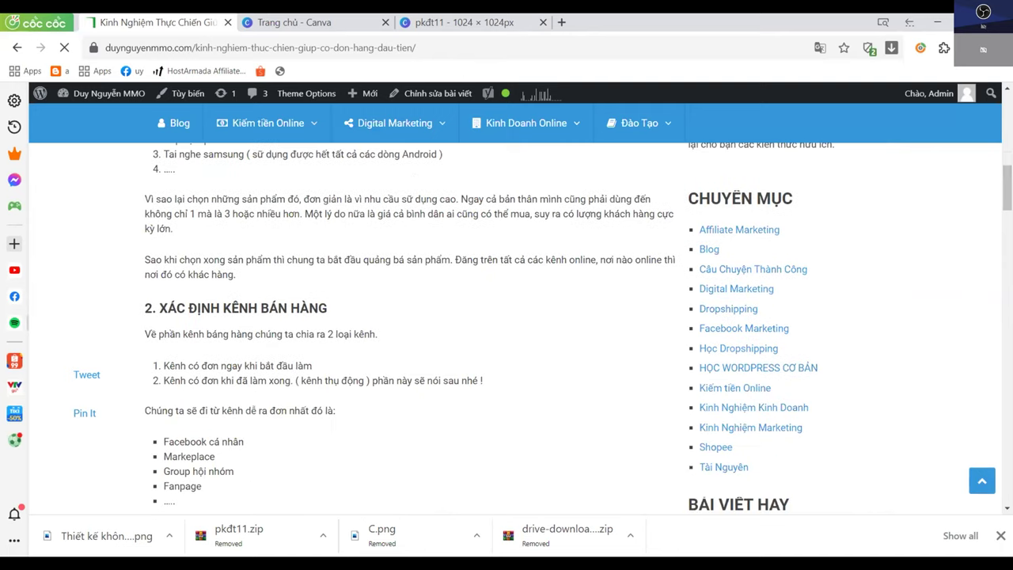
scroll(410, 326, "up", 6)
scroll(410, 326, "down", 3)
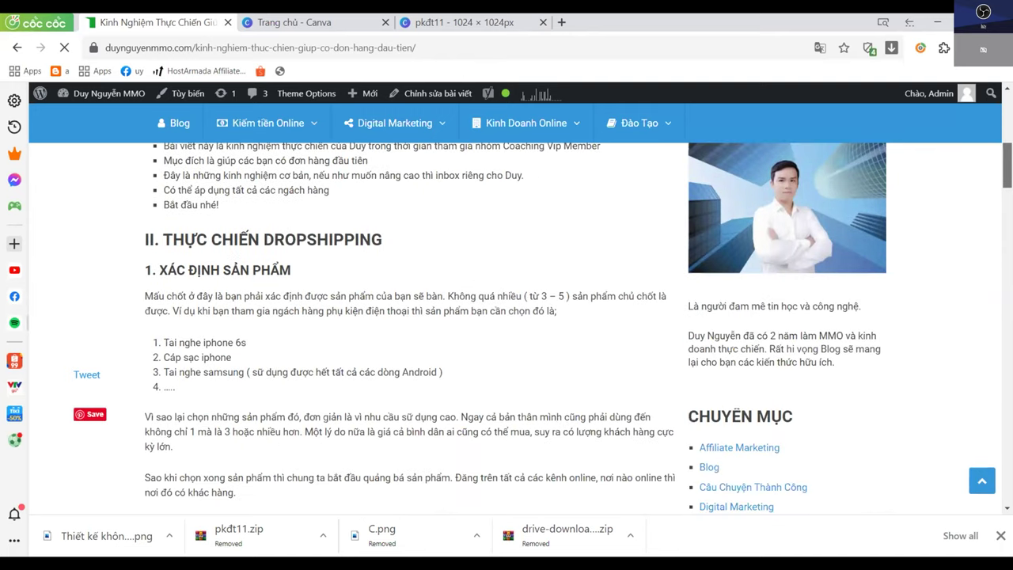
scroll(409, 326, "down", 2)
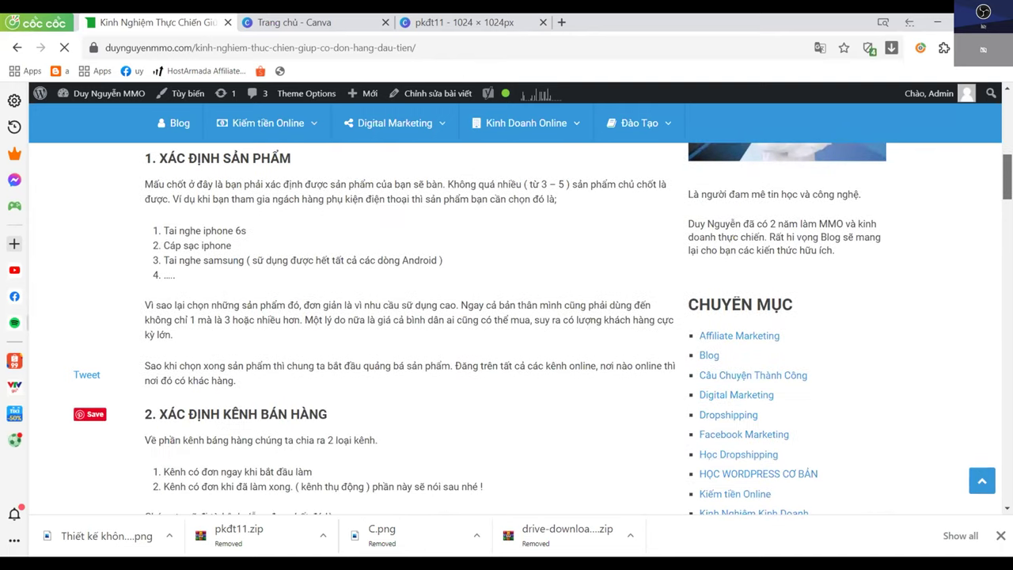
scroll(410, 326, "down", 4)
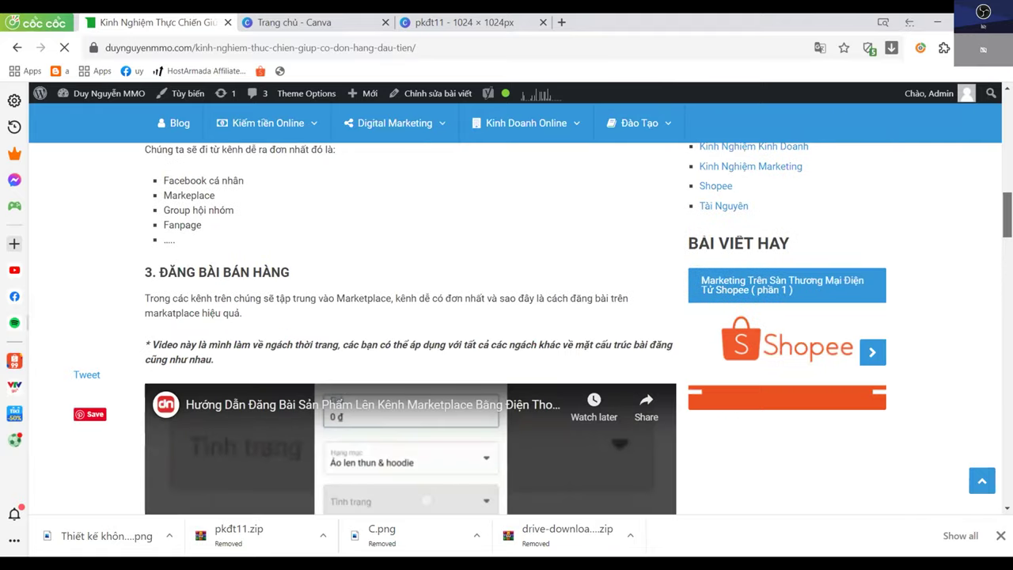
scroll(410, 326, "down", 3)
scroll(410, 326, "up", 6)
scroll(410, 326, "down", 4)
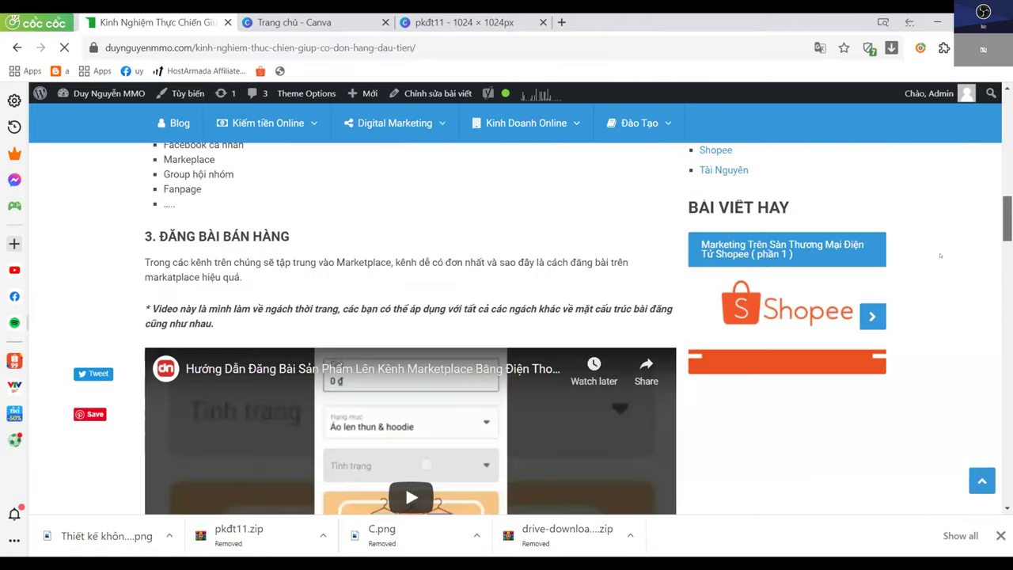
scroll(316, 261, "down", 6)
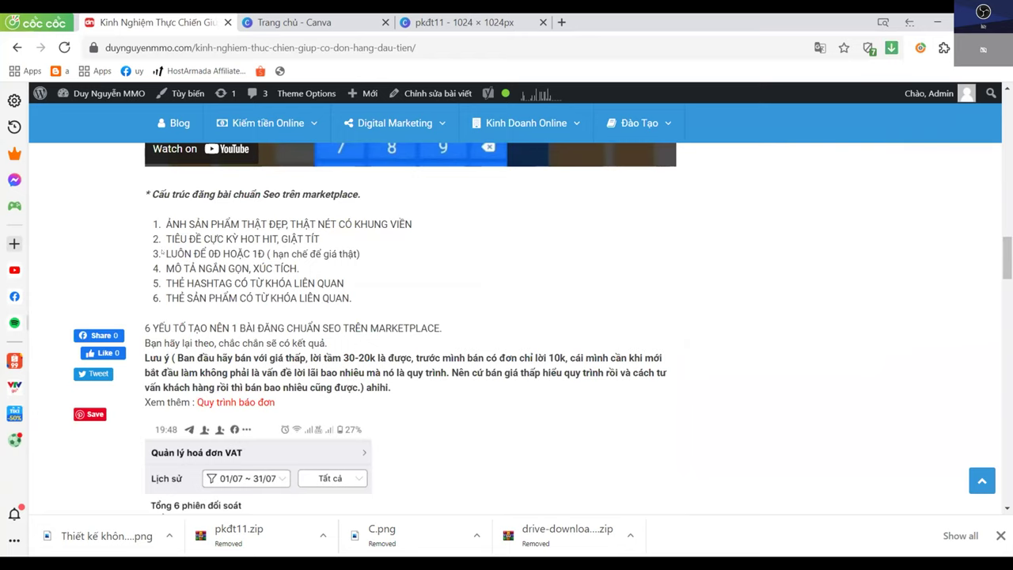
Examine the article's payment reconciliation screenshots, the recommended posting times and the concluding "Tổng kết" section
left_click_drag(1002, 258, 1001, 285)
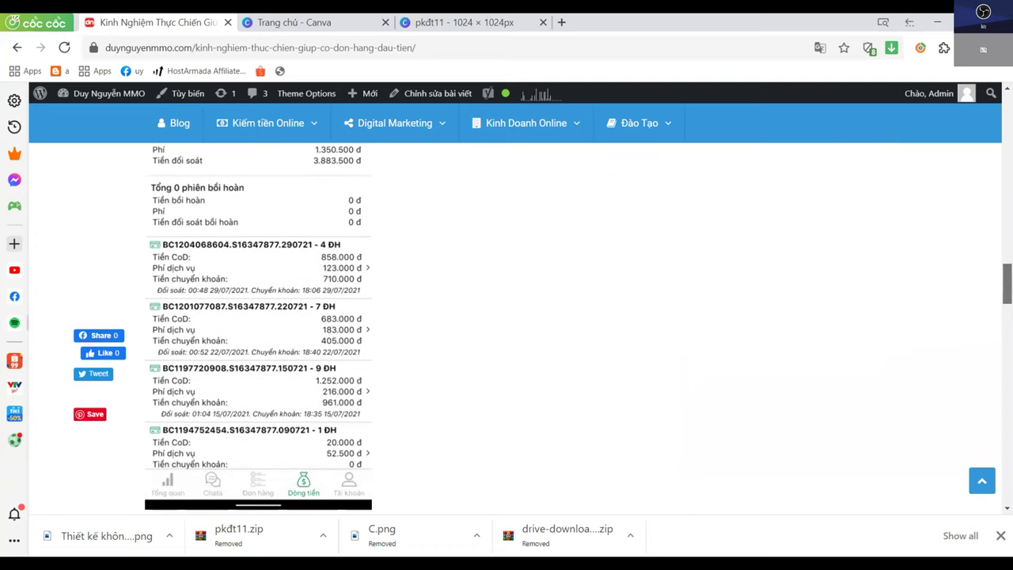
scroll(258, 325, "down", 5)
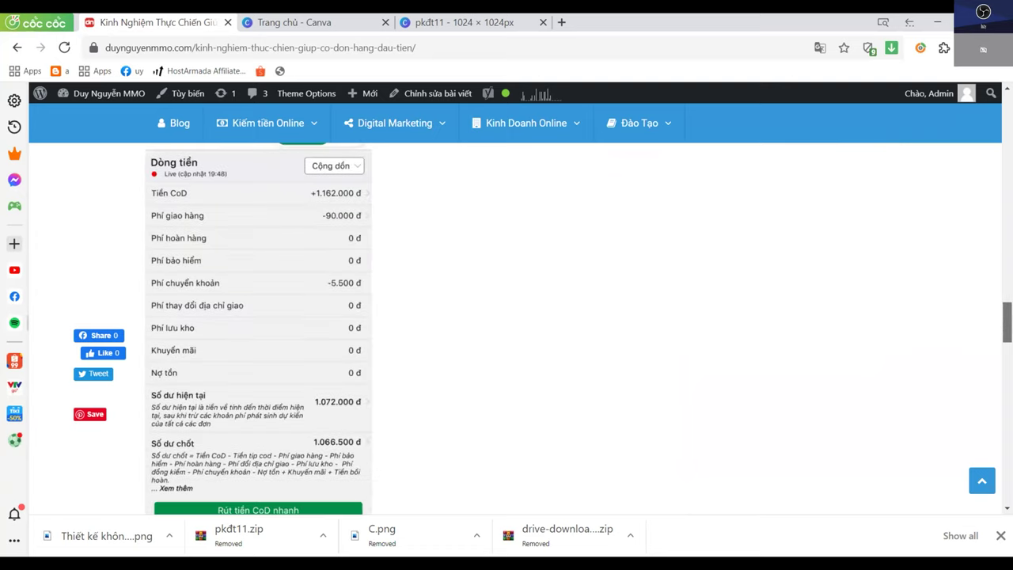
scroll(191, 138, "down", 6)
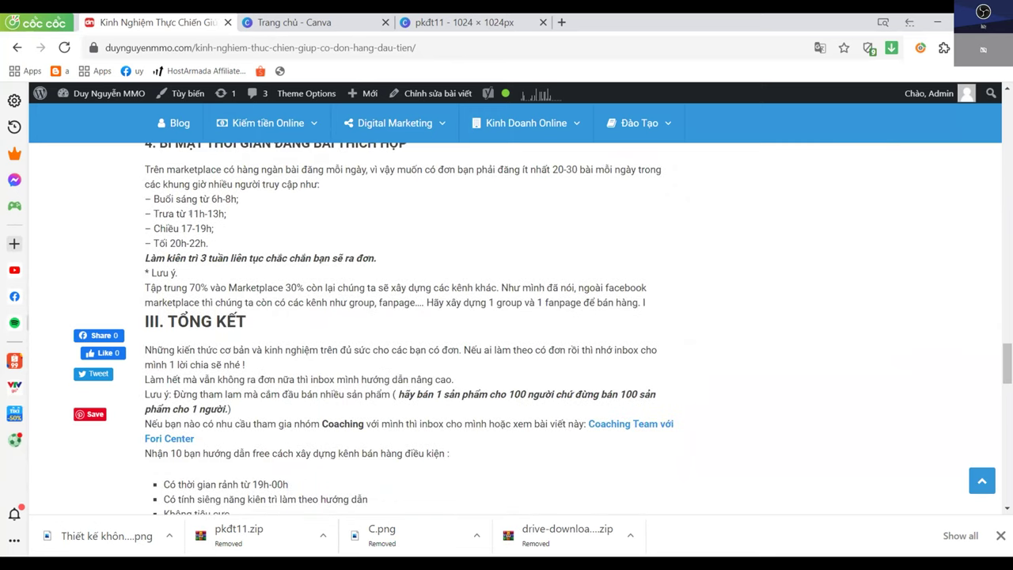
scroll(1007, 364, "down", 2)
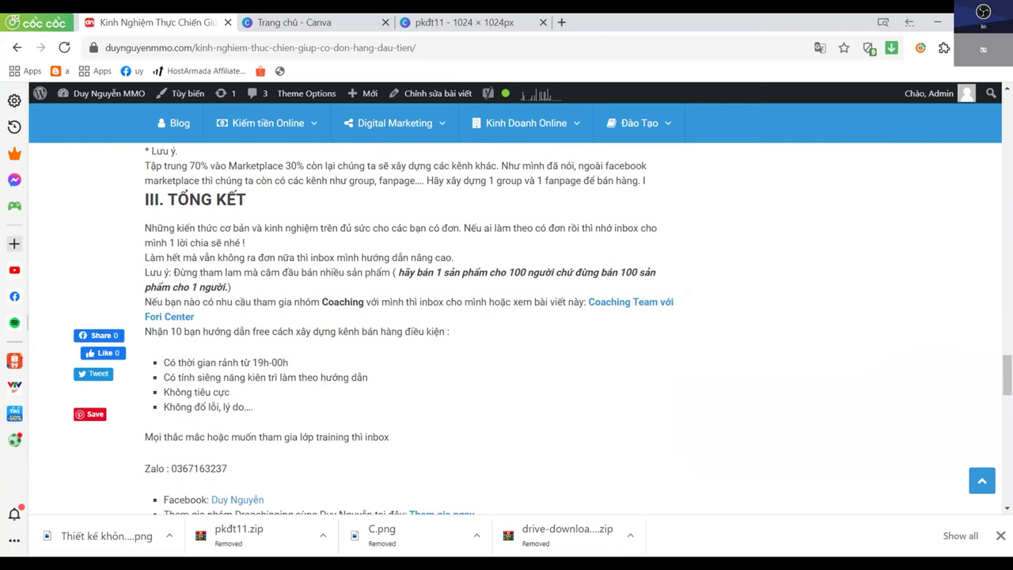
scroll(139, 278, "up", 2)
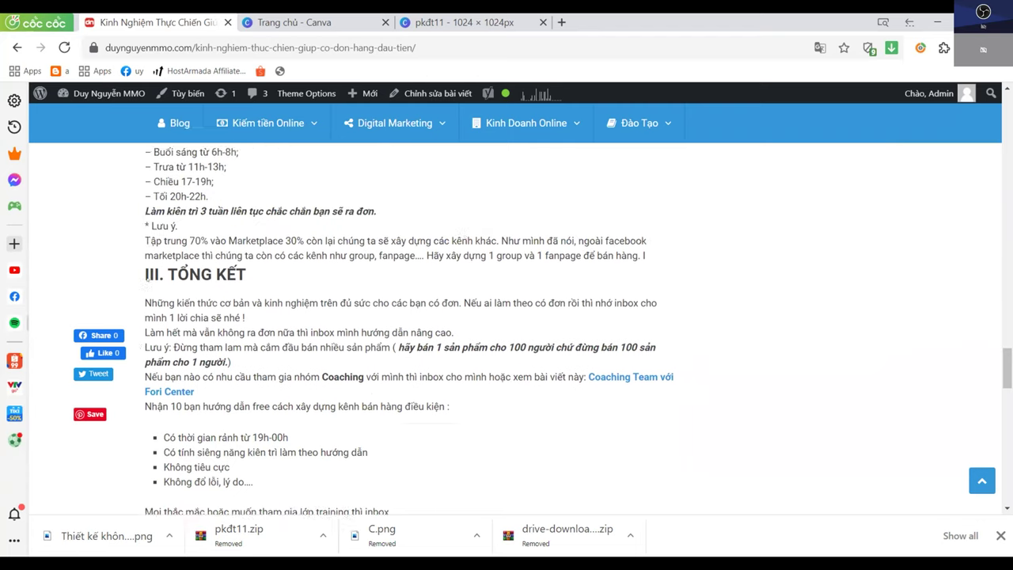
scroll(593, 295, "down", 2)
Open the linked "Coaching Team với Fori Center" article and examine the general benefits of joining
left_click(603, 304)
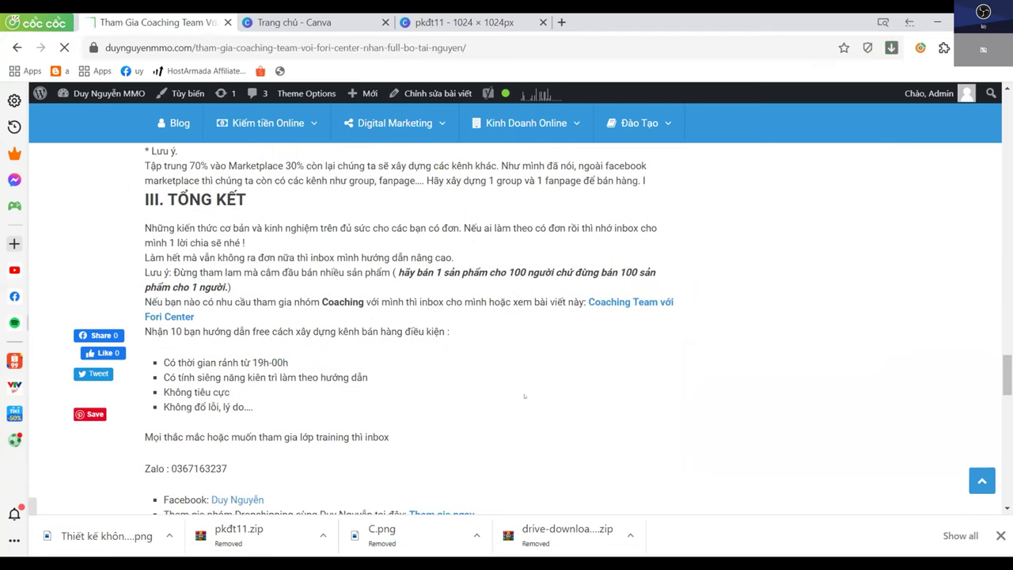
scroll(432, 363, "down", 6)
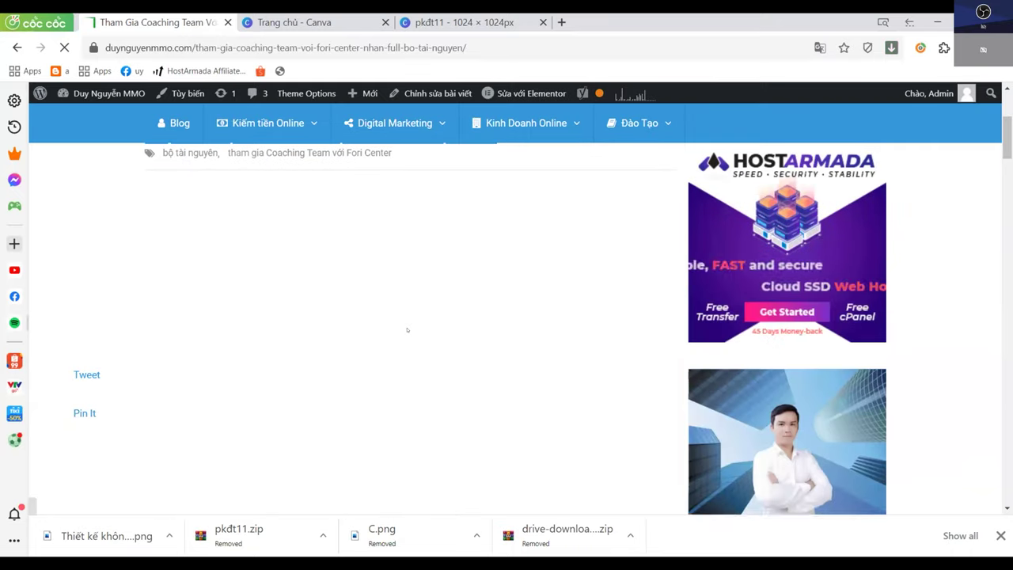
scroll(519, 346, "down", 10)
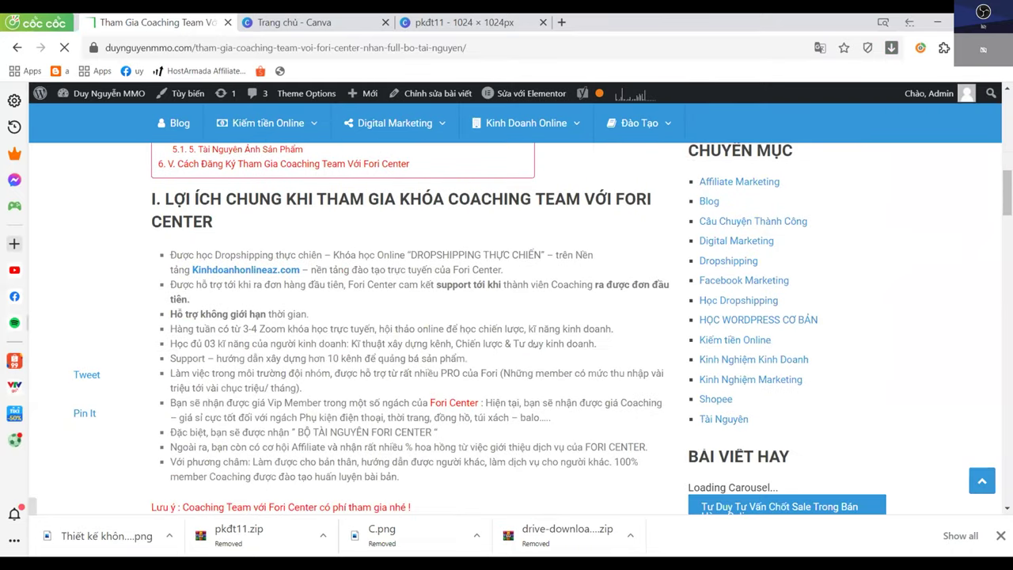
Examine the article's section IV on the Fori Center resource kit, from posting content and Facebook and Shopee guides to coaching and product image resources
scroll(534, 345, "down", 6)
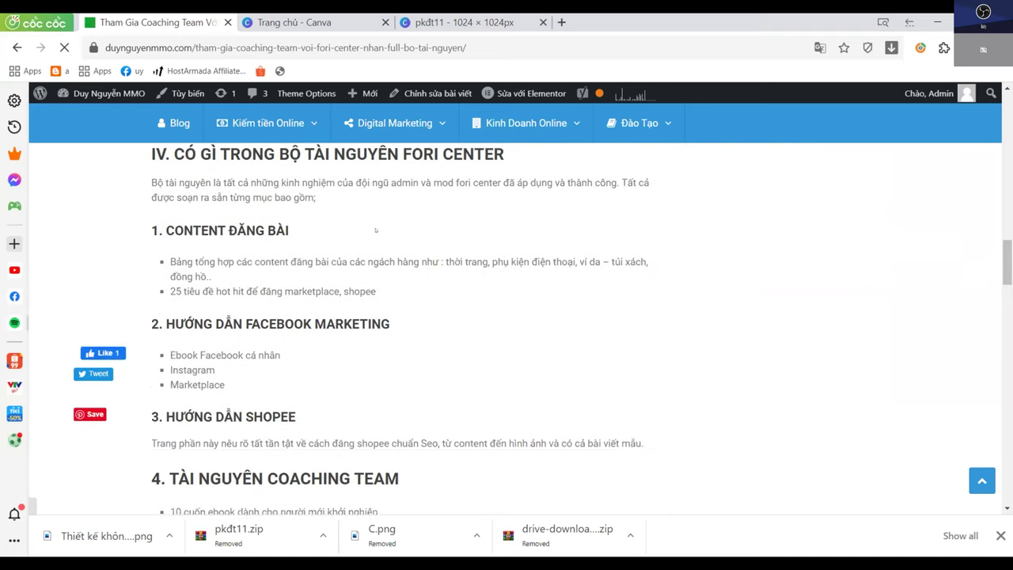
scroll(265, 273, "up", 1)
scroll(264, 277, "down", 1)
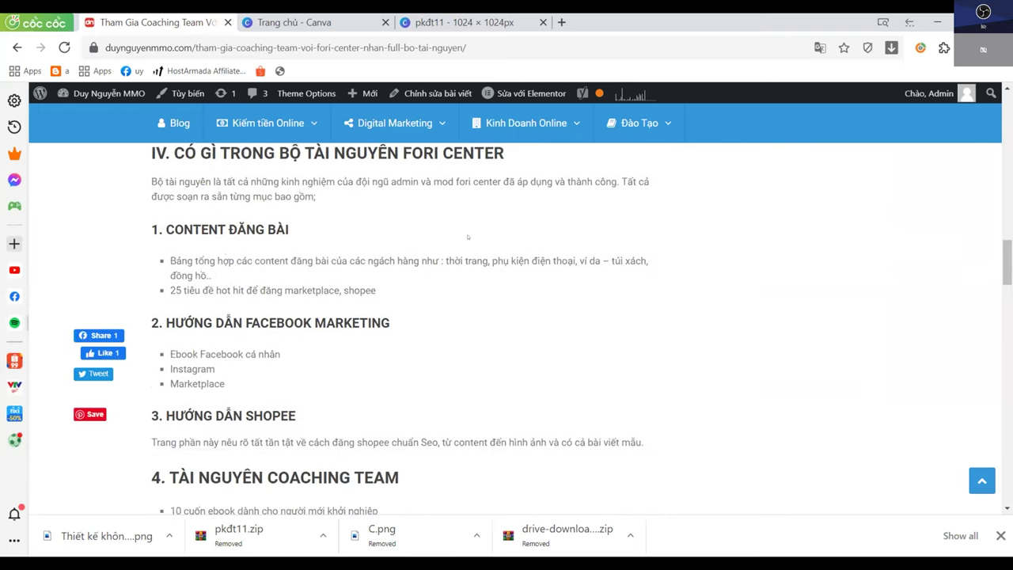
scroll(347, 278, "down", 1)
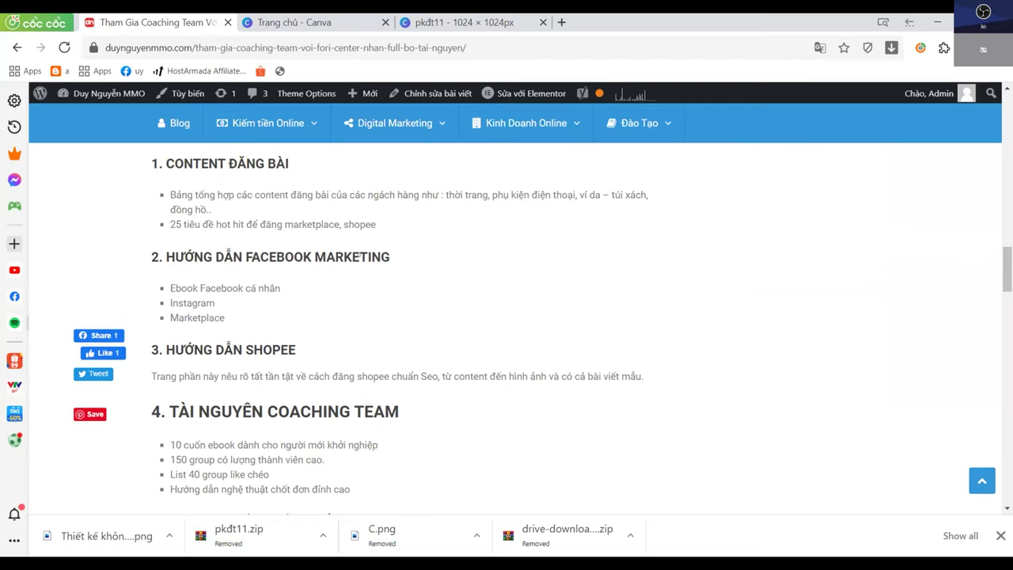
scroll(399, 306, "down", 1)
scroll(364, 293, "up", 1)
scroll(356, 305, "down", 1)
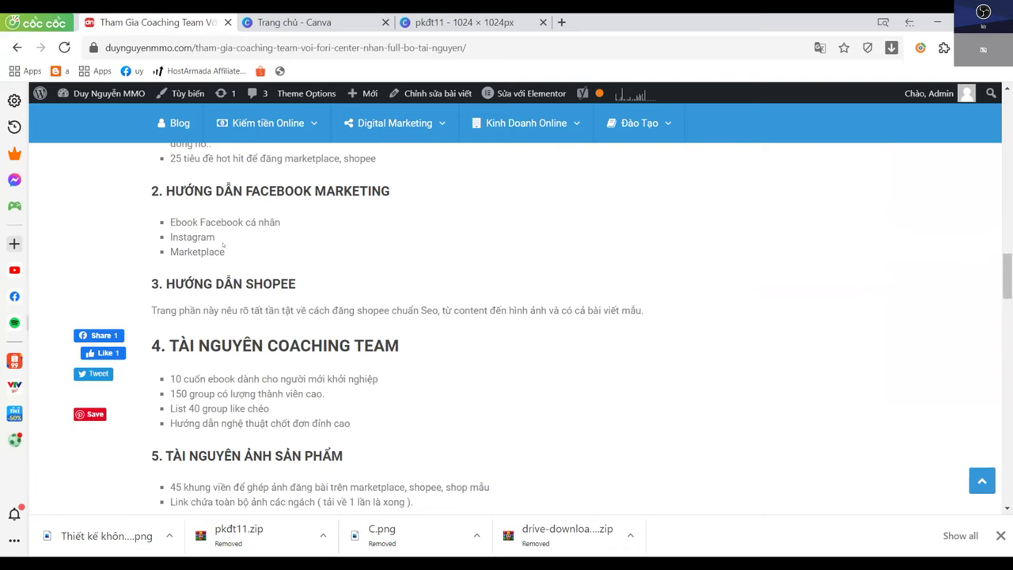
scroll(297, 254, "down", 1)
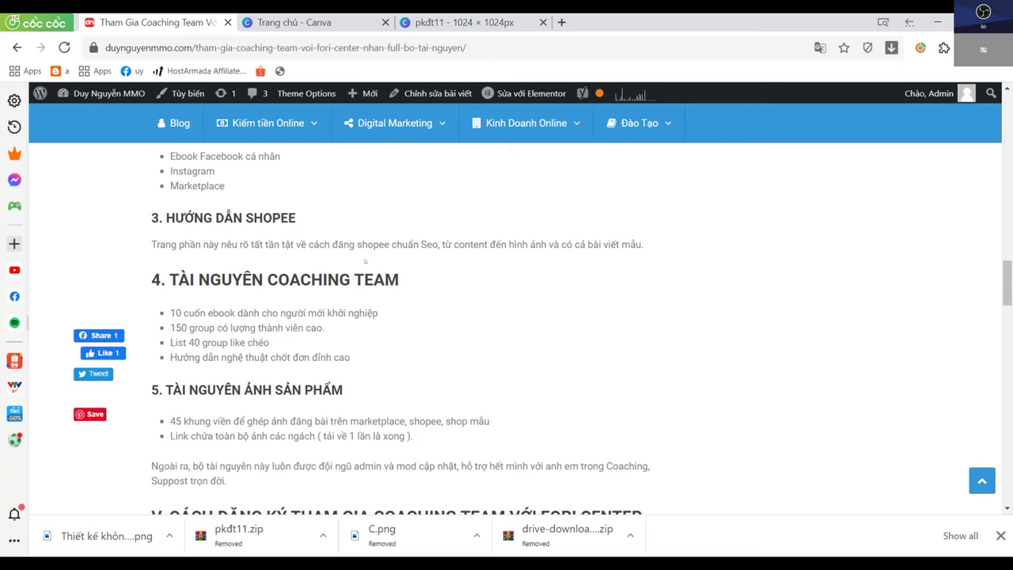
scroll(476, 270, "down", 1)
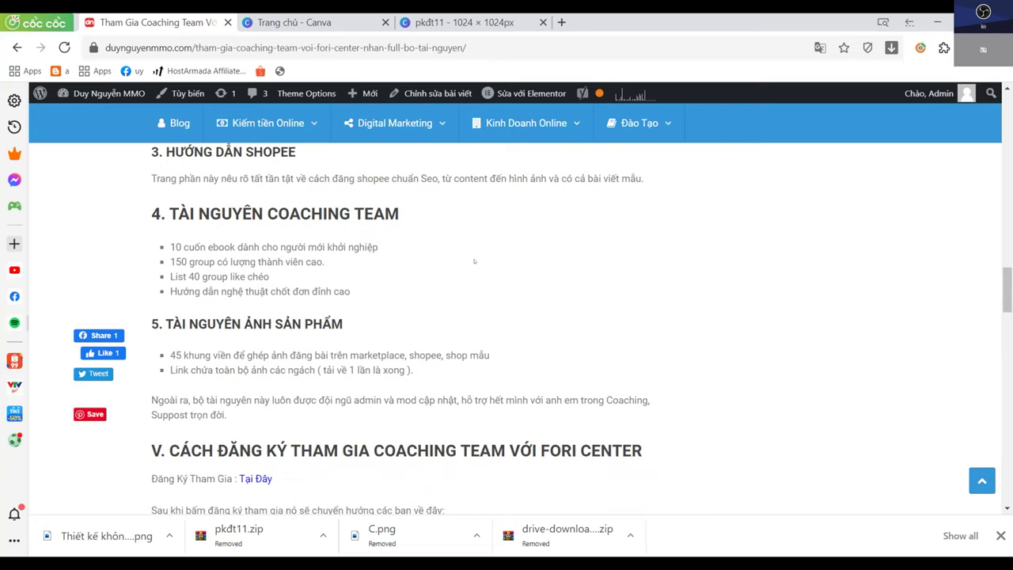
scroll(474, 261, "down", 1)
scroll(395, 198, "up", 1)
scroll(307, 338, "down", 1)
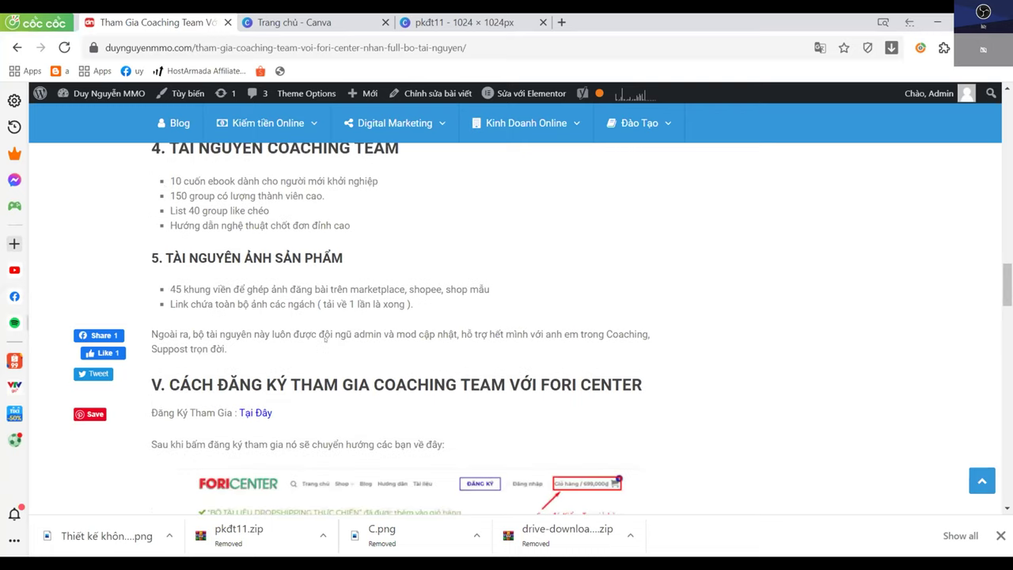
Examine the section V registration instructions, covering adding the document set to the cart, proceeding to payment and filling in the billing details
scroll(332, 336, "down", 4)
scroll(348, 332, "down", 10)
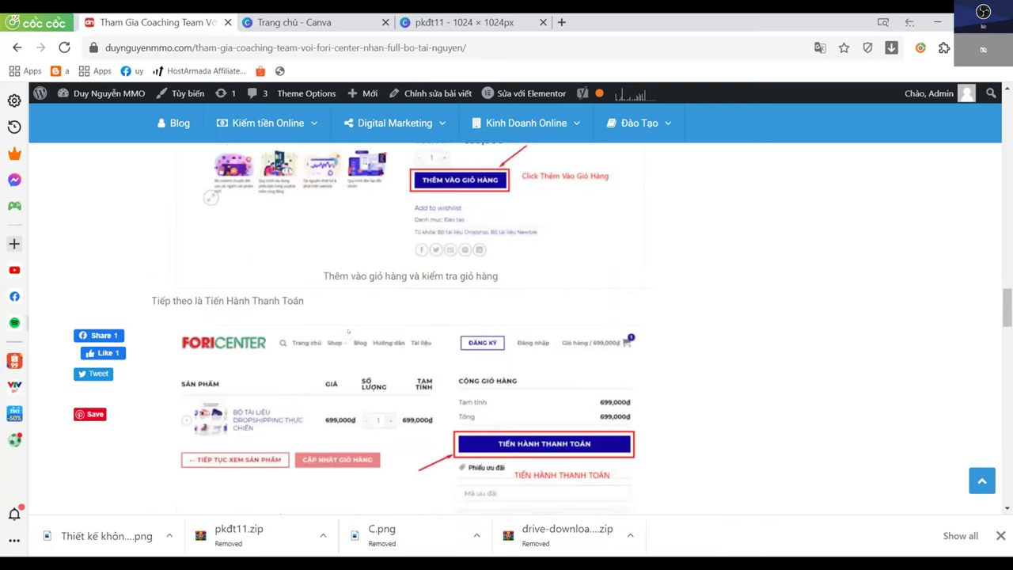
scroll(359, 320, "up", 3)
scroll(359, 320, "up", 4)
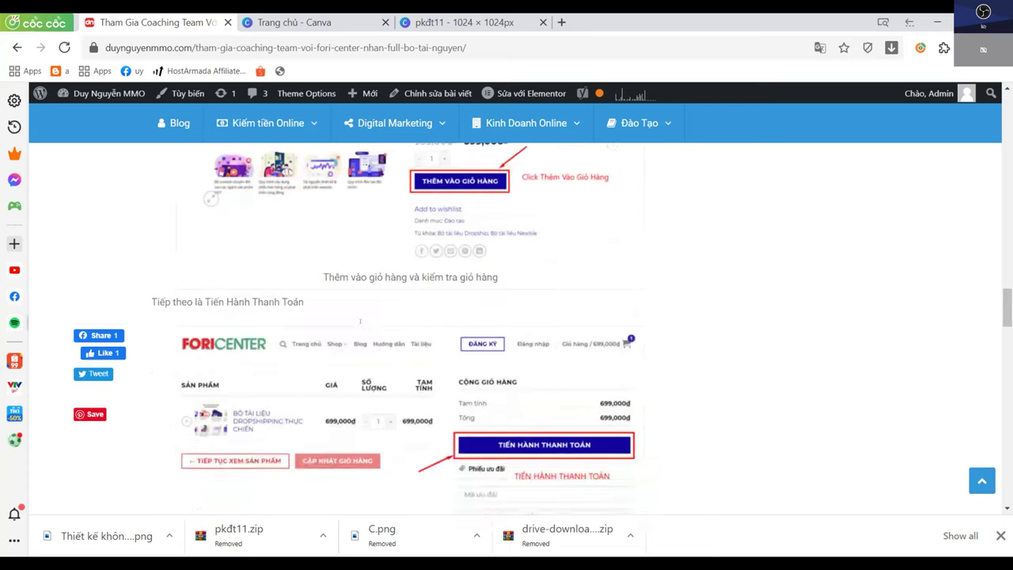
scroll(358, 320, "down", 2)
scroll(358, 321, "up", 2)
scroll(359, 320, "up", 5)
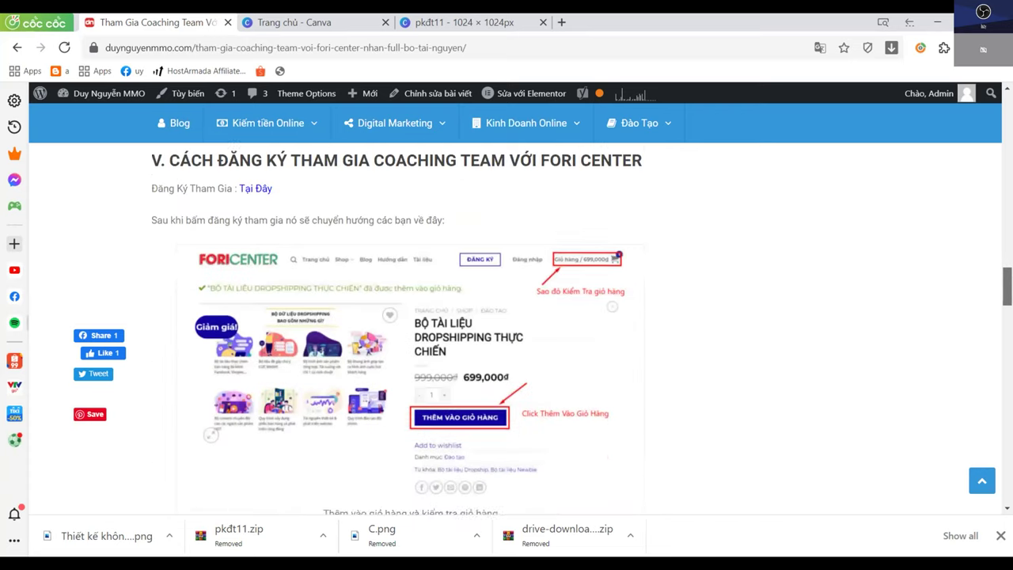
scroll(358, 321, "up", 2)
scroll(359, 321, "down", 5)
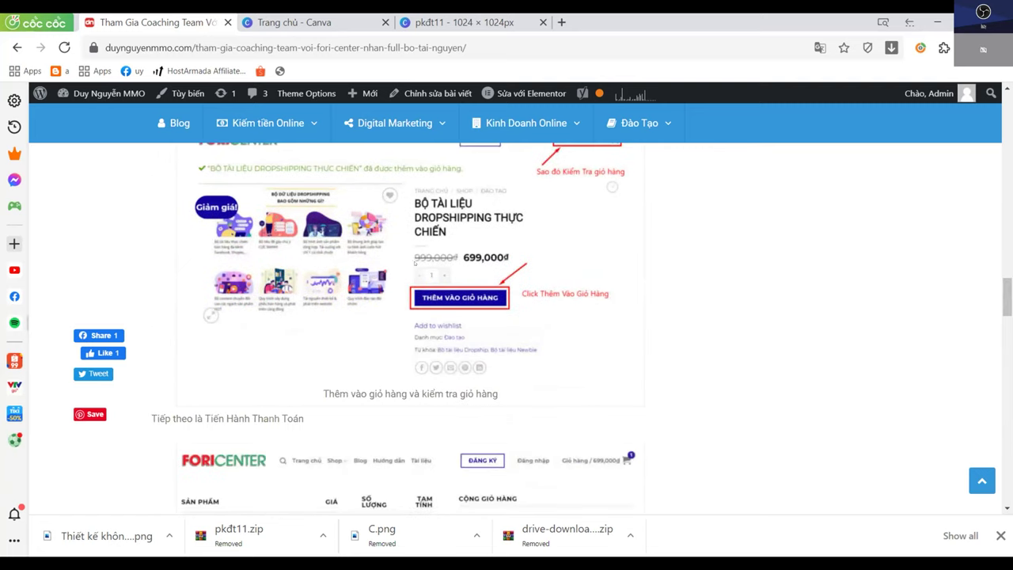
scroll(410, 317, "up", 2)
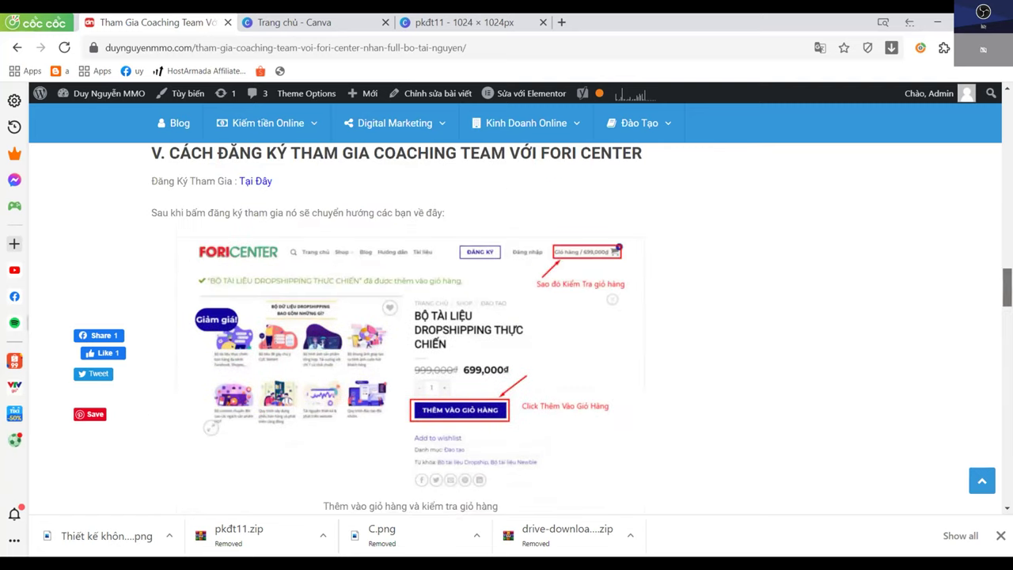
scroll(400, 277, "down", 2)
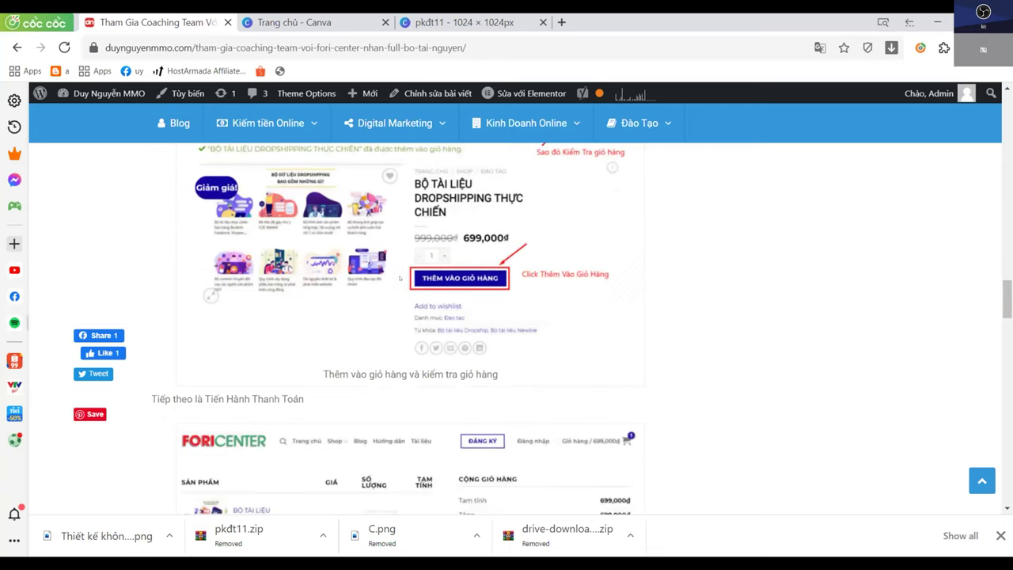
scroll(608, 288, "up", 1)
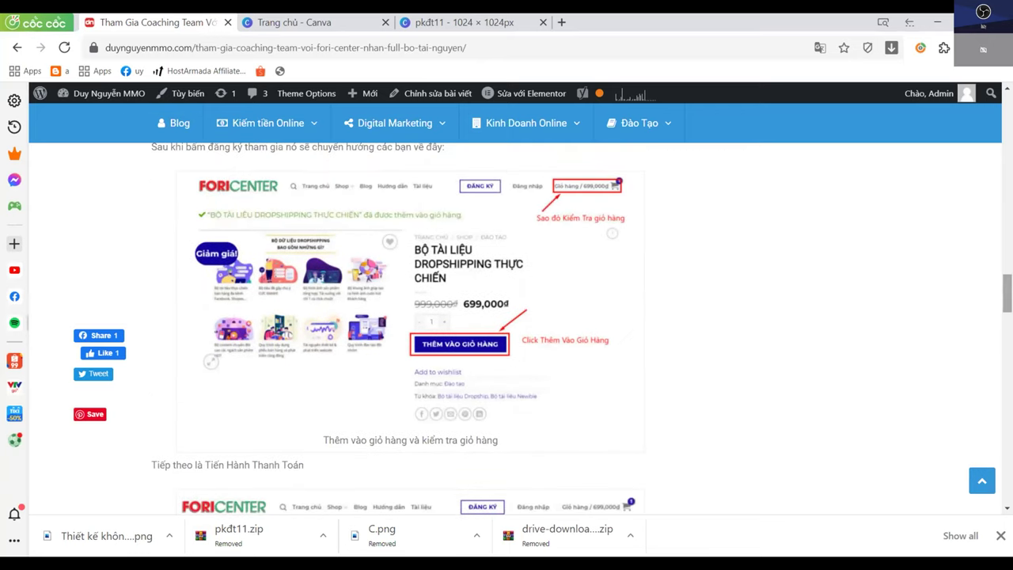
scroll(1007, 297, "down", 1)
scroll(1007, 299, "down", 8)
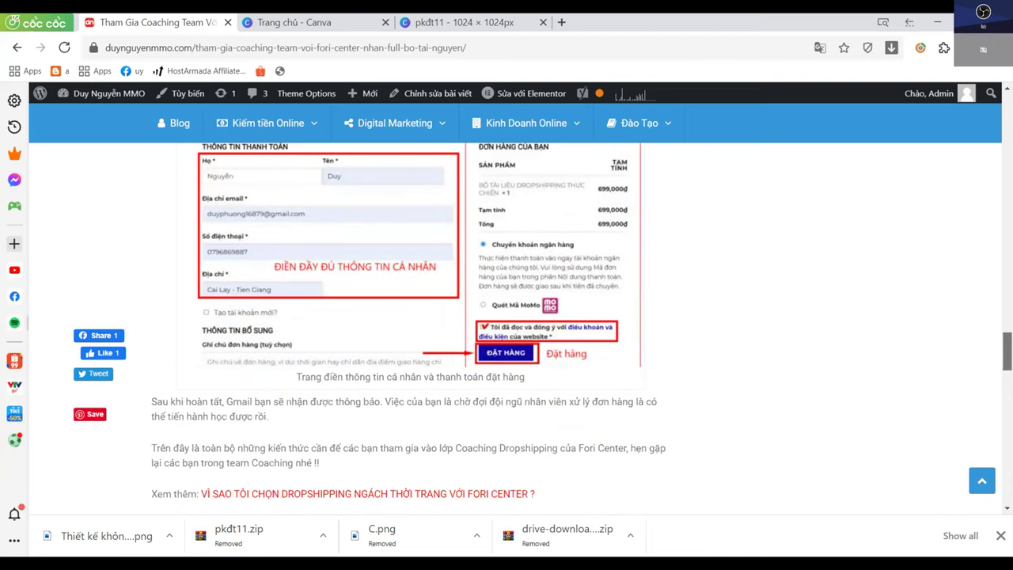
scroll(1007, 346, "up", 4)
scroll(1007, 347, "down", 3)
scroll(468, 239, "down", 3)
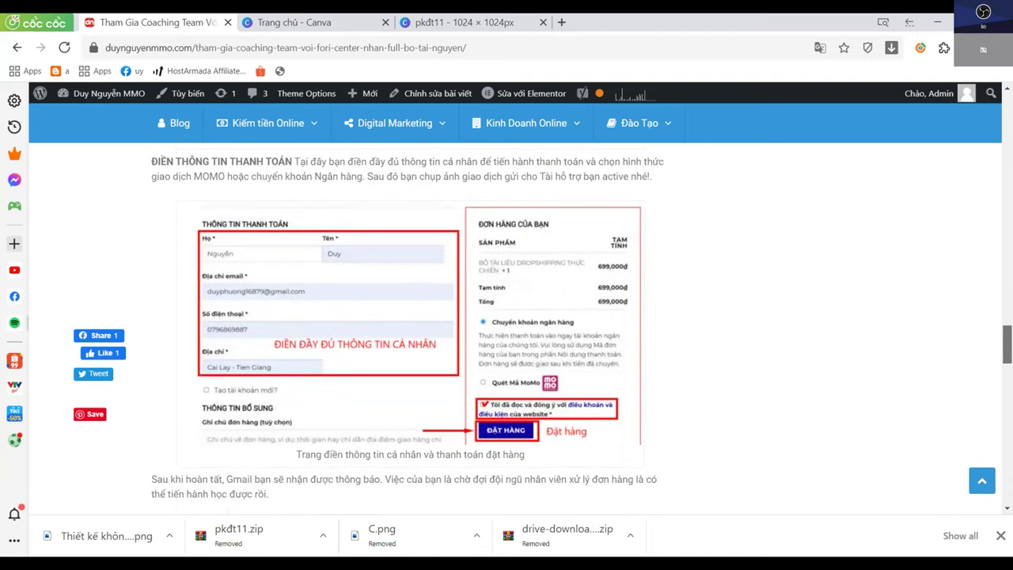
Examine the article's closing contact section and the Marketplace message screenshots of class members' results, and return to the article's beginning
scroll(440, 221, "down", 5)
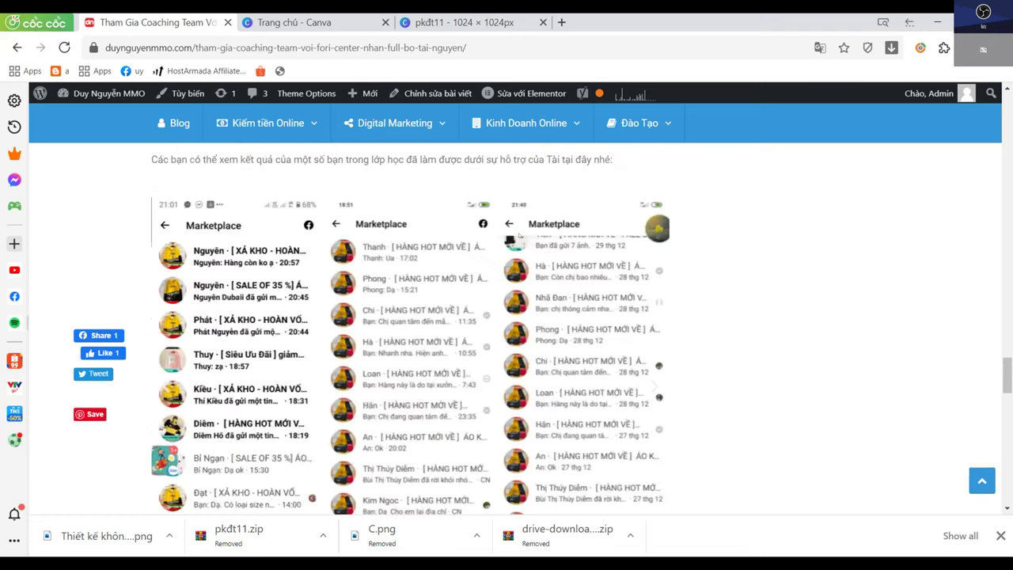
scroll(553, 229, "up", 6)
scroll(509, 212, "down", 4)
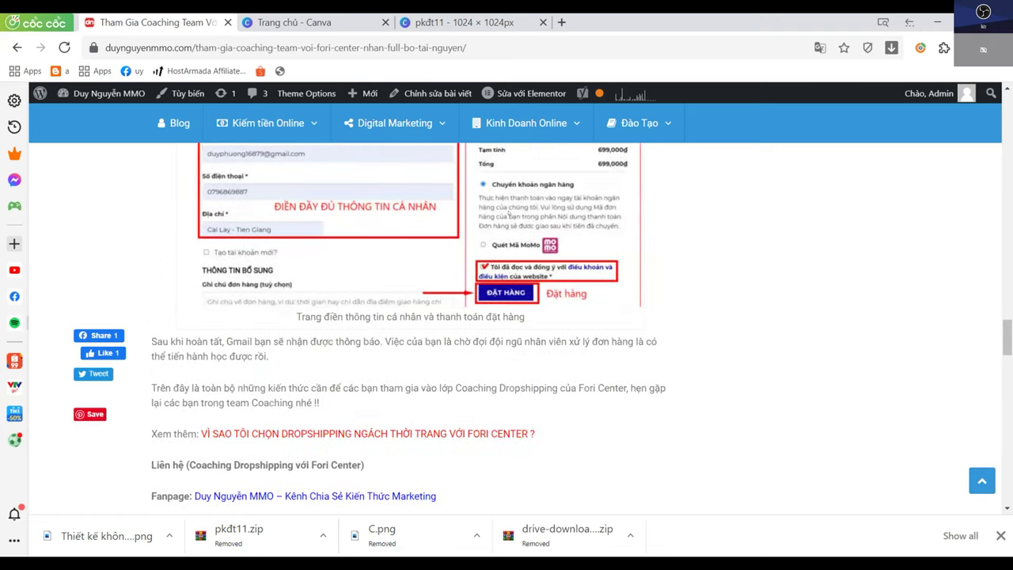
scroll(507, 329, "down", 5)
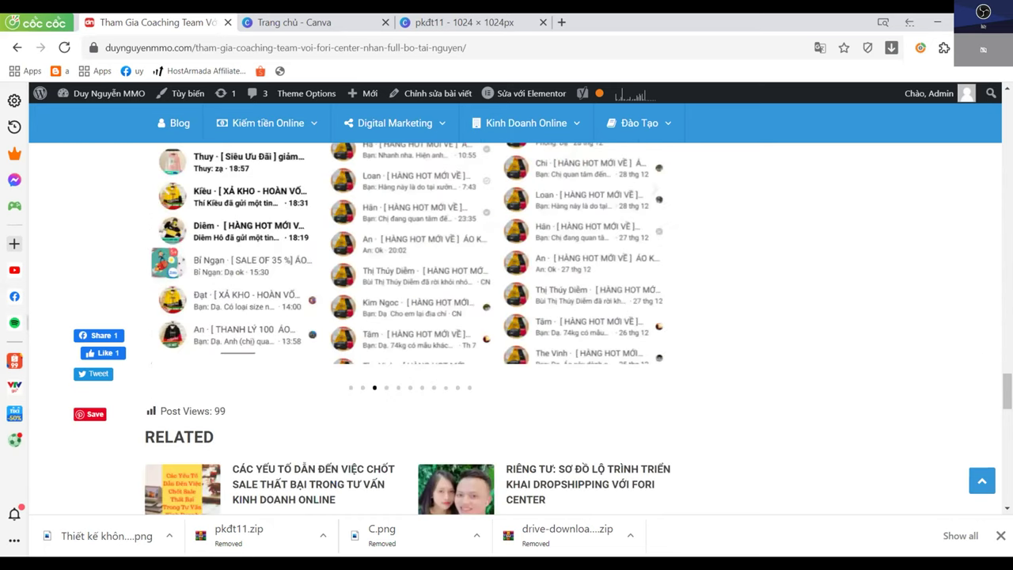
scroll(507, 328, "up", 2)
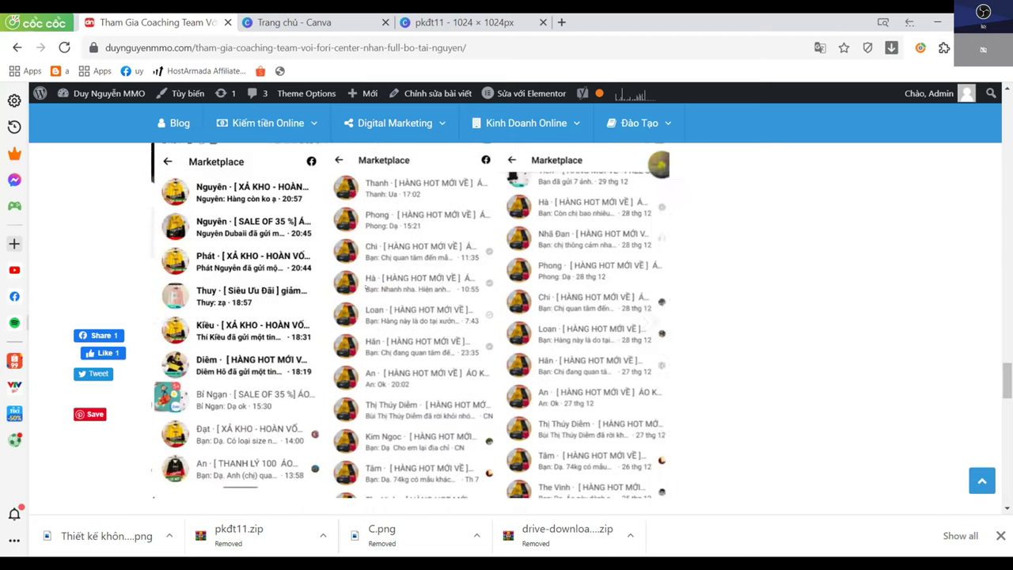
scroll(366, 286, "down", 3)
scroll(366, 286, "down", 2)
scroll(366, 287, "up", 10)
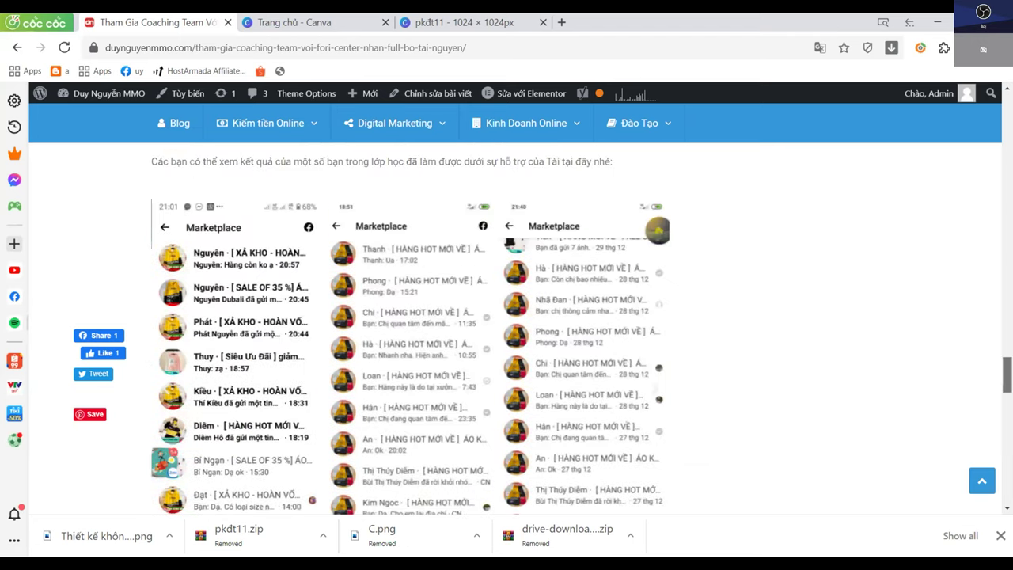
scroll(366, 287, "up", 5)
scroll(514, 316, "up", 15)
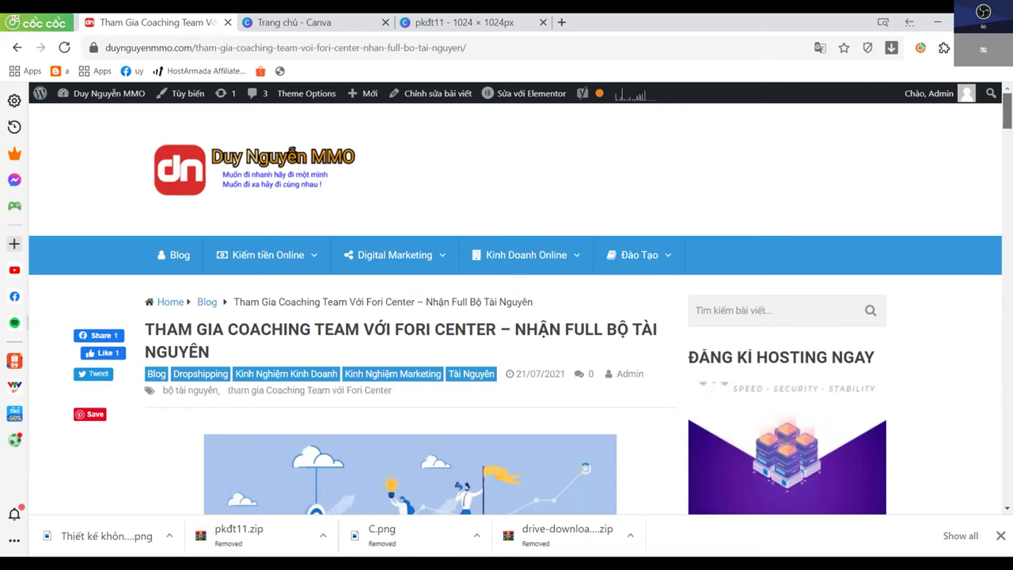
scroll(407, 202, "down", 2)
scroll(408, 202, "up", 2)
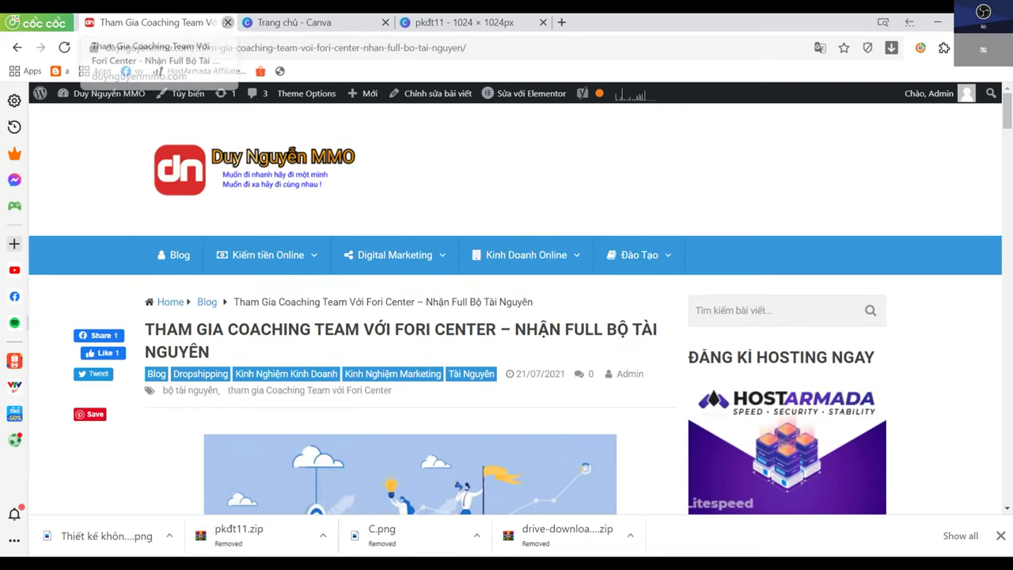
Close the coaching article and open Google Drive's My Drive page in place of the Canva home page
left_click(228, 22)
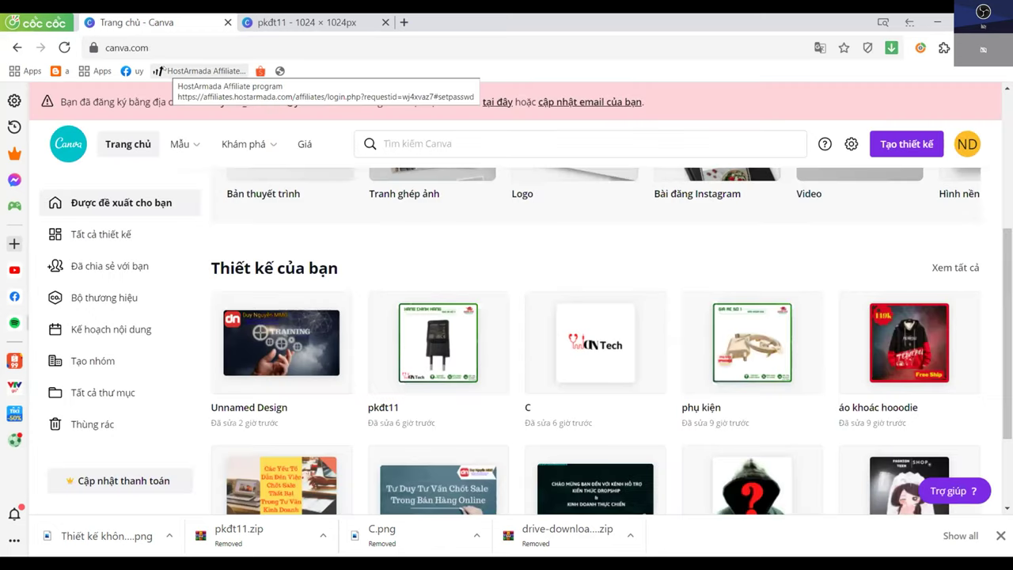
scroll(356, 331, "down", 2)
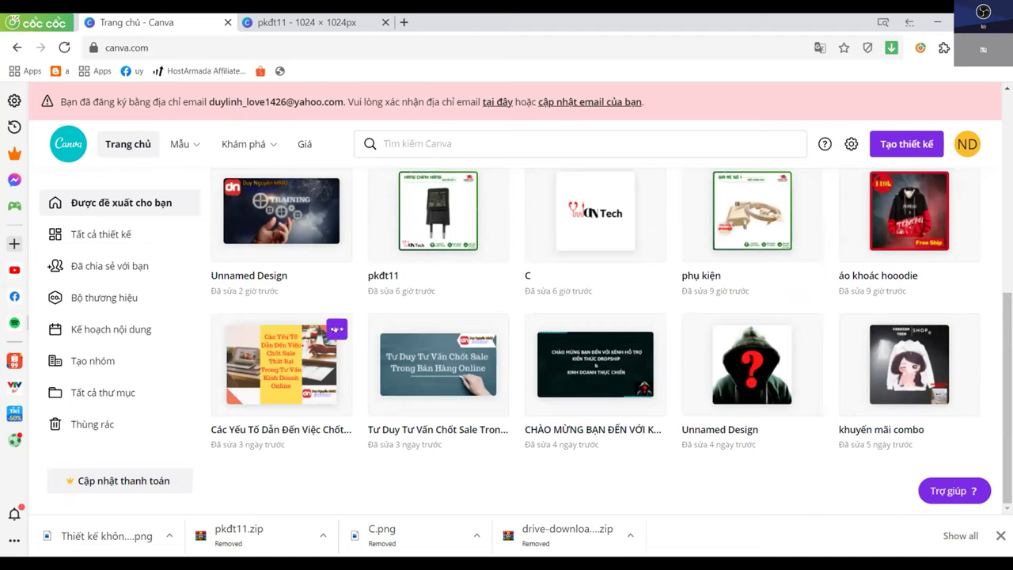
left_click(158, 45)
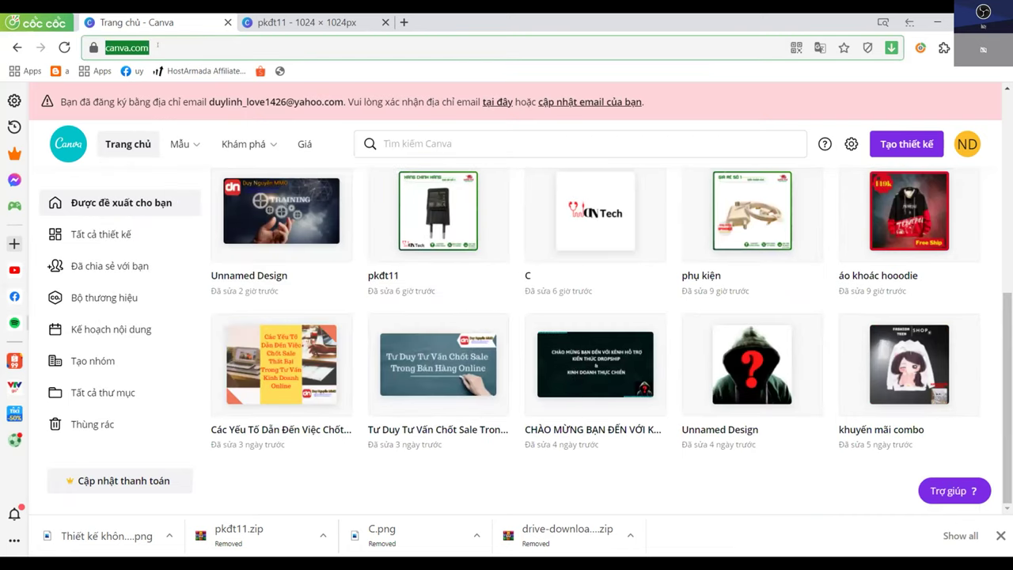
type("g")
key("BackSpace")
type("d")
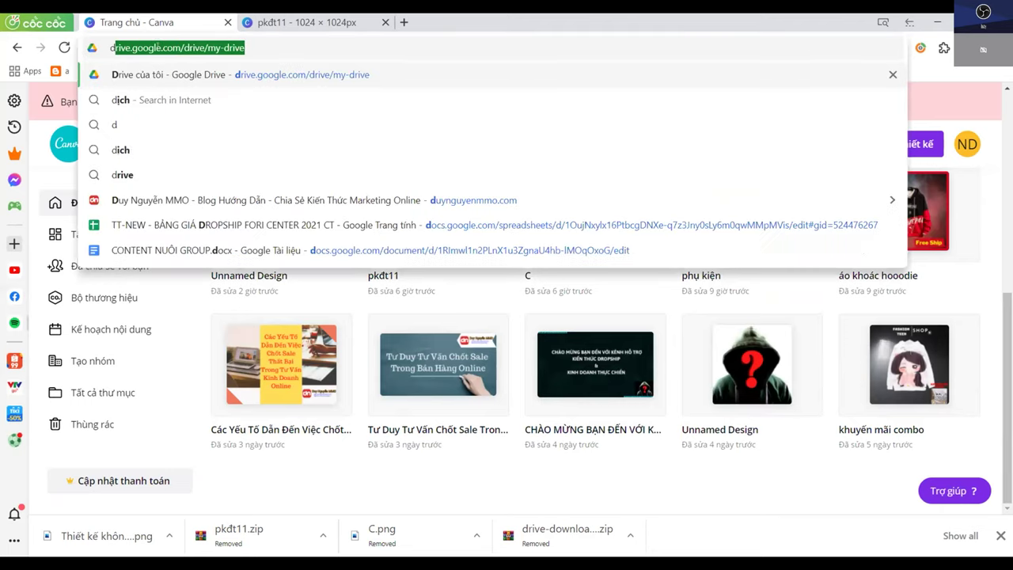
key("Return")
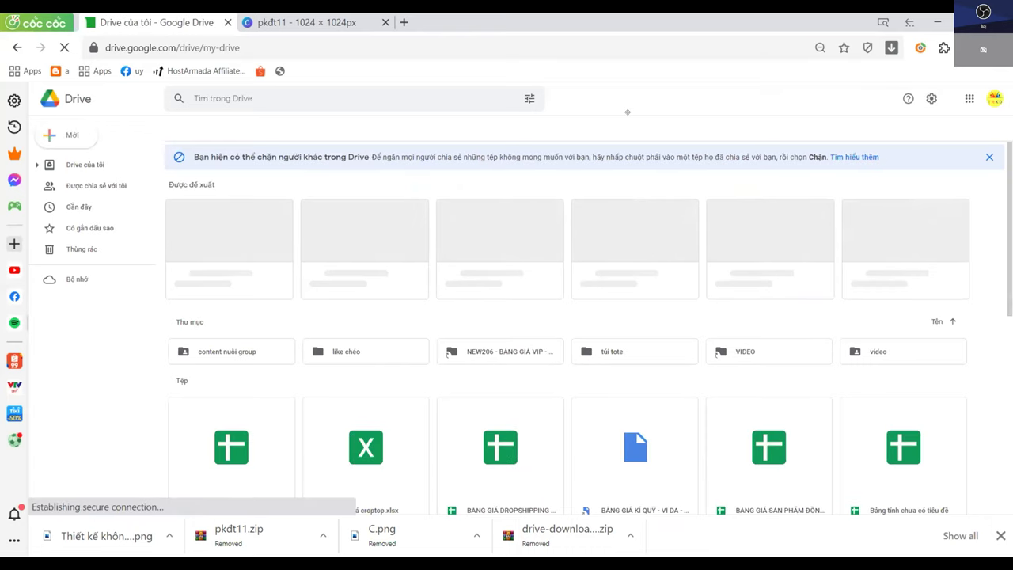
Switch Drive to the signed-in Google account that holds the Fori Center resource folders and view its My Drive contents
left_click(994, 98)
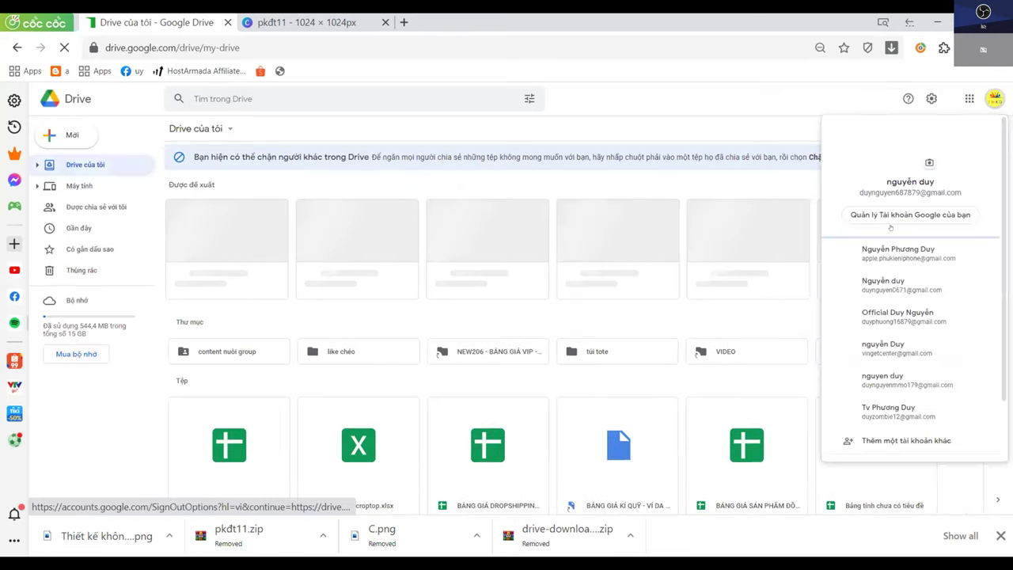
left_click(856, 320)
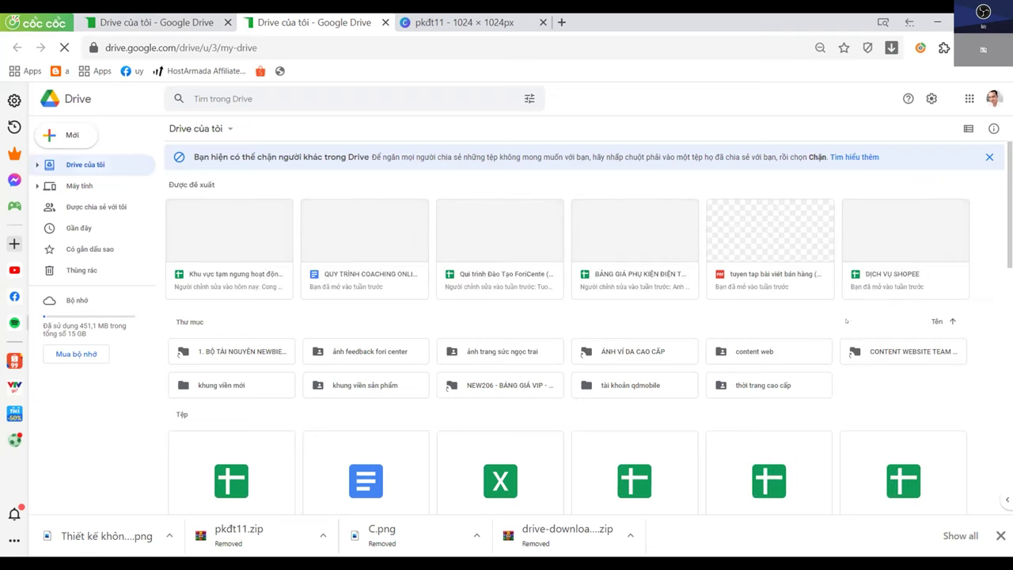
scroll(633, 341, "down", 2)
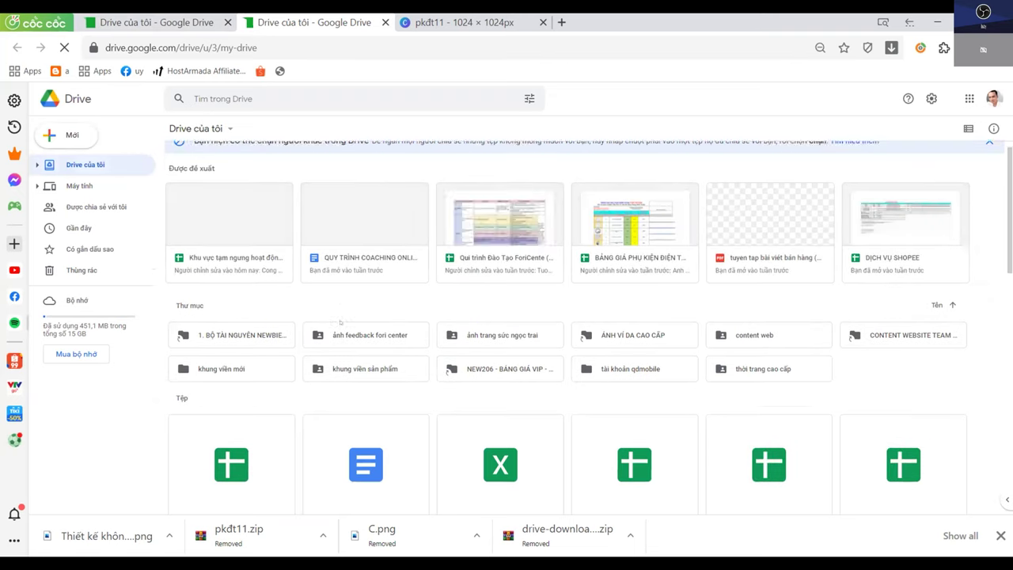
scroll(415, 318, "up", 2)
scroll(367, 310, "up", 1)
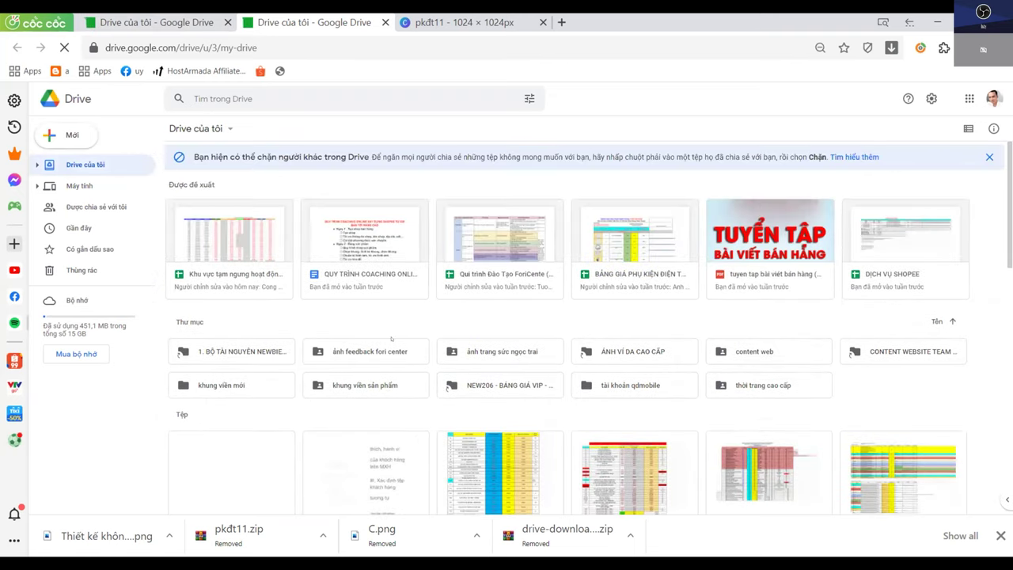
Open the "NEW206 - BẢNG GIÁ VIP - KÝ QUỸ THỜI TRANG FORI" folder, examine its product price sheets and return to My Drive
left_click(493, 386)
key("Return")
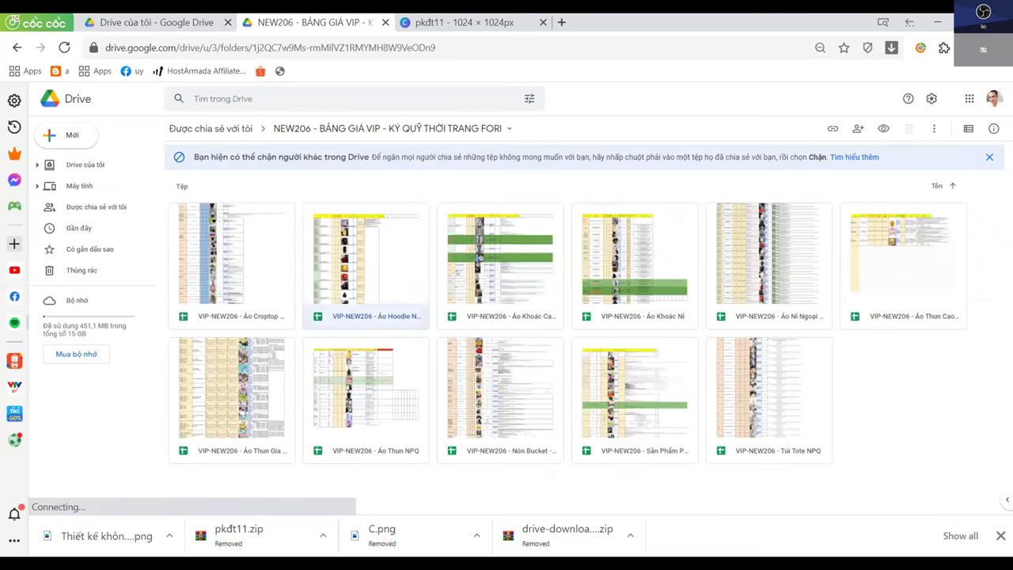
left_click_drag(506, 257, 626, 293)
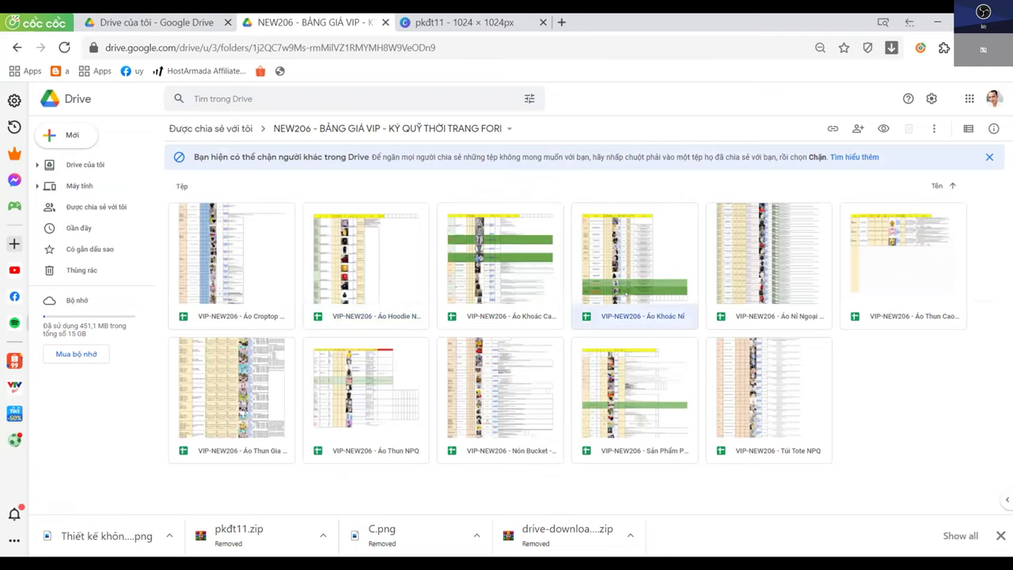
left_click(16, 47)
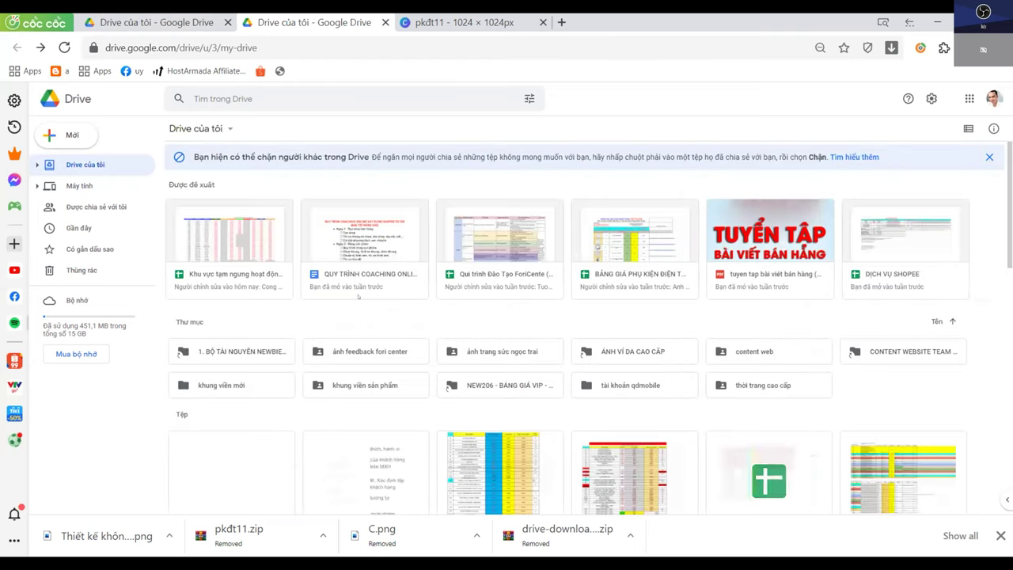
Open the "BẢNG GIÁ PHỤ KIỆN ĐIỆN THOẠI" spreadsheet from My Drive and examine its iPhone product rows
scroll(431, 254, "down", 1)
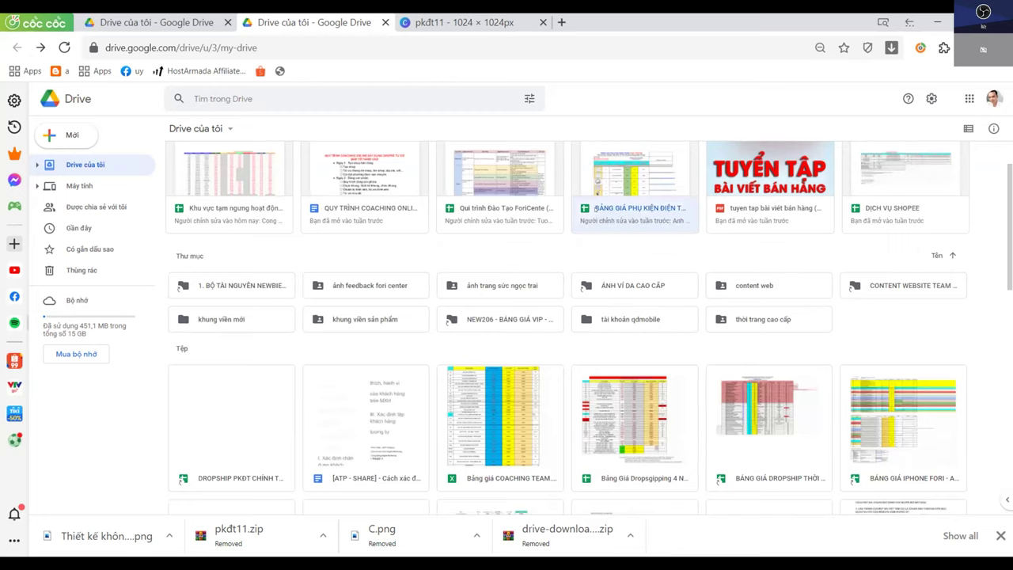
double_click(409, 218)
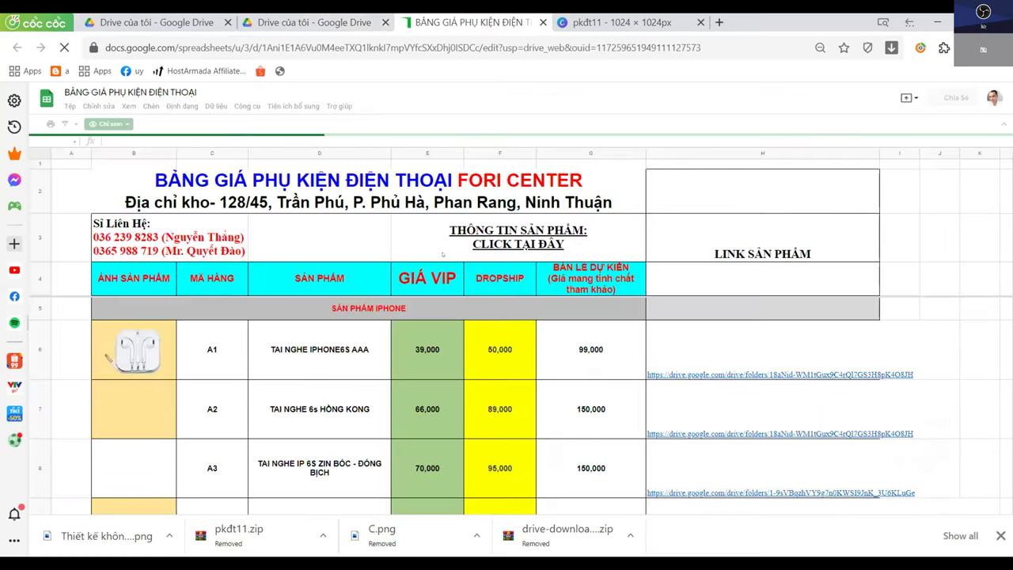
scroll(448, 256, "down", 2)
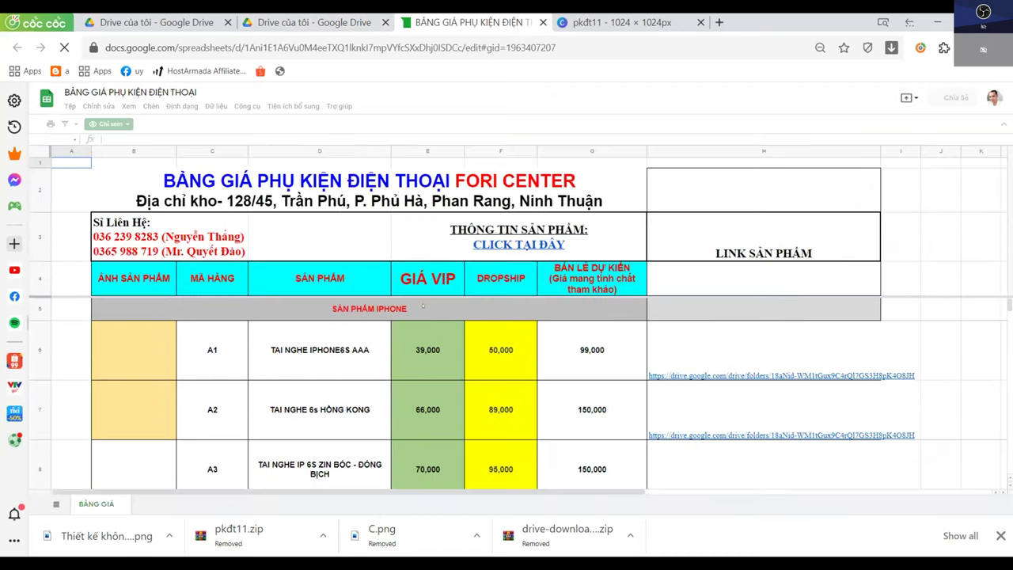
scroll(423, 305, "down", 3)
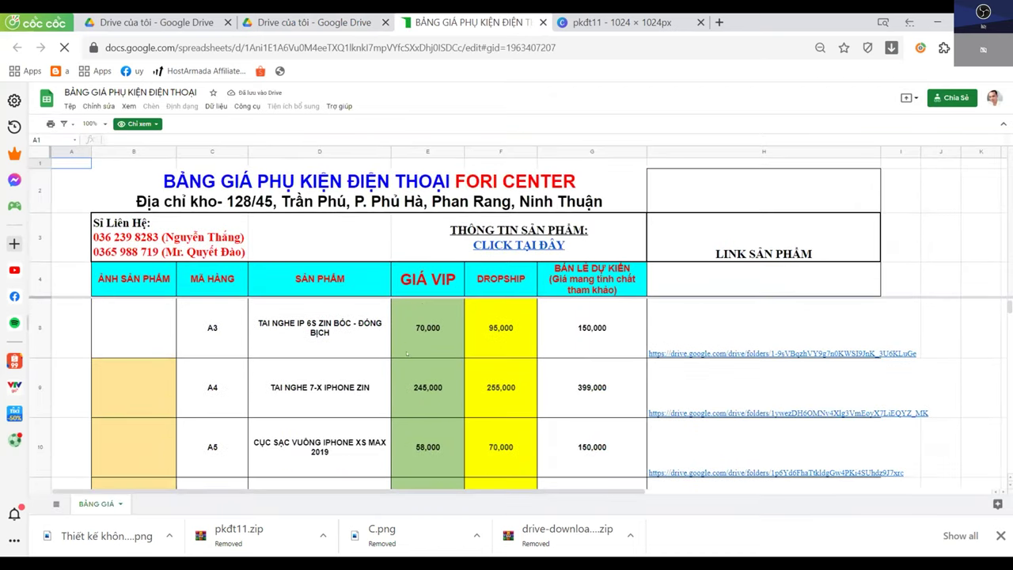
scroll(407, 354, "up", 3)
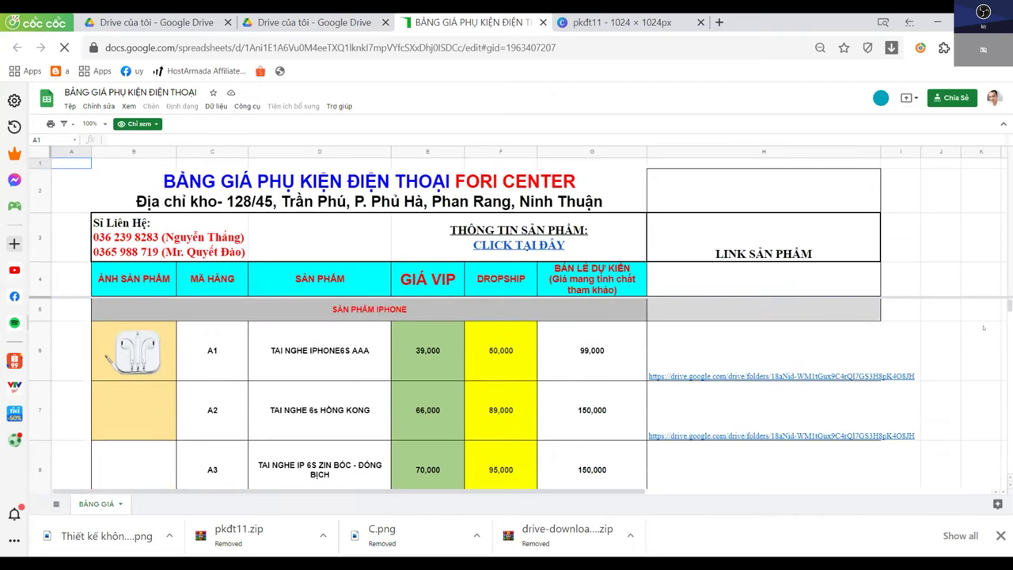
scroll(988, 321, "down", 5)
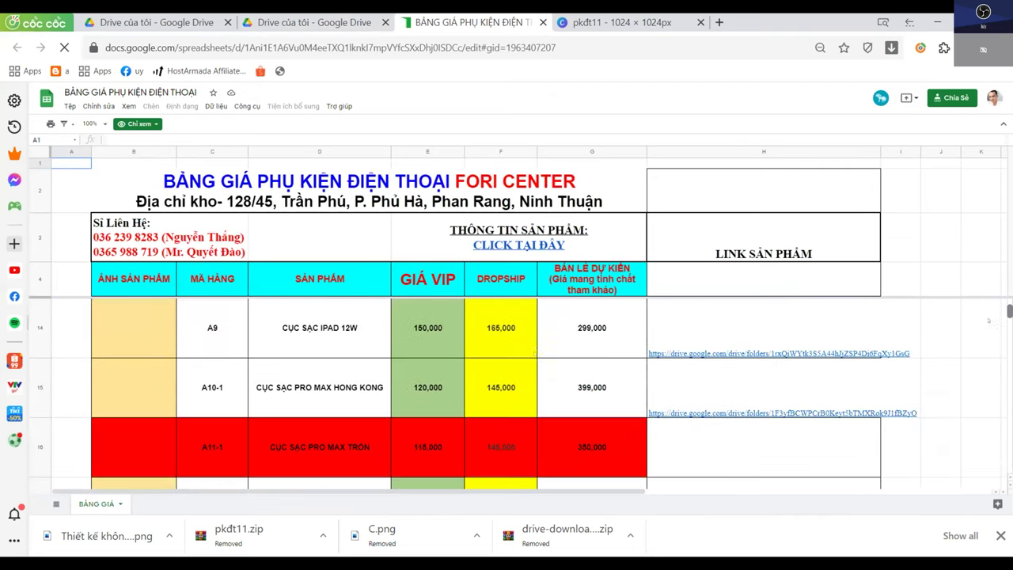
scroll(467, 352, "up", 2)
scroll(436, 350, "down", 3)
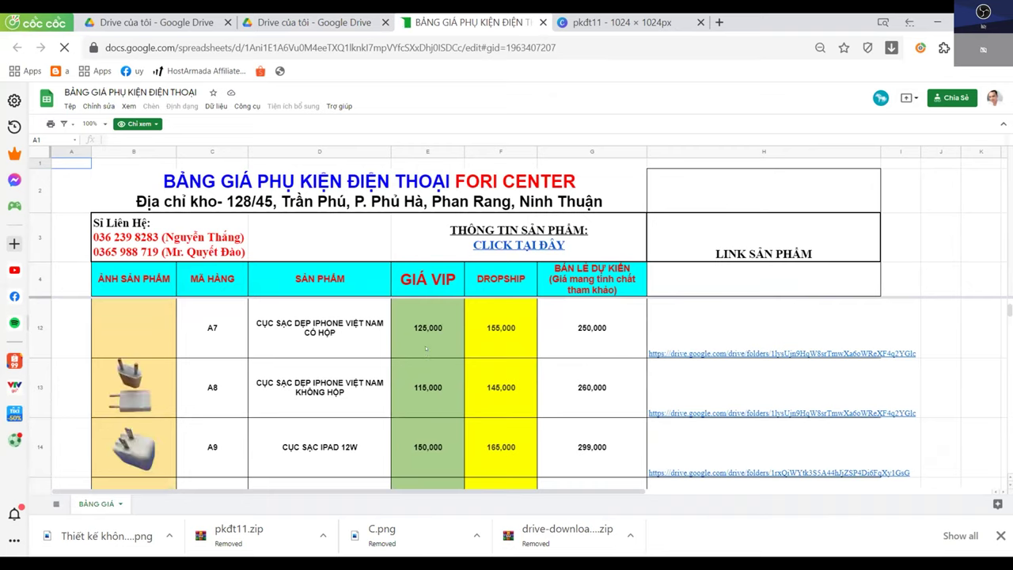
scroll(425, 348, "down", 2)
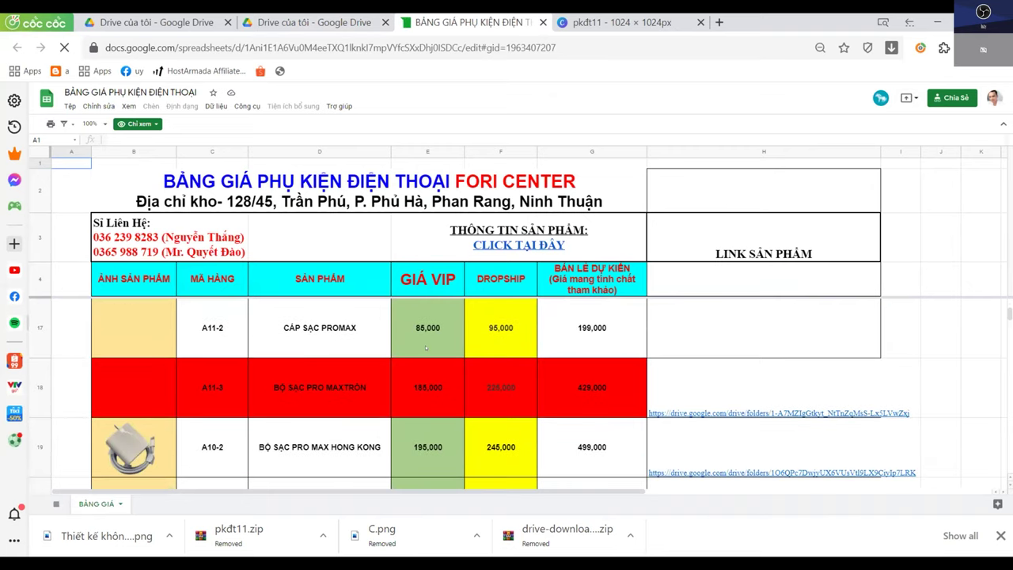
scroll(425, 349, "down", 2)
scroll(262, 346, "down", 1)
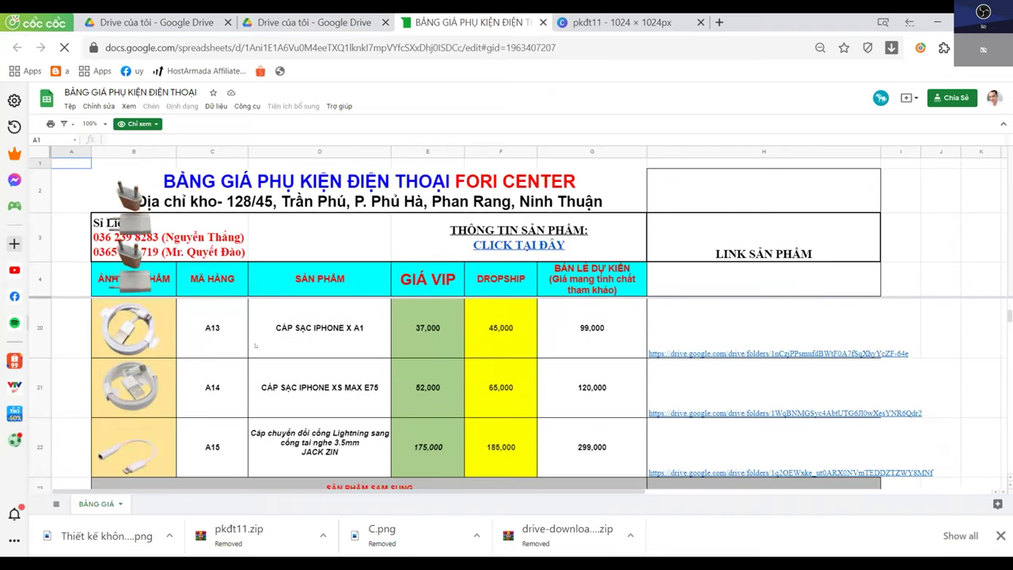
Examine the Samsung charger and cable rows of the phone accessory price list
scroll(423, 373, "up", 1)
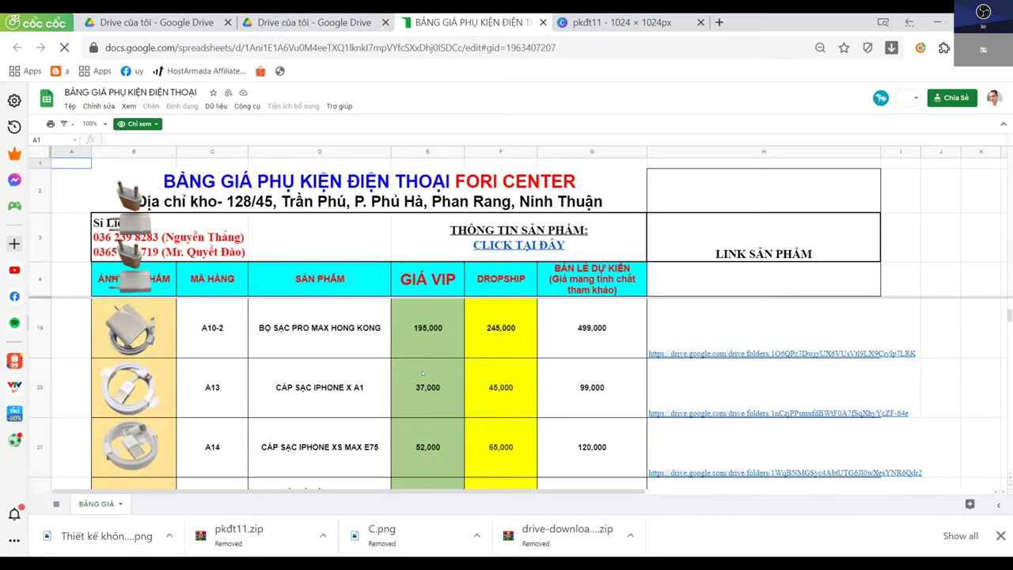
scroll(422, 373, "down", 6)
scroll(422, 373, "down", 4)
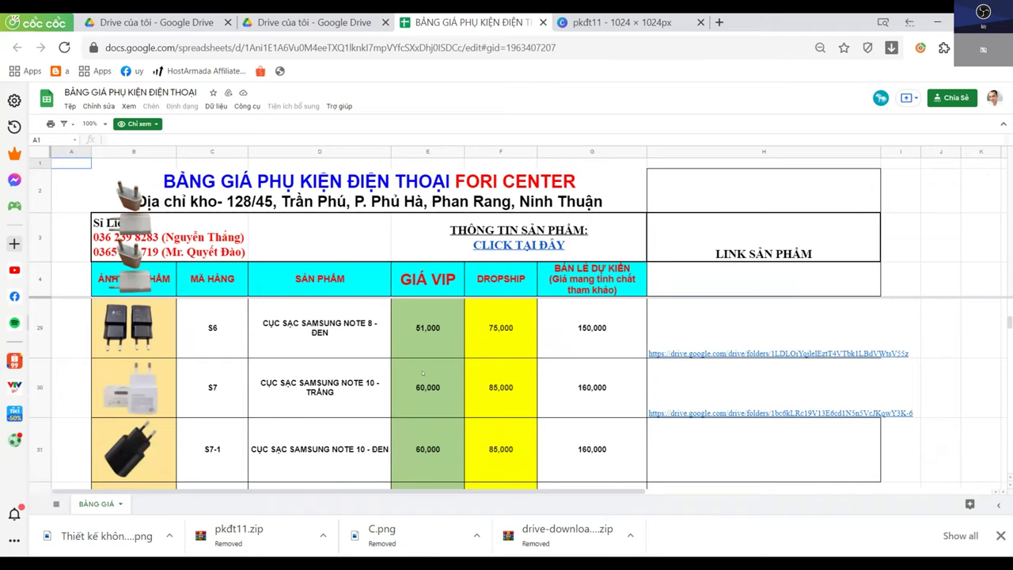
scroll(423, 373, "down", 4)
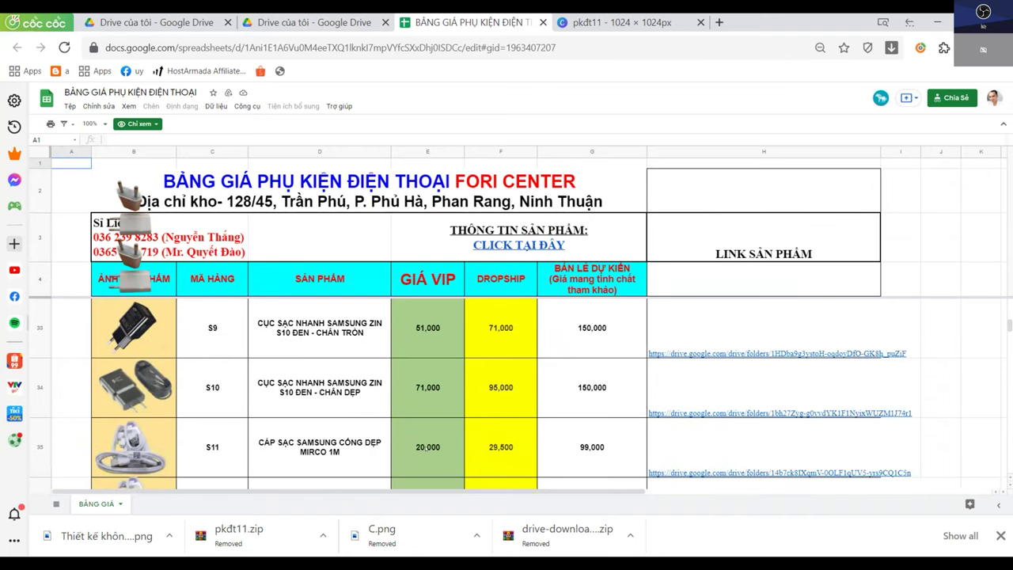
Return to the first iPhone rows and compare the earphones' VIP, dropship and expected retail prices
scroll(425, 423, "up", 10)
scroll(425, 424, "up", 7)
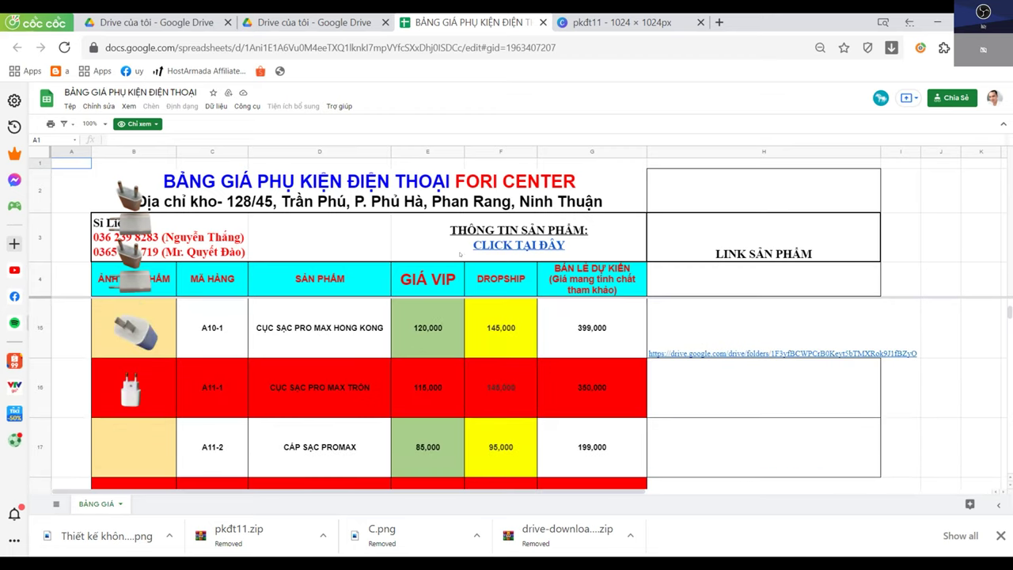
scroll(440, 338, "up", 4)
scroll(427, 357, "up", 6)
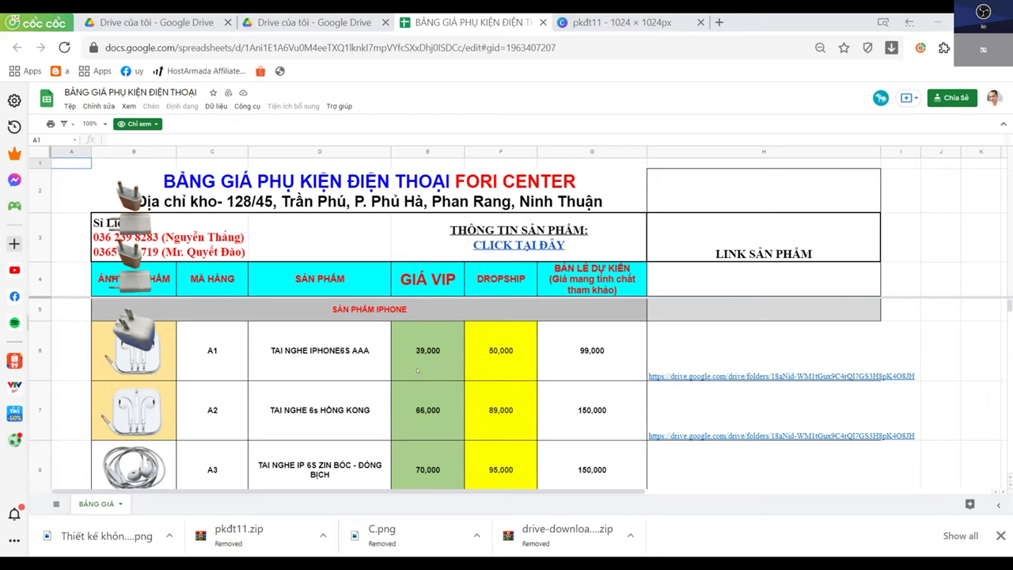
scroll(425, 370, "down", 2)
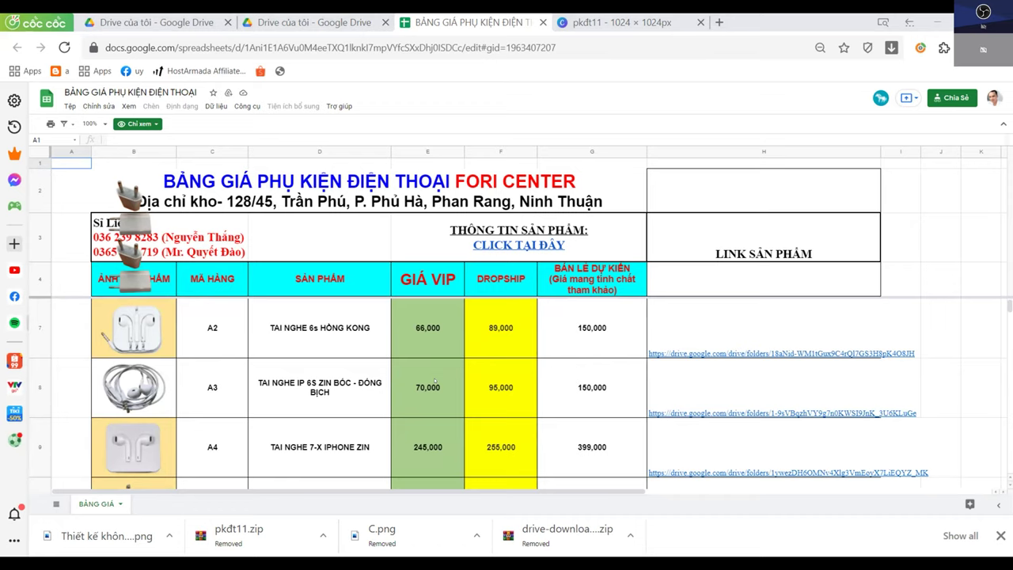
scroll(432, 380, "down", 1)
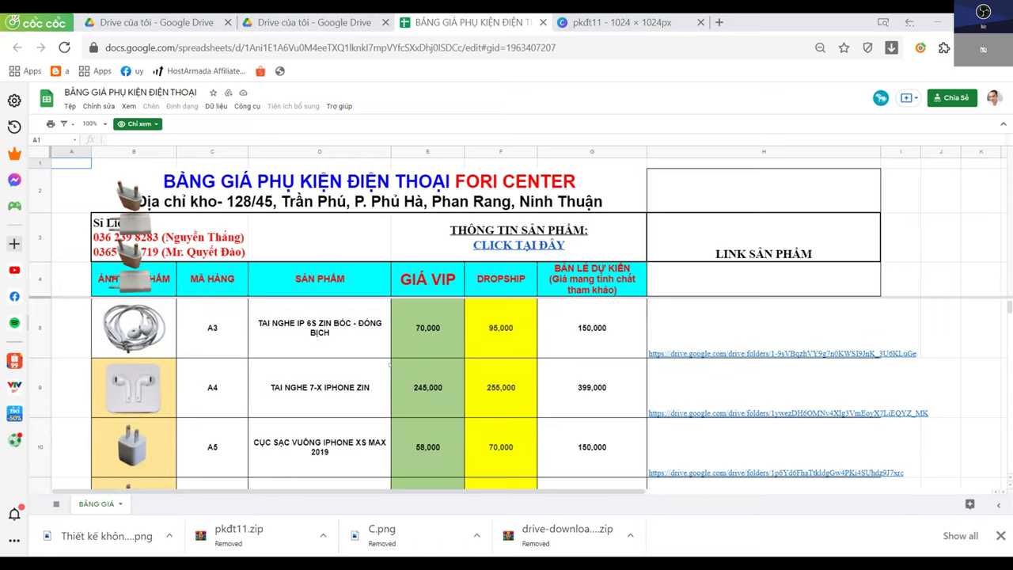
scroll(418, 344, "up", 1)
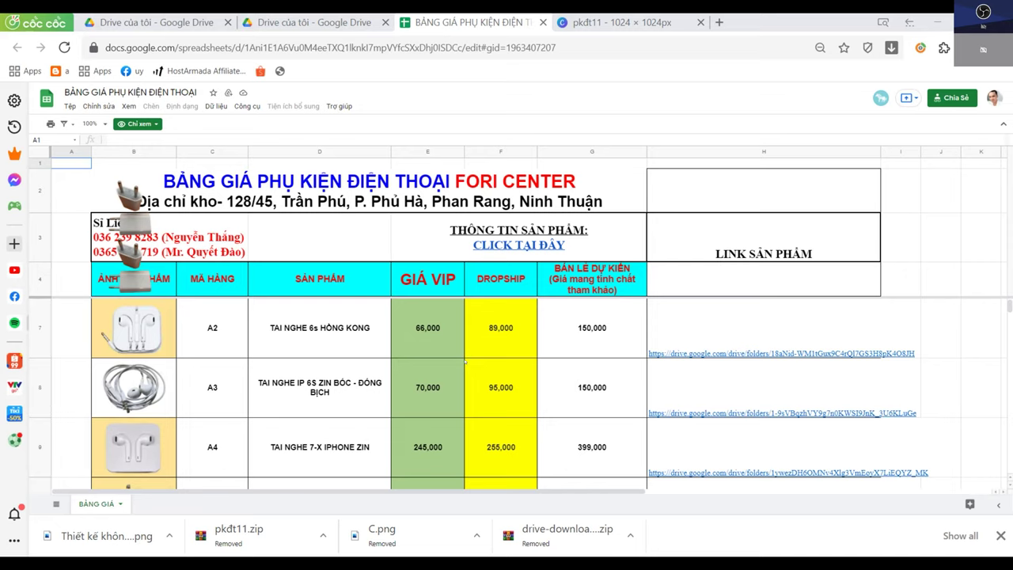
scroll(465, 358, "up", 2)
scroll(382, 387, "down", 2)
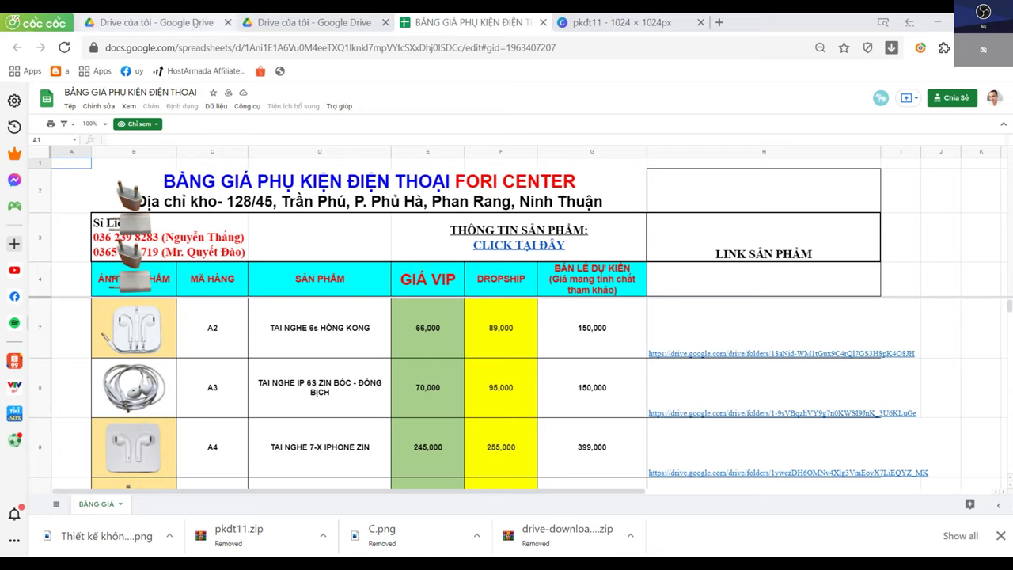
Open Facebook in place of the other account's Drive page and go to the list of managed Pages
left_click(195, 23)
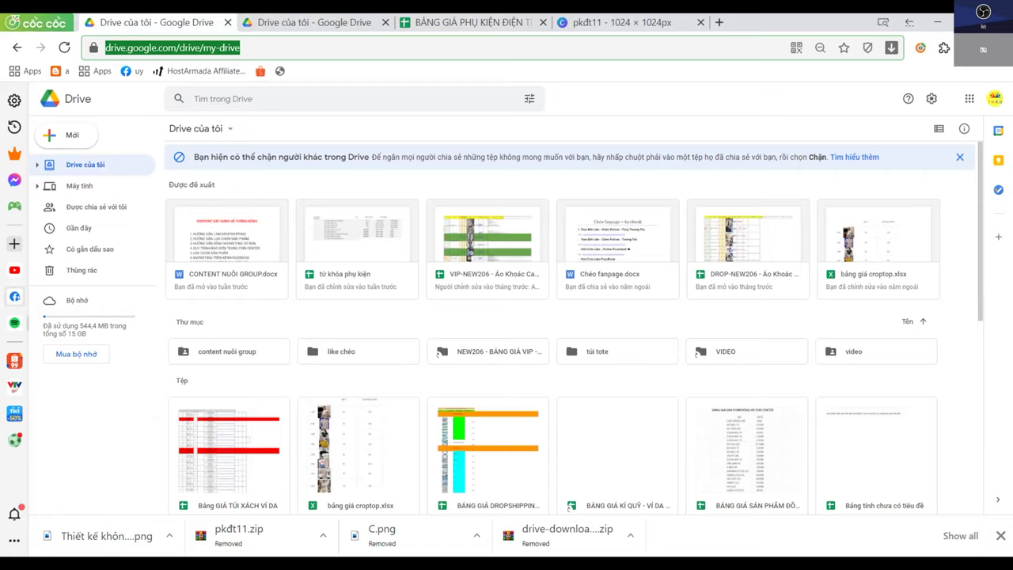
left_click(14, 297)
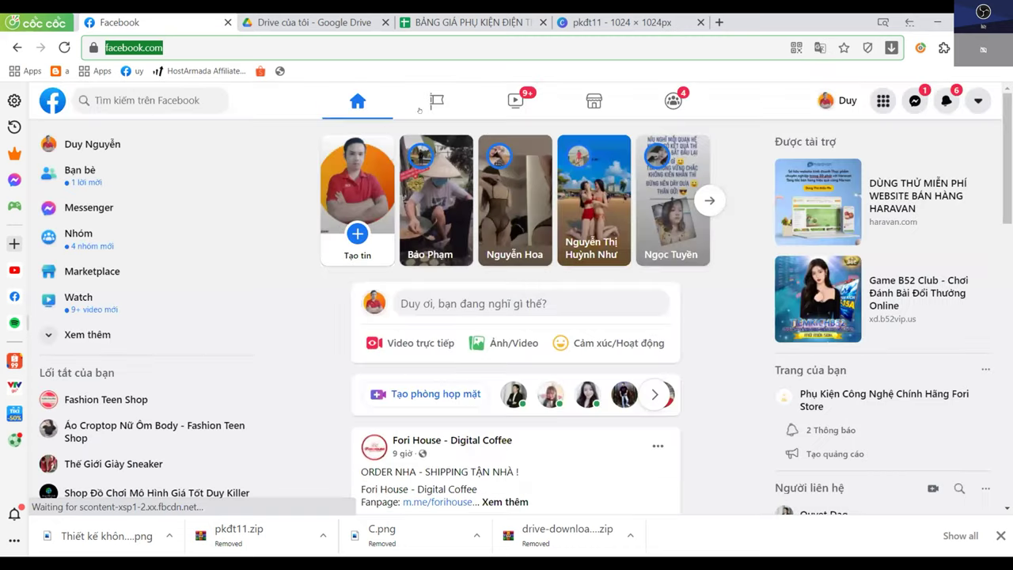
left_click(435, 101)
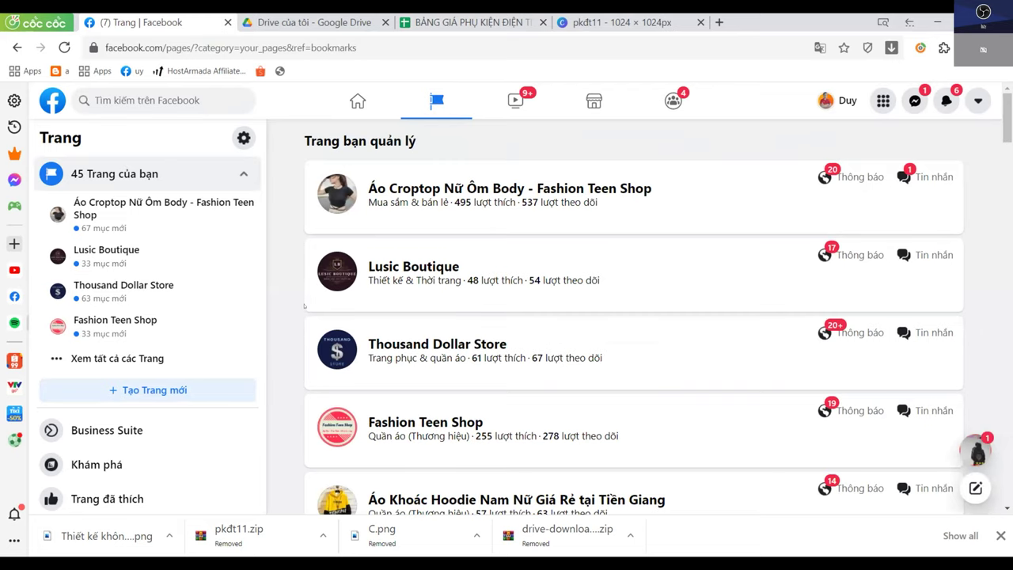
Expand the full list of managed Pages and examine the shop Pages it contains
scroll(304, 306, "down", 3)
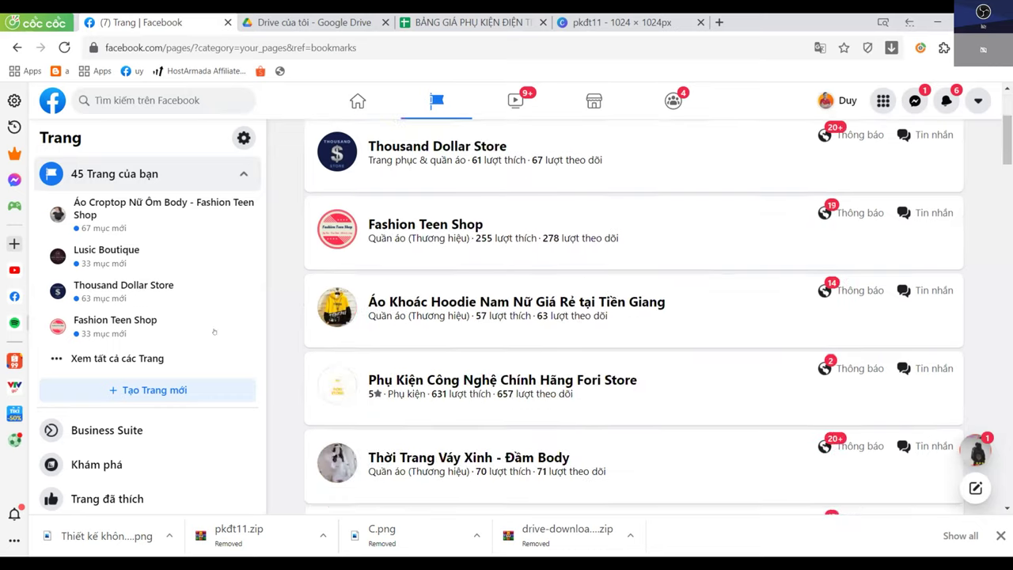
left_click(222, 356)
scroll(141, 332, "down", 2)
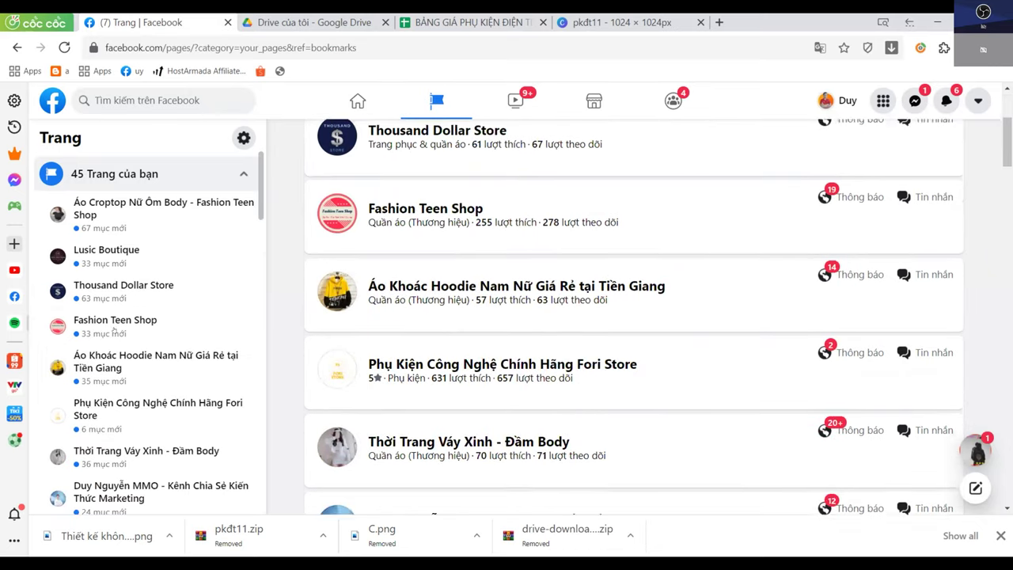
scroll(141, 332, "down", 3)
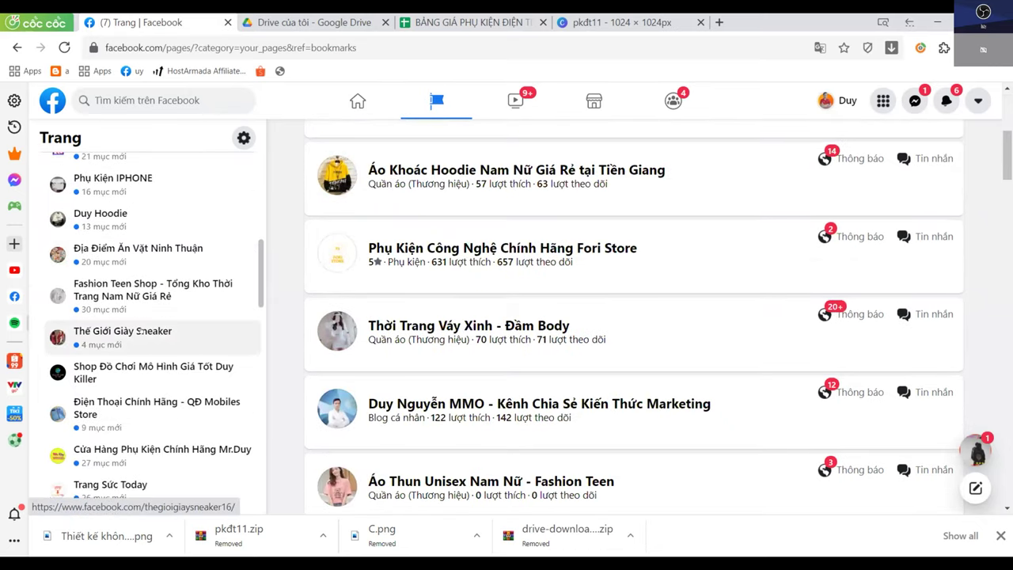
scroll(141, 328, "down", 1)
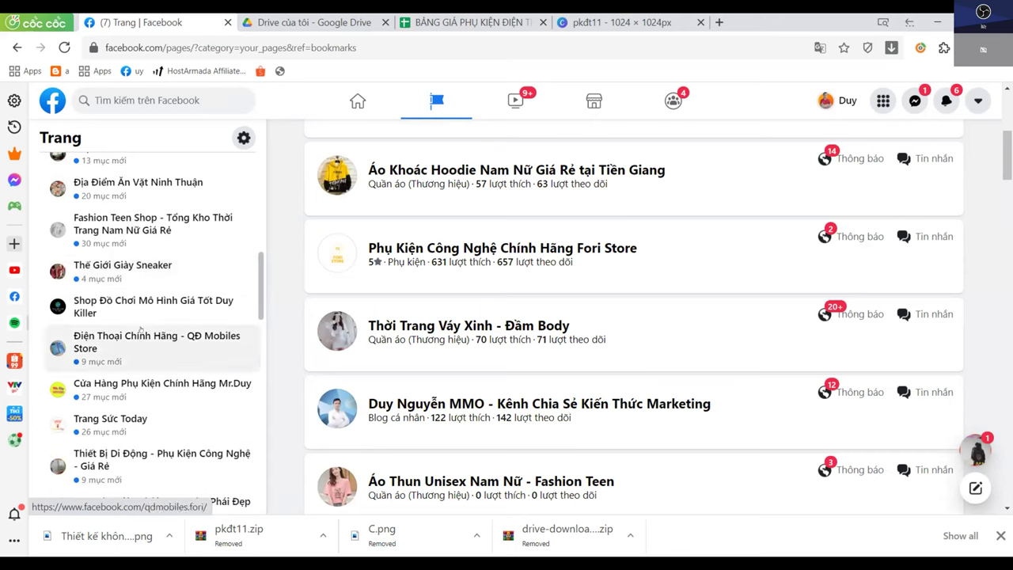
scroll(146, 328, "down", 1)
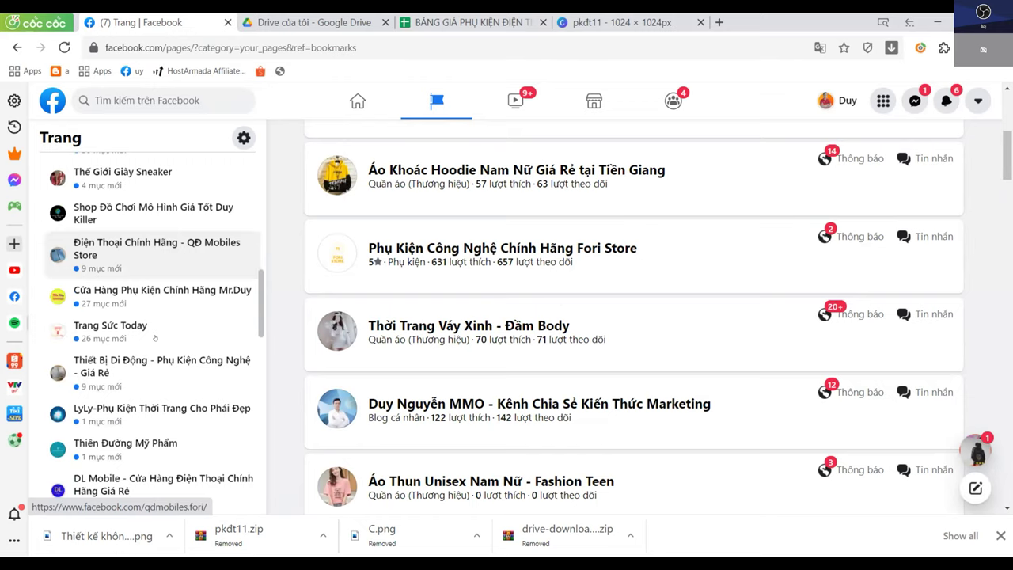
scroll(155, 338, "down", 5)
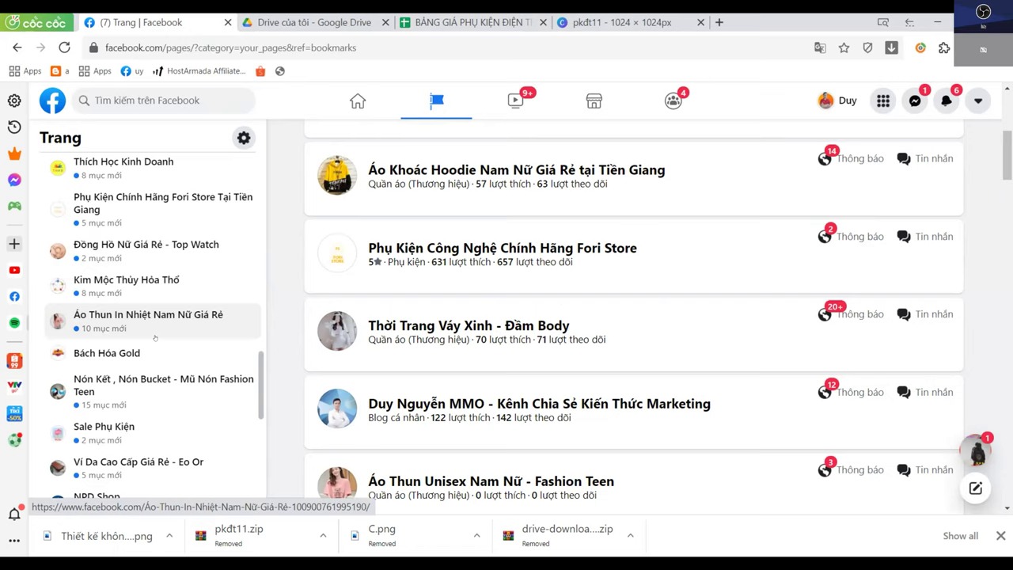
scroll(155, 338, "down", 2)
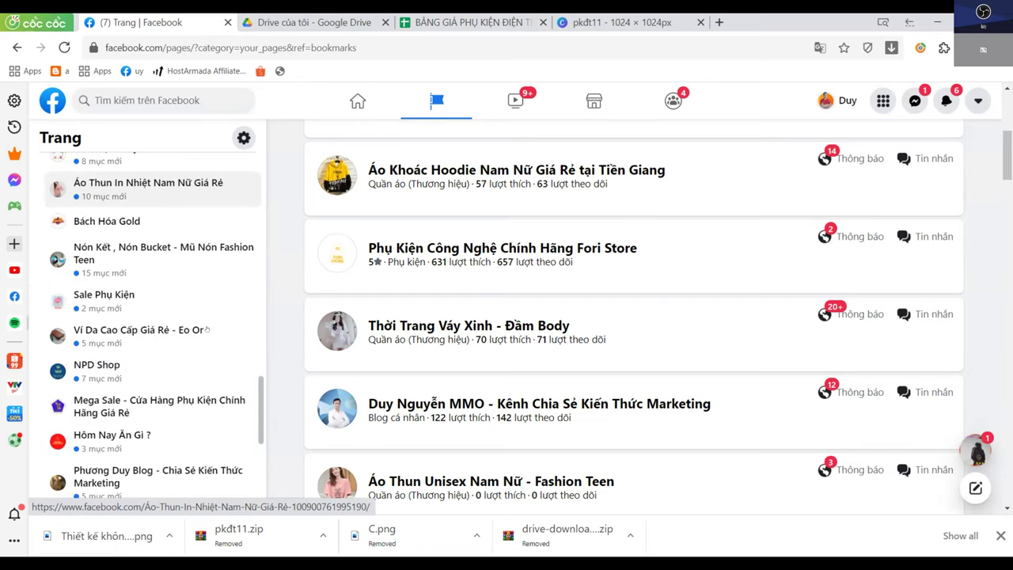
scroll(155, 338, "up", 2)
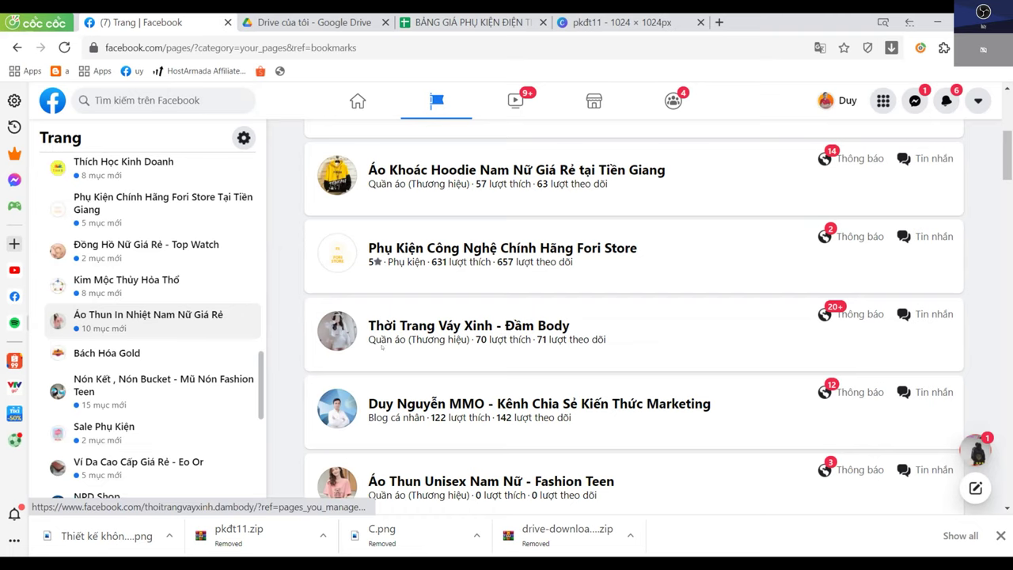
scroll(381, 346, "down", 2)
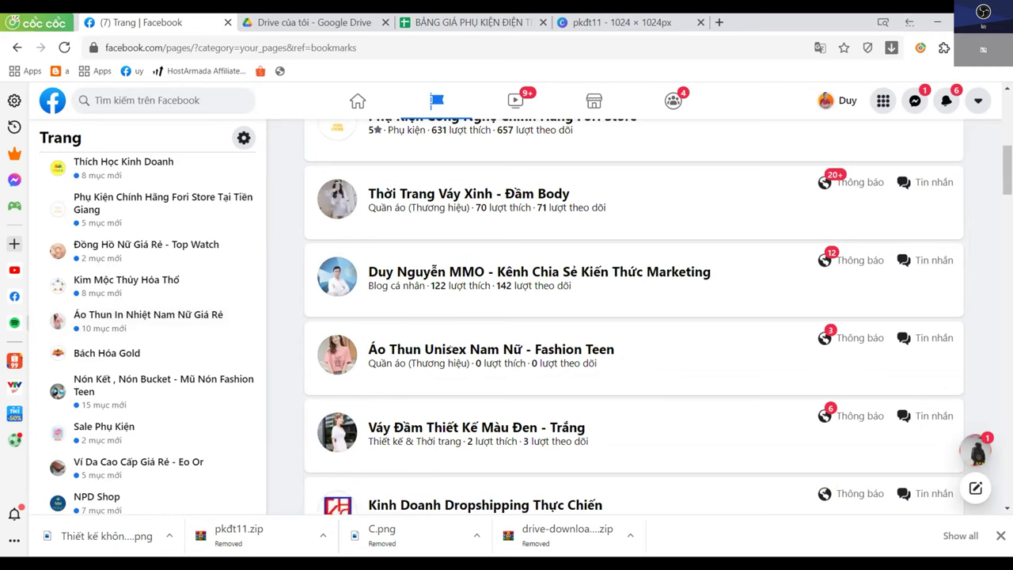
left_click(449, 348)
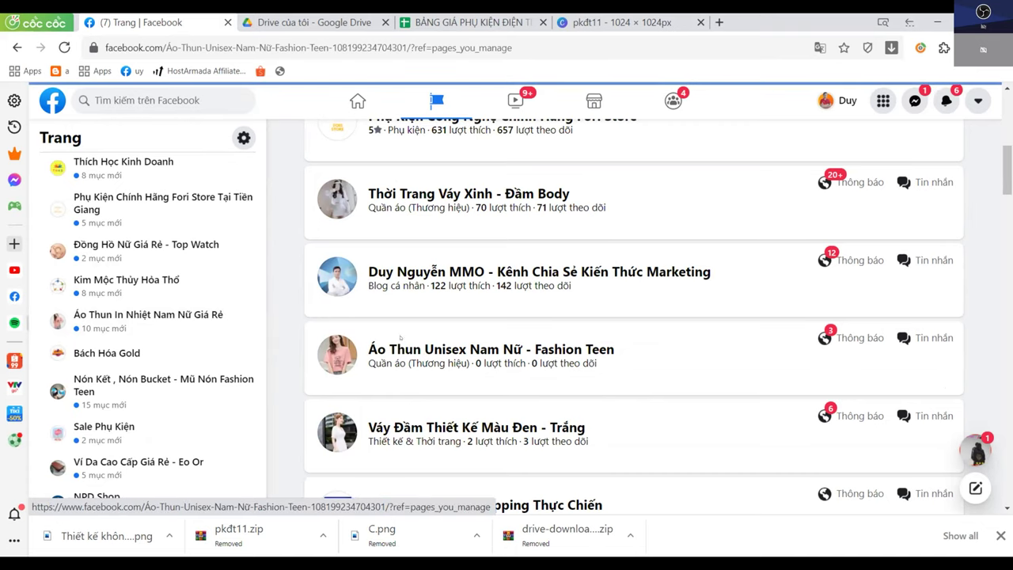
left_click(130, 257)
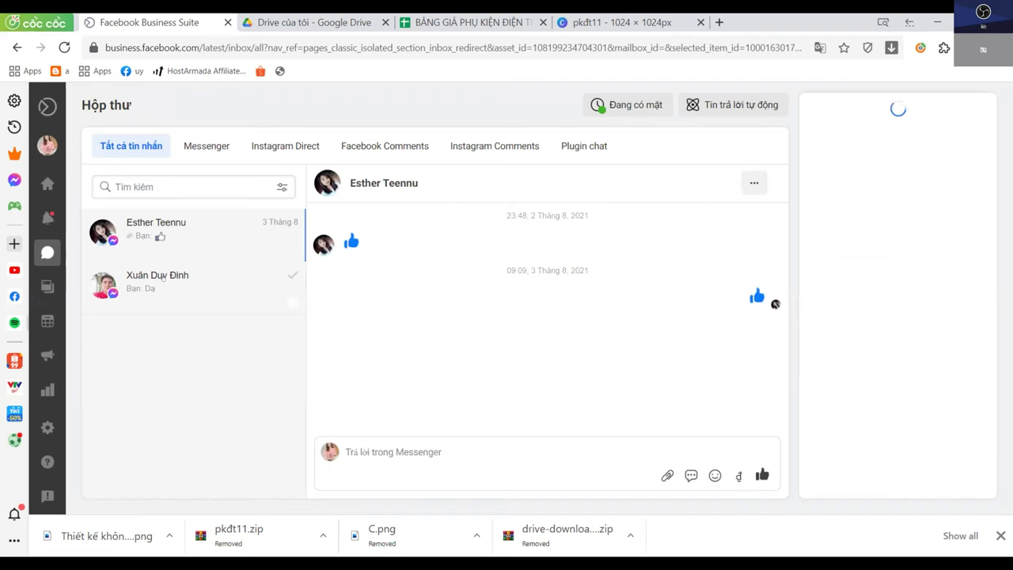
left_click(162, 277)
Read back through the customer's T-shirt order conversation, from the delivery address request to the earlier price and sizing messages
scroll(711, 371, "up", 1)
scroll(711, 370, "up", 3)
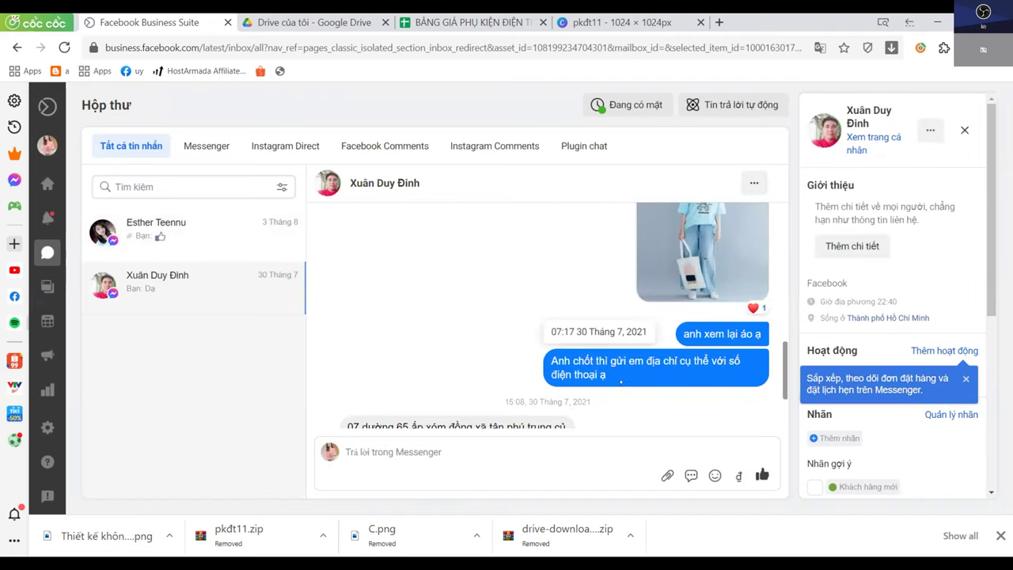
scroll(711, 371, "down", 2)
scroll(621, 380, "up", 2)
scroll(621, 381, "up", 6)
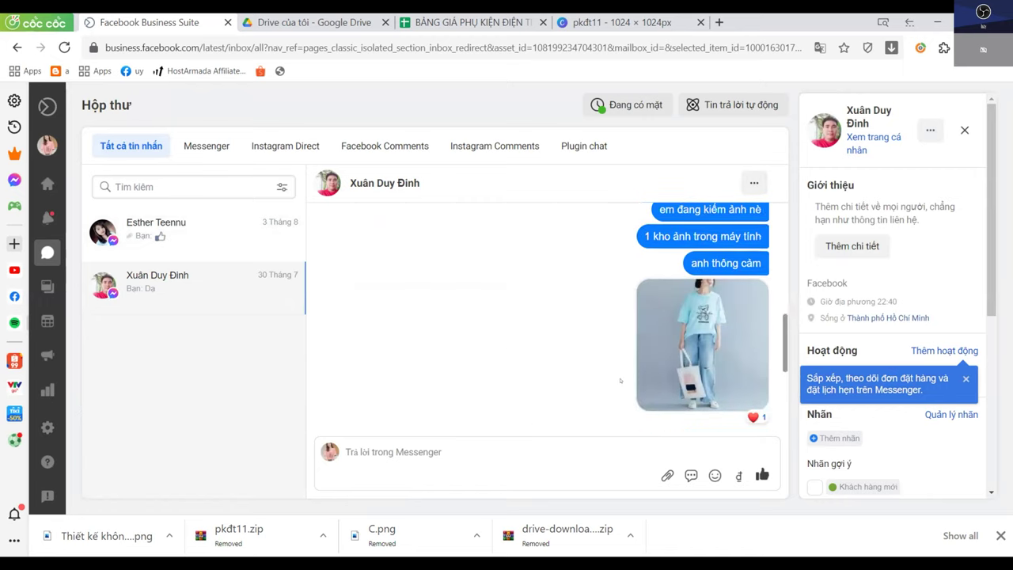
scroll(620, 380, "down", 2)
scroll(621, 380, "up", 5)
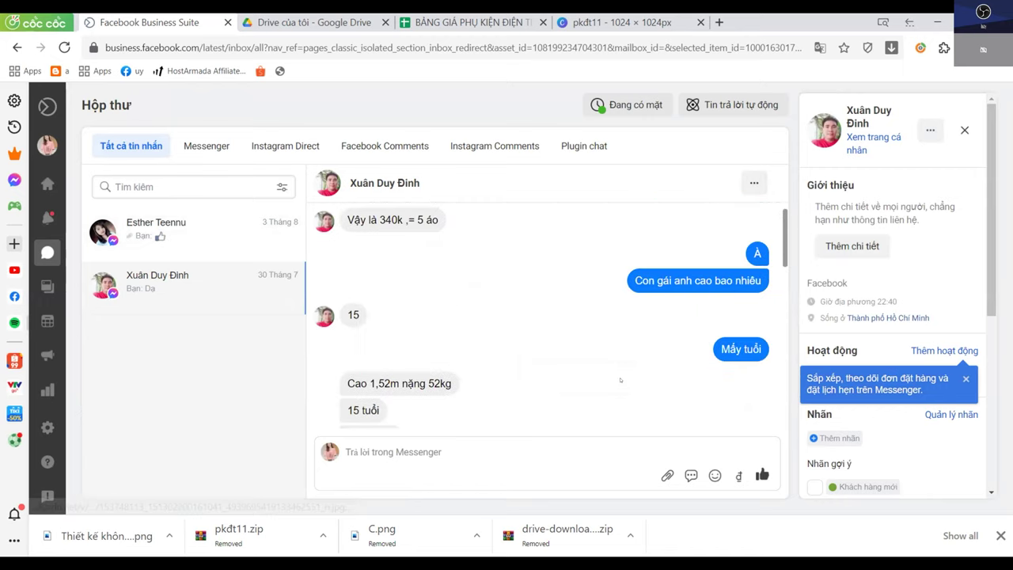
Review the sizing questions in the customer's T-shirt conversation and return to the Facebook home feed
scroll(418, 253, "down", 2)
scroll(416, 251, "up", 2)
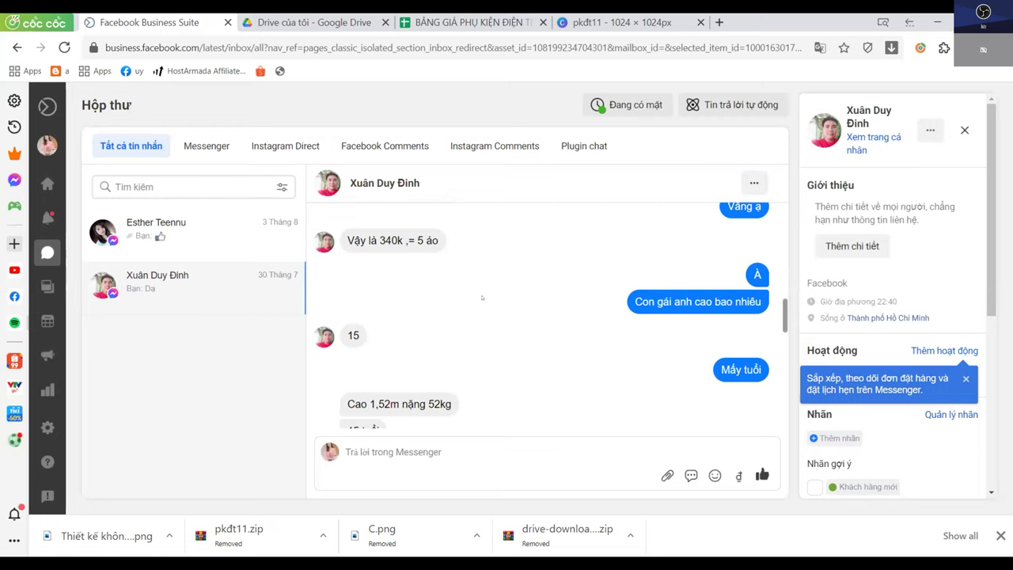
scroll(481, 293, "down", 3)
left_click(16, 48)
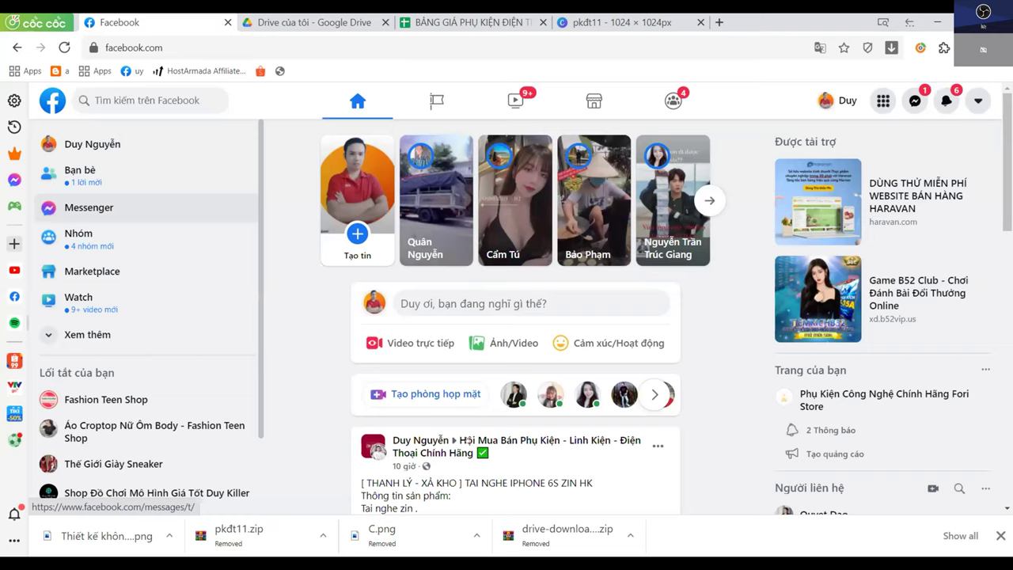
Look through the Facebook home feed from the iPhone 6S earphone listing to the Fori House menu post
scroll(535, 256, "down", 5)
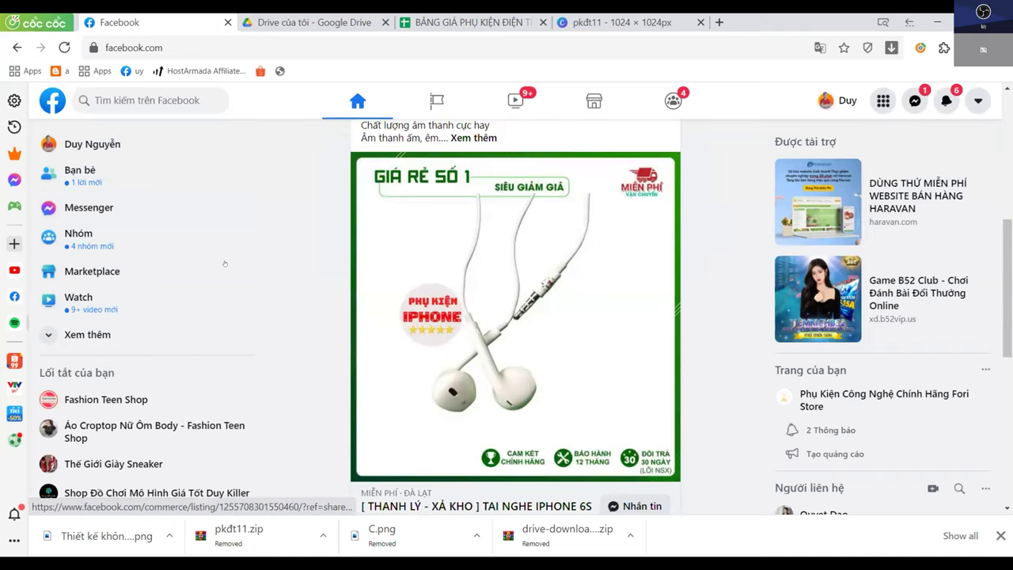
scroll(225, 263, "down", 1)
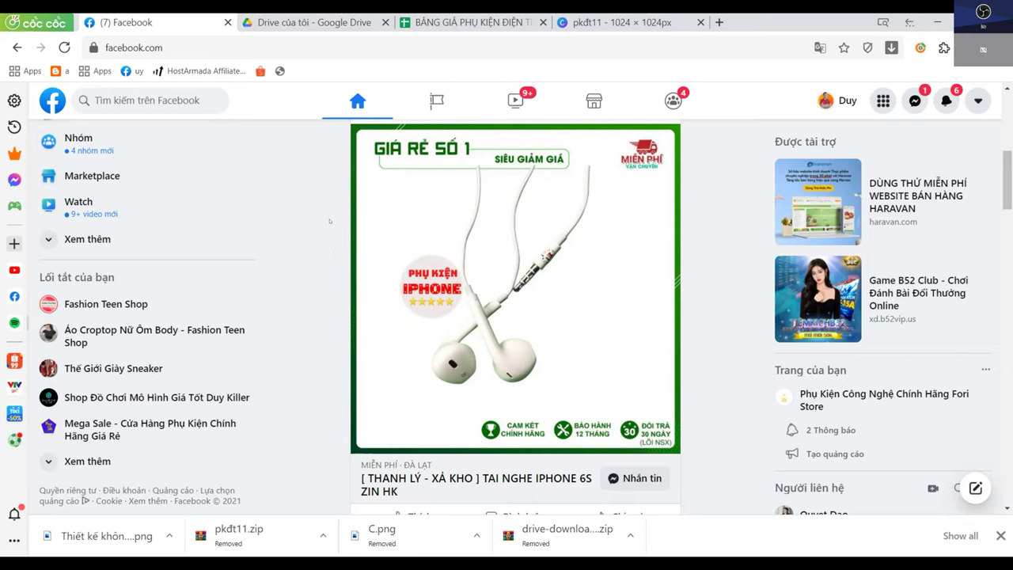
scroll(329, 221, "down", 2)
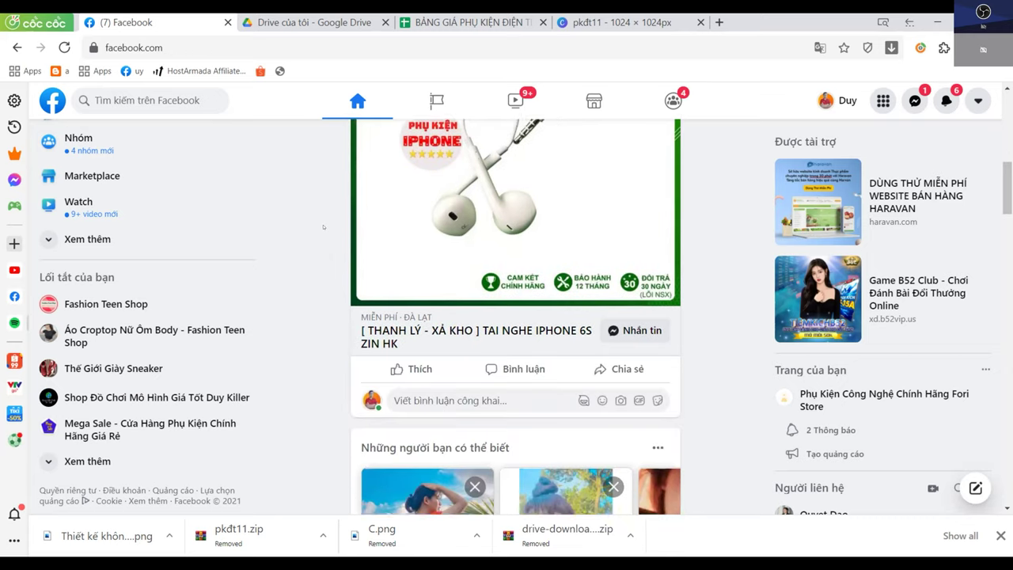
scroll(323, 227, "down", 1)
scroll(323, 227, "down", 5)
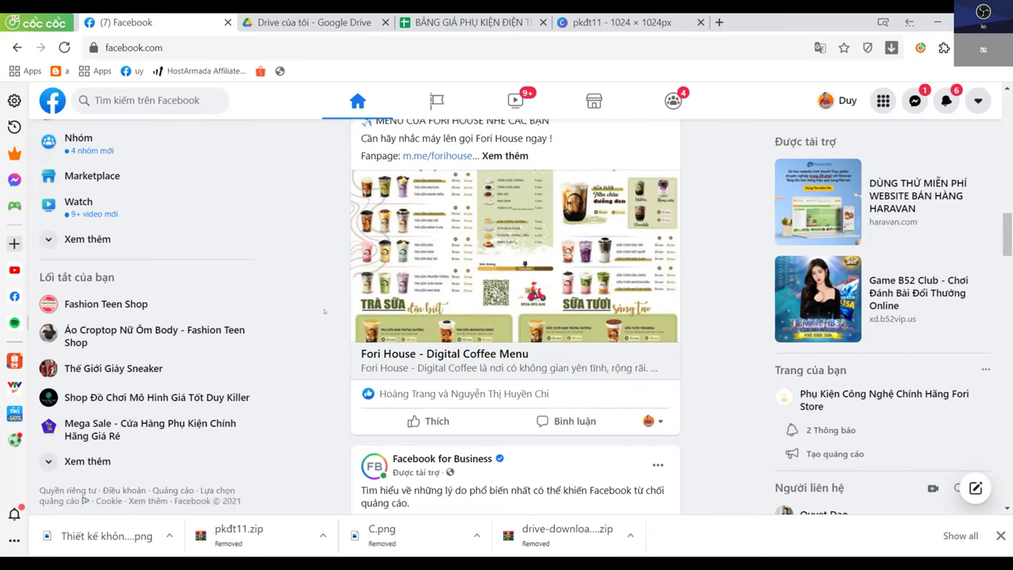
Switch to the Google Drive page and open google.com in its place
left_click(305, 22)
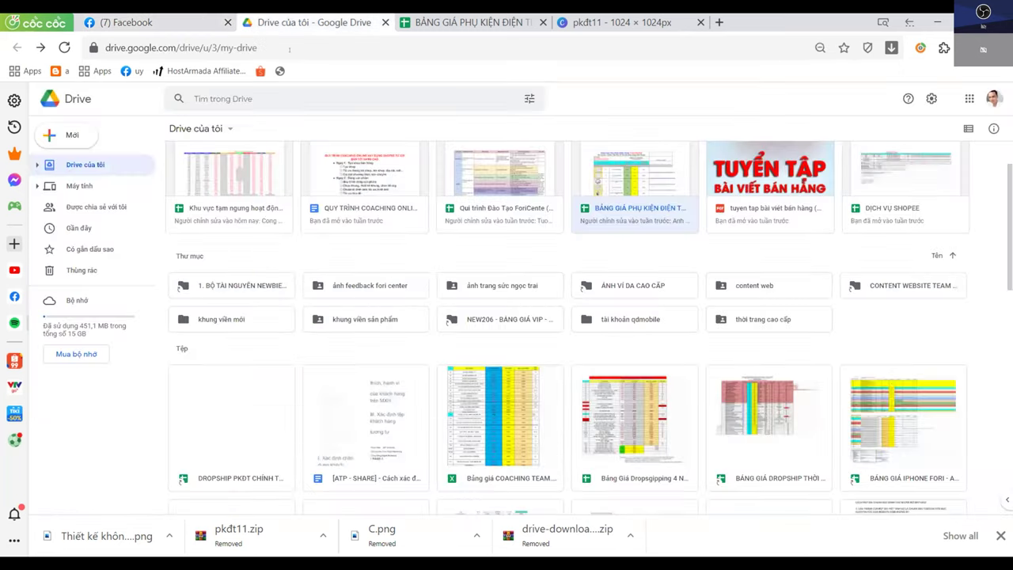
left_click(289, 48)
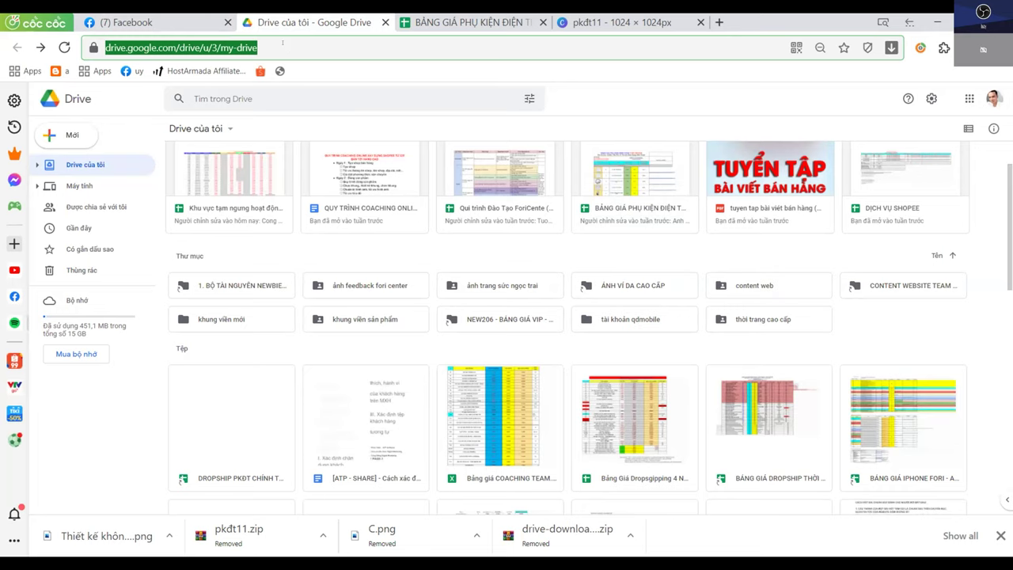
type("google.com")
key("Return")
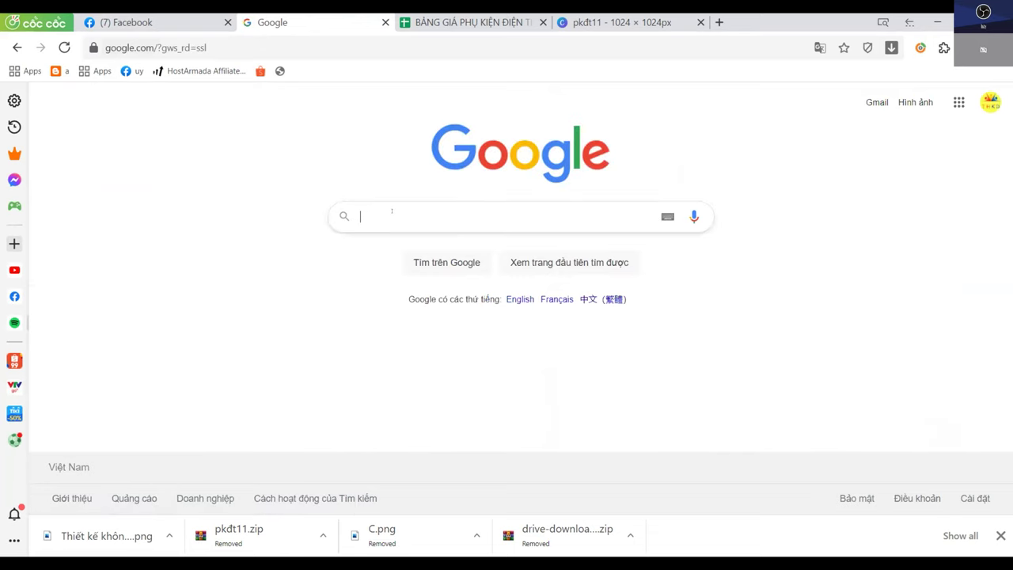
Search Google for "fashionteenshop" and open the Fashion Teen shop website from the results
left_click(392, 211)
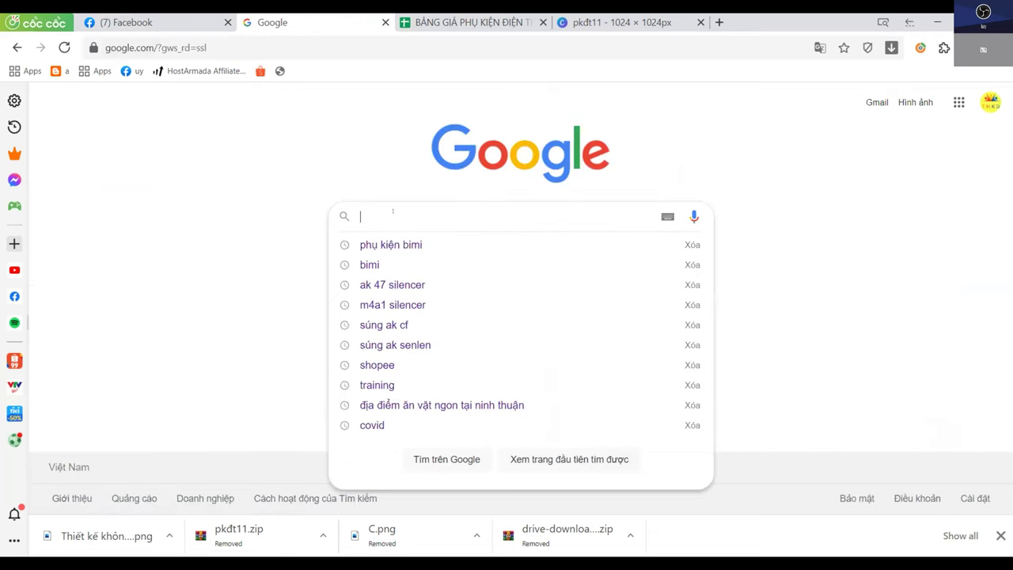
type("da")
key("BackSpace")
key("BackSpace")
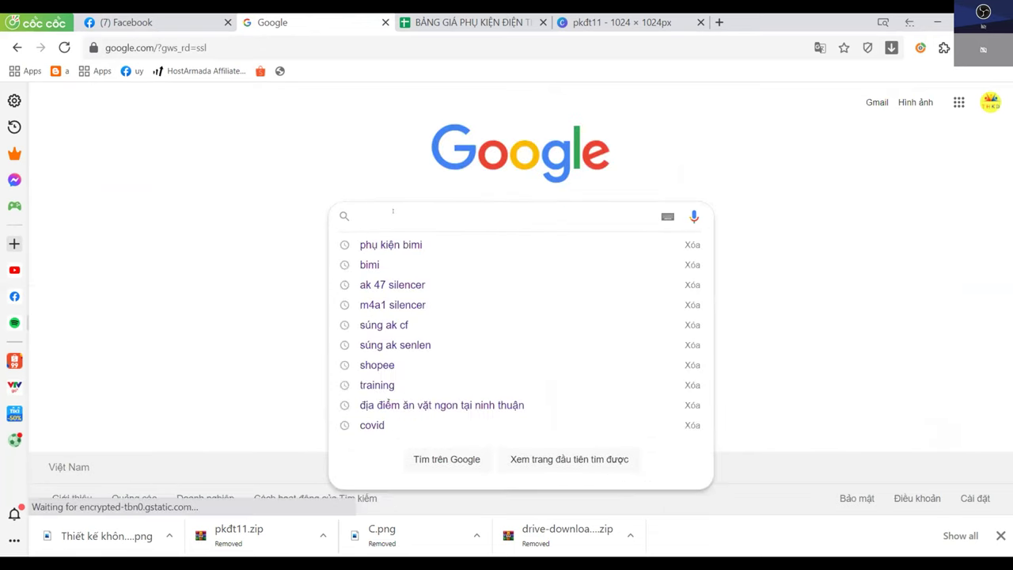
type("fa")
left_click(423, 287)
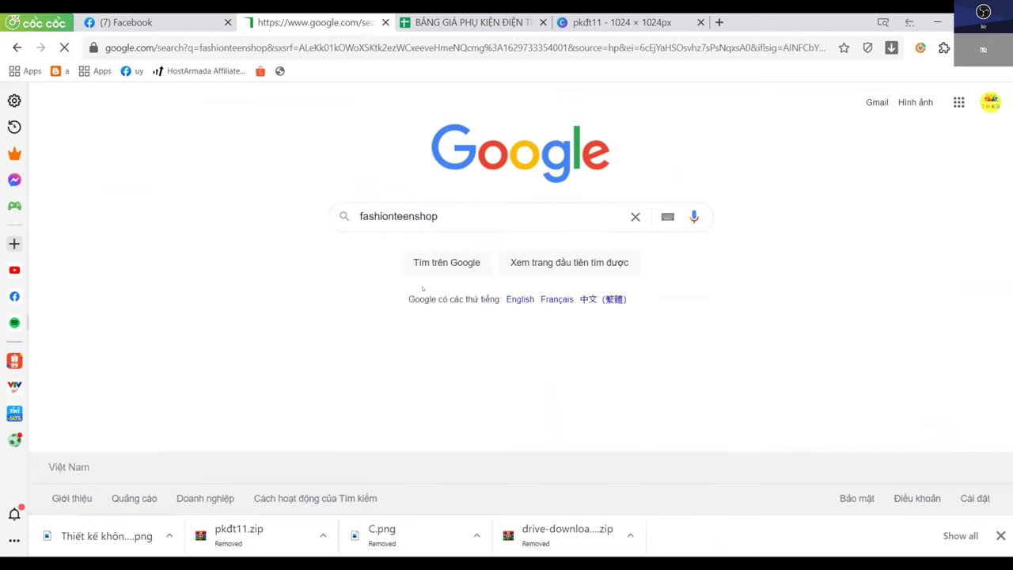
left_click(189, 228)
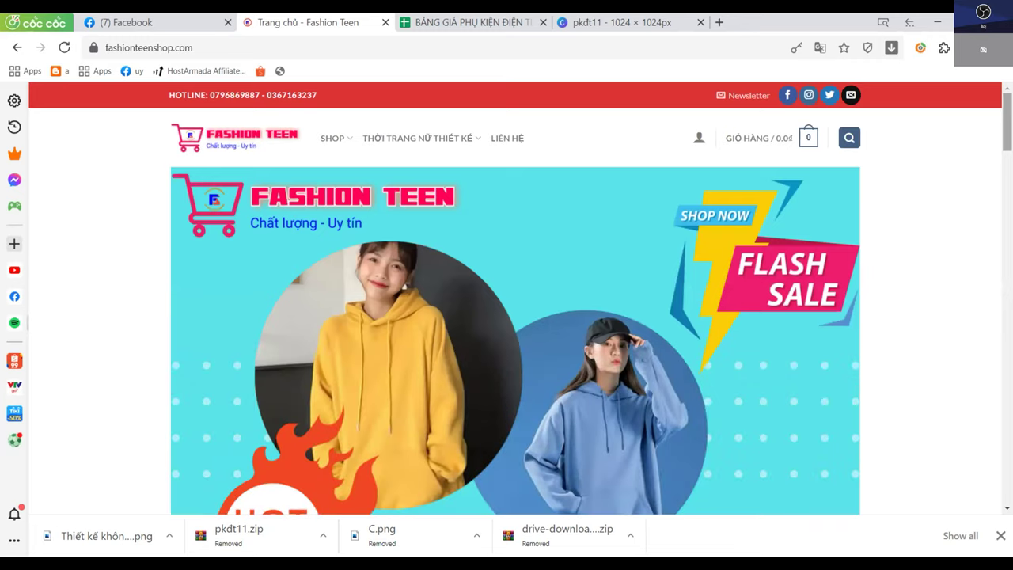
Examine the Fashion Teen home page from the banner through the best-selling and newest products to the shop's service highlights
scroll(537, 254, "down", 4)
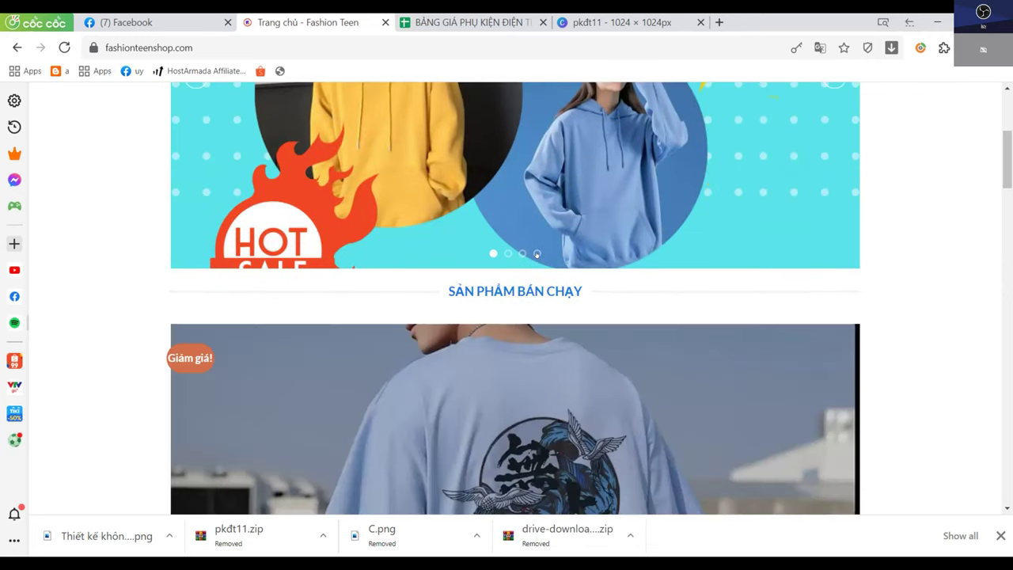
scroll(537, 254, "down", 10)
scroll(541, 253, "down", 4)
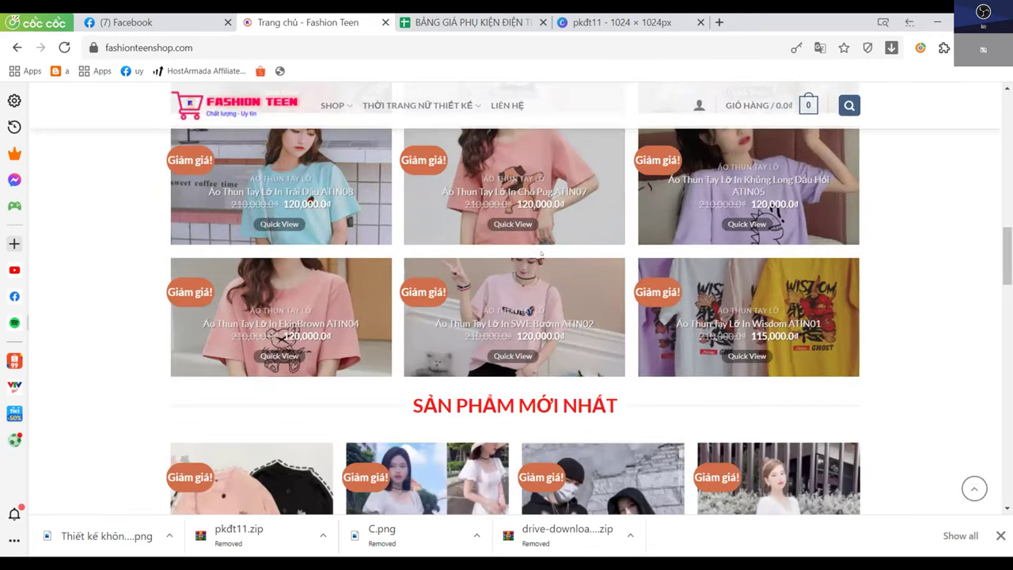
scroll(541, 253, "down", 2)
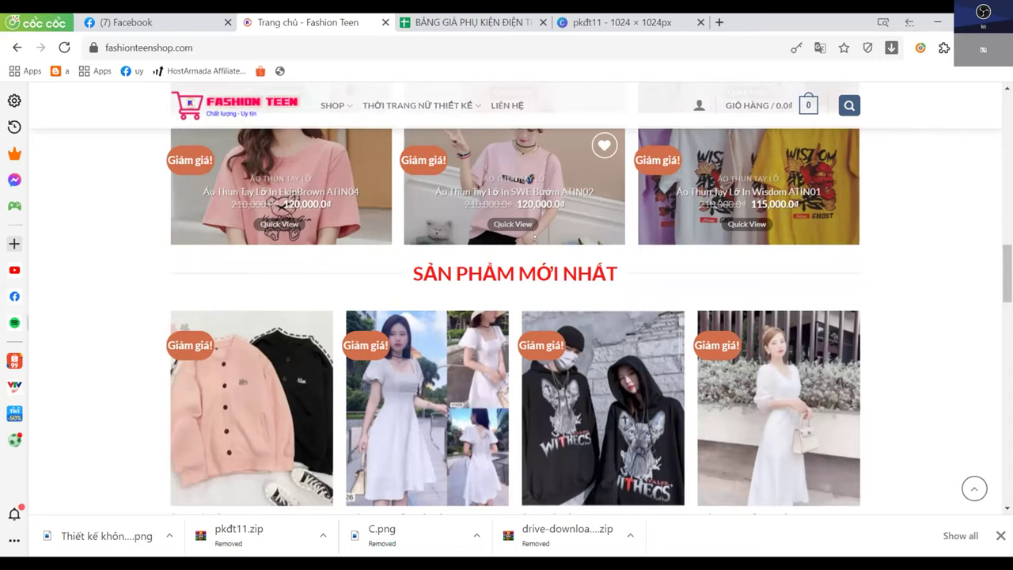
scroll(535, 235, "down", 2)
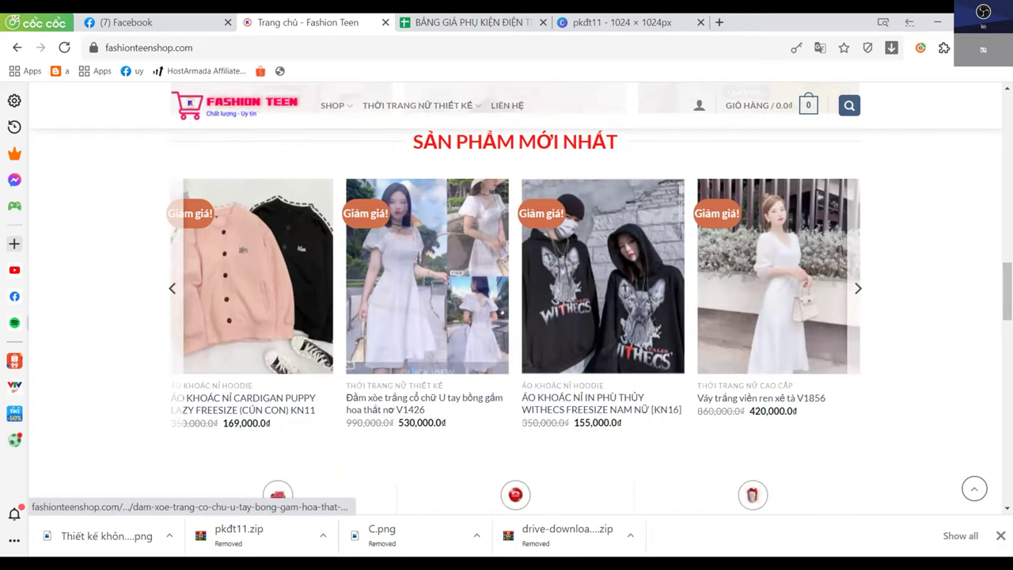
scroll(506, 321, "down", 2)
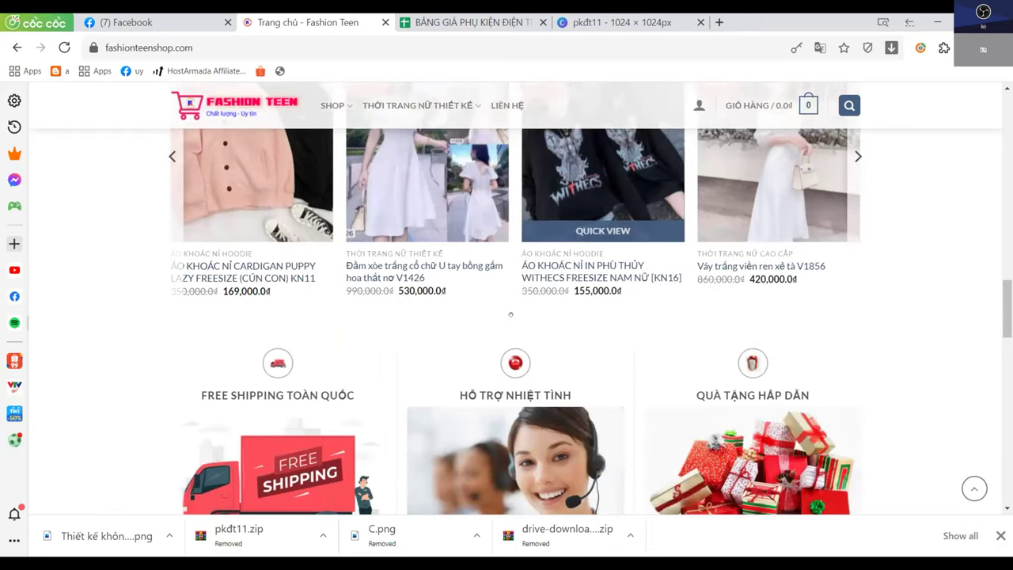
scroll(515, 320, "down", 2)
scroll(494, 320, "up", 1)
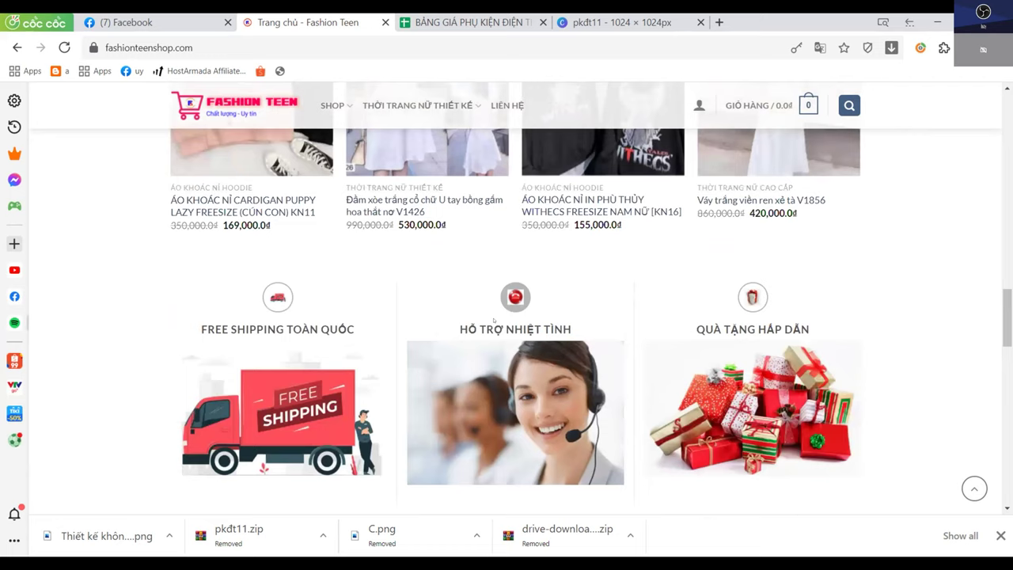
scroll(494, 320, "up", 2)
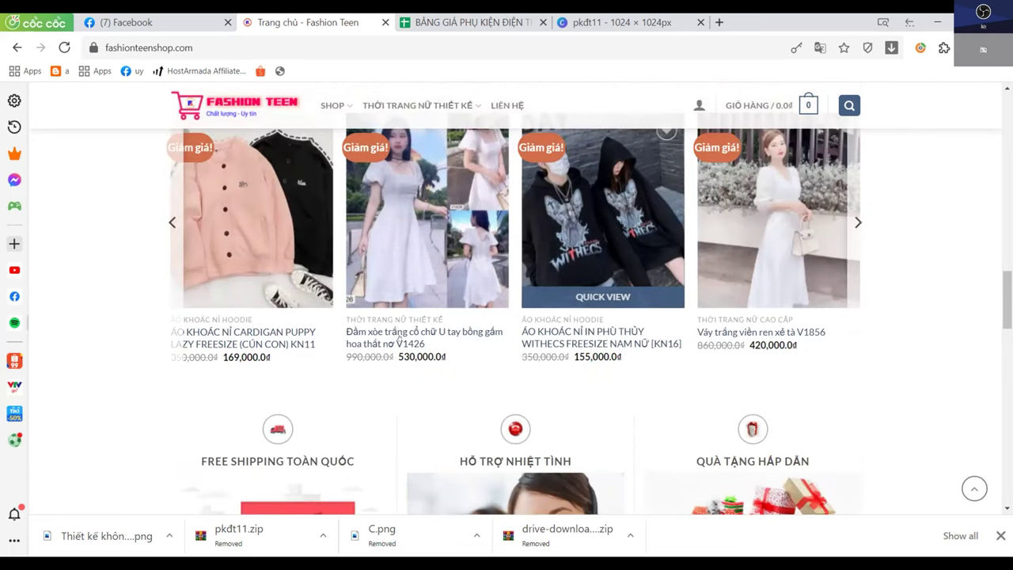
View the latest articles on the Fashion Teen home page and return to the newest products
scroll(485, 341, "down", 3)
scroll(484, 341, "down", 5)
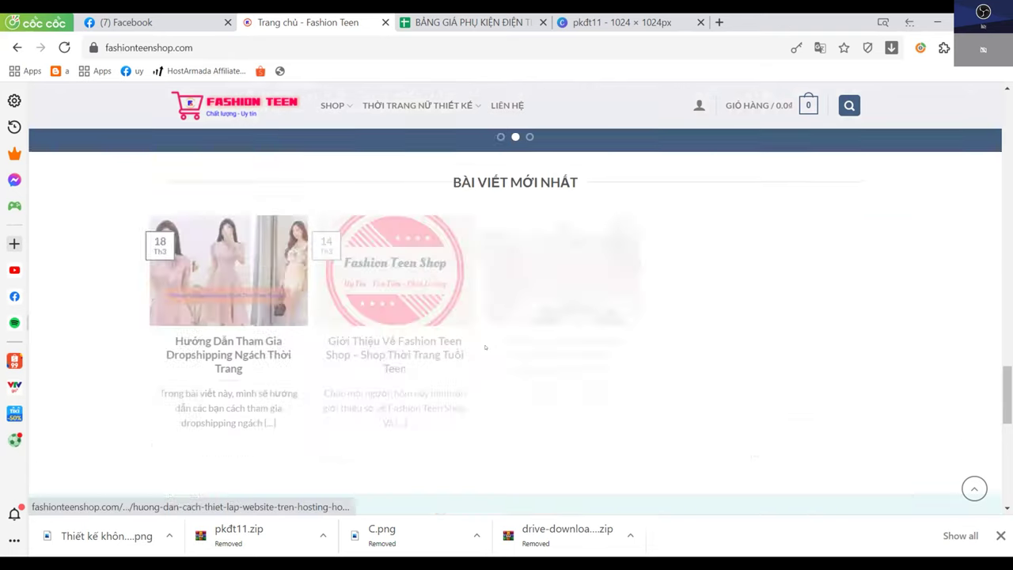
scroll(485, 347, "down", 3)
scroll(443, 301, "up", 4)
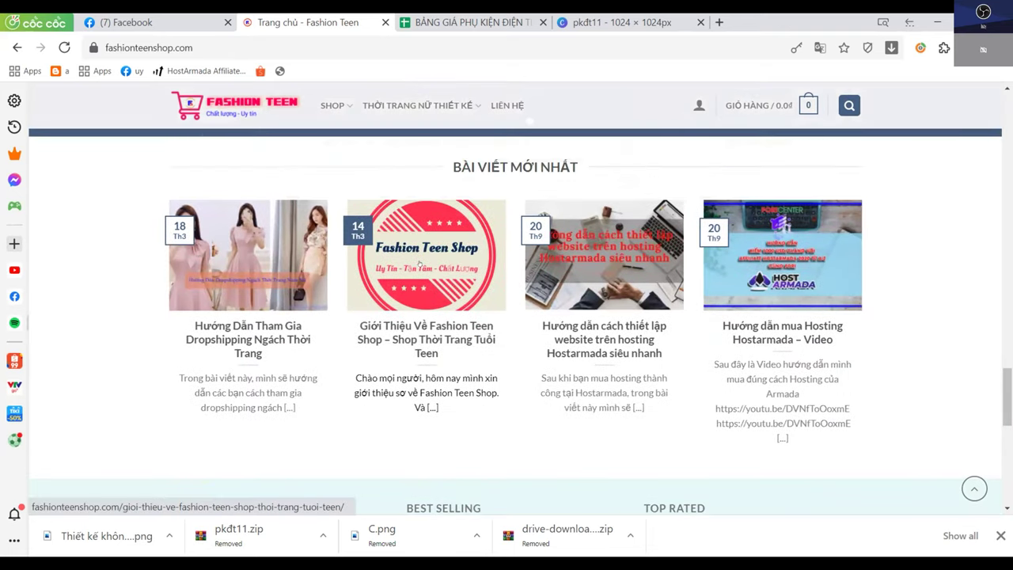
scroll(427, 300, "up", 5)
Open thichhockinhdoanh.com in place of the Fashion Teen website
left_click(276, 49)
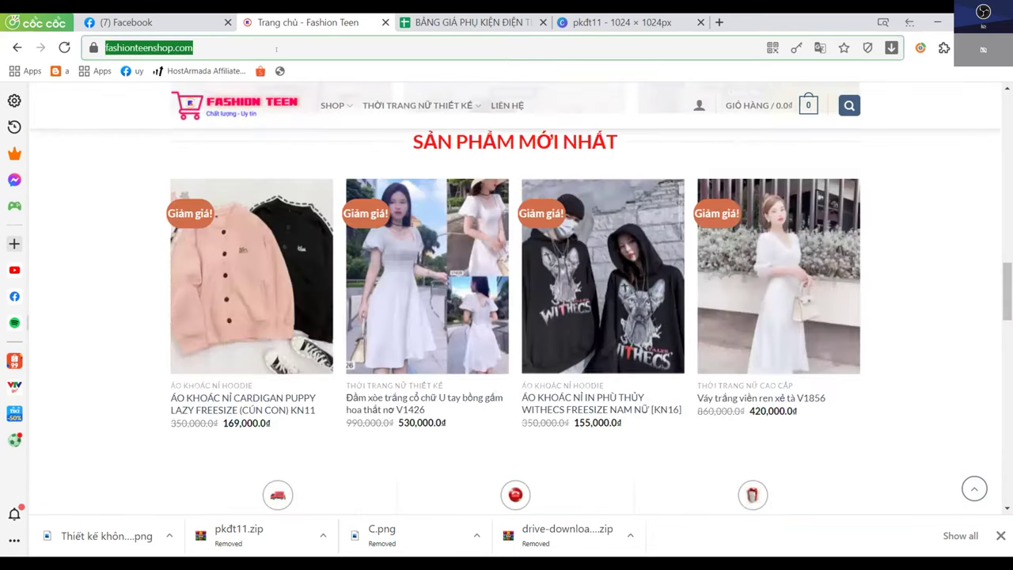
type("thichhockinhdoanh")
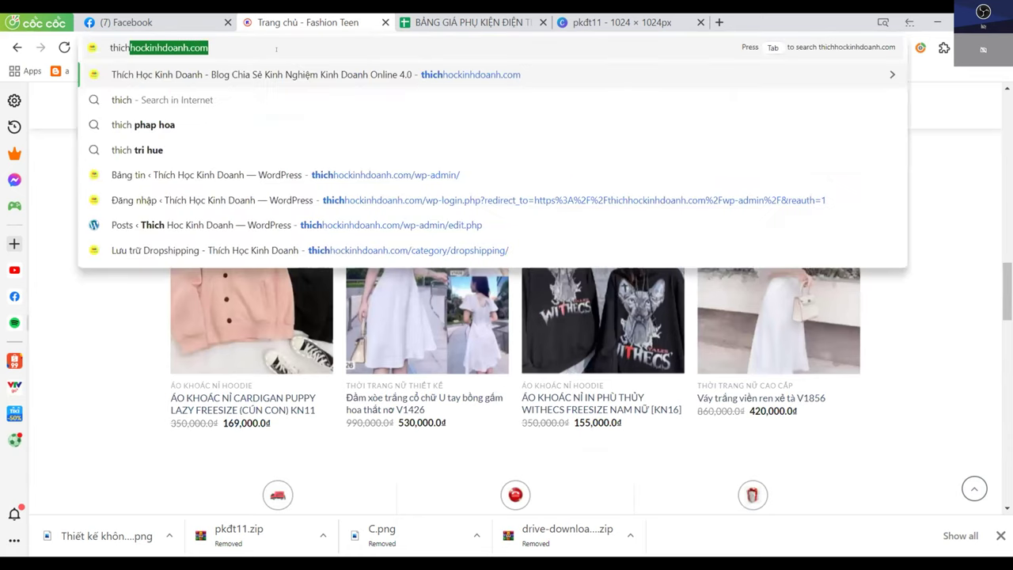
key("Return")
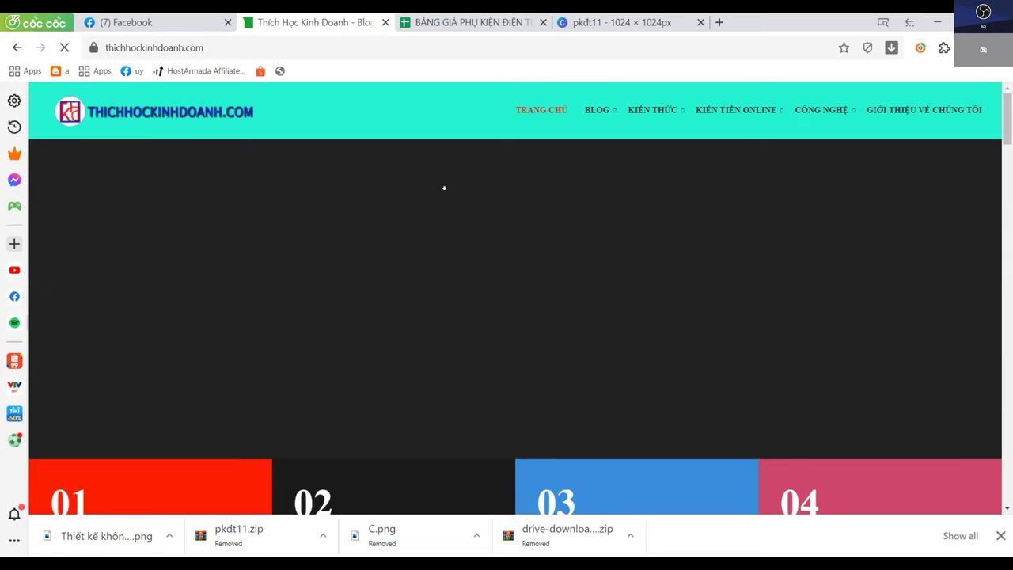
View the blog home page's dropshipping banner and its four numbered featured guides
scroll(444, 187, "down", 2)
scroll(444, 187, "down", 2)
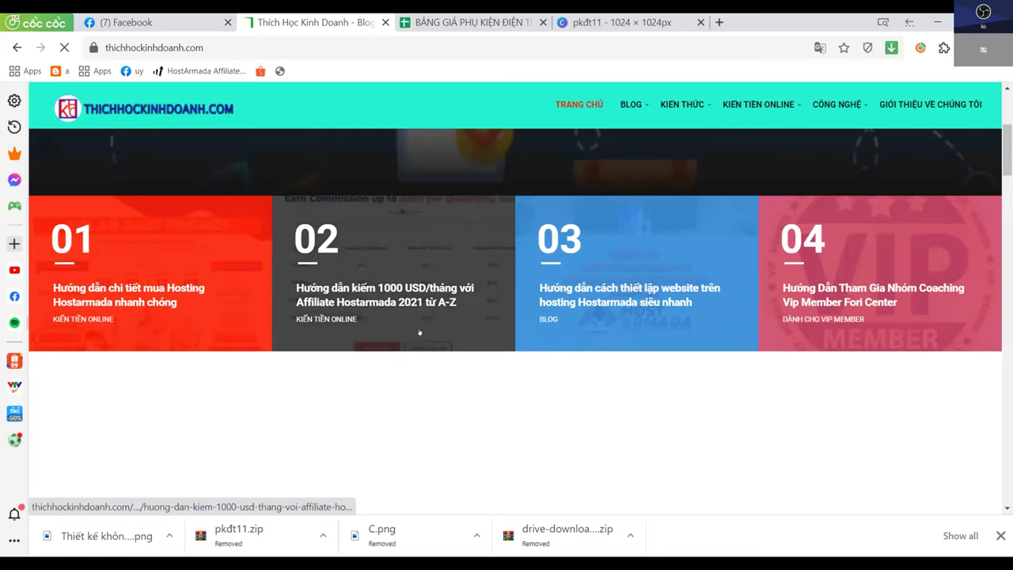
scroll(424, 345, "down", 2)
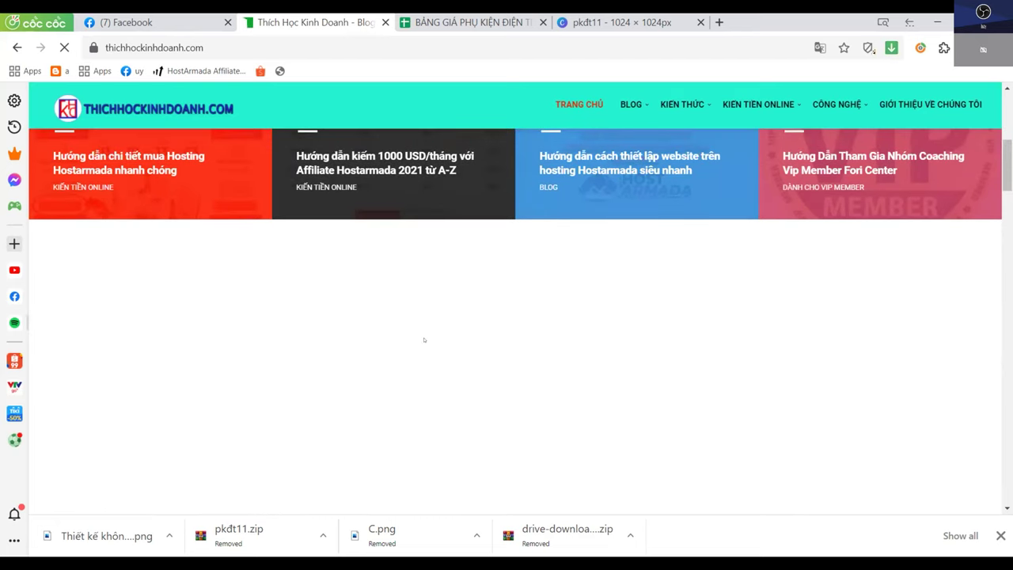
scroll(425, 340, "up", 3)
scroll(424, 336, "up", 4)
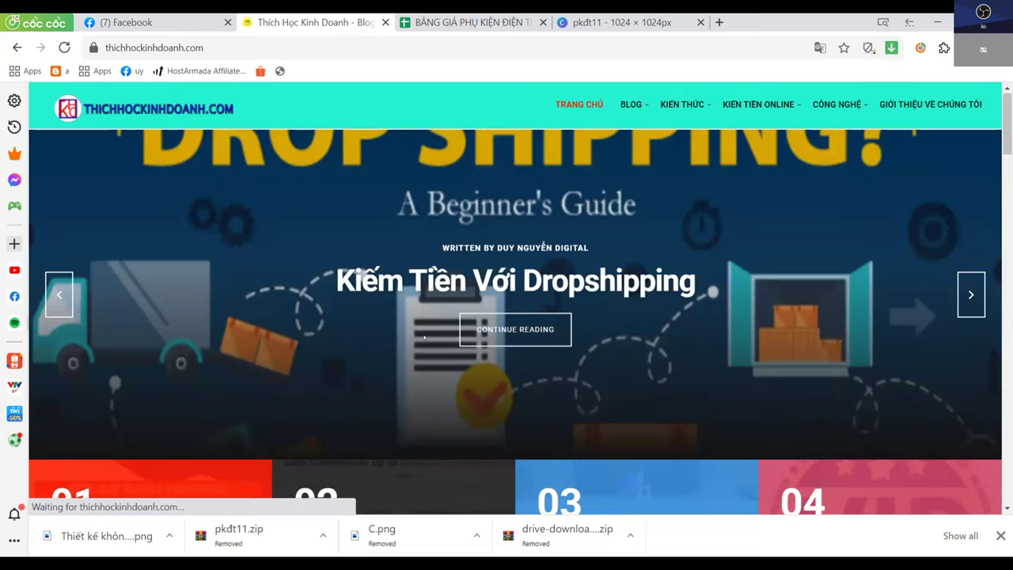
Examine the blog's list of posts, covering the Hostarmada guides, VIP Member coaching, fashion dropshipping and Auto Marketplace checkpoint articles
scroll(425, 338, "down", 7)
scroll(425, 338, "down", 2)
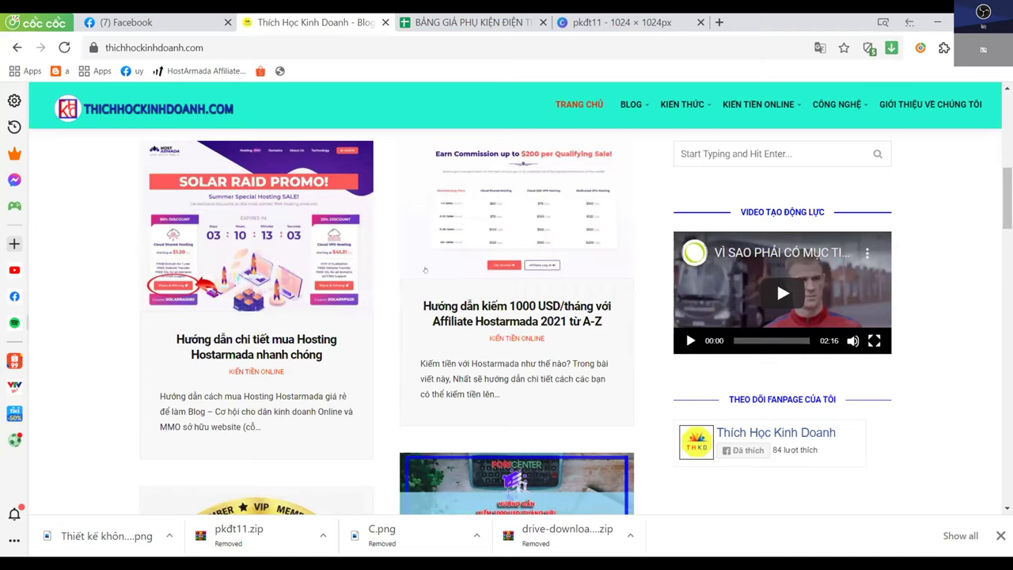
scroll(369, 288, "down", 8)
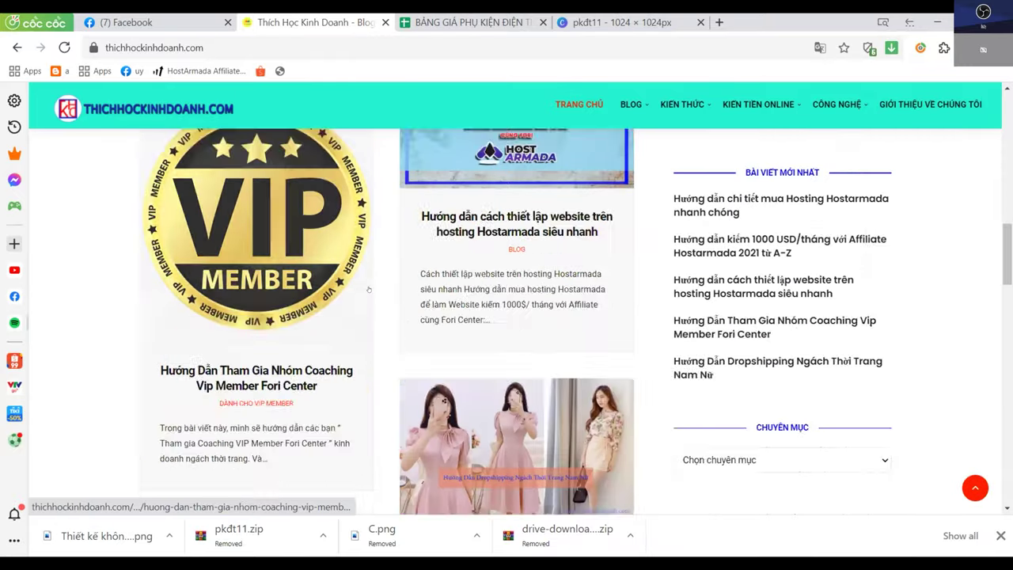
scroll(376, 245, "down", 3)
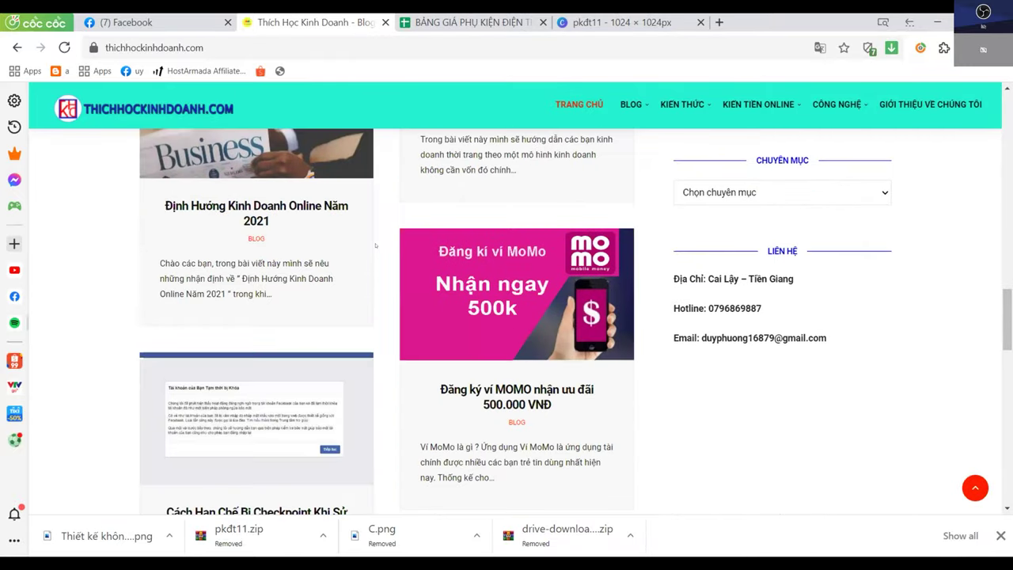
scroll(376, 245, "down", 3)
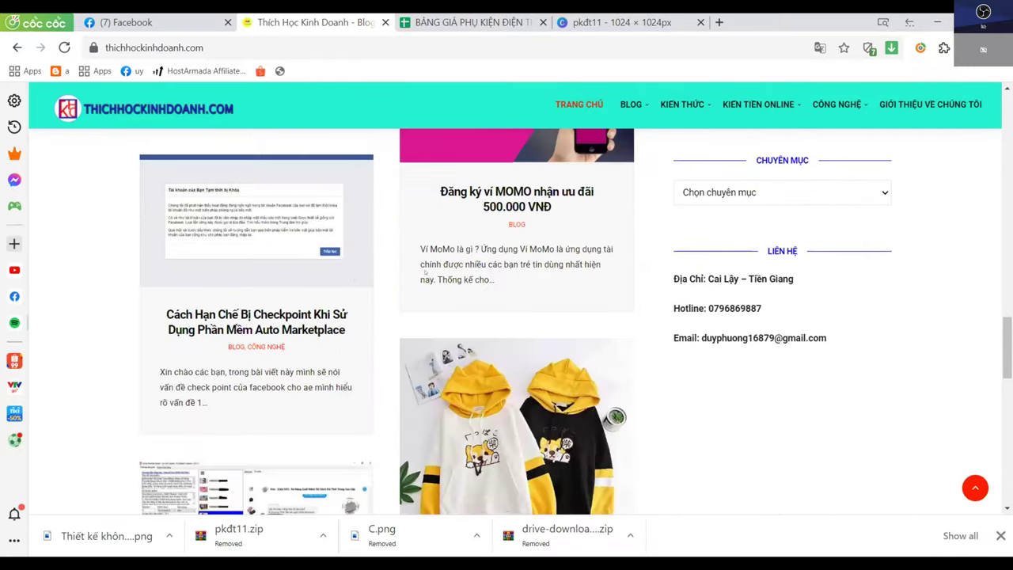
scroll(376, 245, "up", 5)
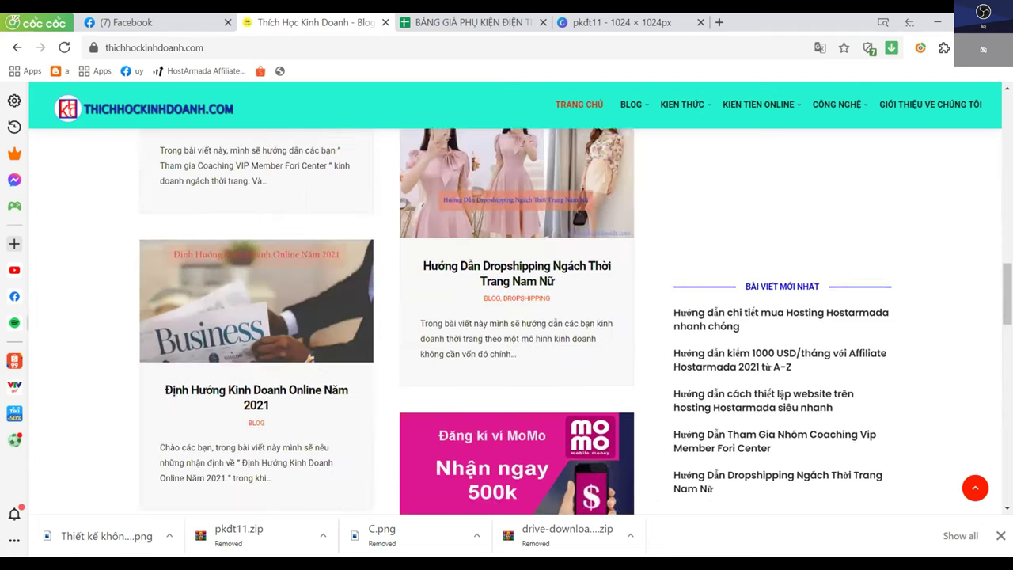
scroll(514, 317, "down", 10)
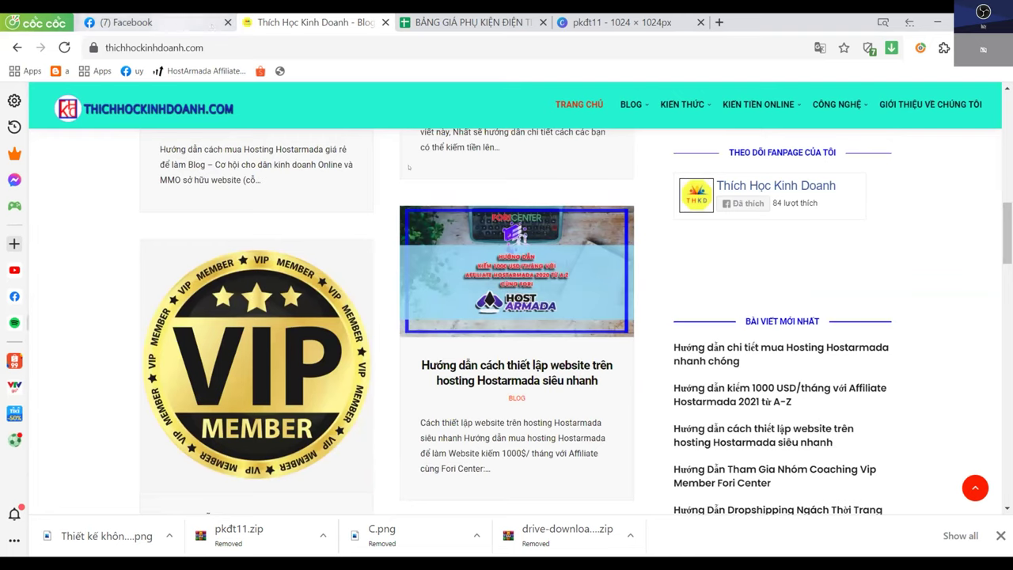
scroll(392, 298, "down", 5)
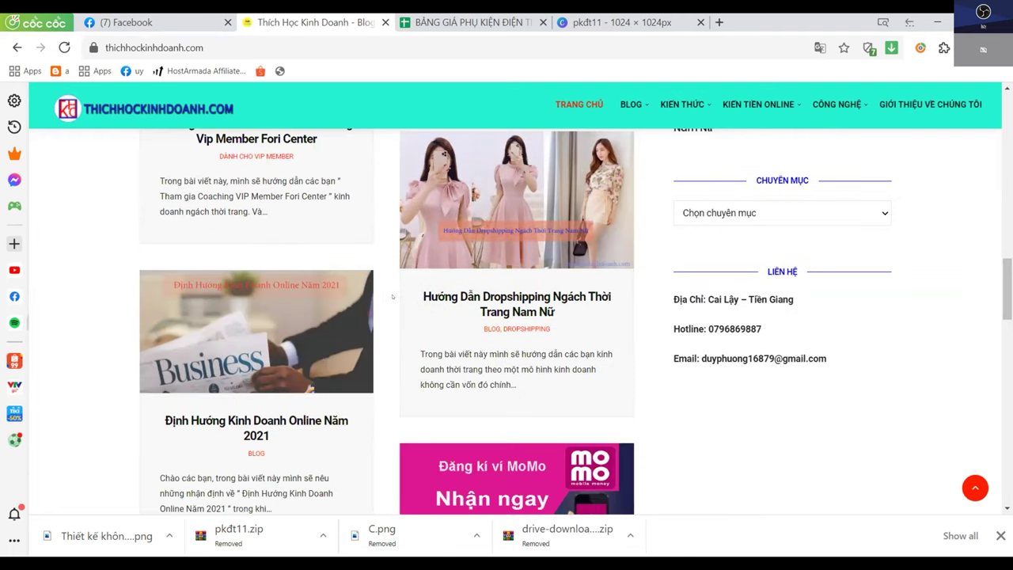
Examine the blog's remaining posts down to the footer's latest articles and fanpage box, and return to the home banner
scroll(393, 296, "down", 5)
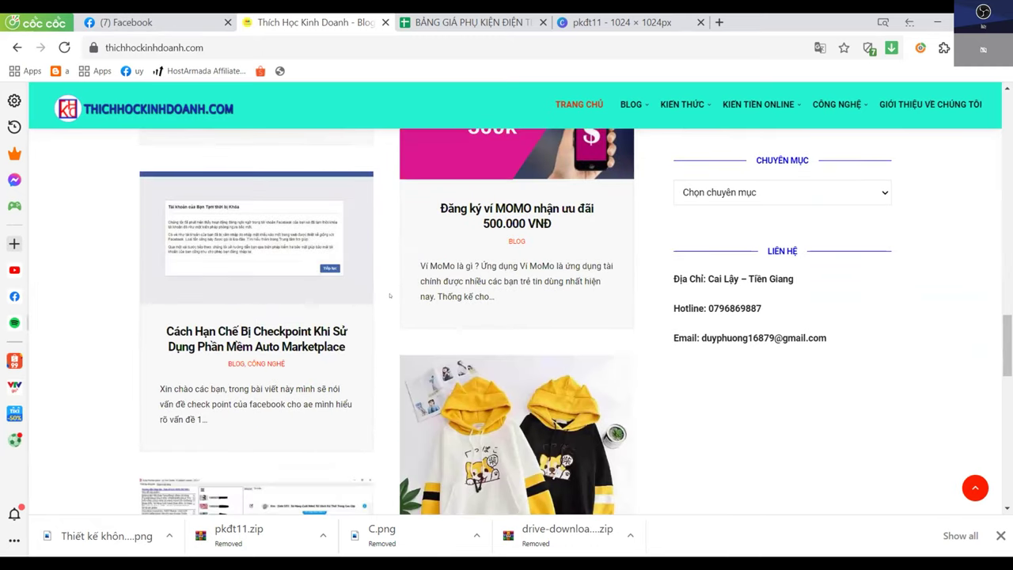
scroll(390, 295, "down", 8)
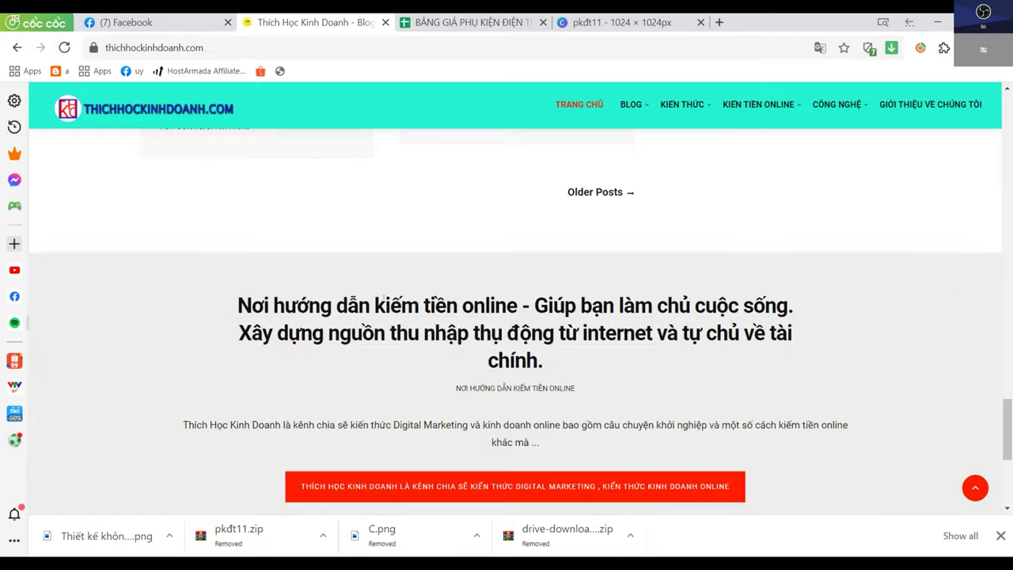
scroll(399, 269, "down", 3)
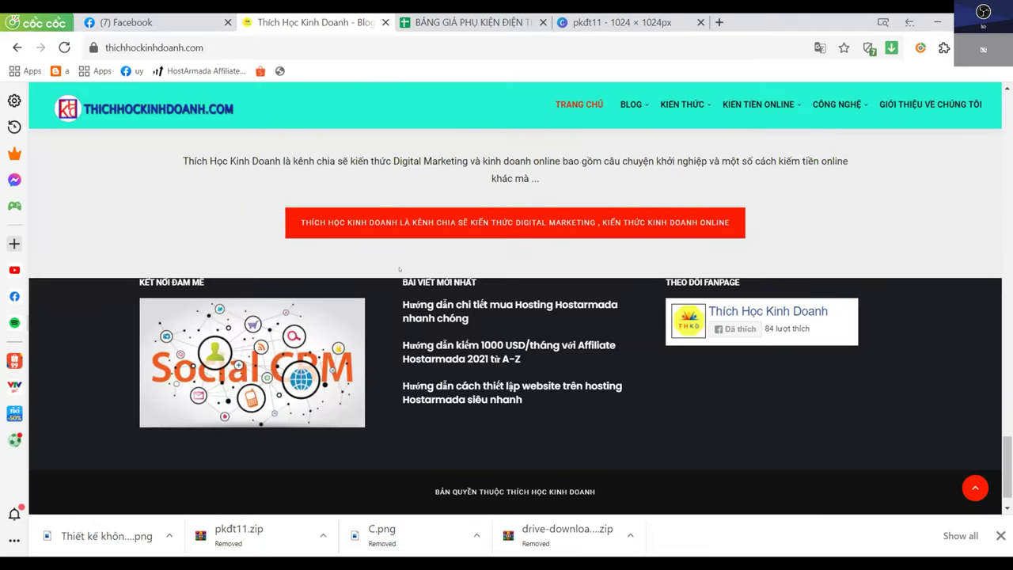
scroll(398, 269, "up", 5)
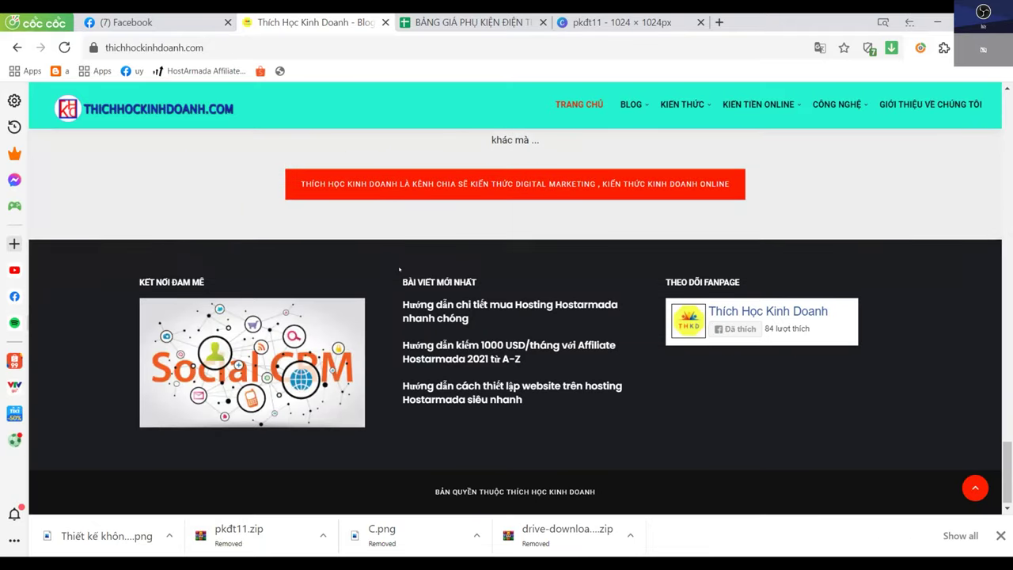
scroll(399, 269, "up", 15)
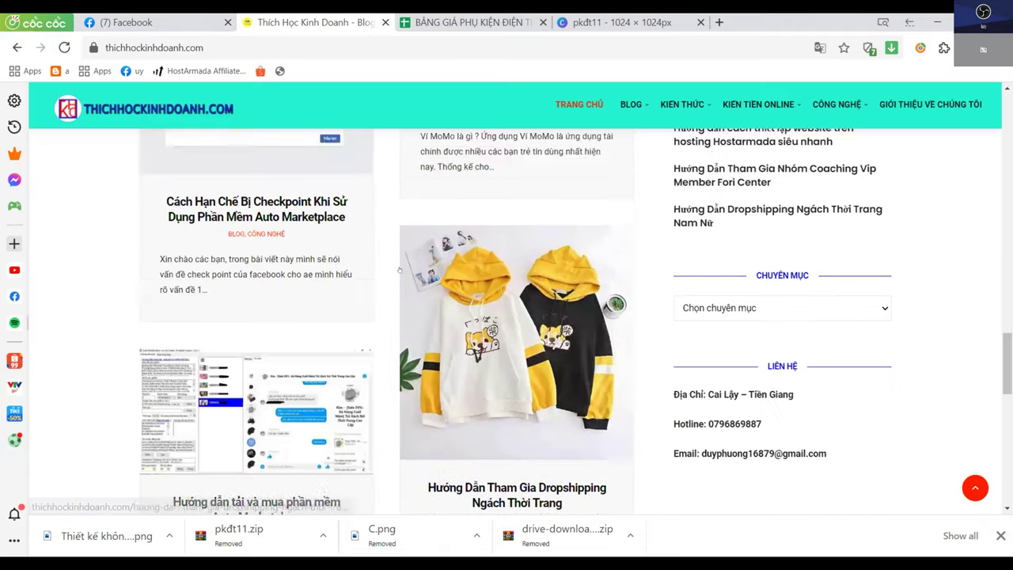
scroll(678, 120, "up", 10)
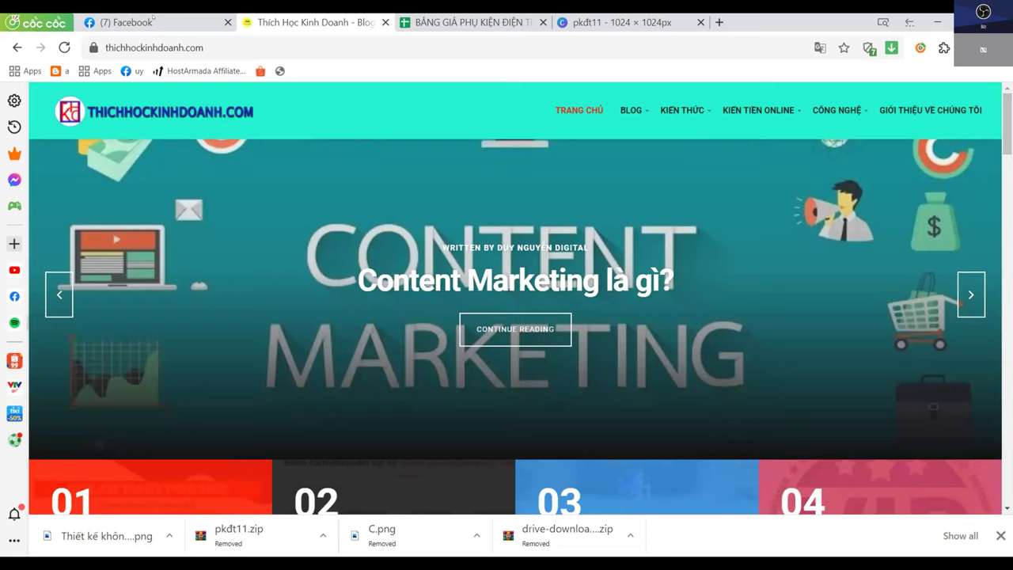
View the four numbered featured guides and the Hostarmada hosting and affiliate posts again
scroll(418, 366, "down", 3)
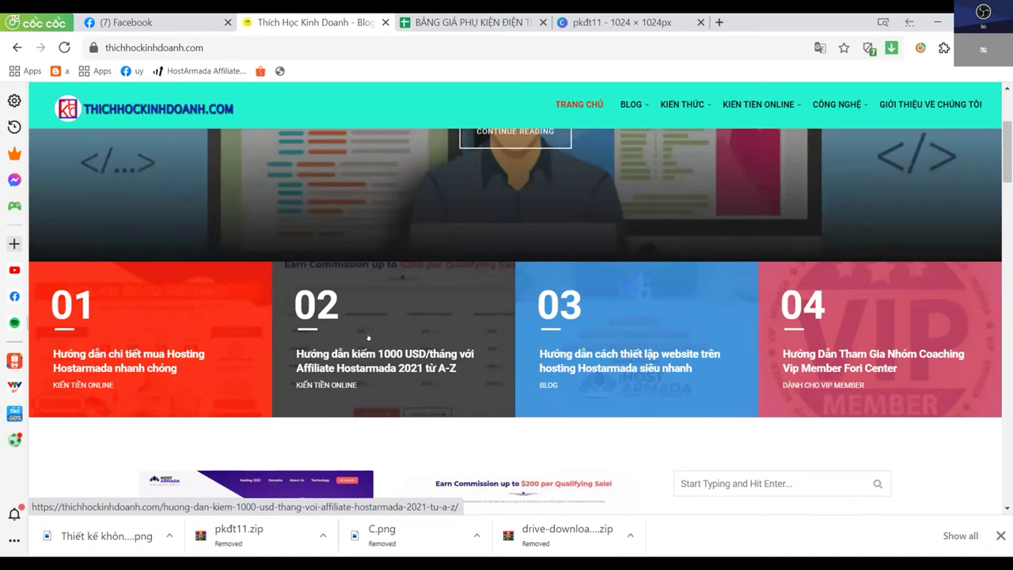
scroll(368, 336, "down", 2)
scroll(410, 355, "down", 2)
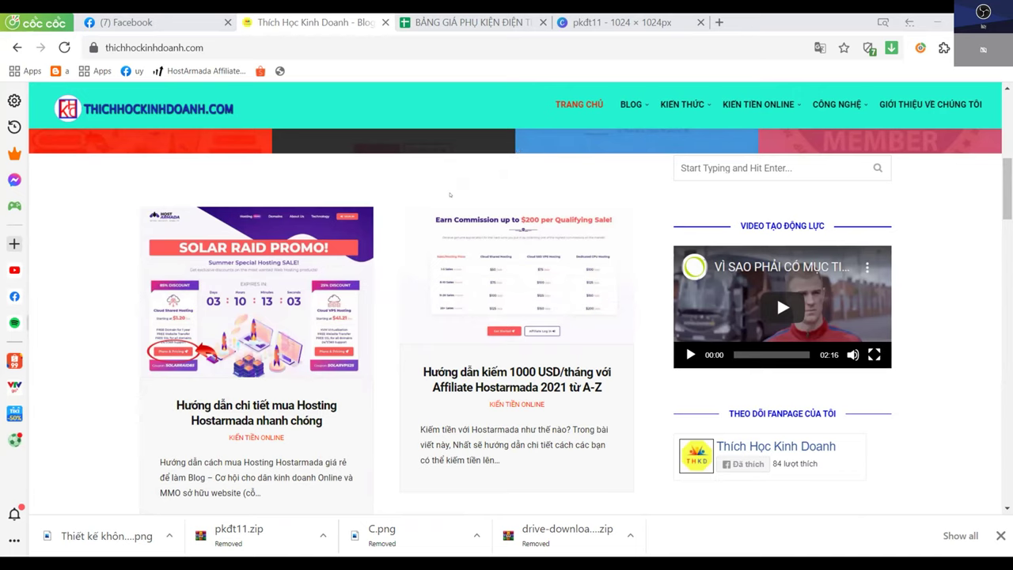
scroll(450, 194, "down", 1)
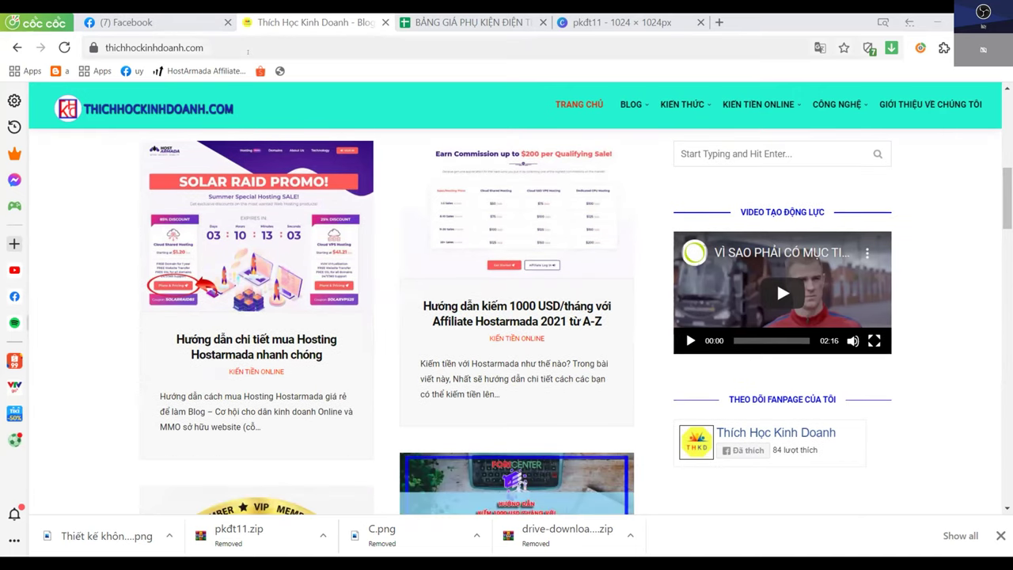
Open canva.com in place of the blog and postpone the e-mail confirmation
left_click(247, 49)
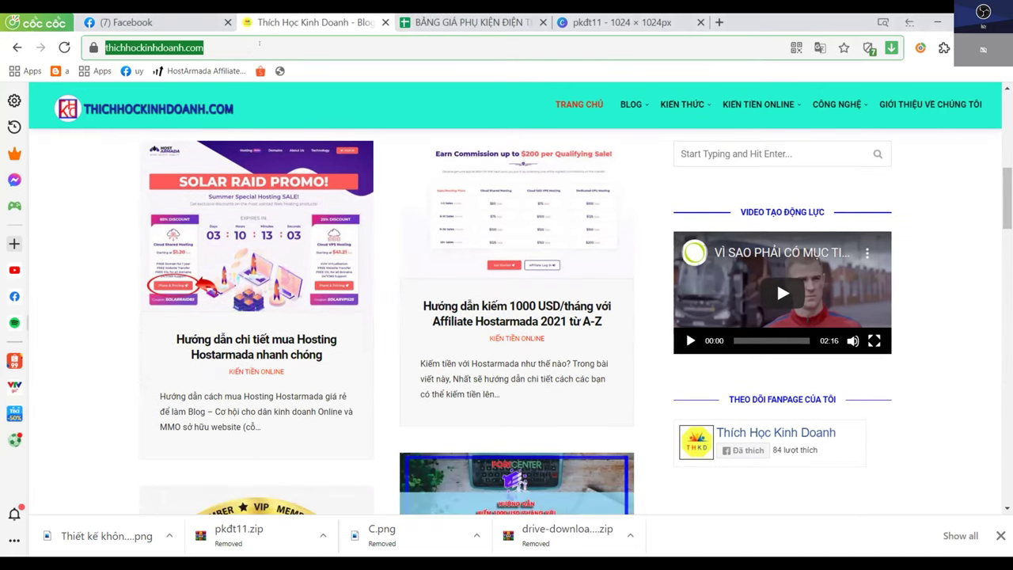
type("canva.com")
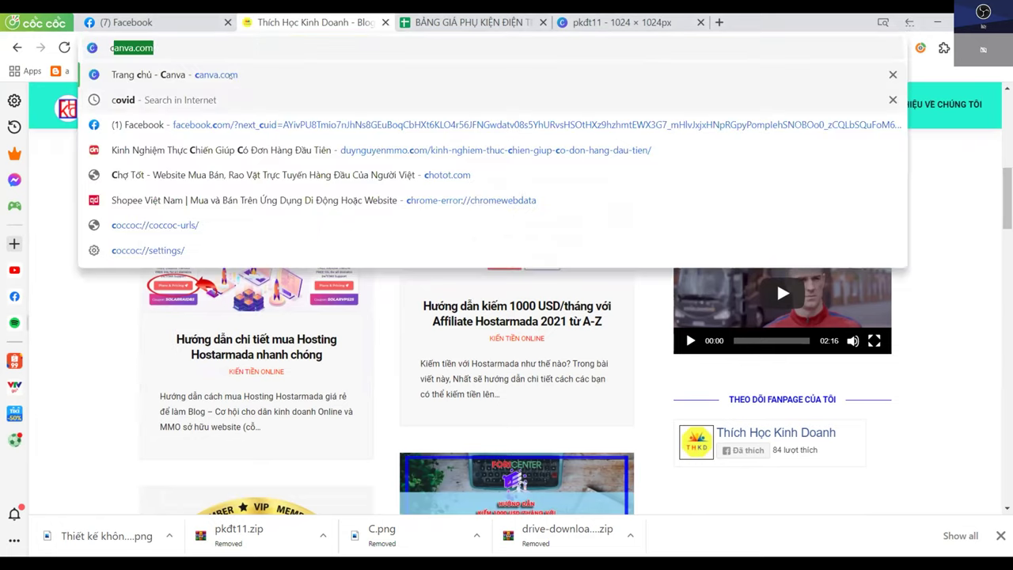
key("Return")
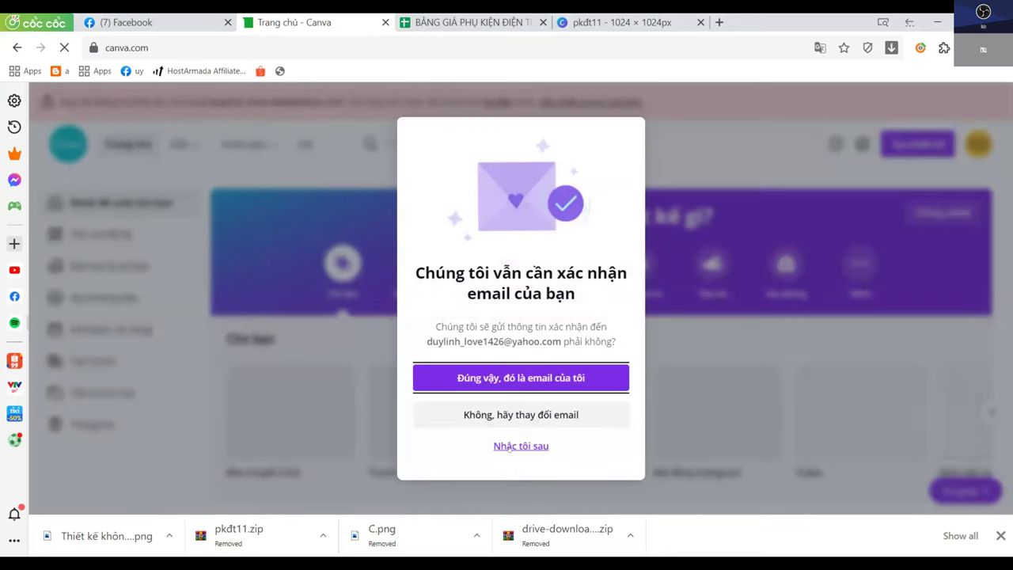
left_click(510, 447)
View your recent Canva designs, including pkđt11, phụ kiện, áo khoác hooodie and khuyến mãi combo
scroll(509, 449, "down", 4)
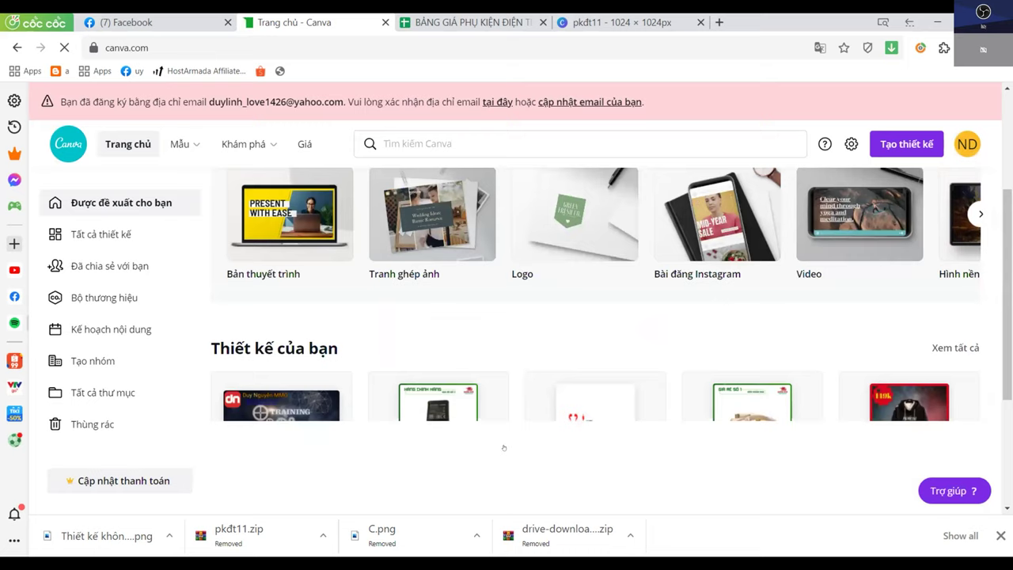
scroll(502, 447, "up", 2)
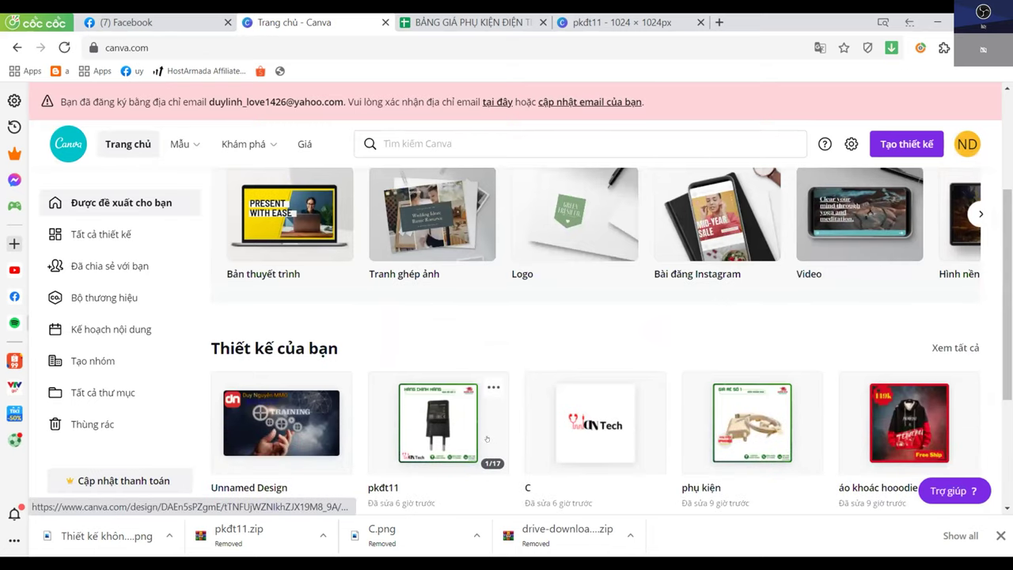
scroll(486, 414, "down", 2)
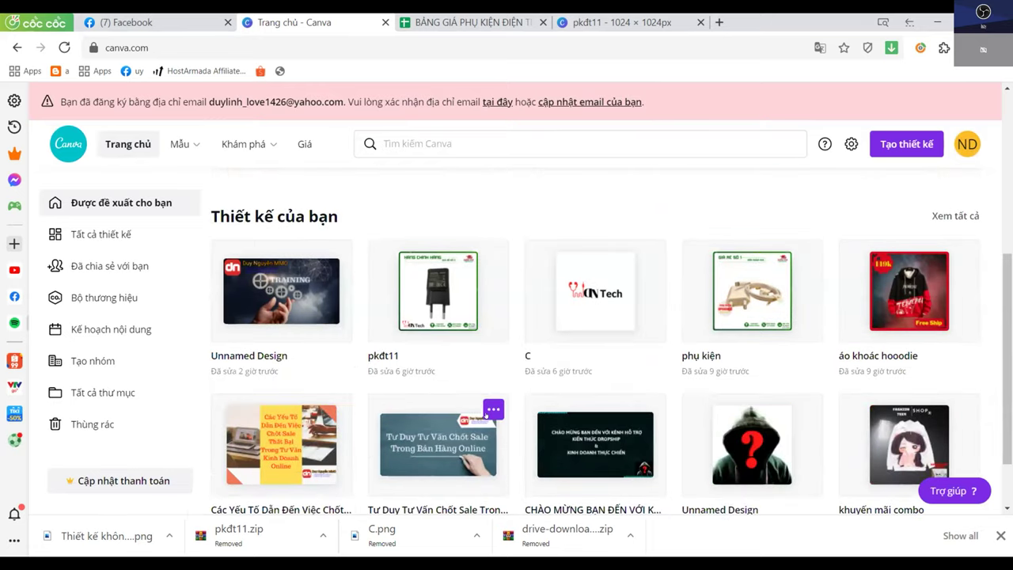
scroll(372, 432, "down", 1)
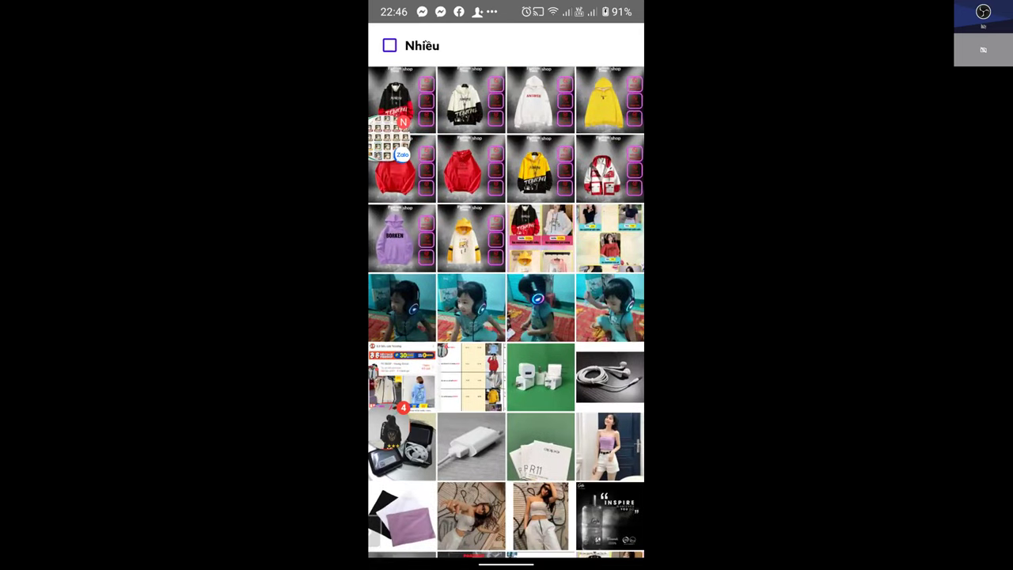
In PhotoRoom on the phone, pick the photo of the woman in a black top and jeans from the gallery
scroll(506, 312, "up", 2)
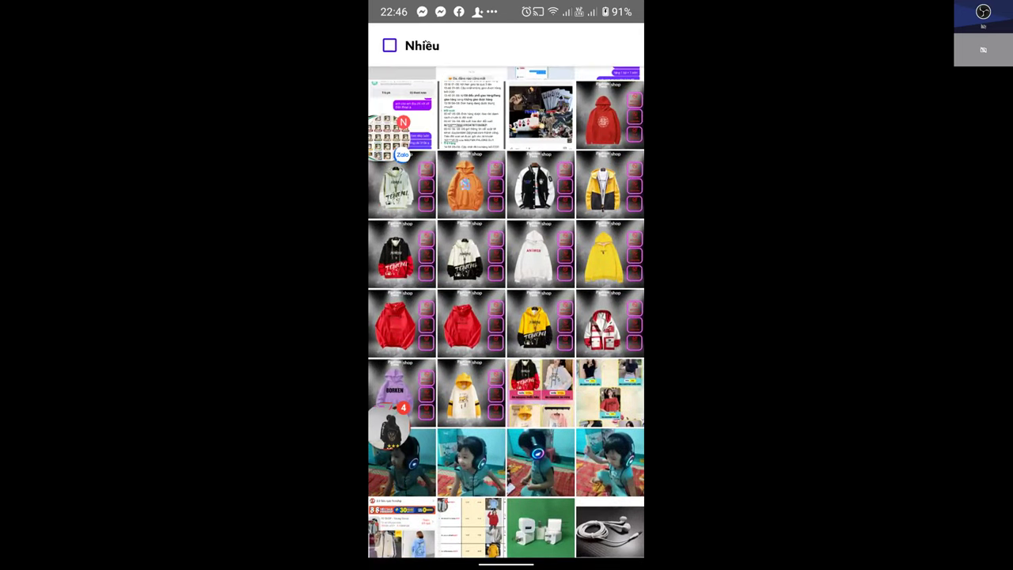
scroll(506, 313, "down", 1)
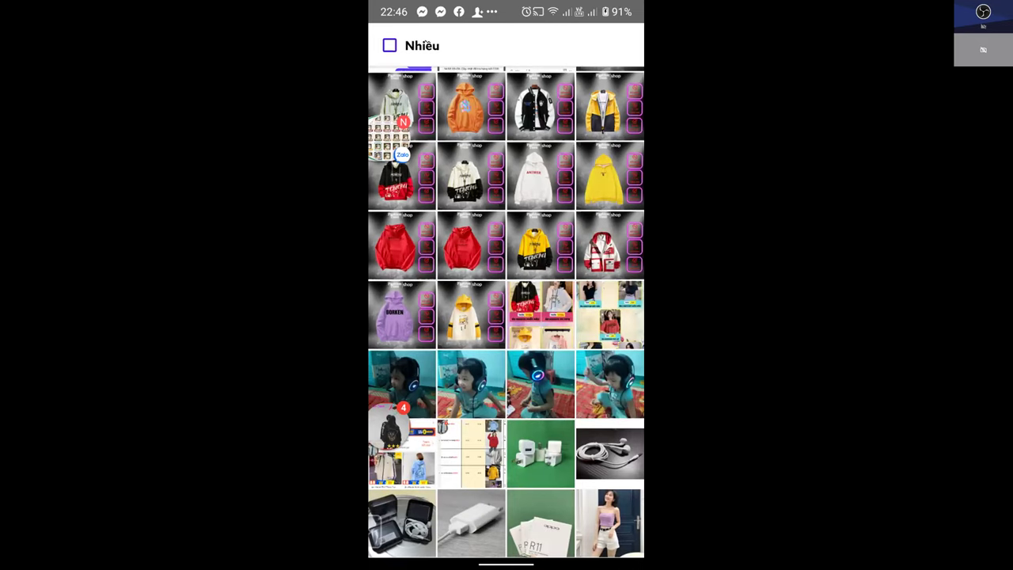
scroll(506, 312, "down", 4)
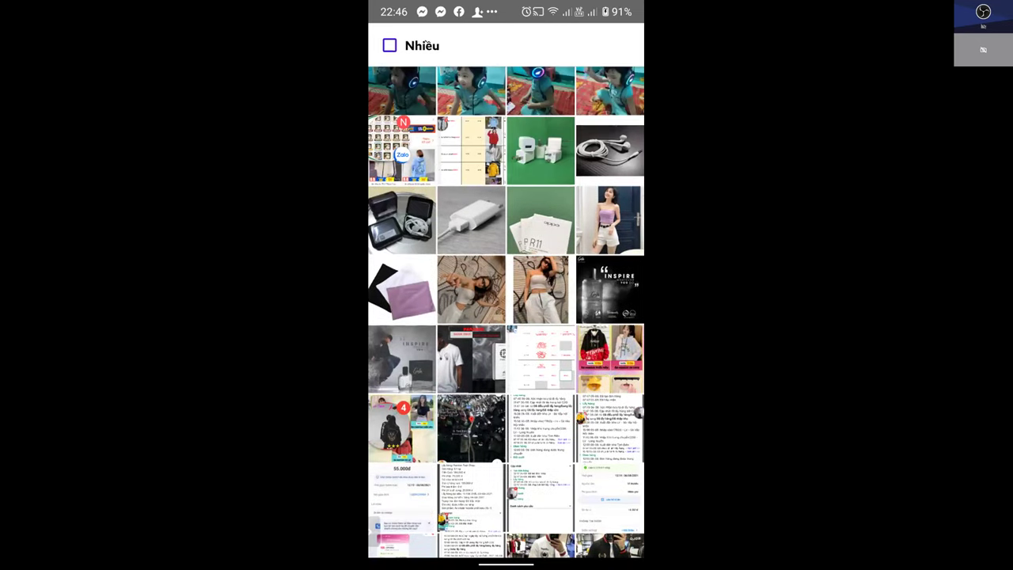
scroll(505, 313, "up", 1)
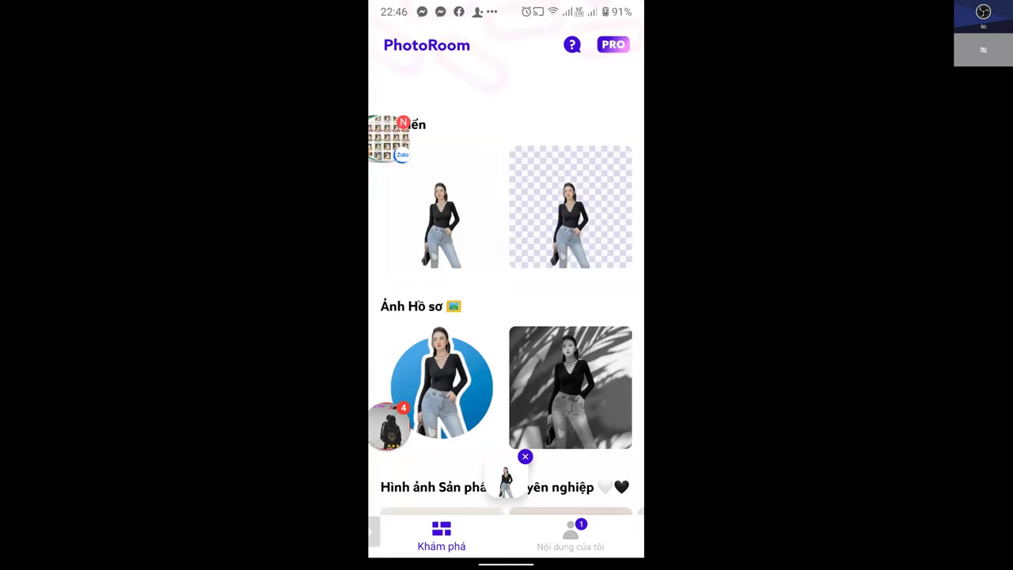
Examine the classic, profile photo, professional product image and Shopify templates generated for the cut-out woman
scroll(507, 301, "down", 3)
scroll(507, 289, "right", 2)
scroll(506, 288, "right", 2)
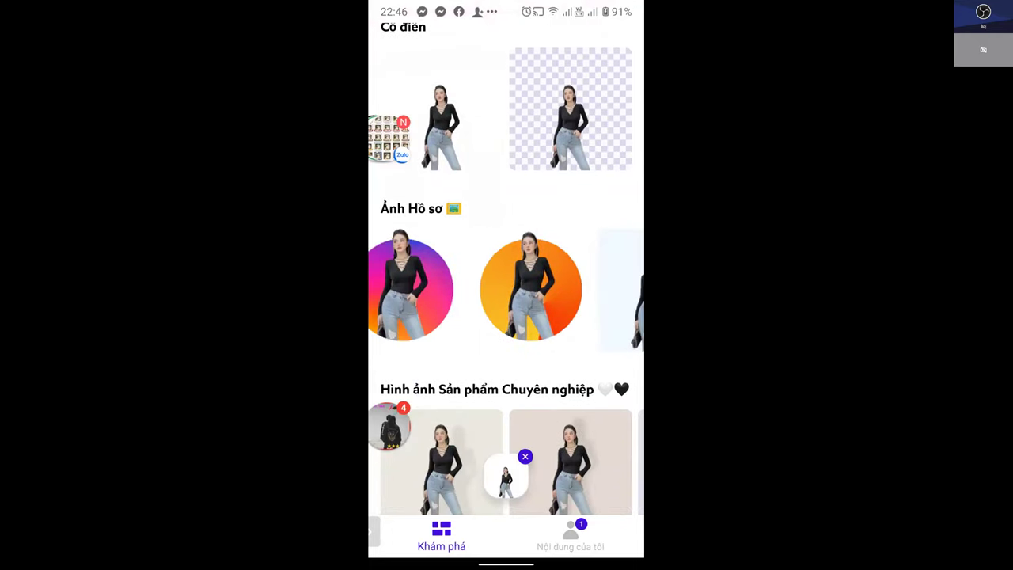
scroll(506, 301, "down", 10)
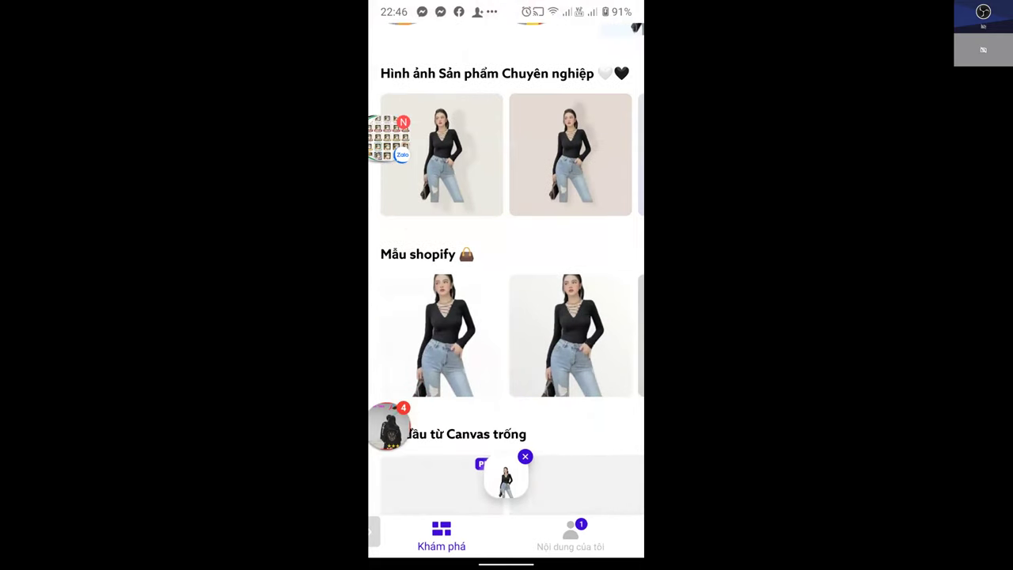
scroll(507, 300, "down", 3)
scroll(506, 301, "up", 12)
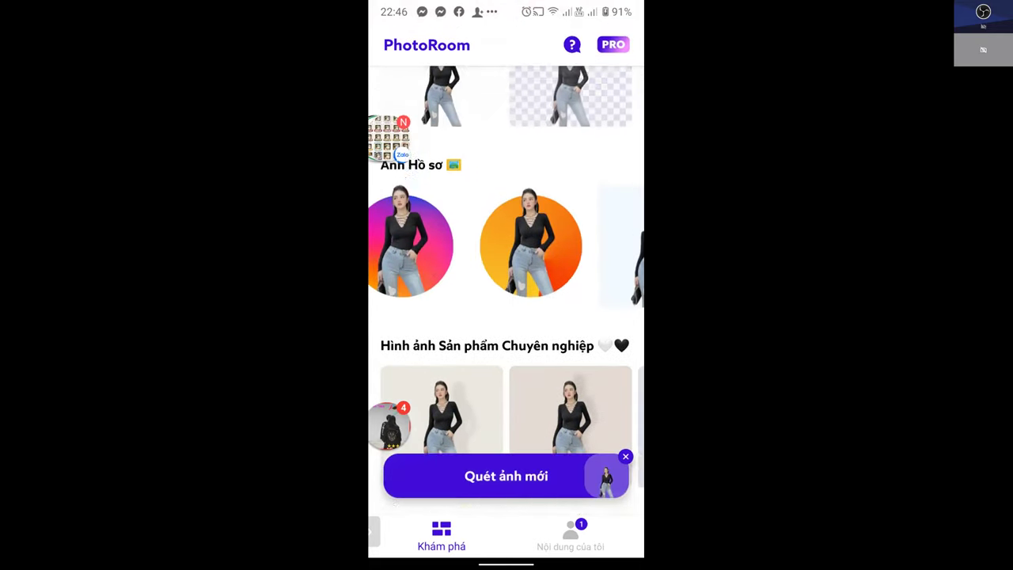
scroll(507, 301, "up", 4)
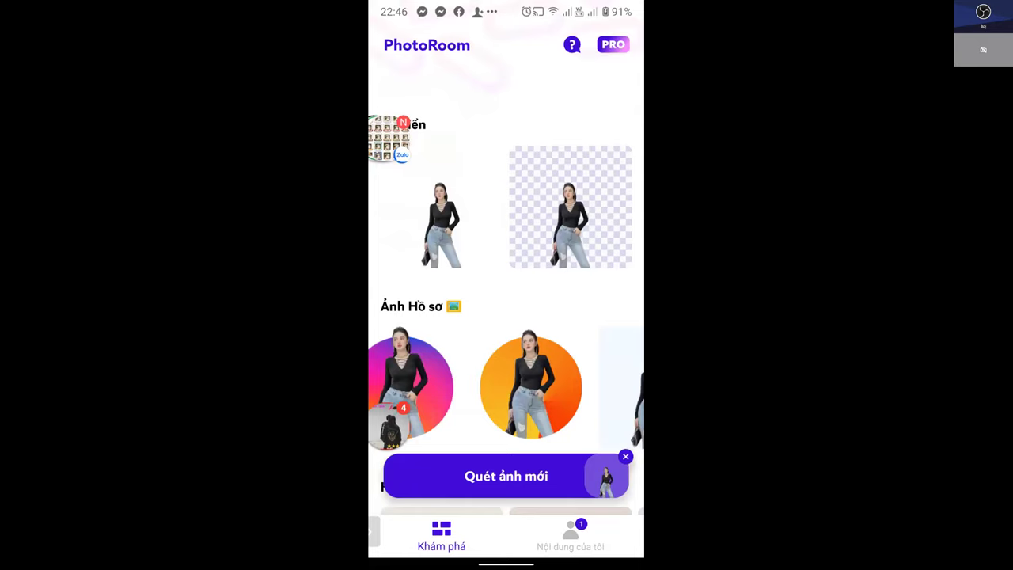
View the blank canvas, magazine cover, Poshmark clothing and children's clothing templates
scroll(506, 300, "down", 12)
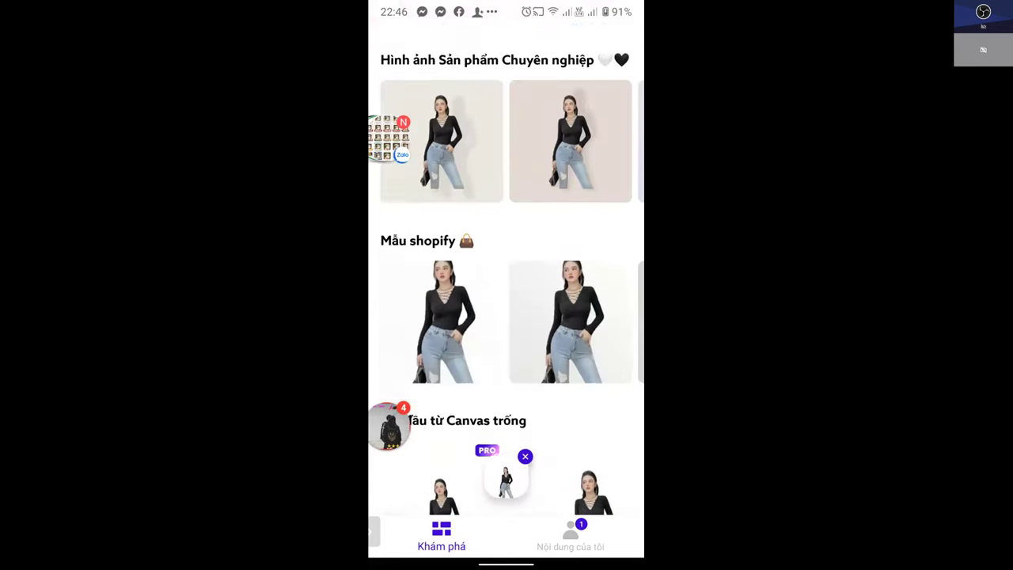
scroll(506, 300, "down", 10)
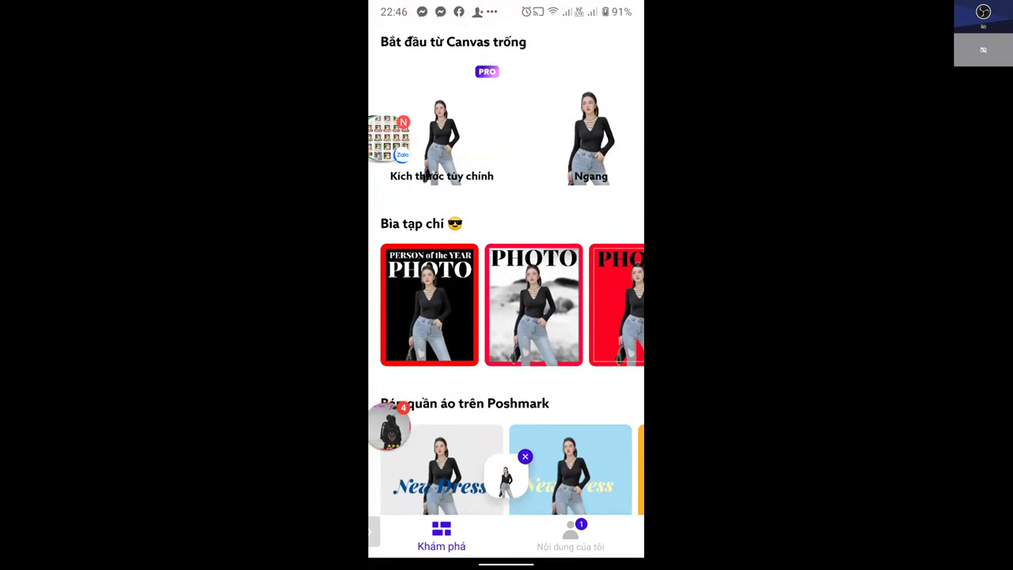
scroll(507, 305, "right", 4)
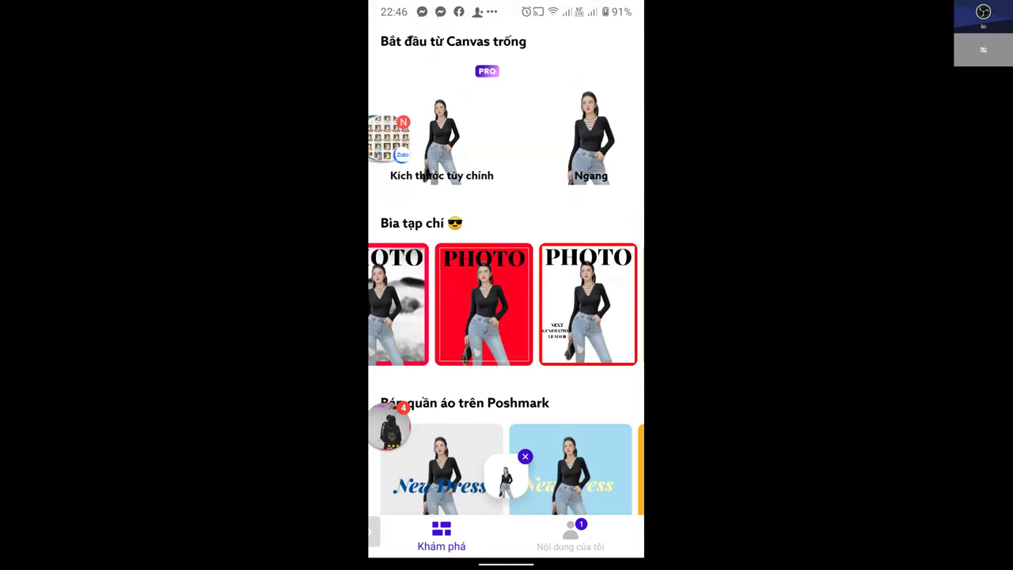
scroll(507, 301, "down", 6)
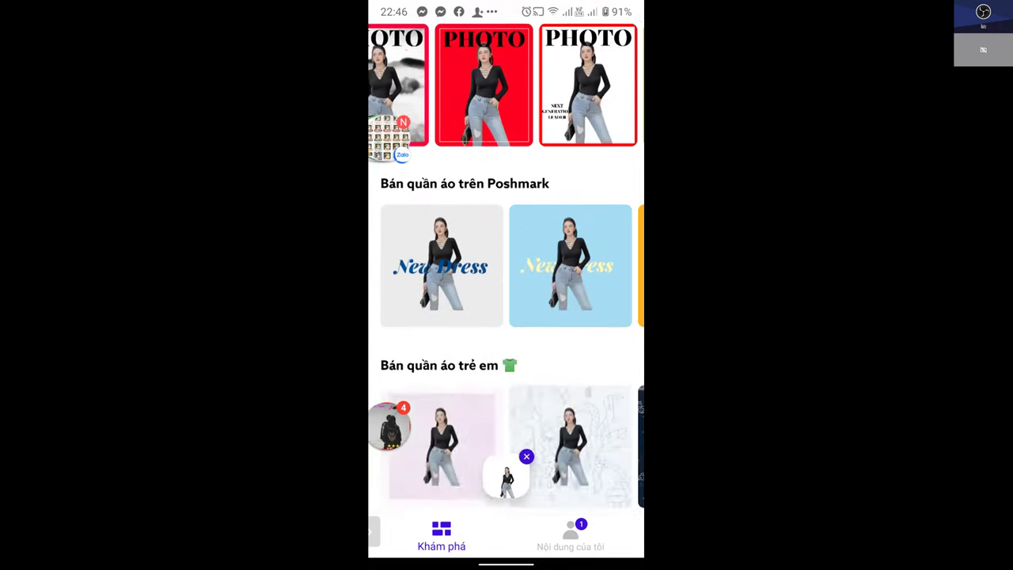
Open the cut-out photo in the professional product image template with the pale pink background
scroll(507, 301, "up", 4)
scroll(507, 300, "up", 8)
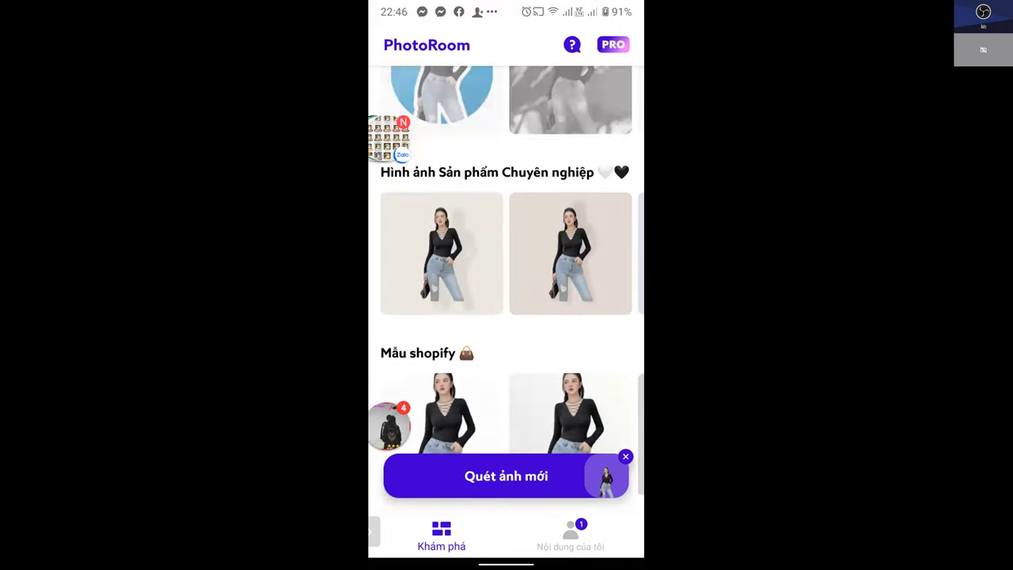
left_click(570, 299)
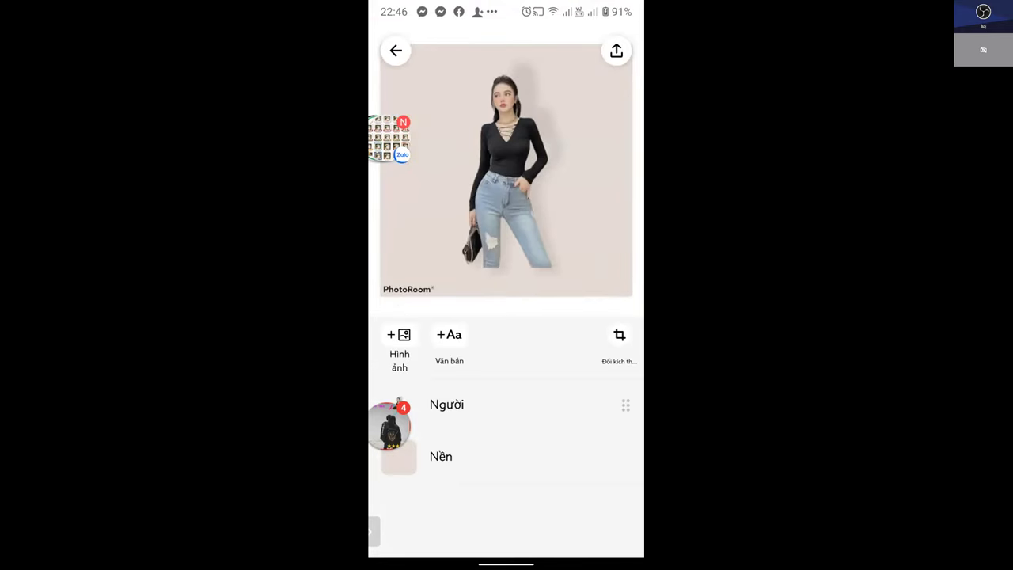
Switch from PhotoRoom to the running Zoom meeting on the phone
left_click_drag(507, 563, 506, 356)
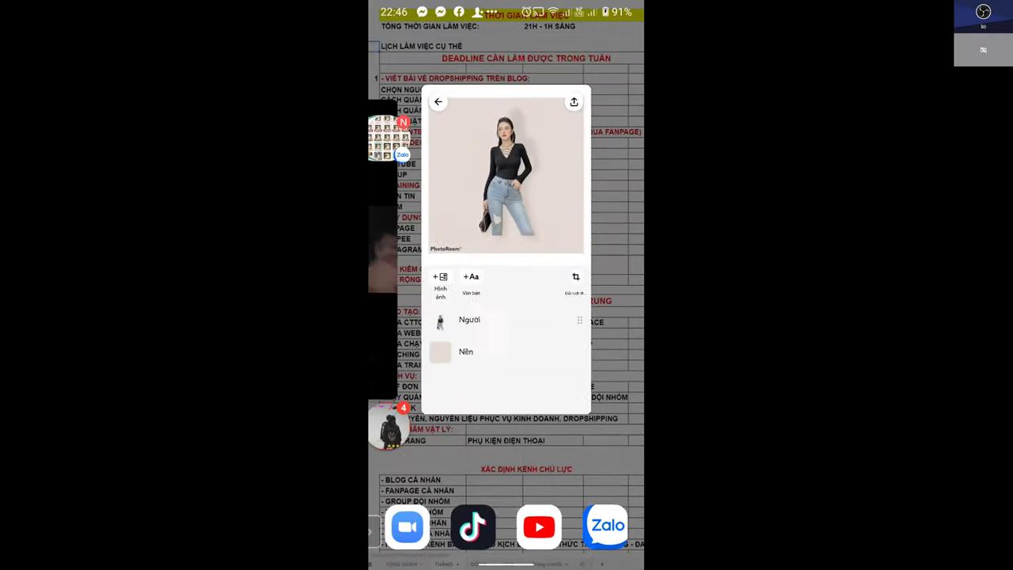
left_click_drag(443, 237, 618, 238)
left_click(495, 249)
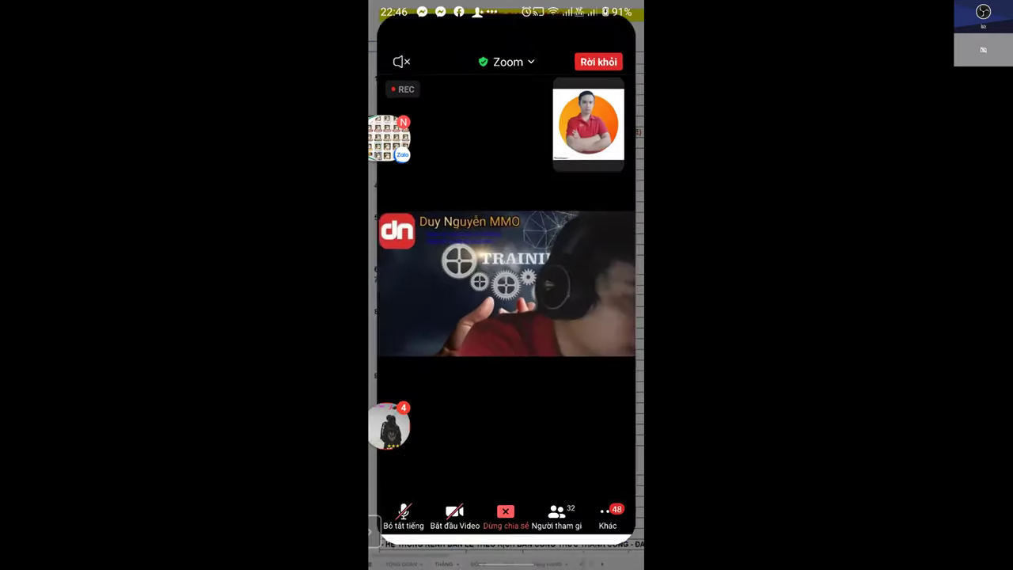